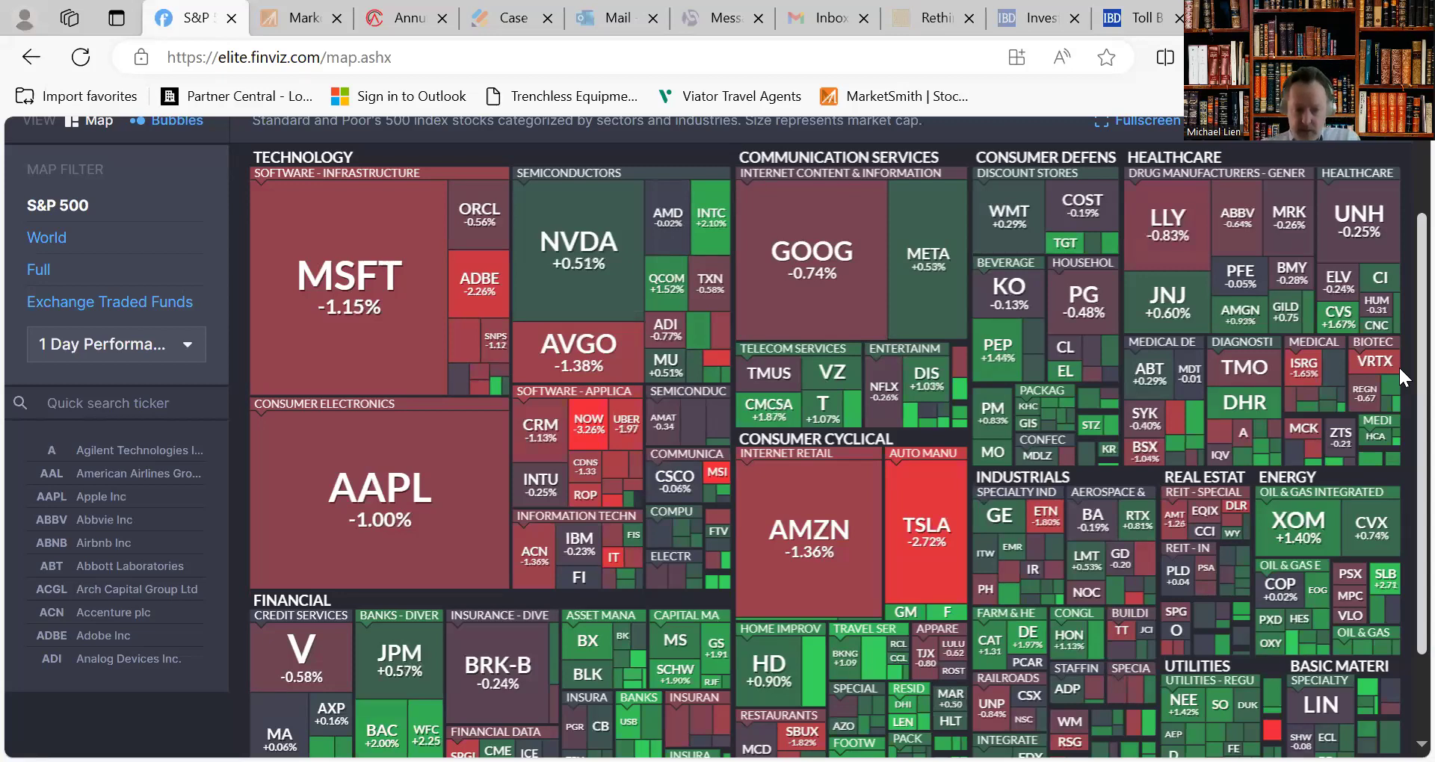
- Examine the S&P 500 one-day performance map across all sectors, from technology down to financials and utilities
scroll(1400, 381, "down", 1)
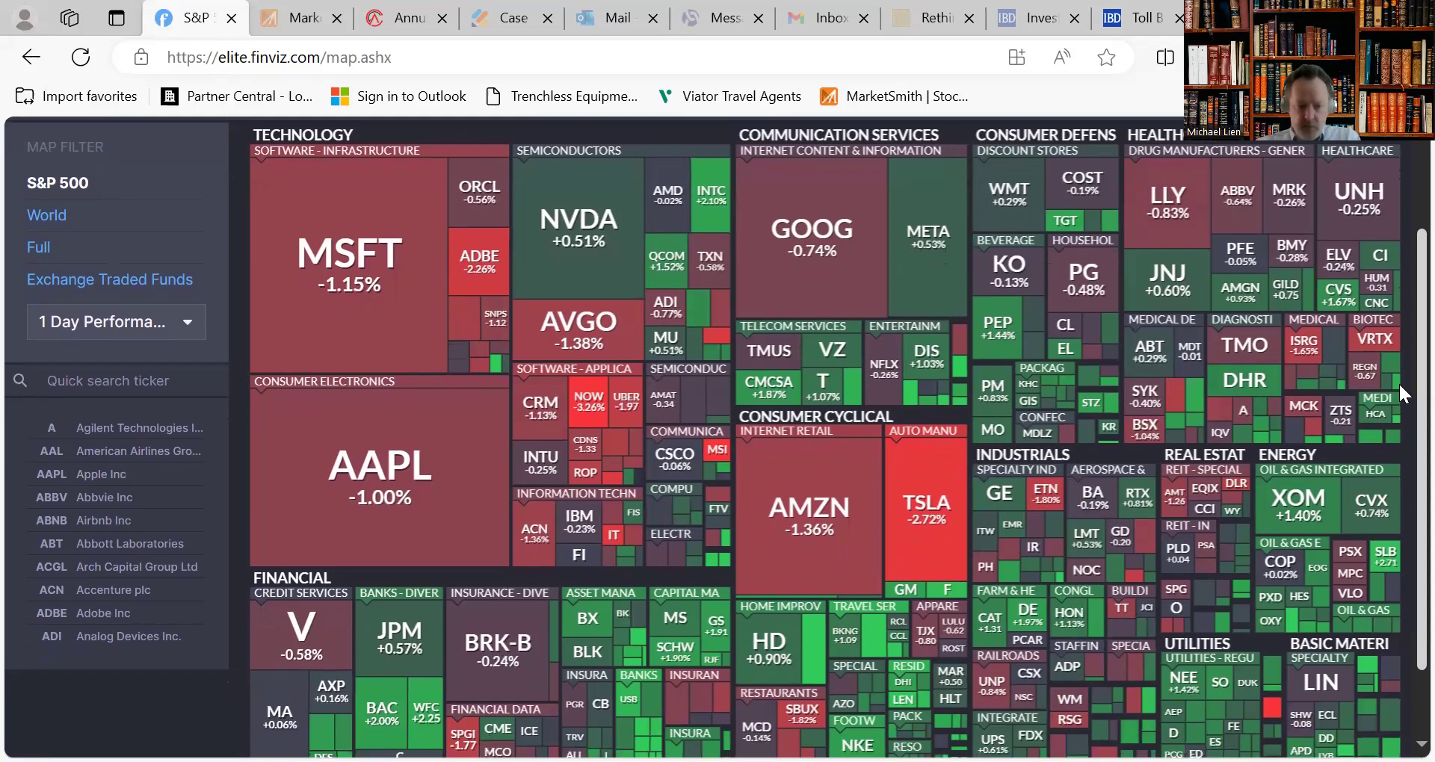
scroll(1399, 374, "up", 3)
scroll(1400, 344, "up", 3)
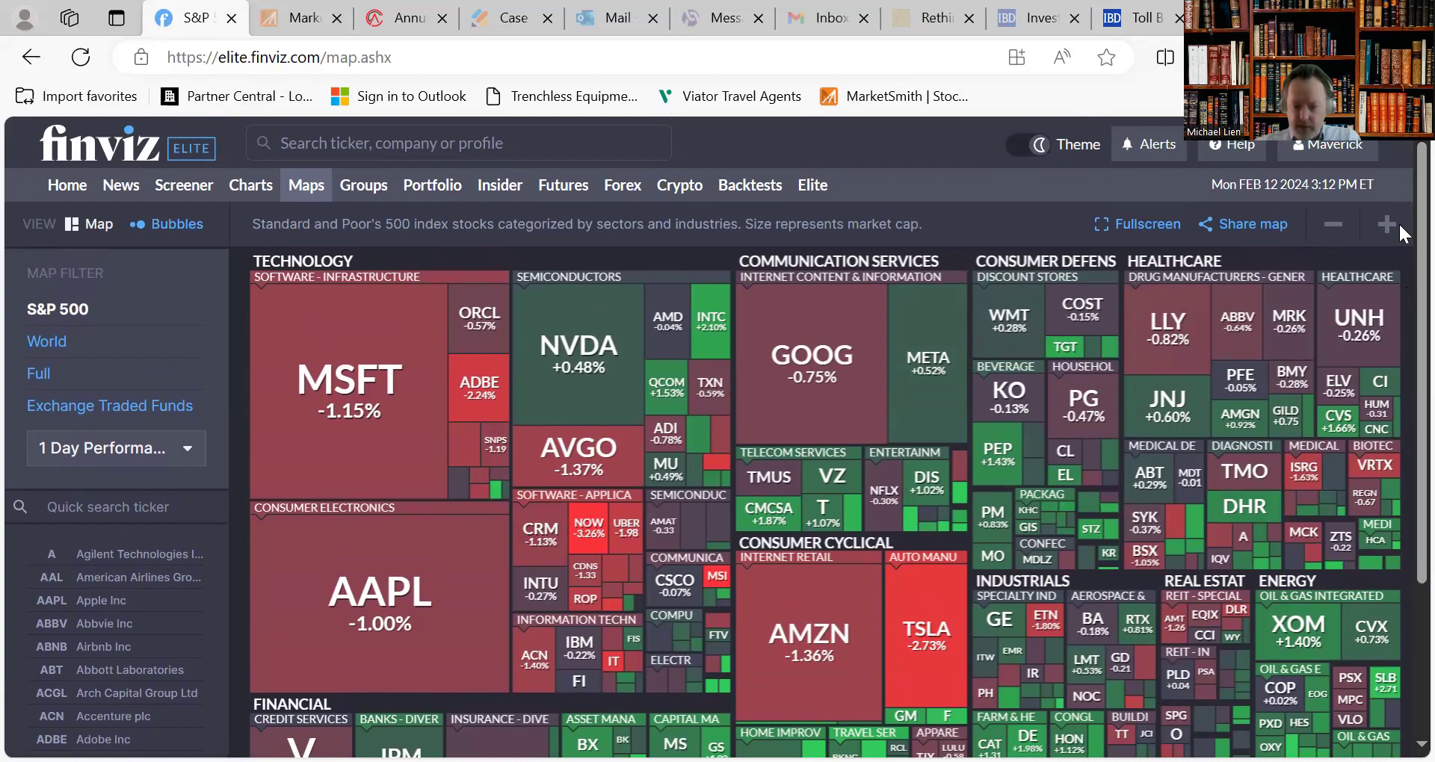
scroll(1398, 226, "down", 2)
scroll(1397, 292, "down", 1)
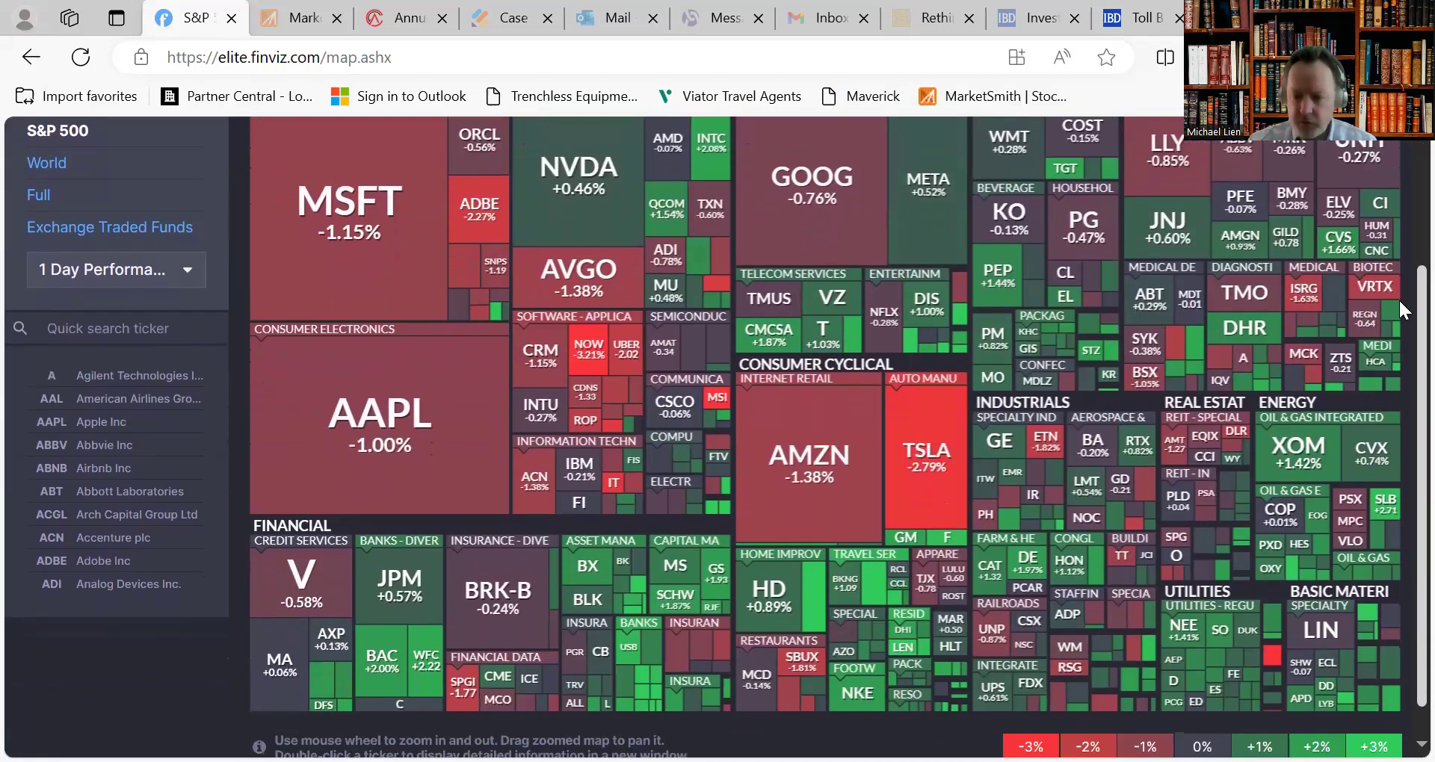
scroll(1400, 314, "down", 1)
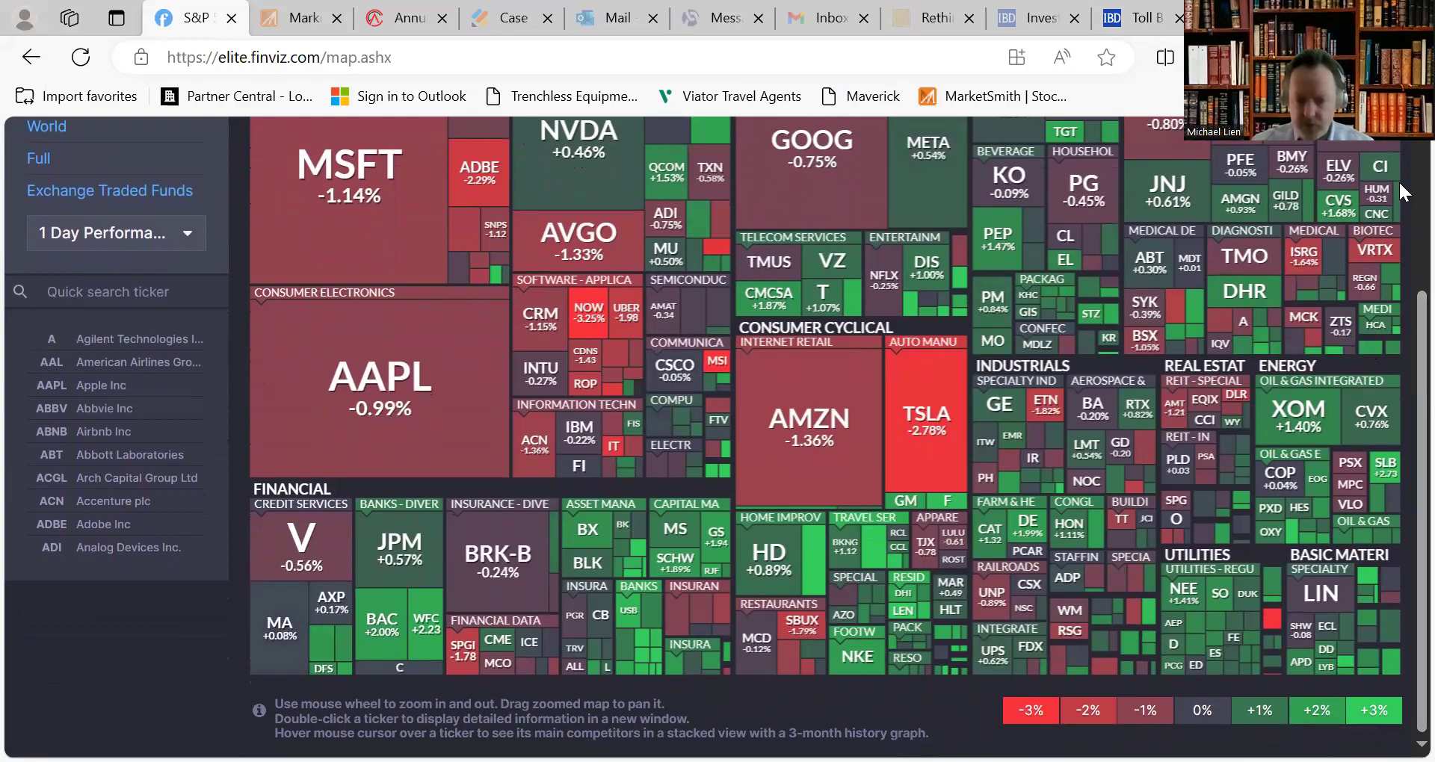
- Switch to MarketSmith and load the BBGI chart, comparing its weekly view with the daily view
mouse_move(626, 313)
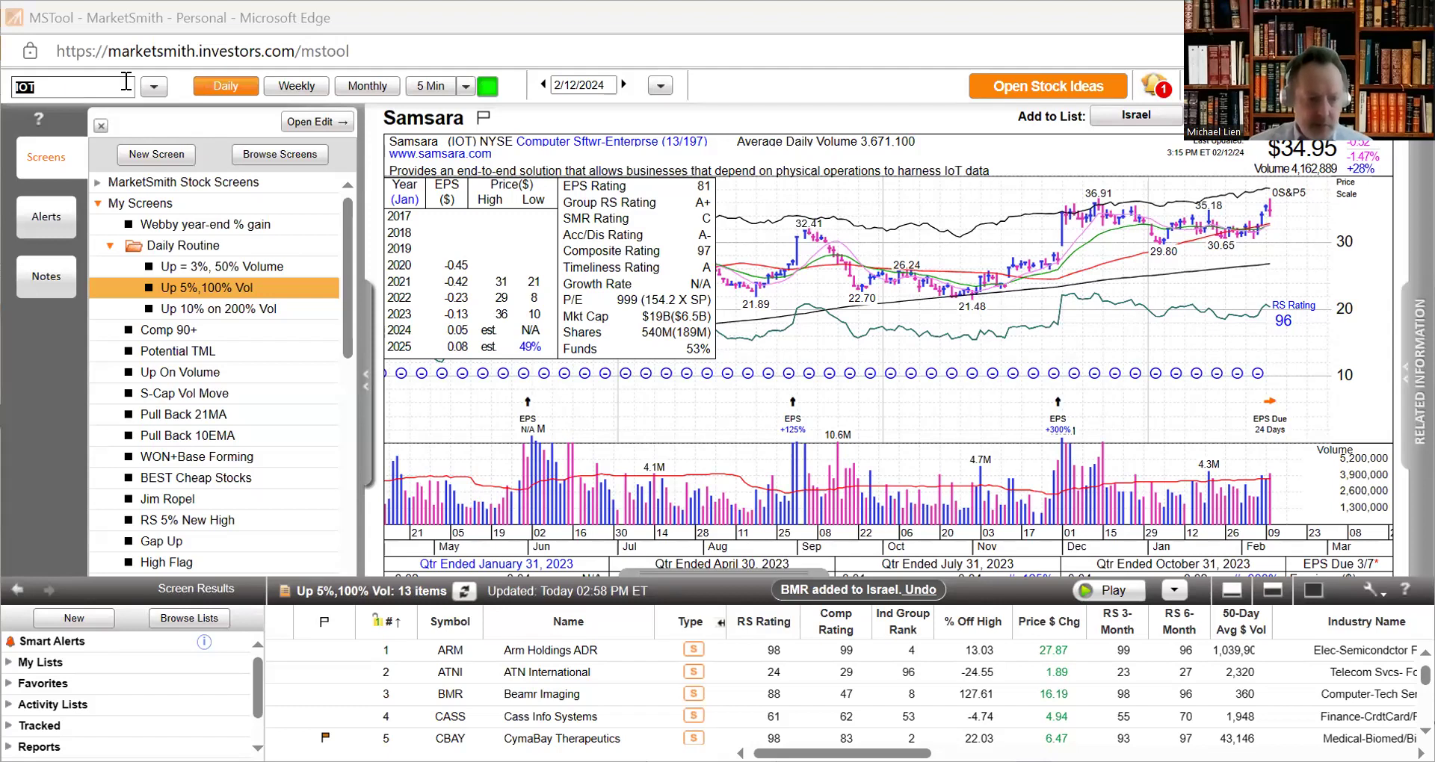
key("BackSpace")
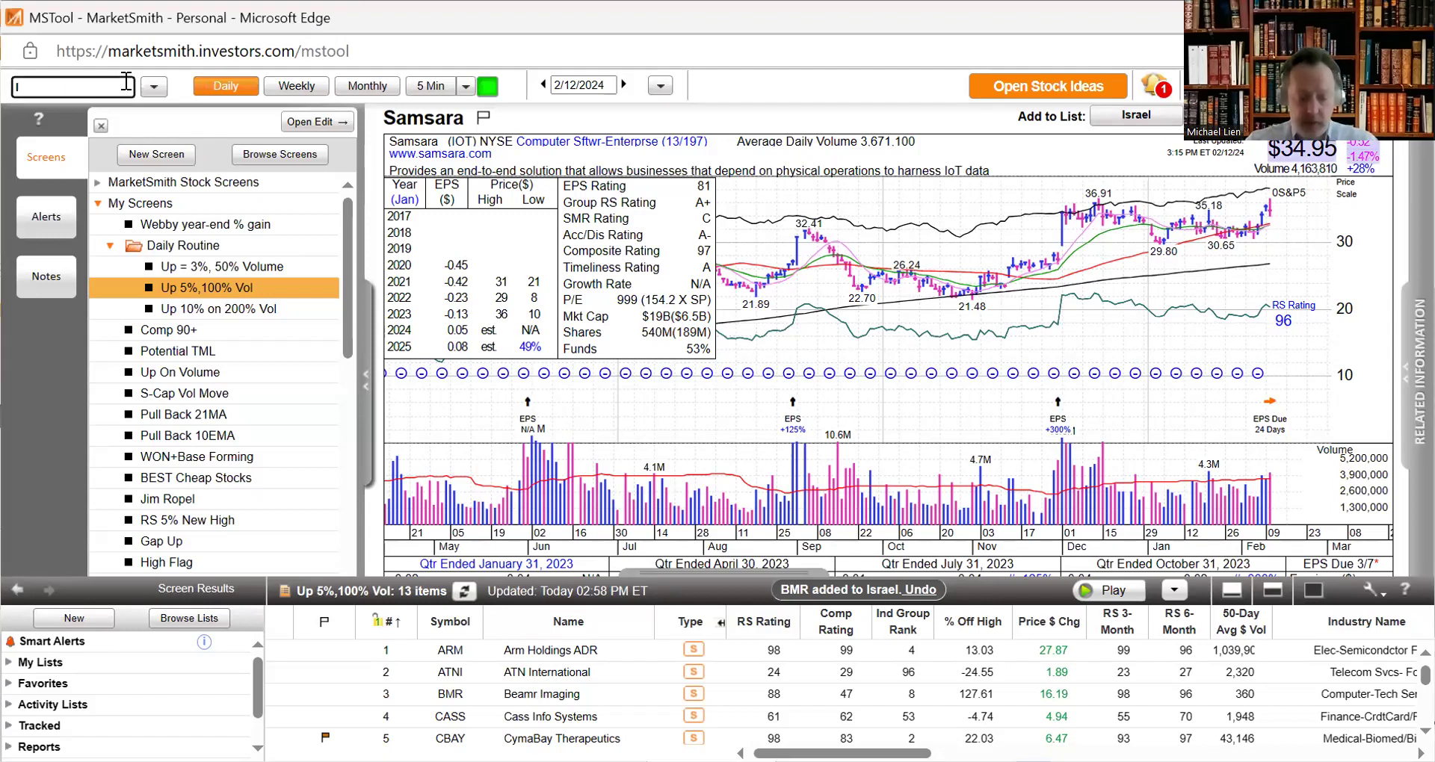
type("BB")
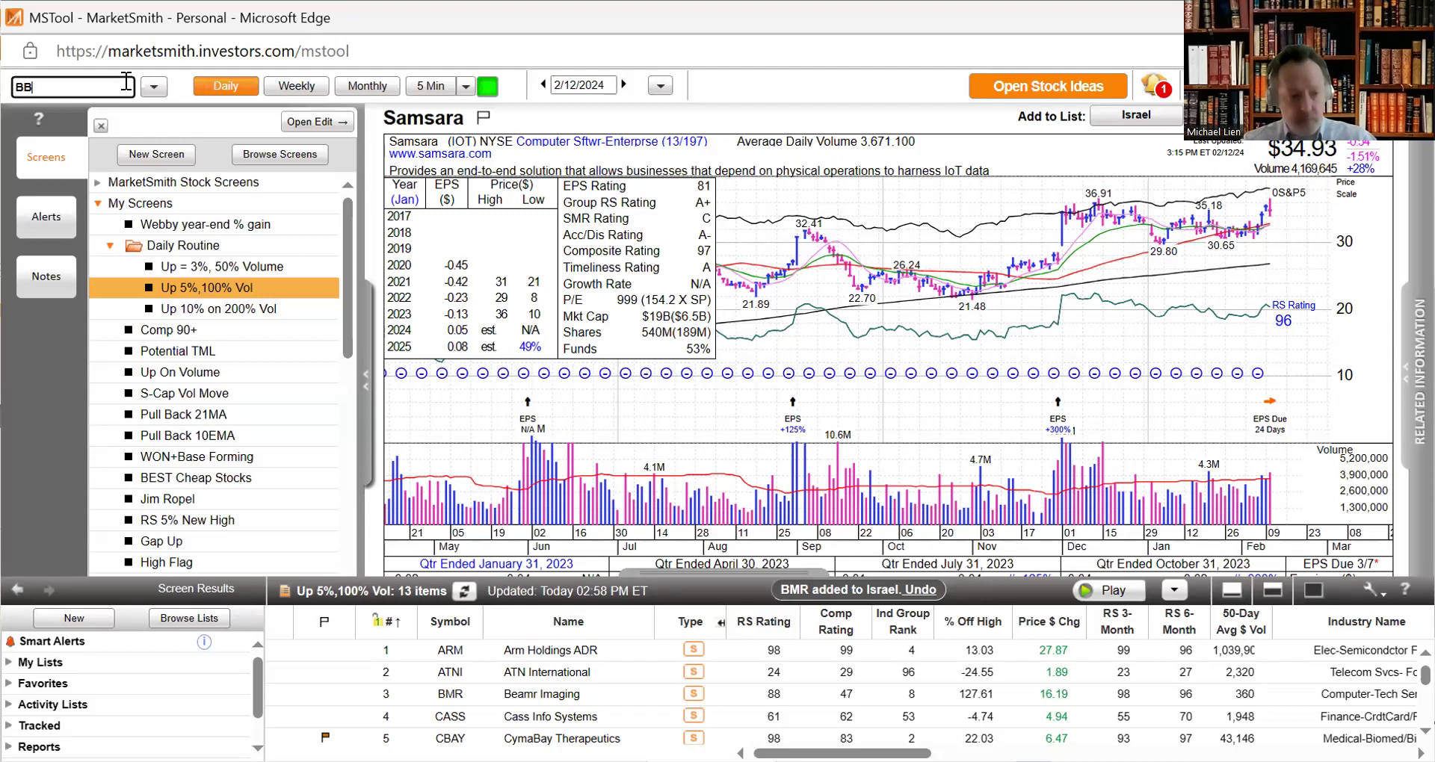
type("GI")
key("Return")
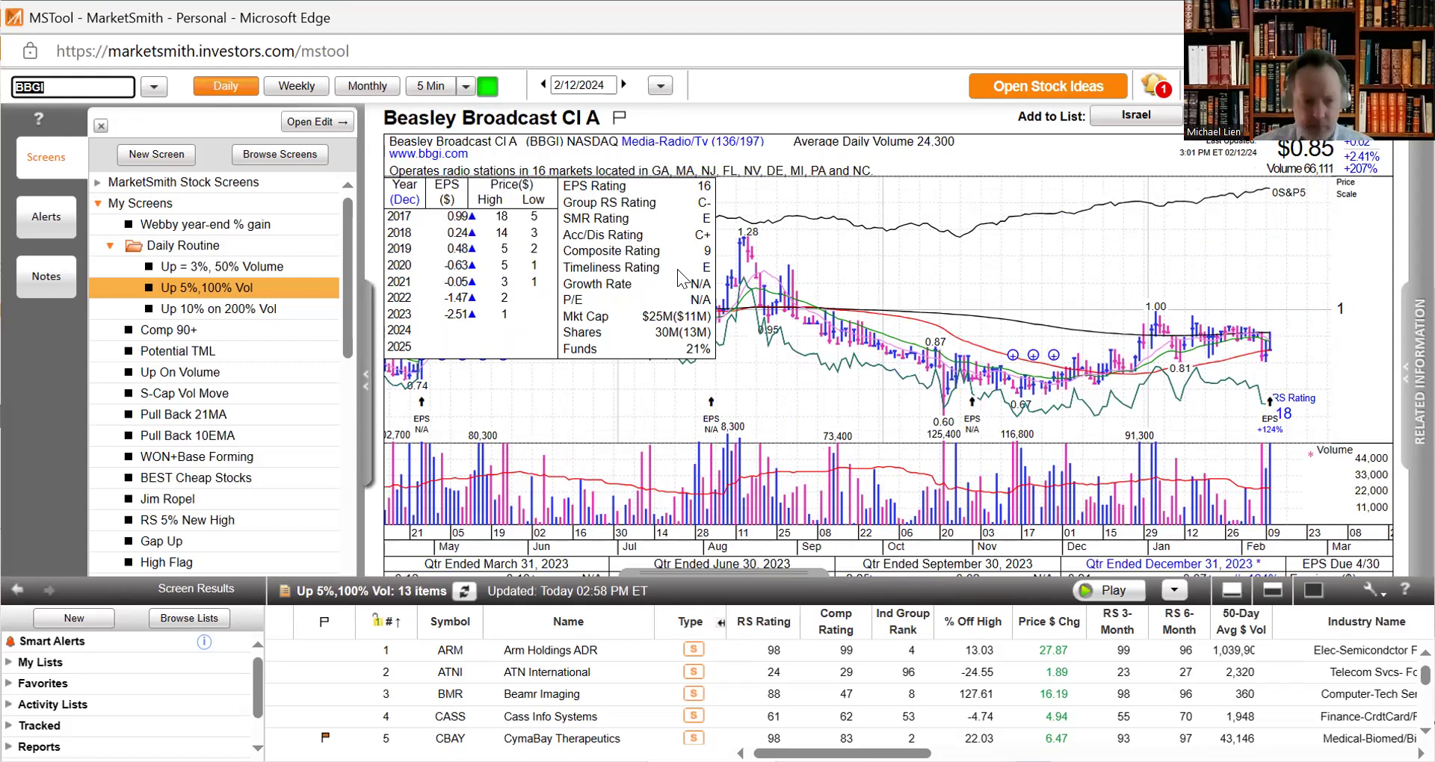
left_click(283, 91)
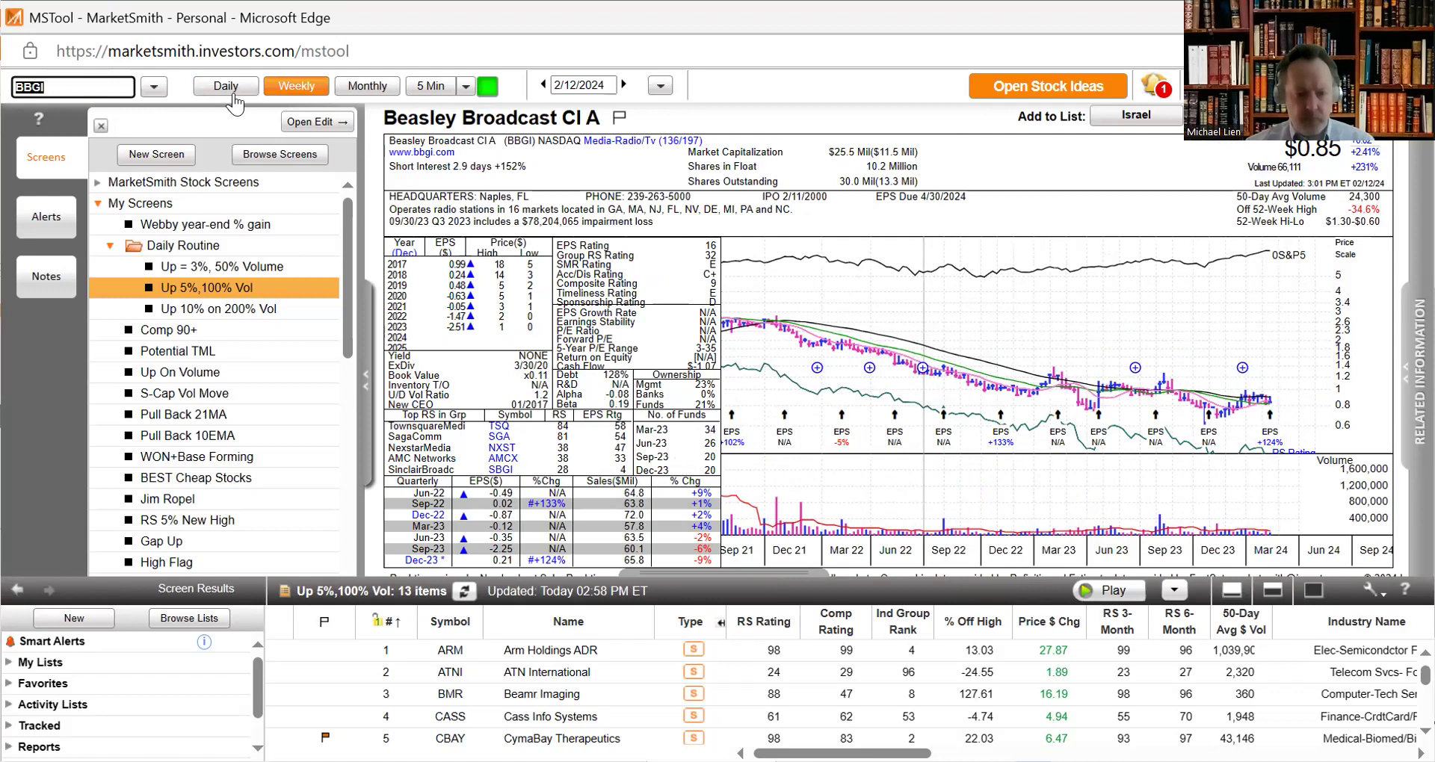
left_click(233, 87)
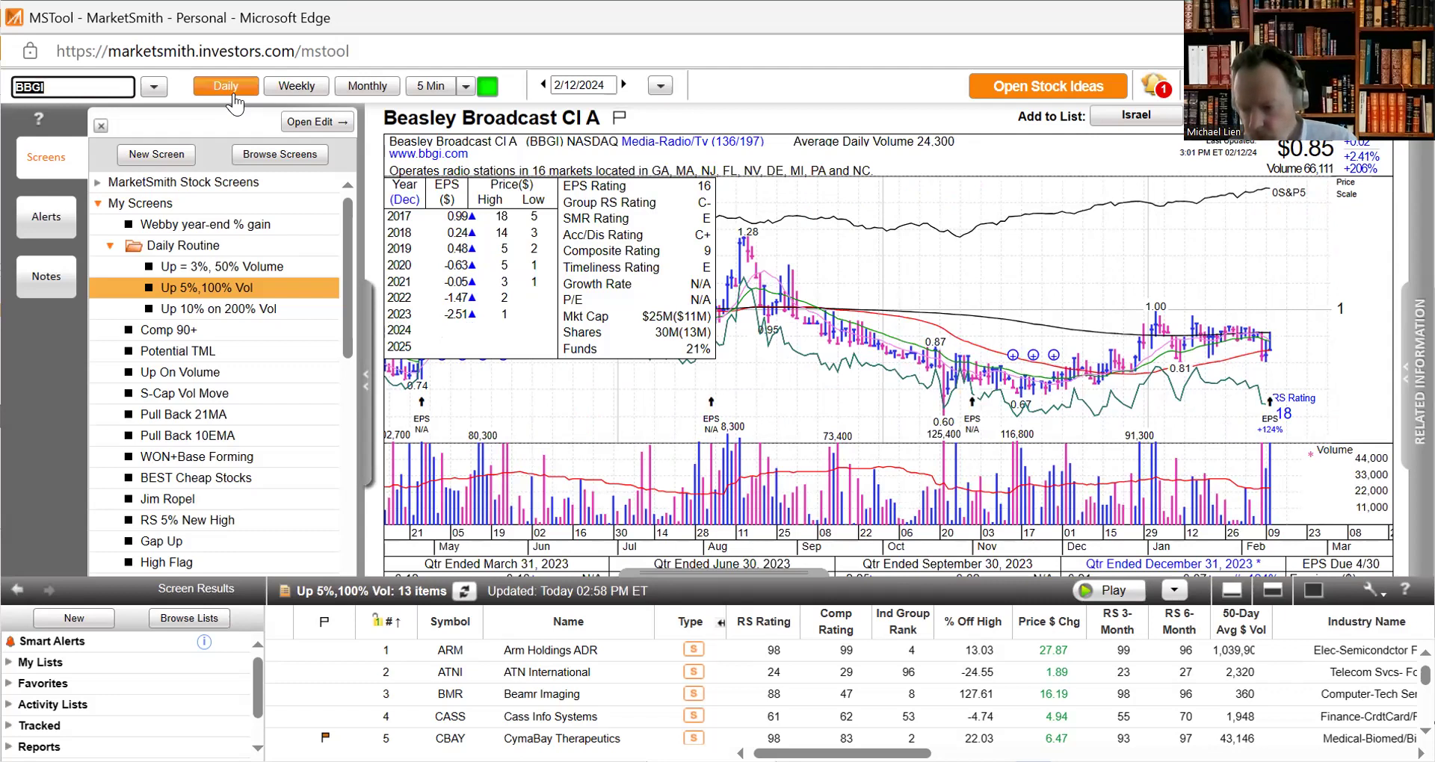
- Load the daily chart for TRMB, followed by the one for LOW
type("TRMB")
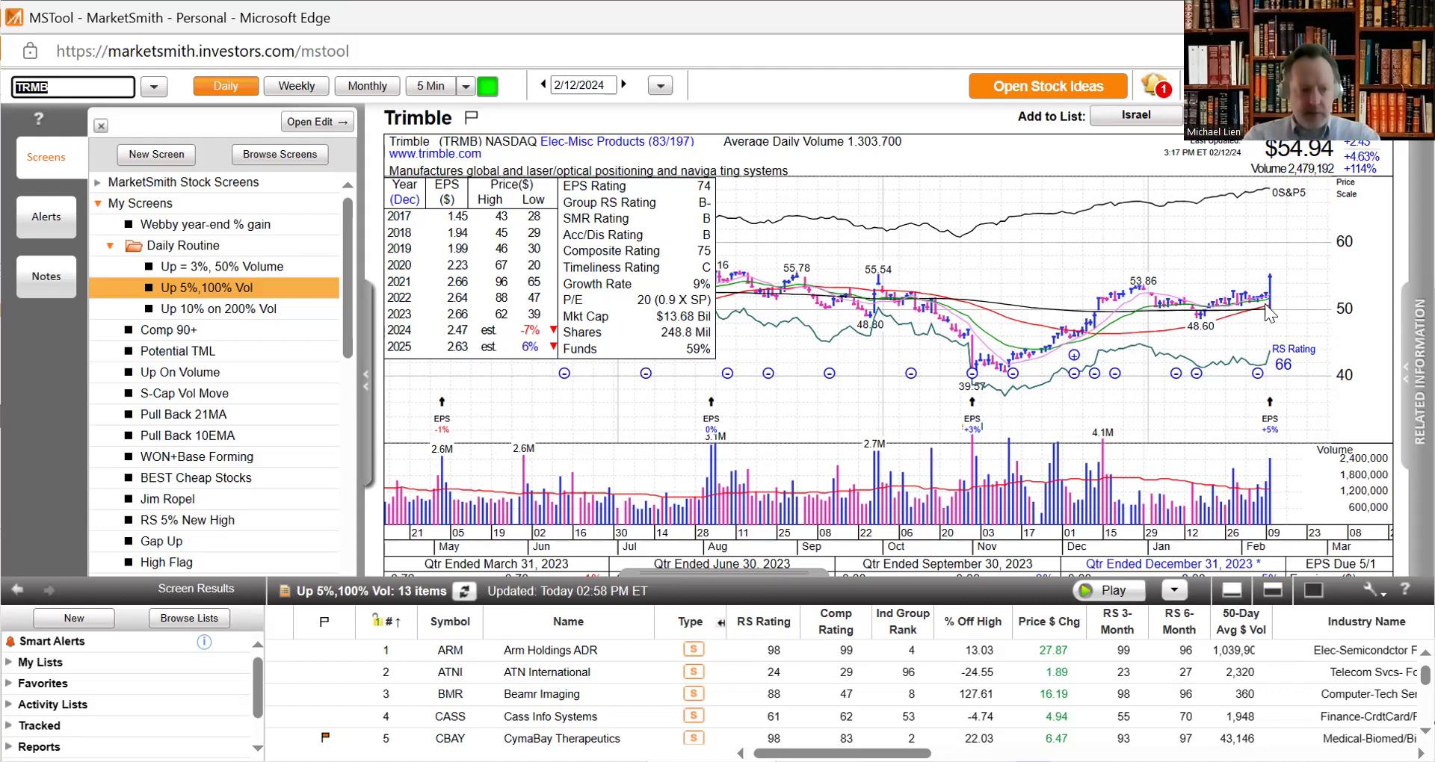
type("LOW")
key("Return")
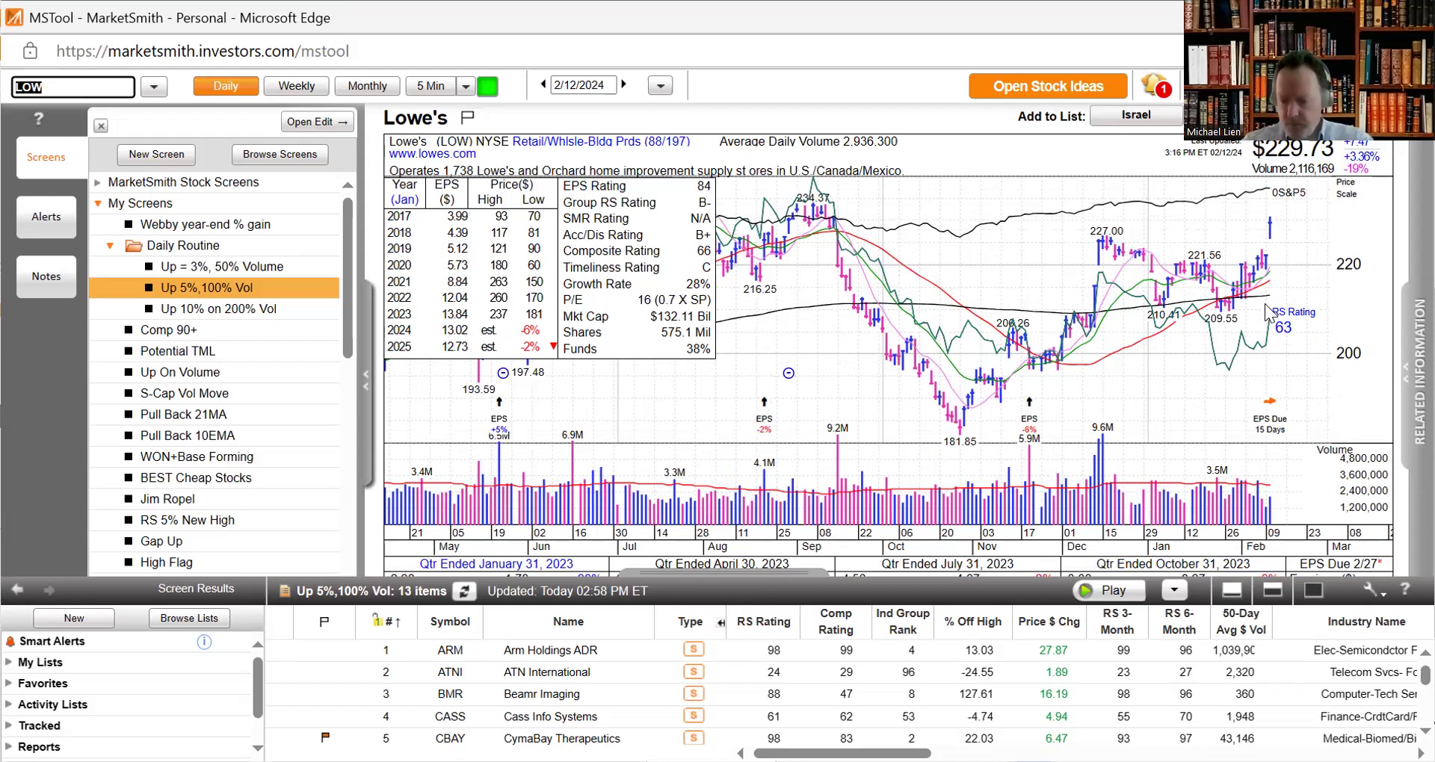
- Look up the daily price and volume charts of PEP and TSLA, in that order
type("PEP")
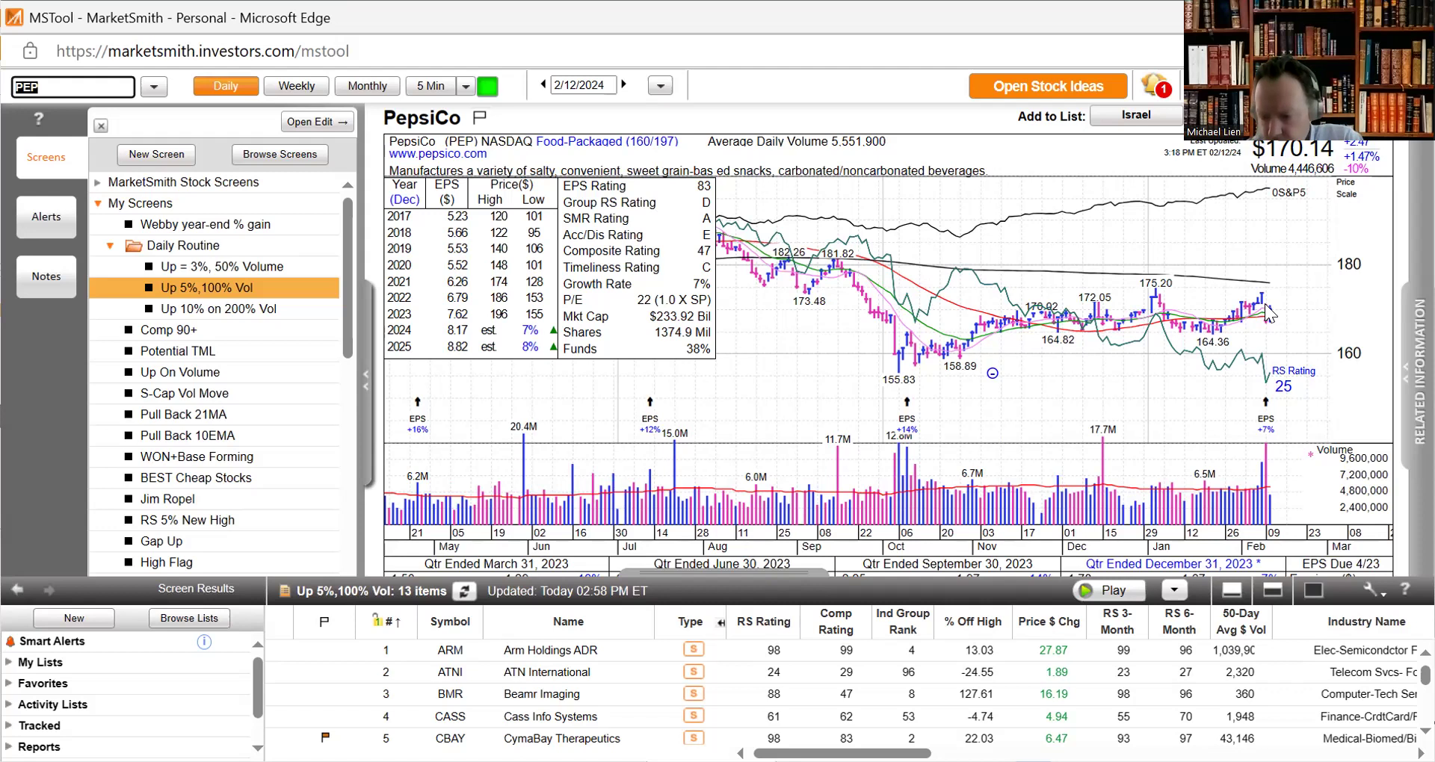
type("T")
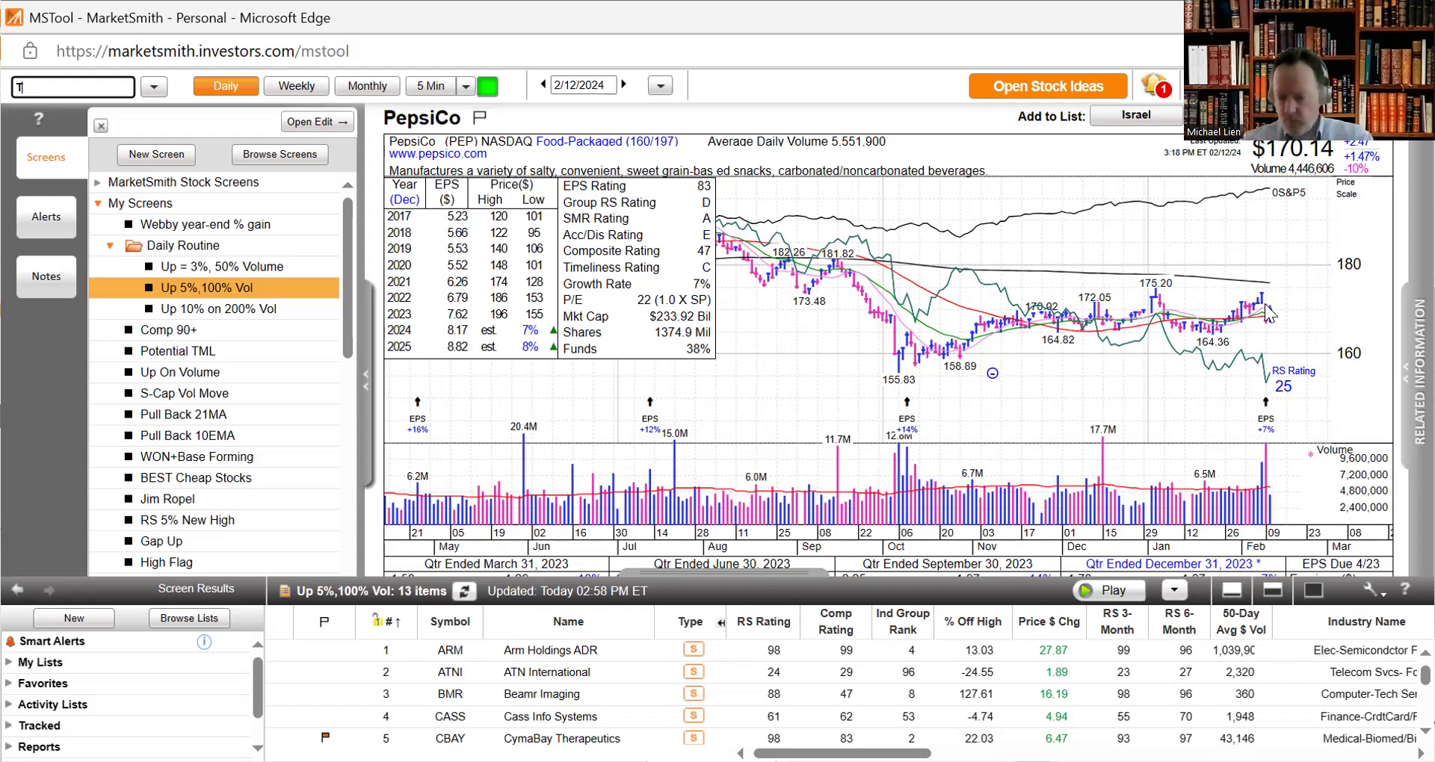
type("SLA")
key("Return")
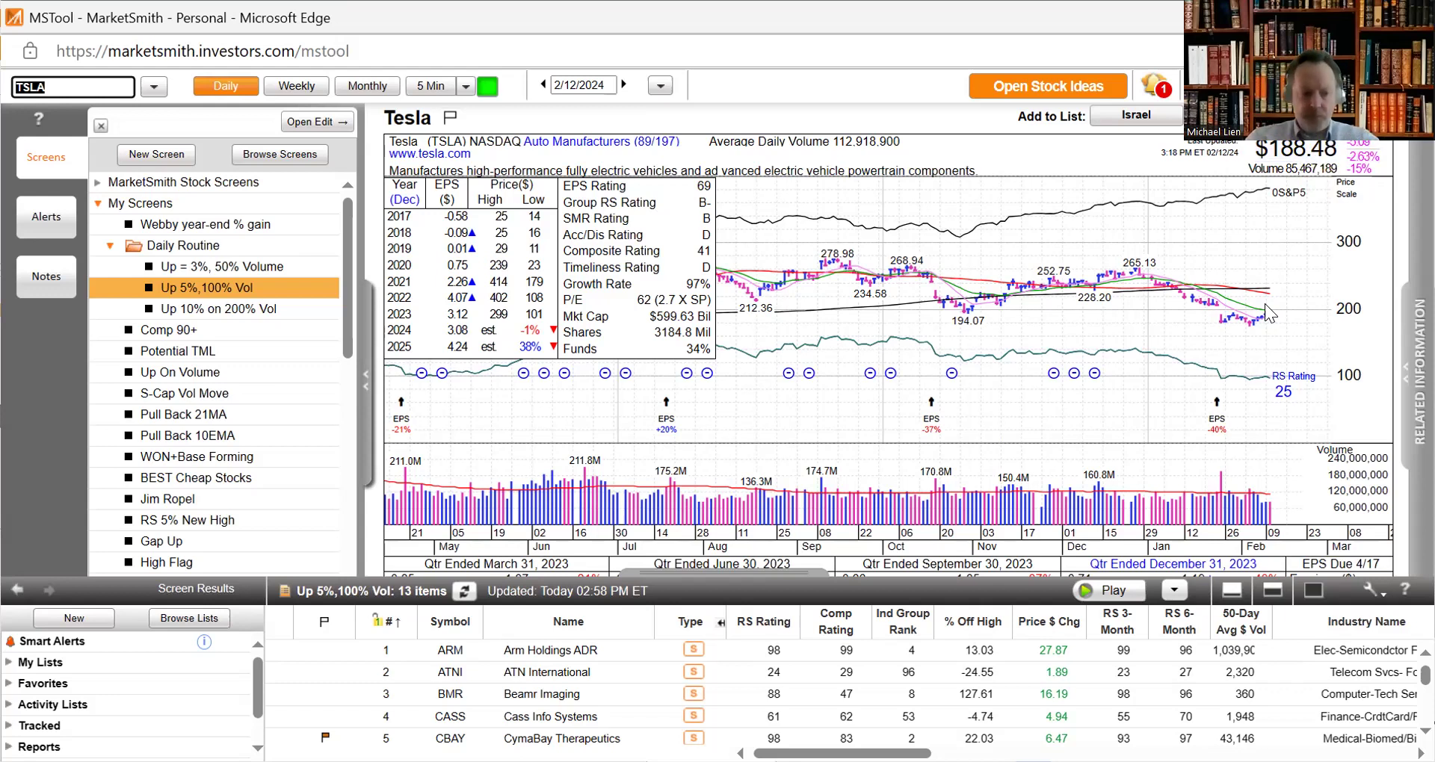
- Bring up the daily chart for UL, followed by the one for FANG
type("U")
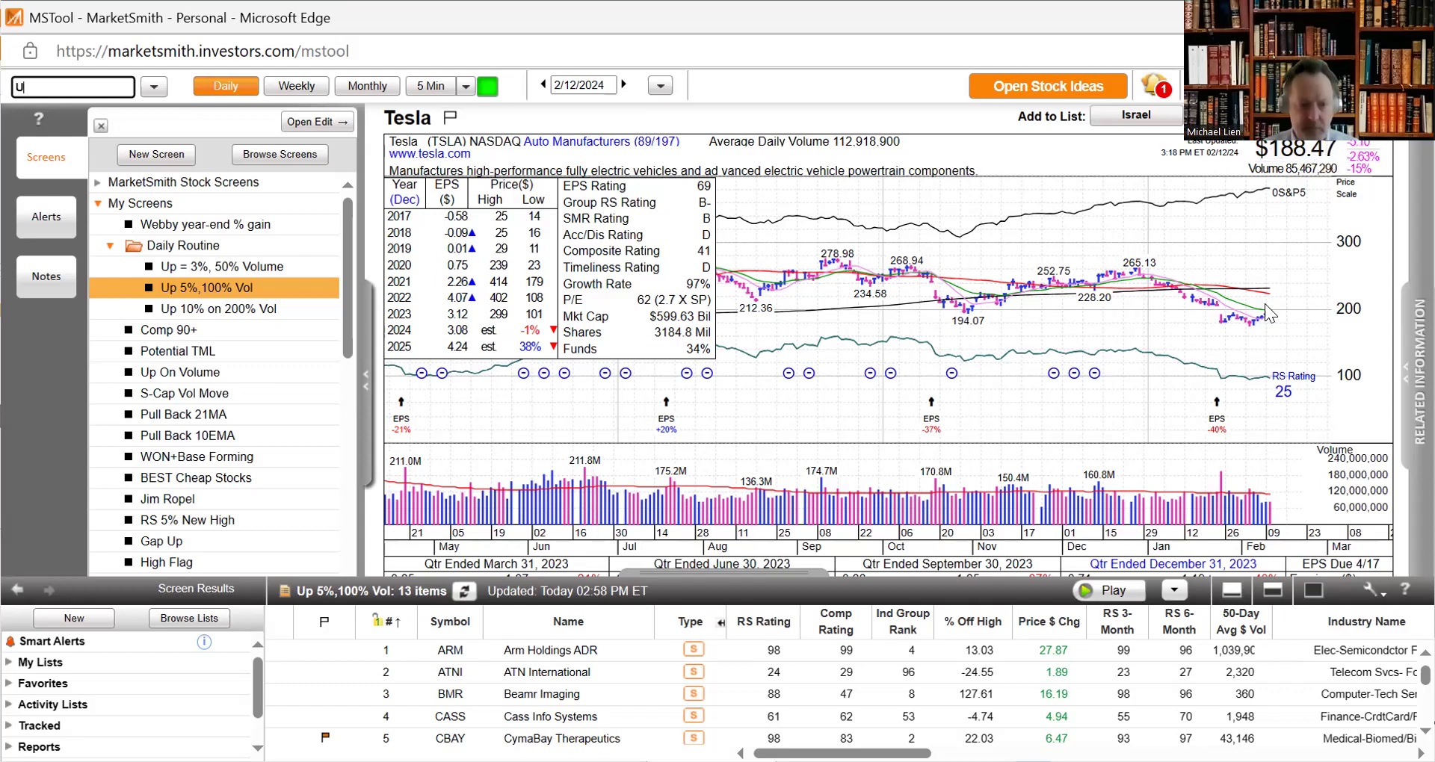
type("L")
key("Return")
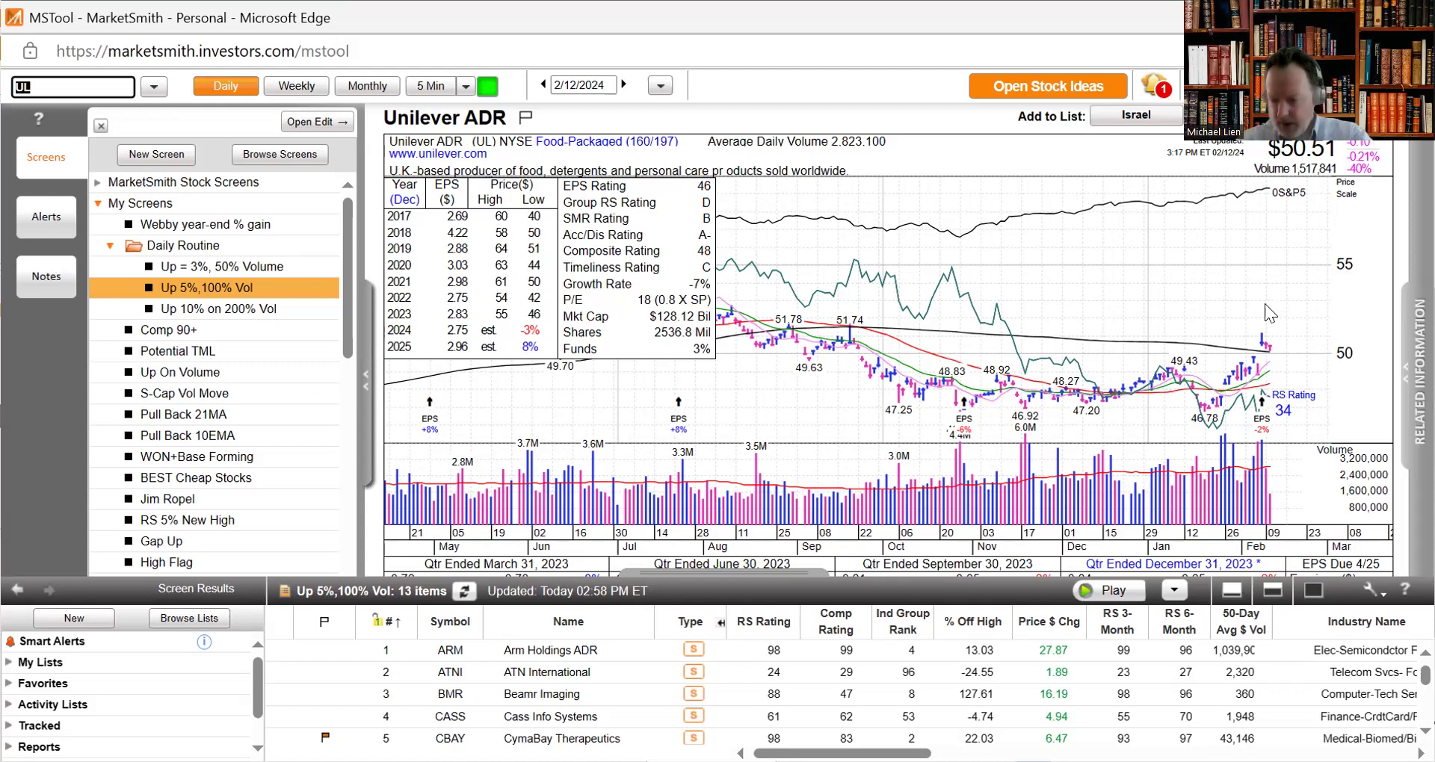
type("FA")
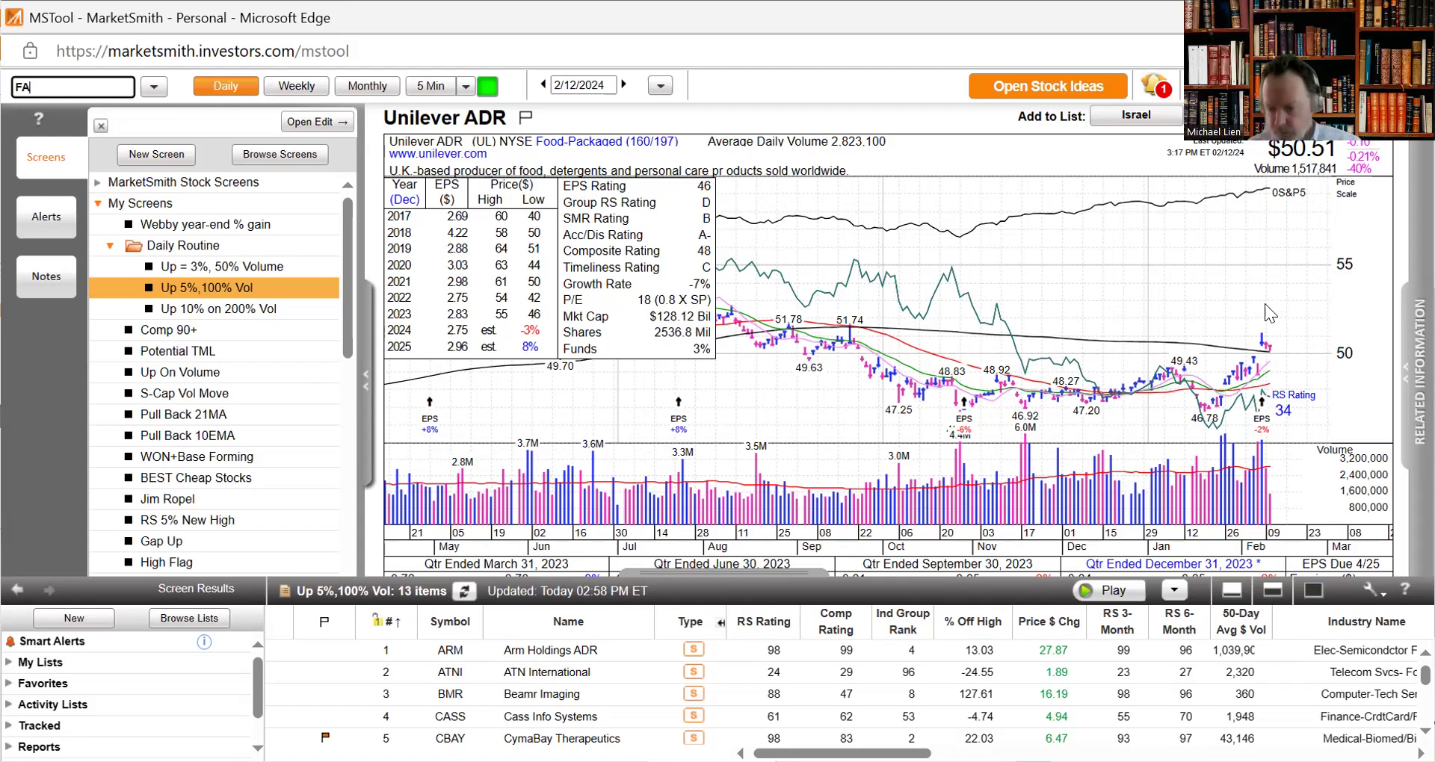
type("NG")
key("Return")
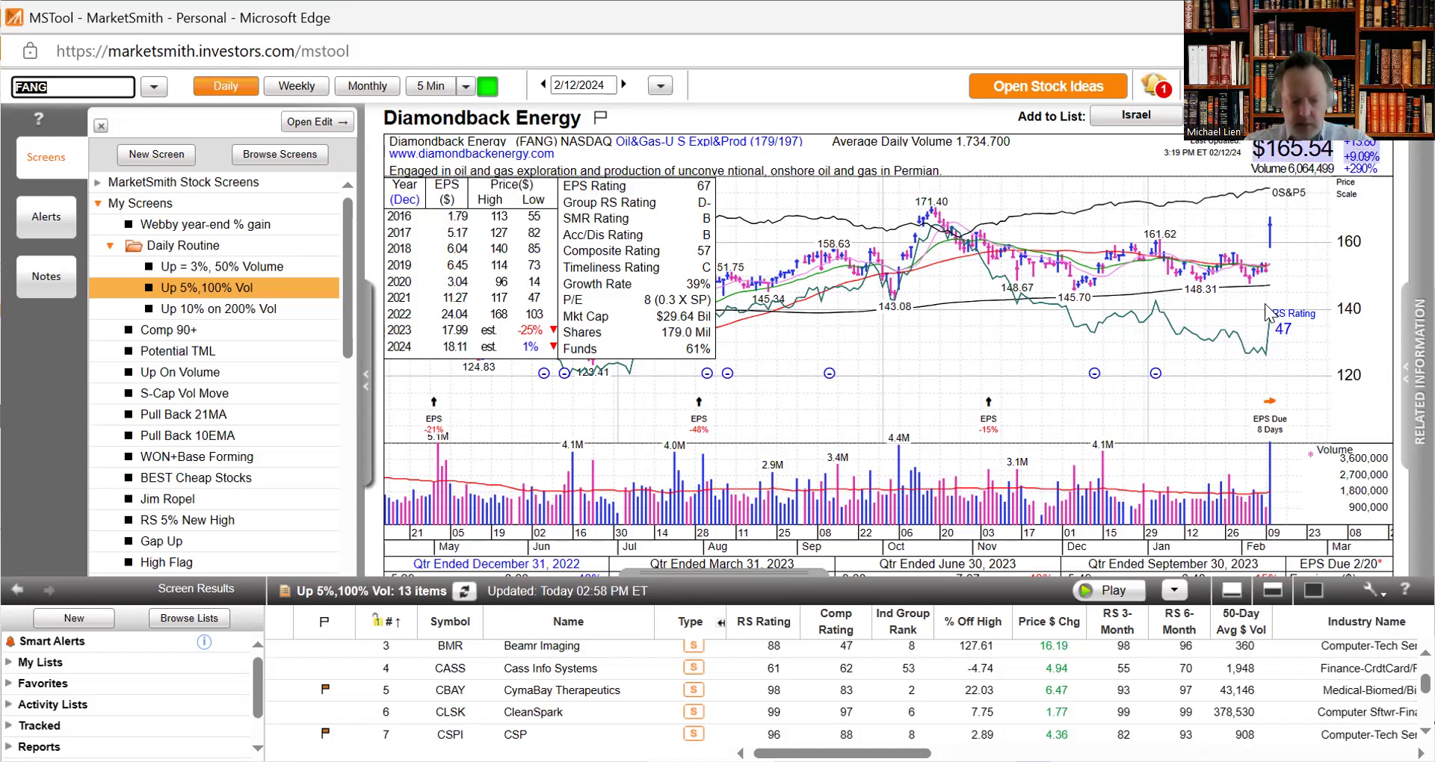
- View the daily chart for DUK and after it the one for FMC
type("DUK")
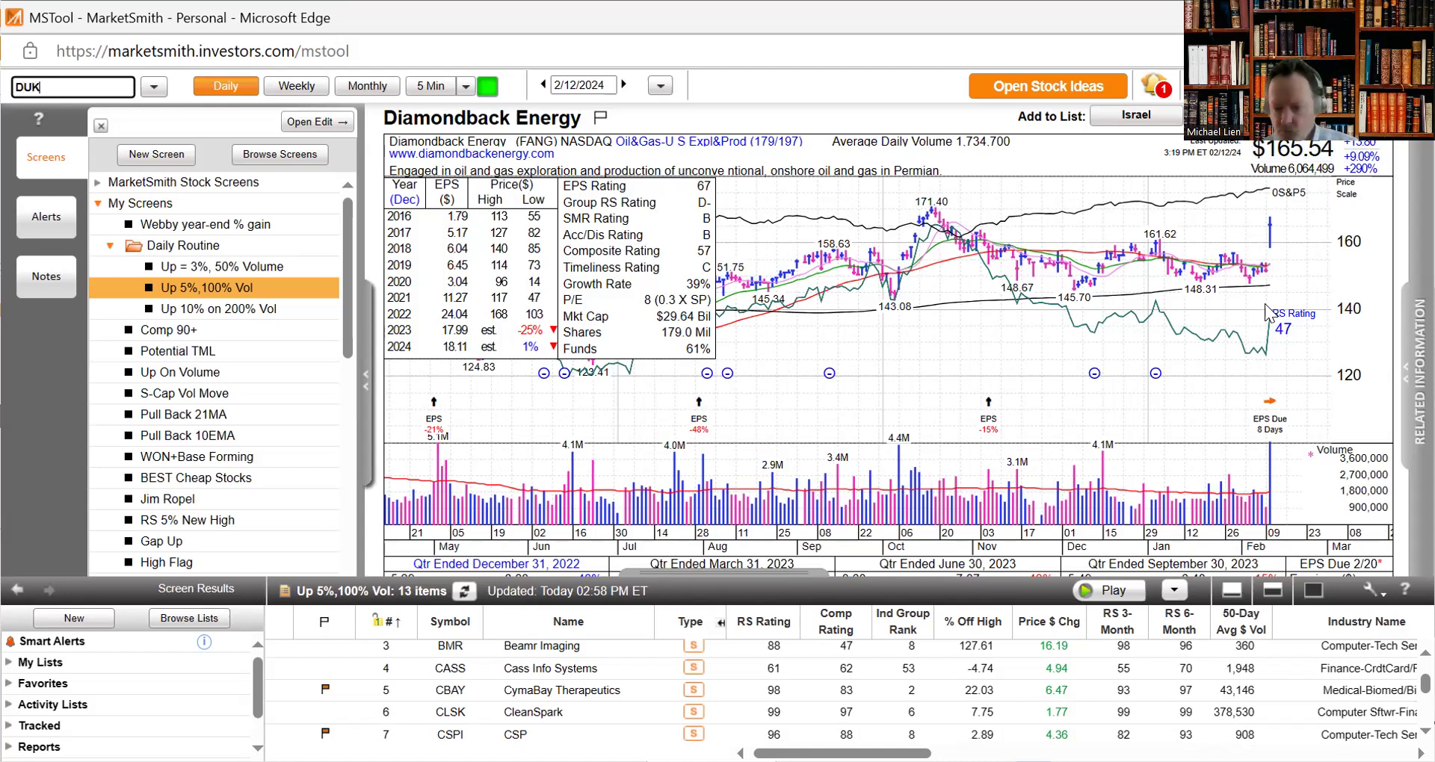
key("Return")
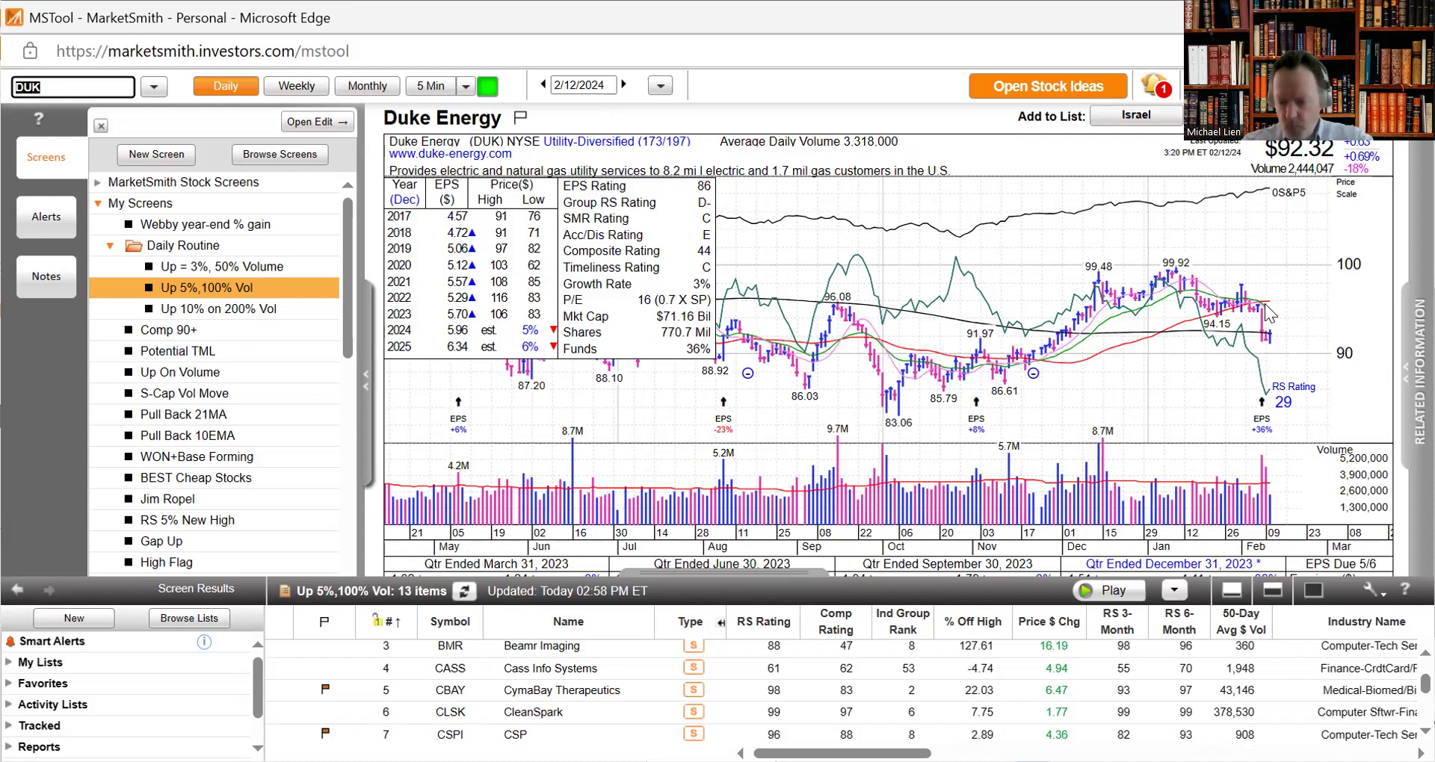
type("F")
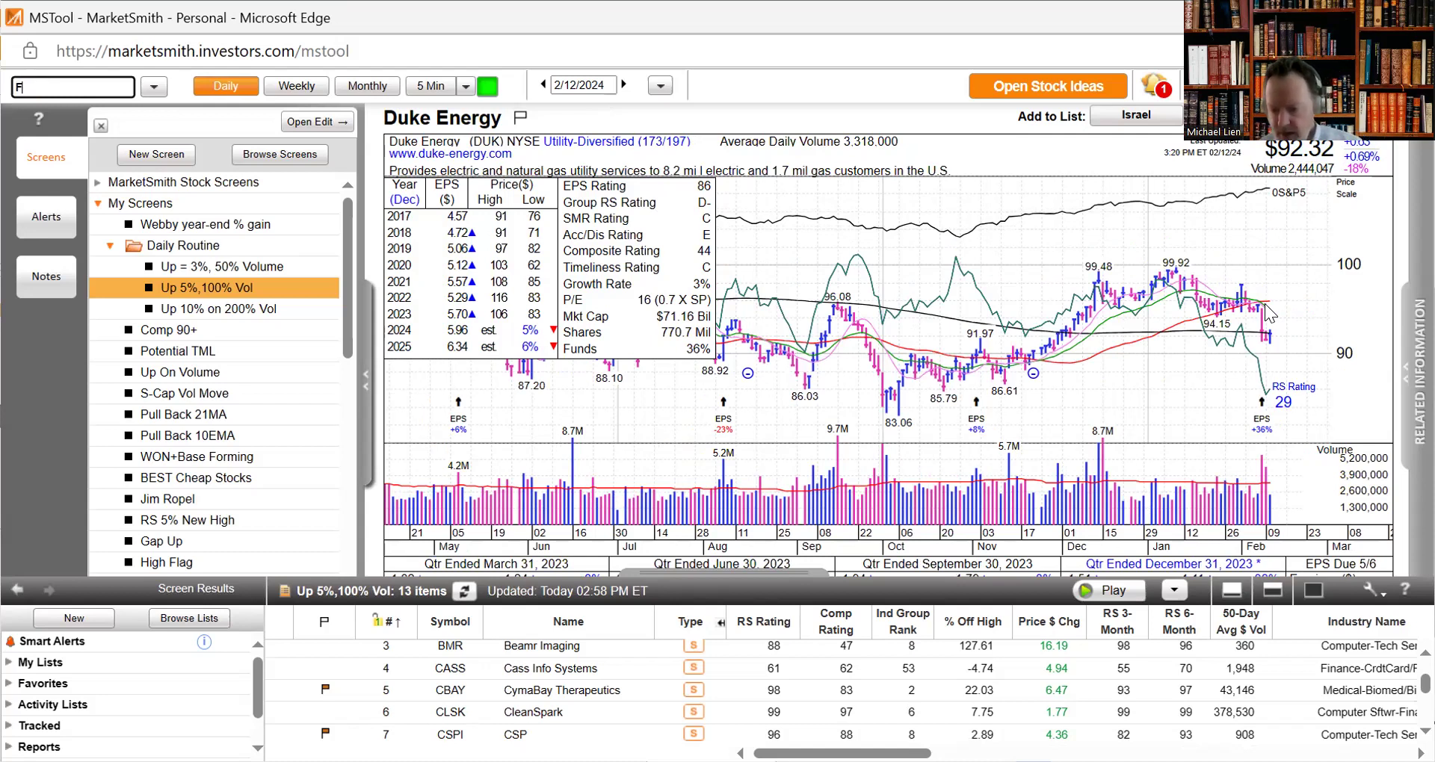
type("MC")
key("Return")
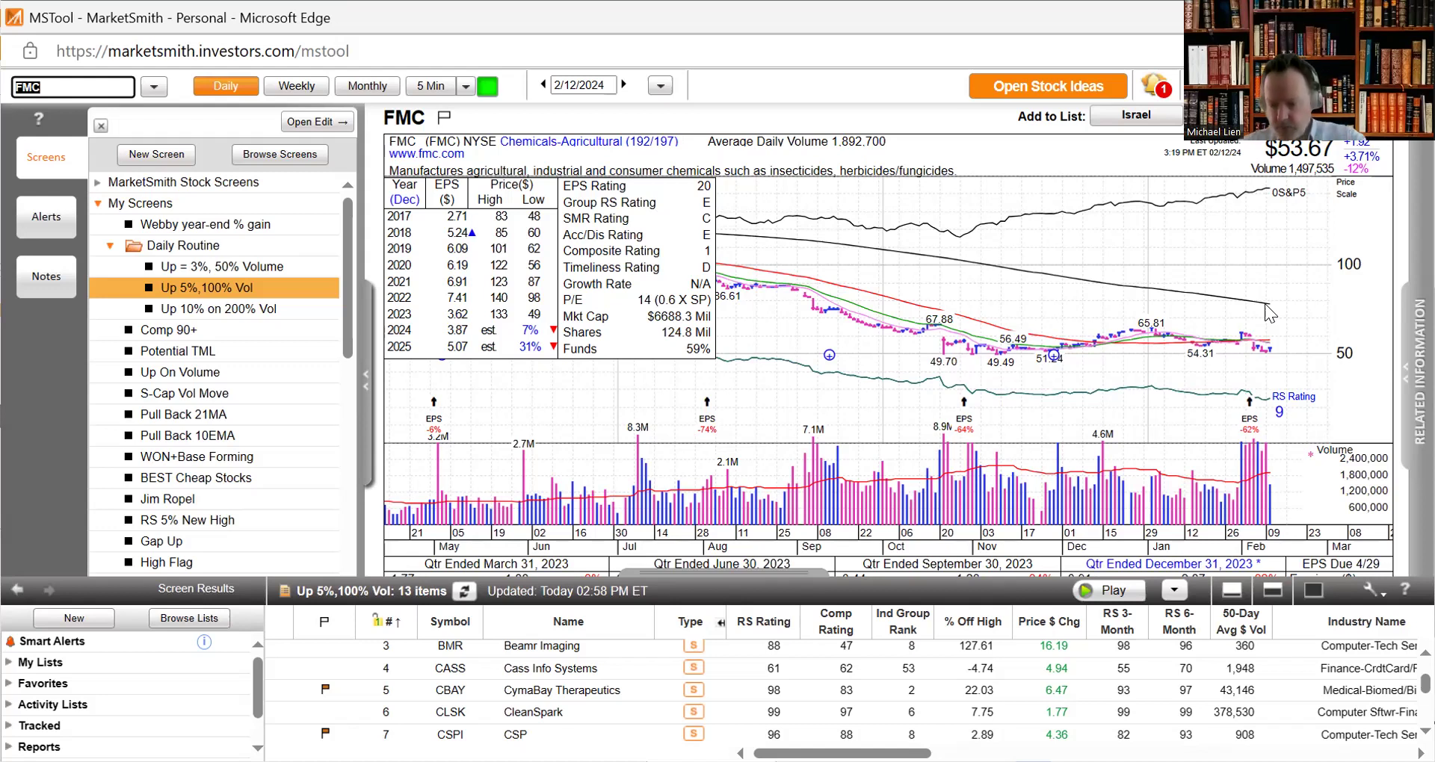
- Display the daily chart for JOBY, followed by the one for SGML
type("JOBY")
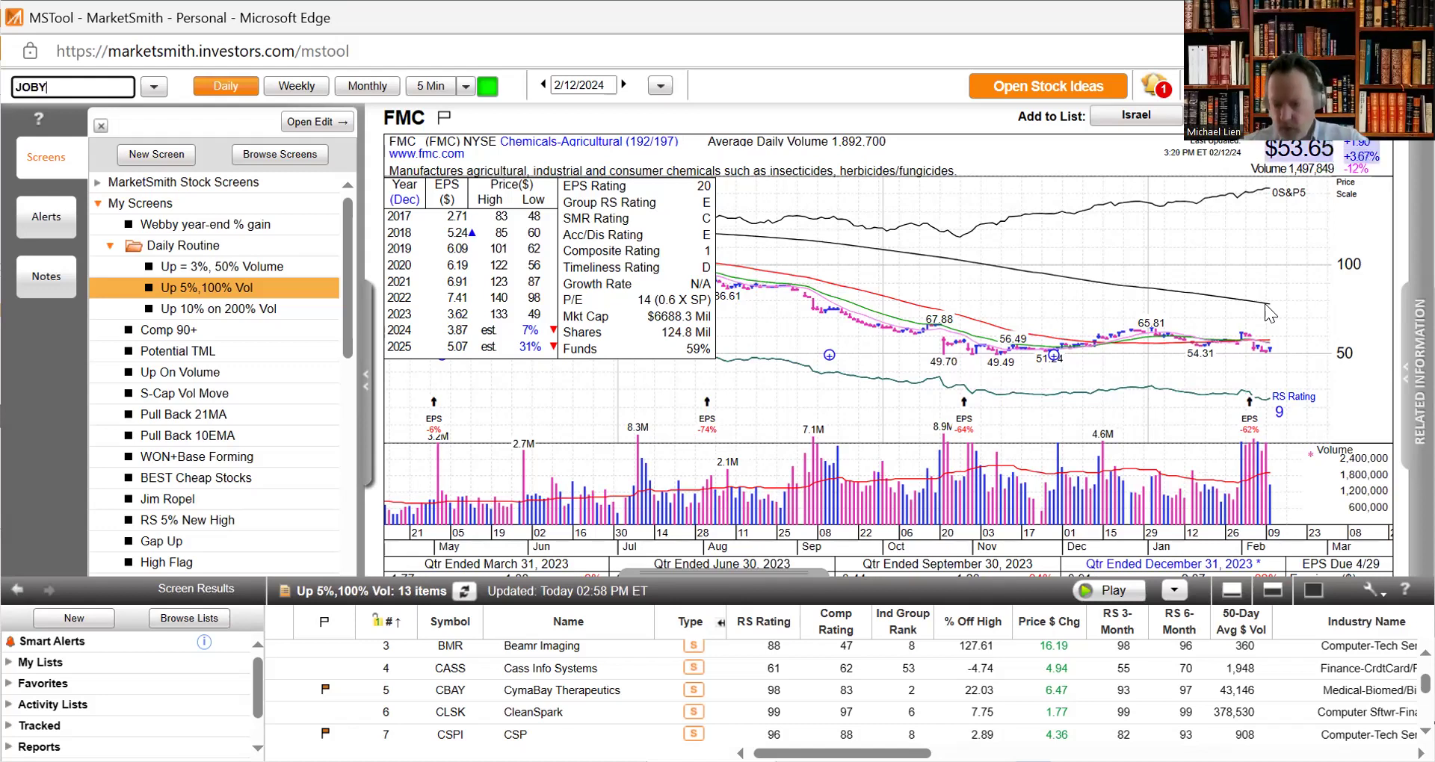
key("Return")
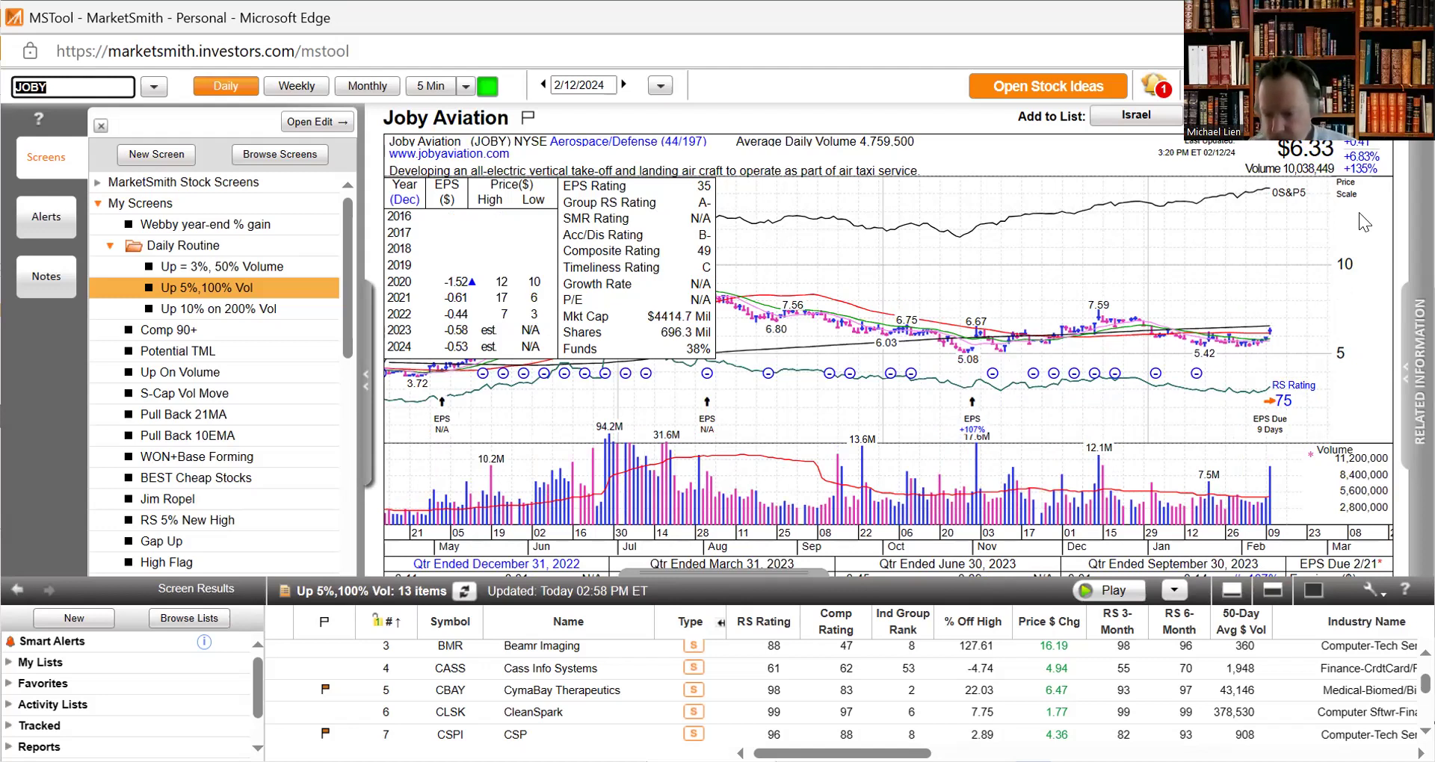
type("S")
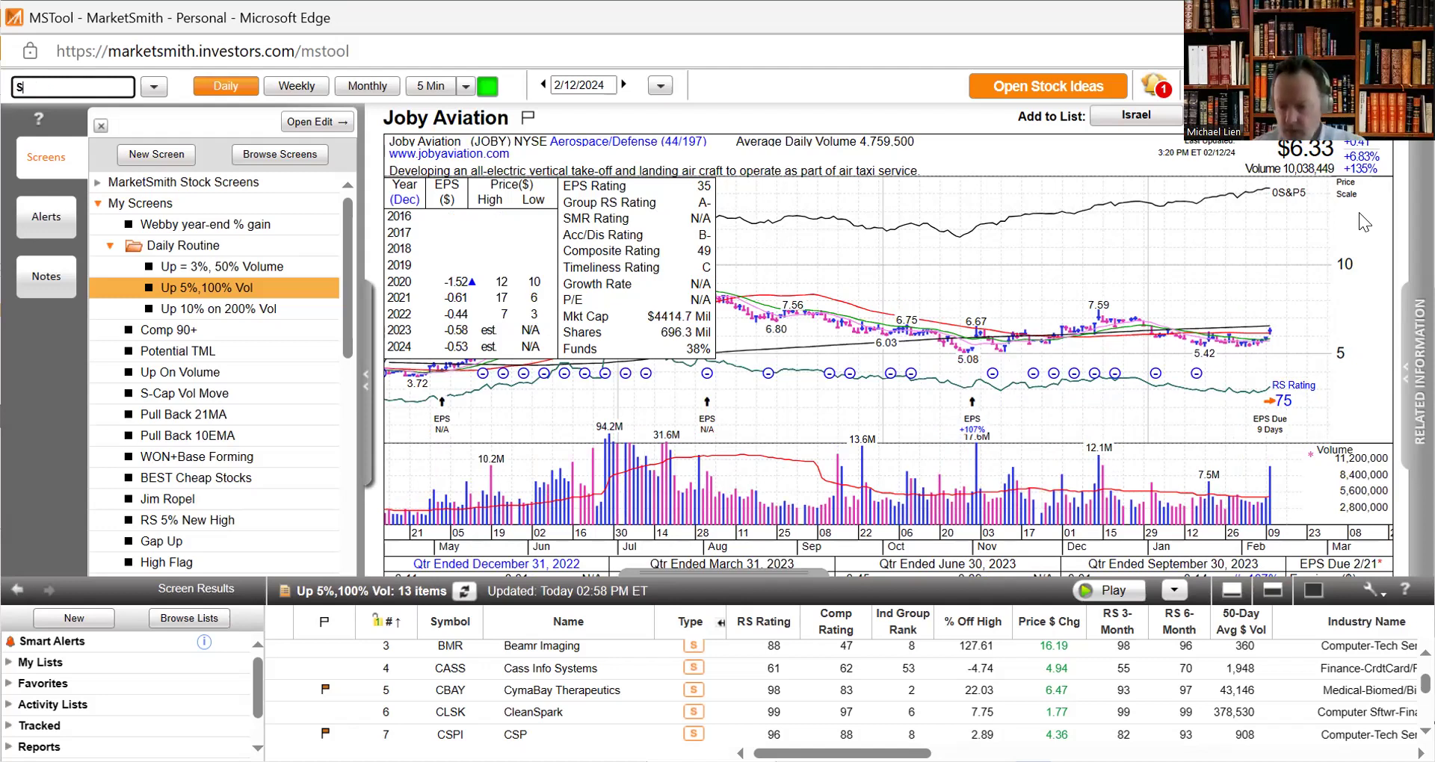
type("GML")
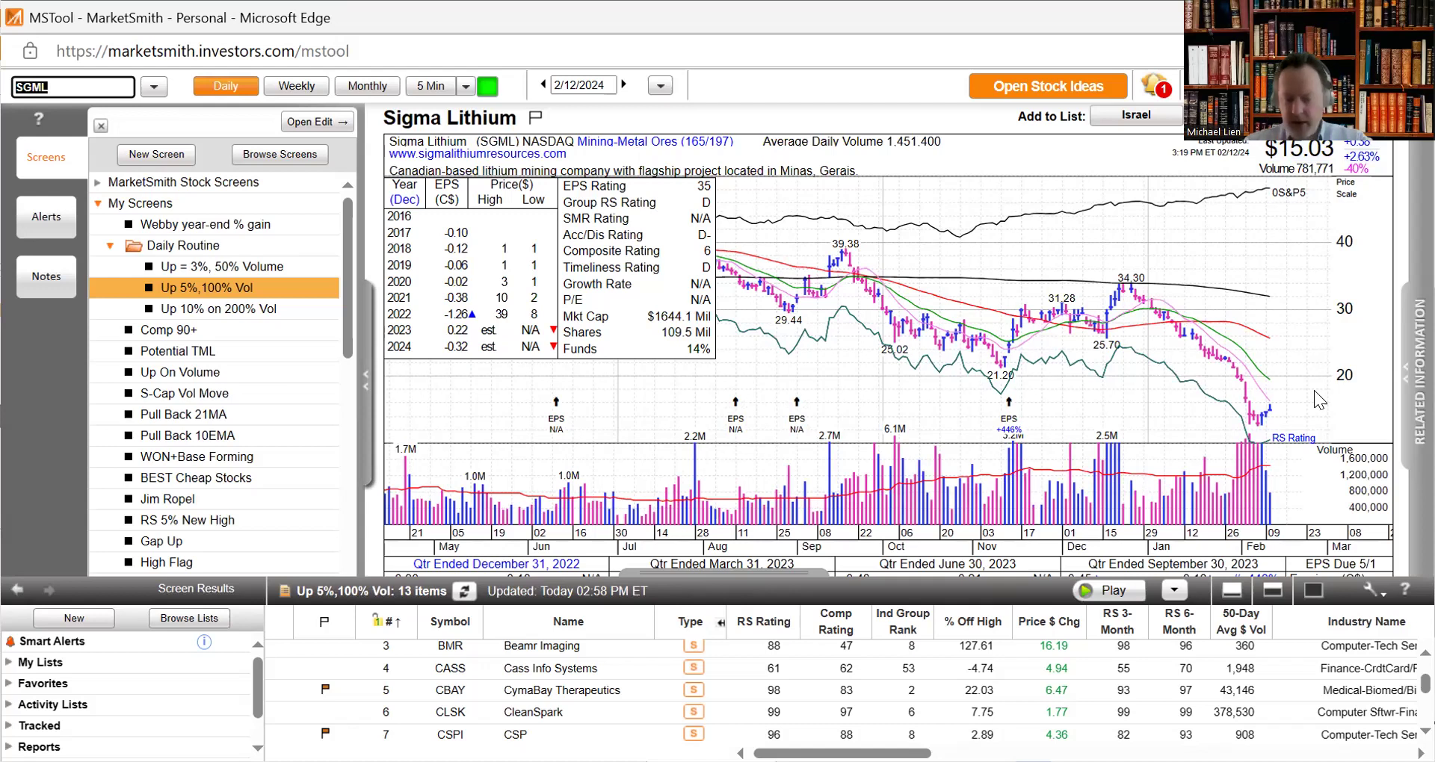
- Pull up the daily charts of MQ and LAZ, one after the other
type("MQ")
key("Return")
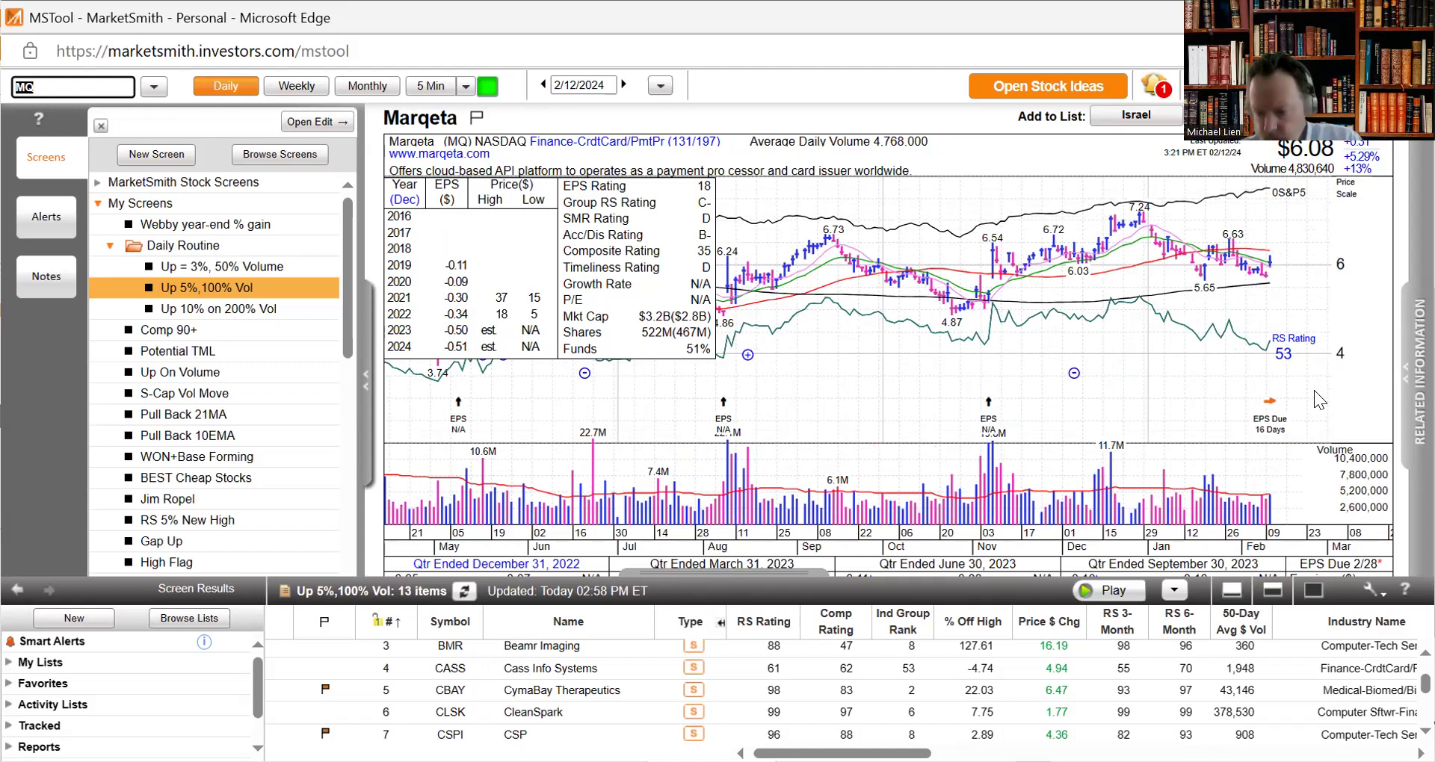
type("L")
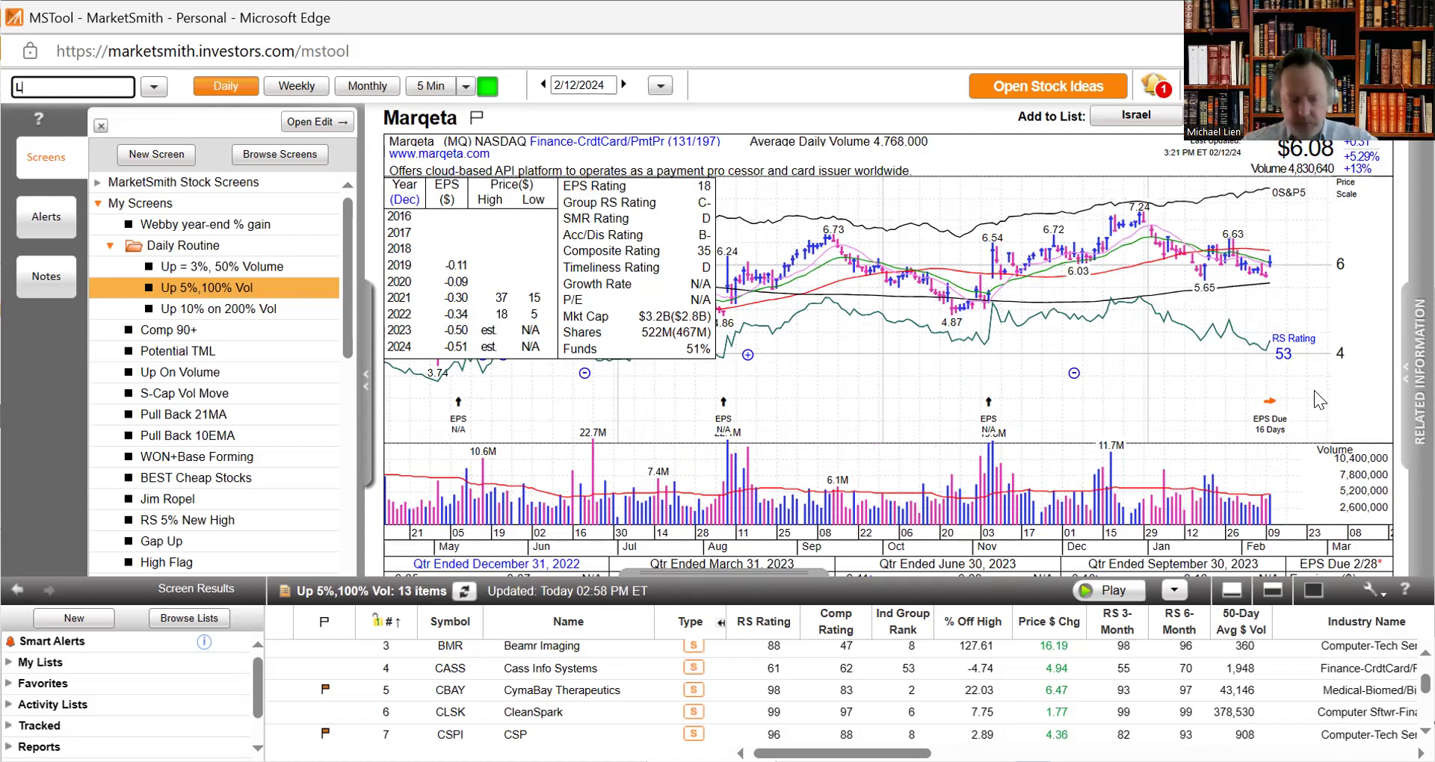
type("AZ")
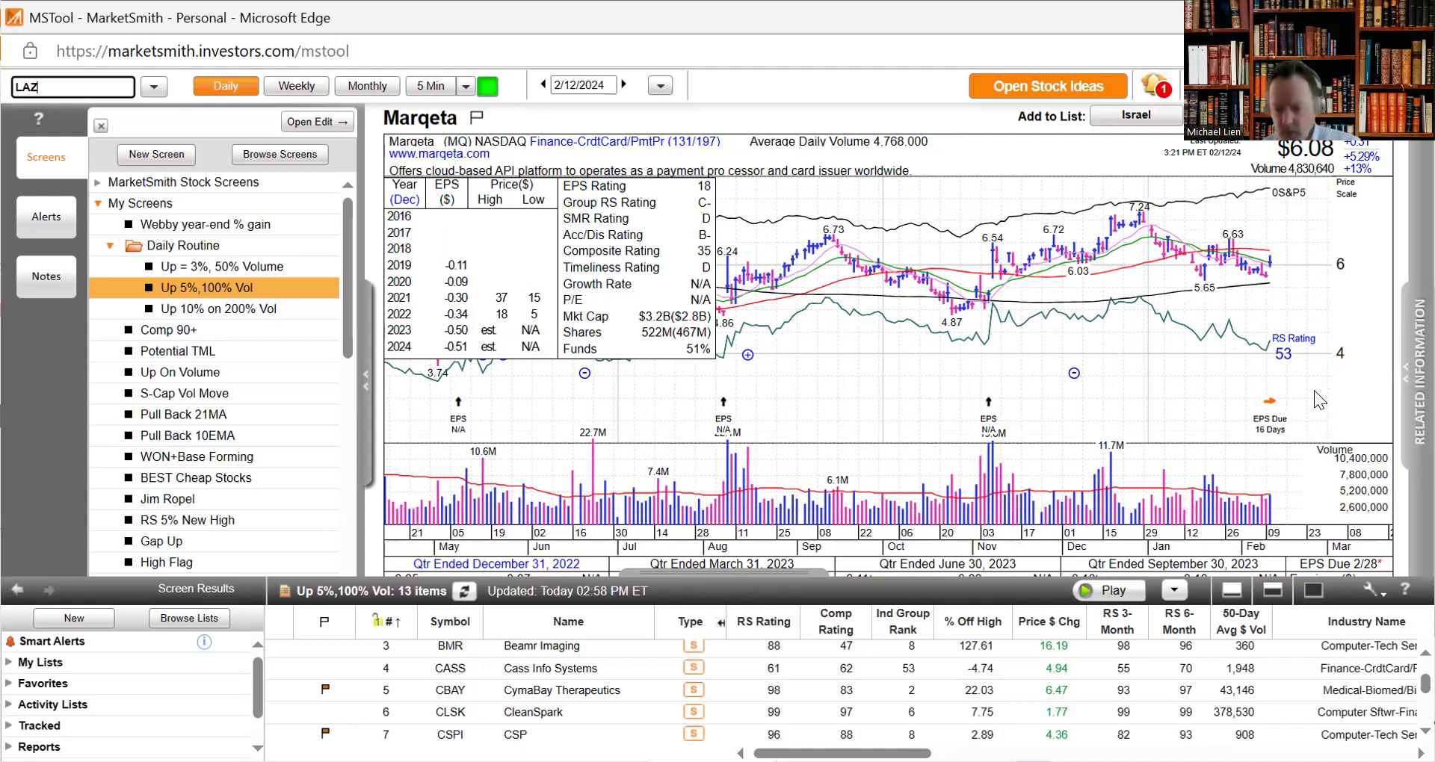
key("Return")
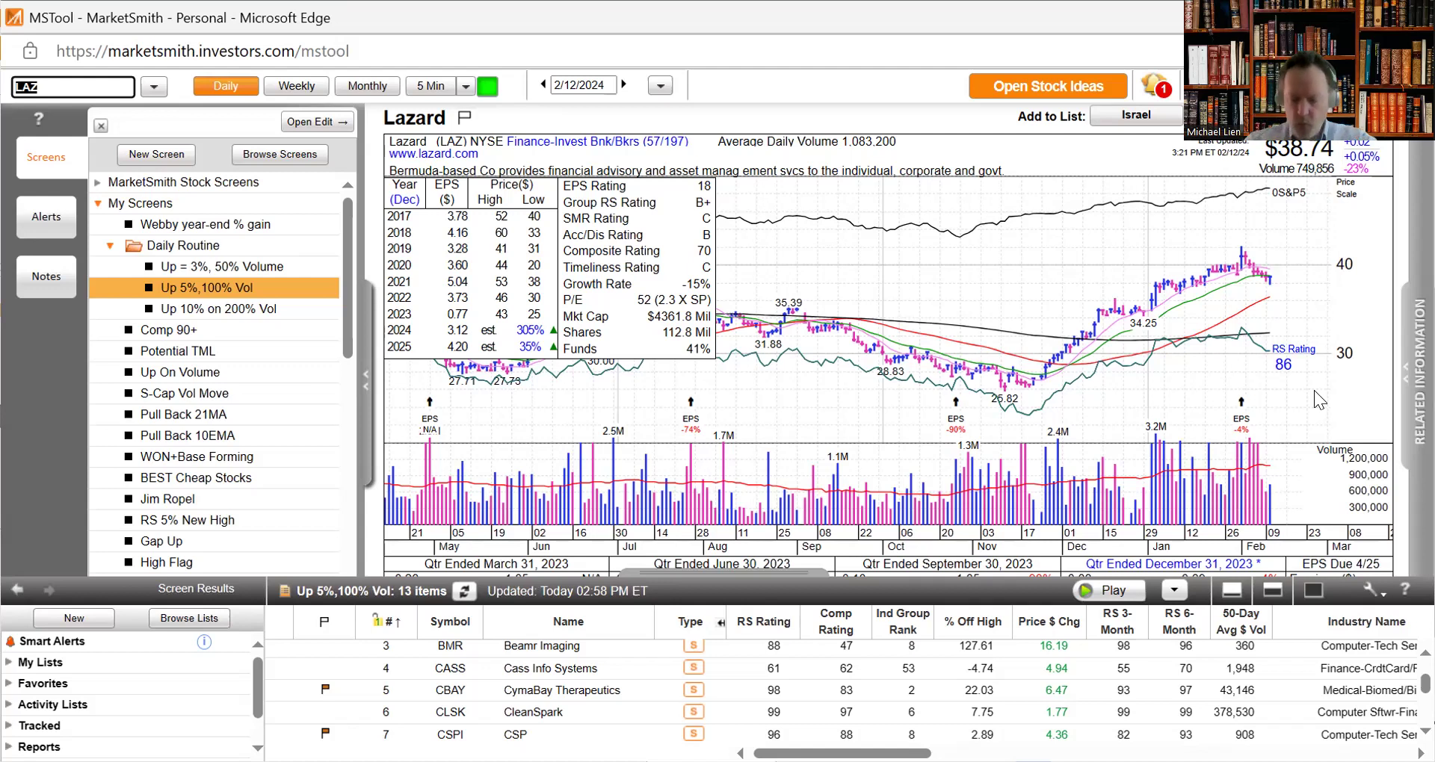
- Look up the daily chart for WTW, followed by the one for EG
type("W")
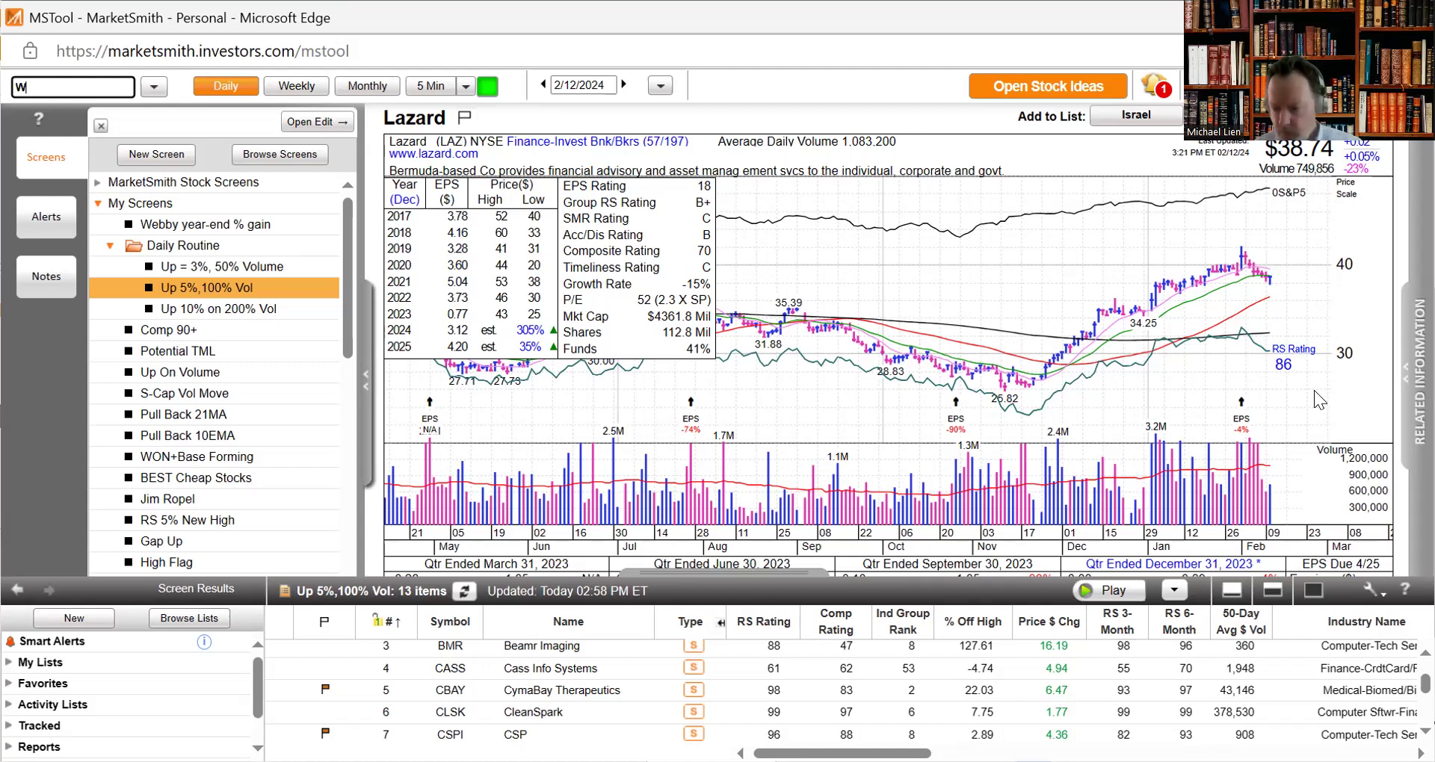
type("TW")
key("Return")
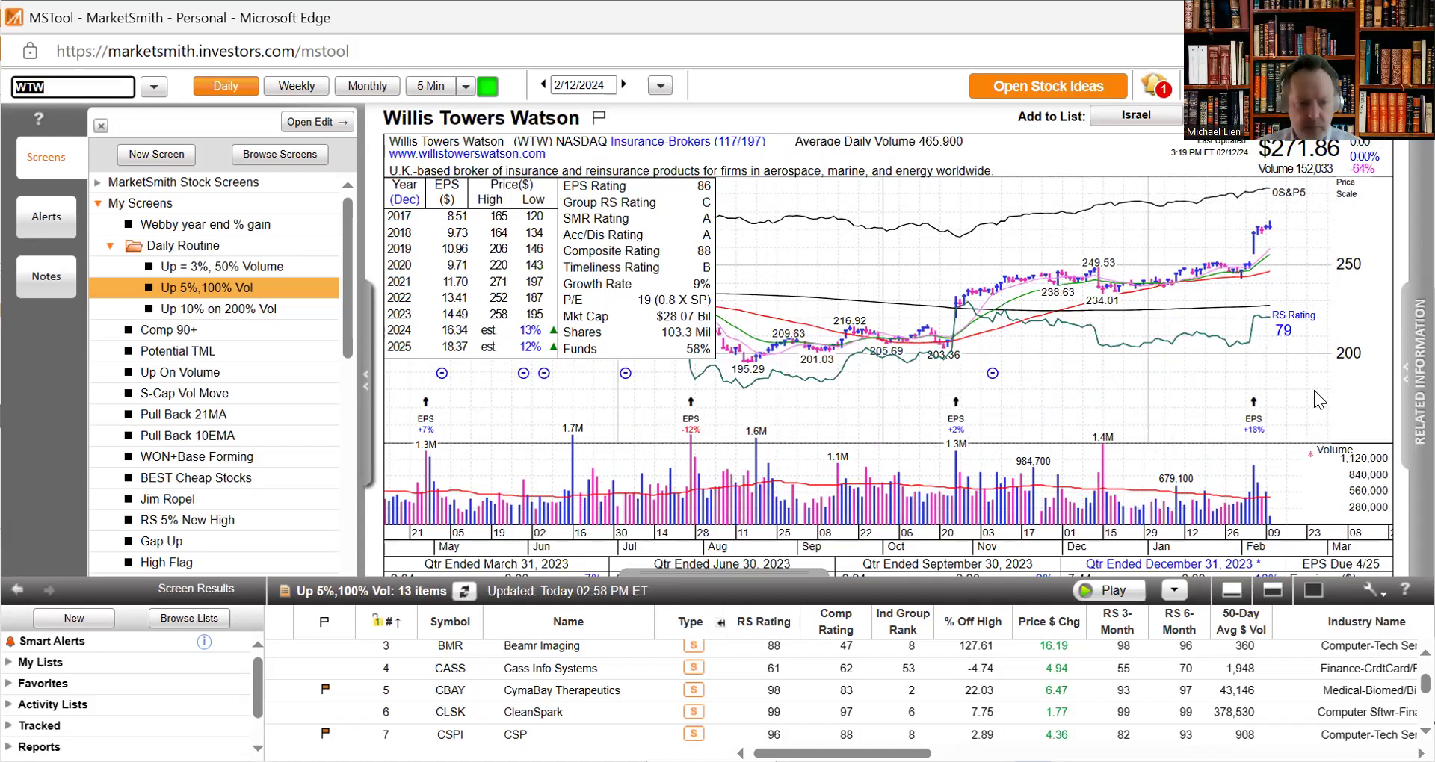
type("E")
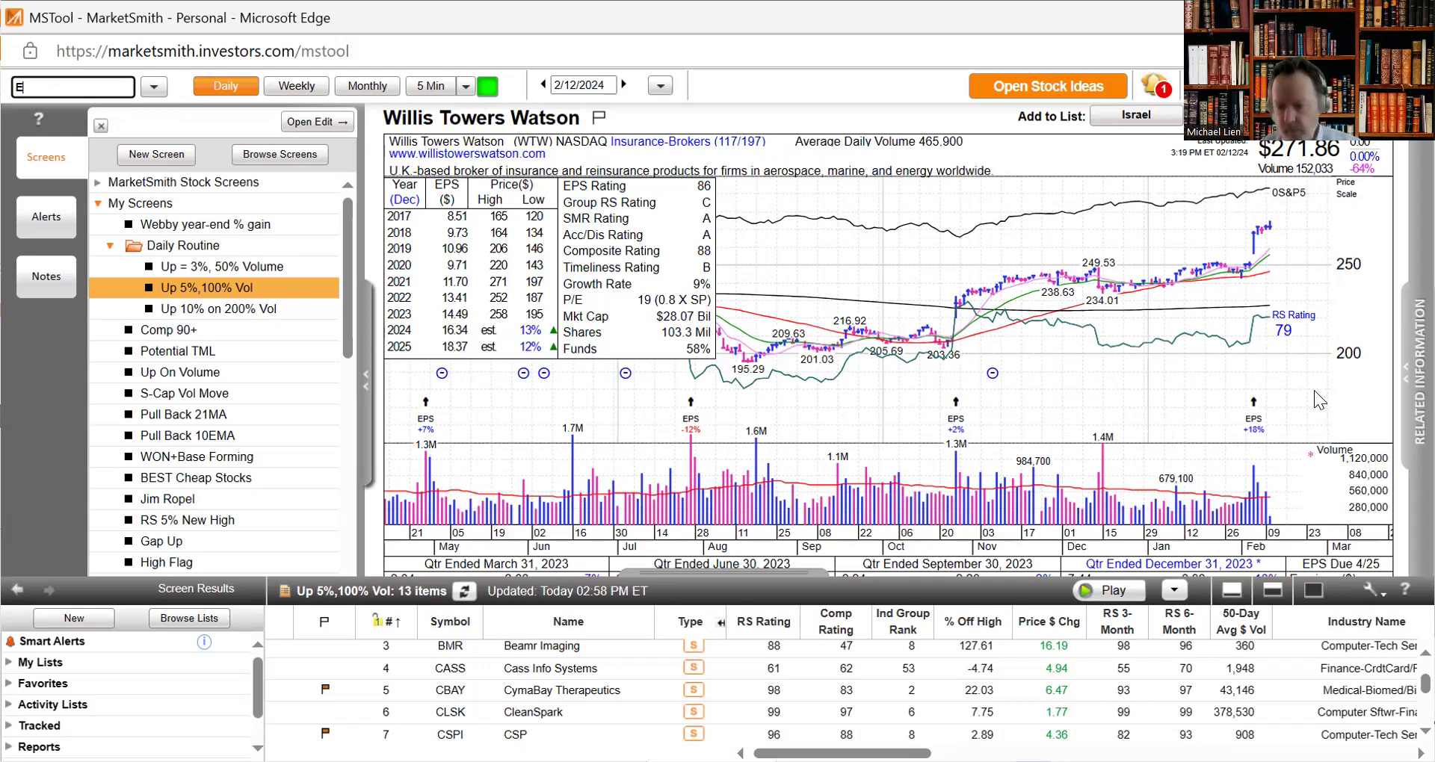
type("G")
key("Return")
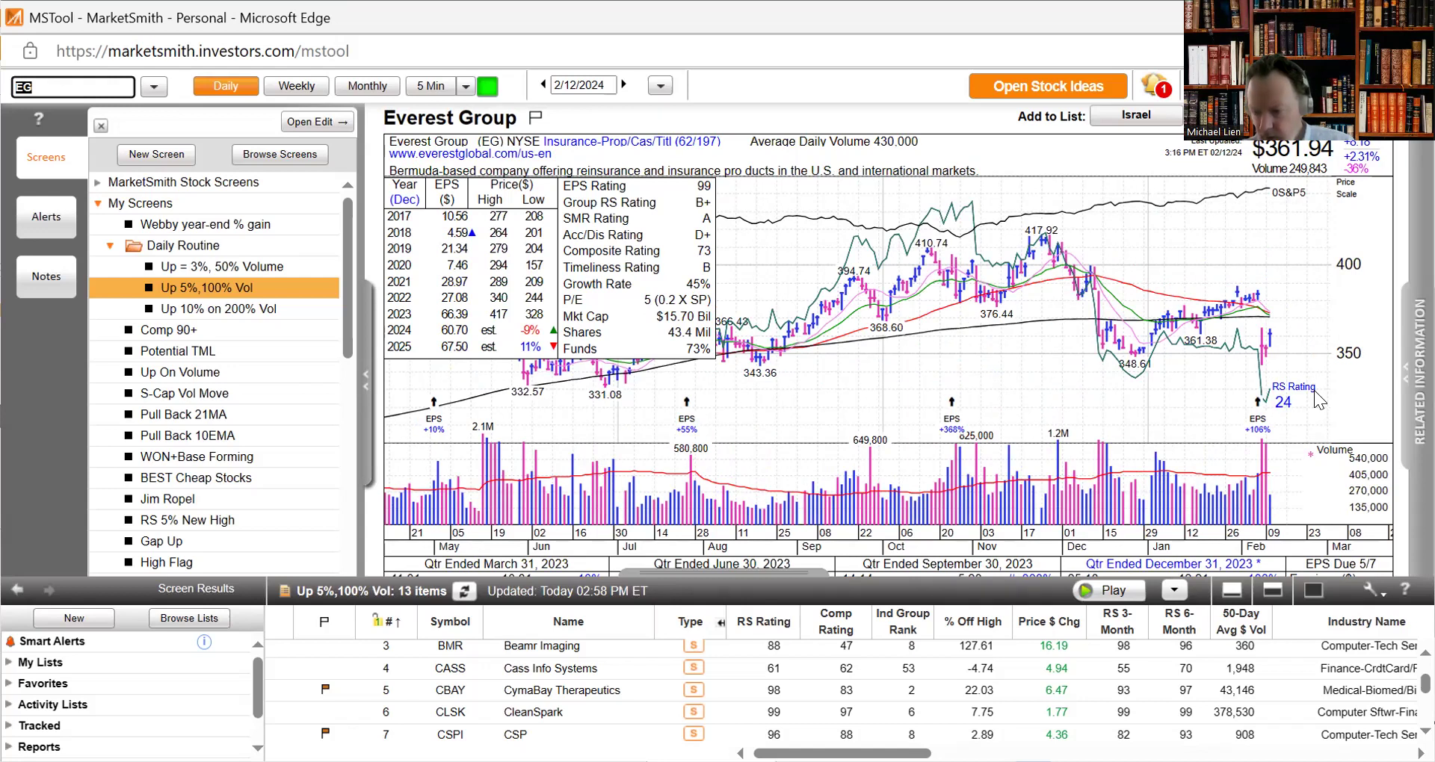
- Look up the daily chart for ticker C, followed by the one for GSK
type("C")
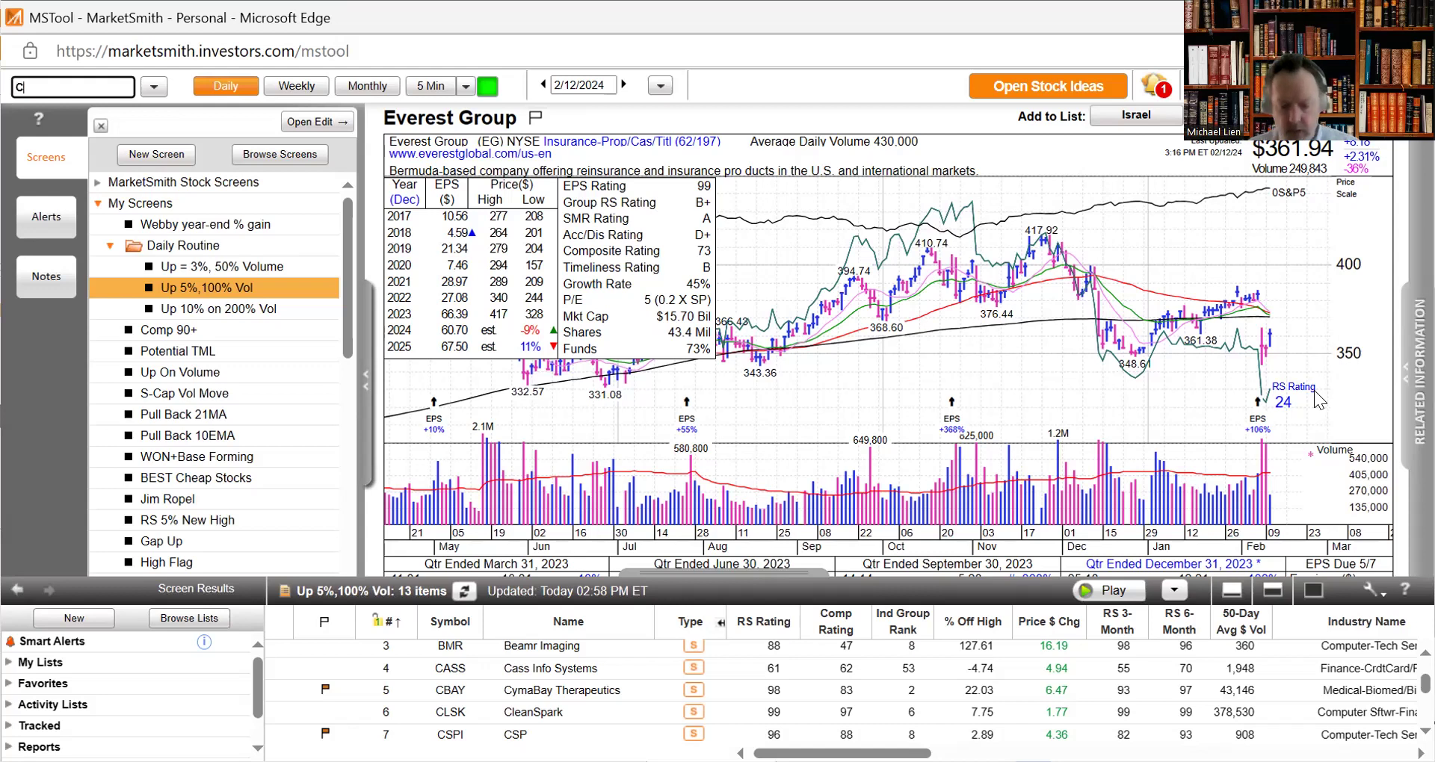
key("Return")
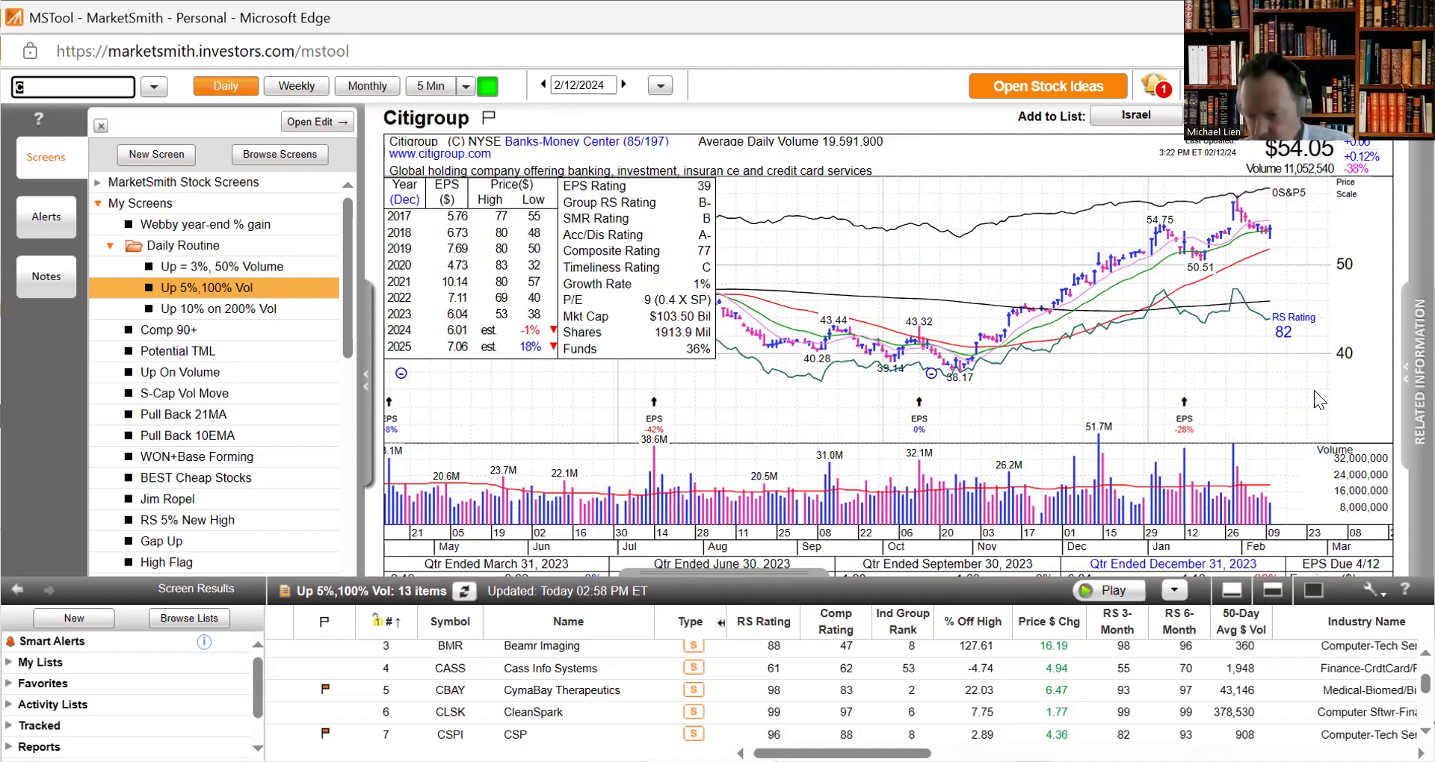
type("G")
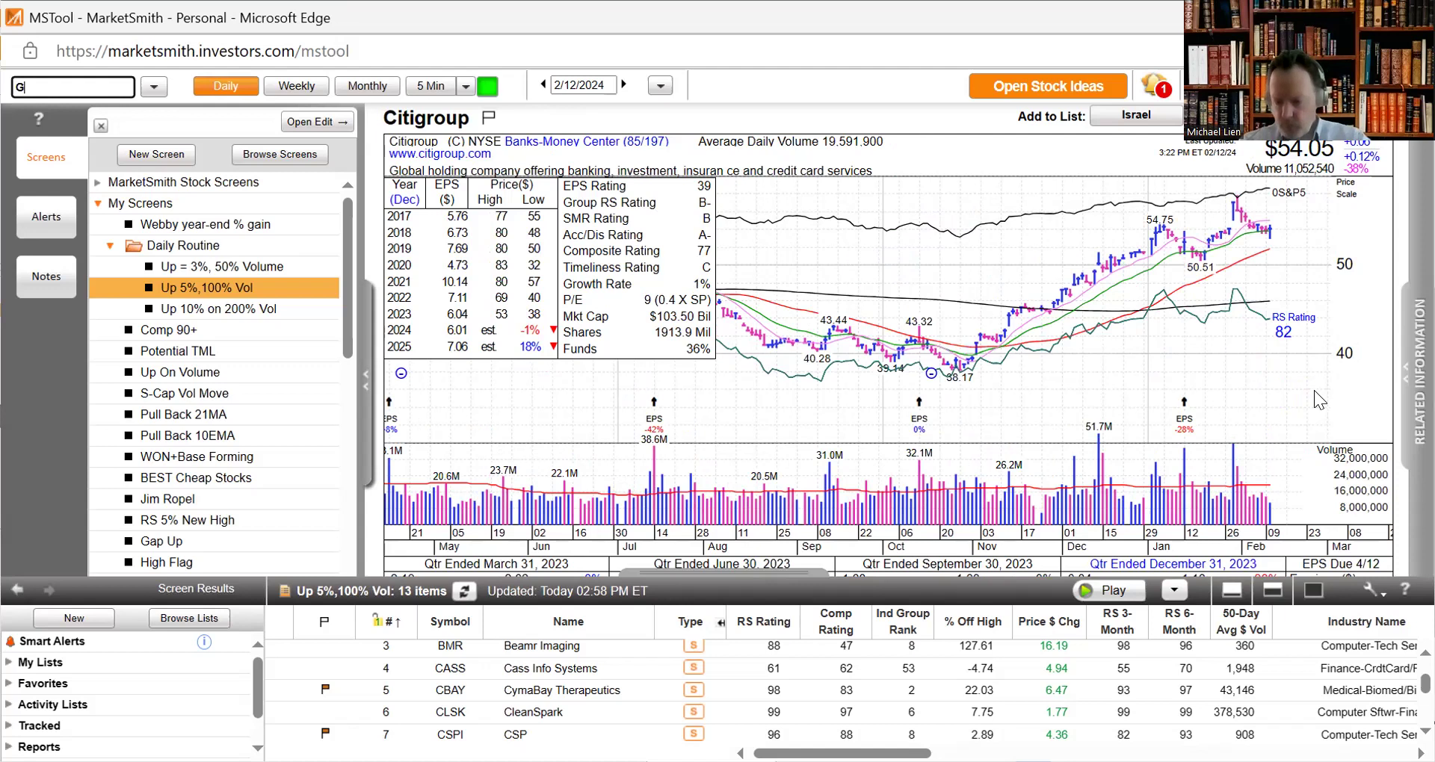
type("SK")
key("Return")
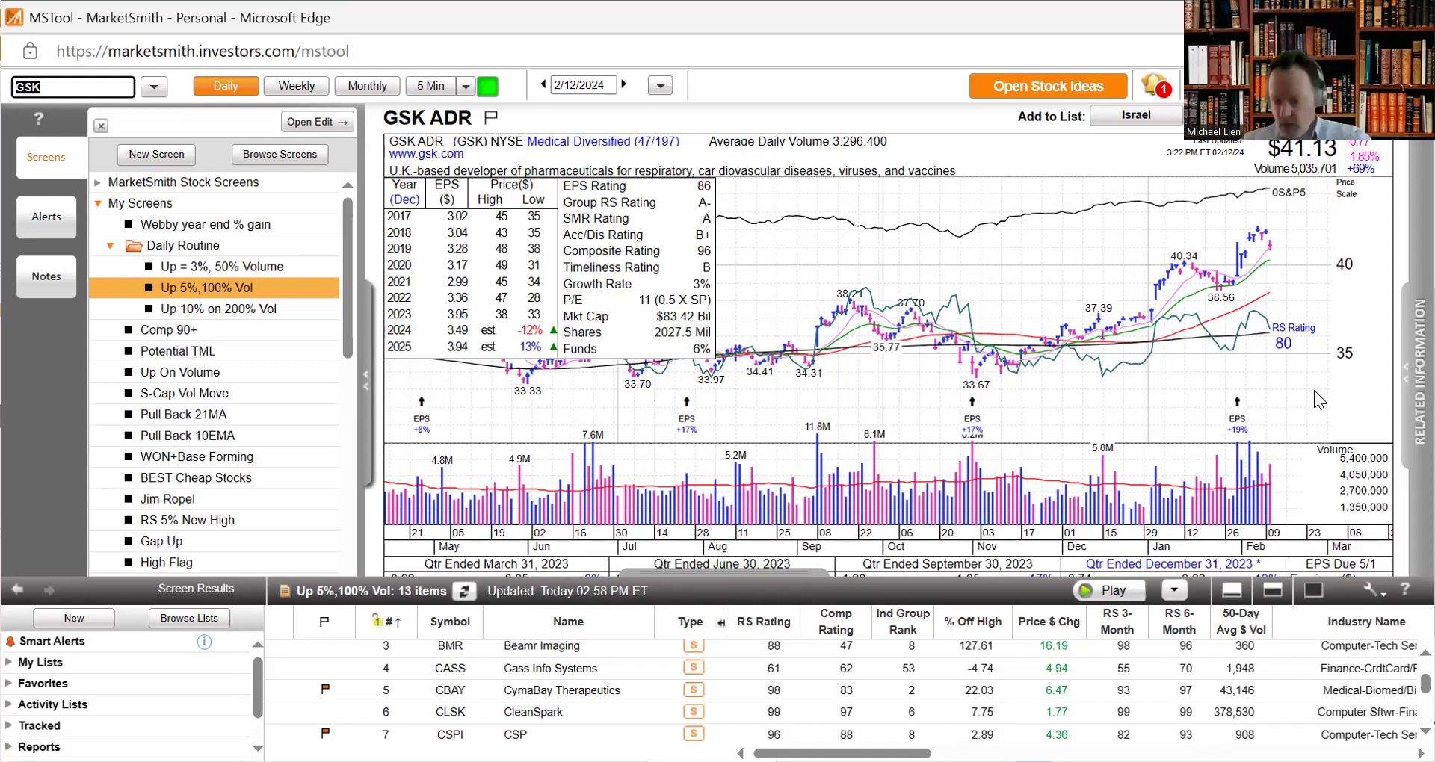
- Display the daily chart for Nuvalent using its ticker NUVL
type("N")
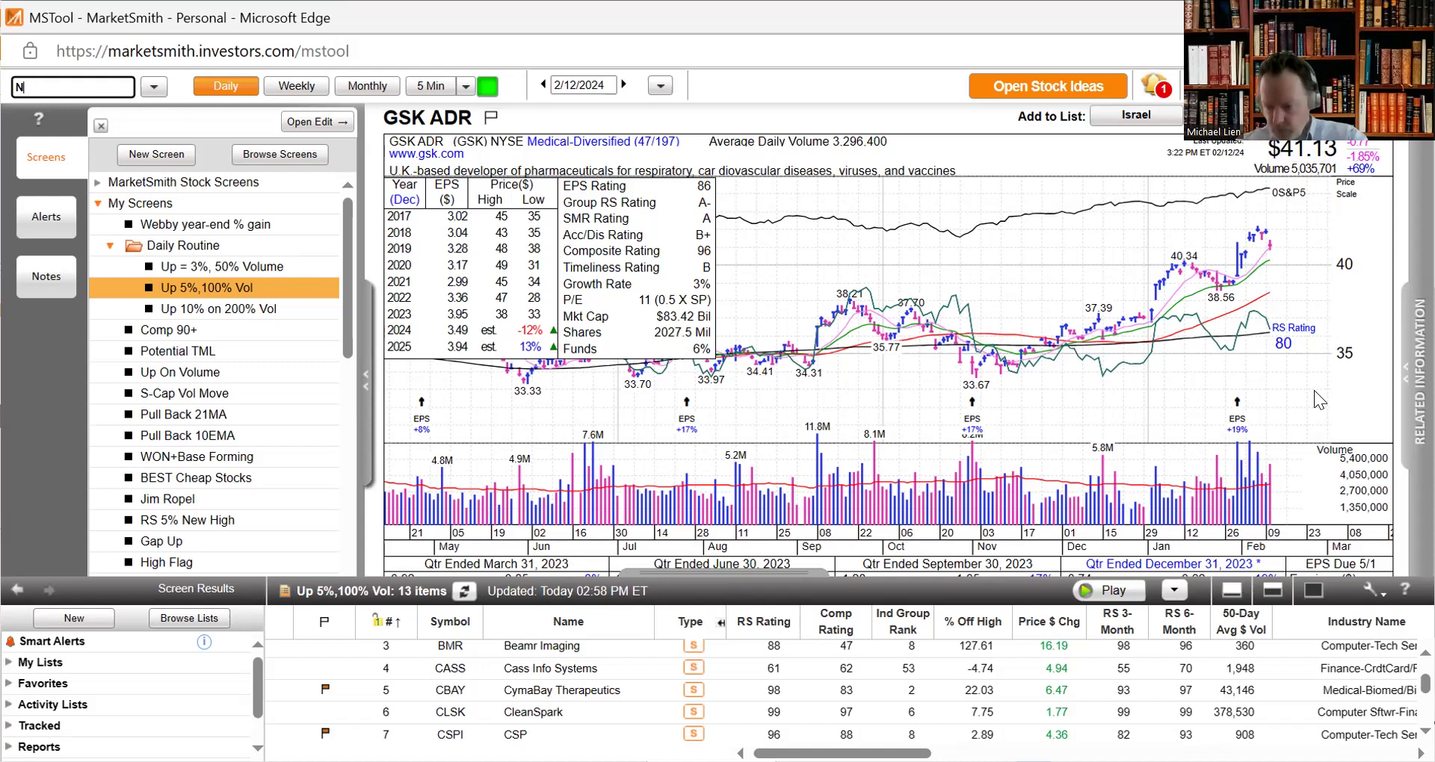
type("UVL")
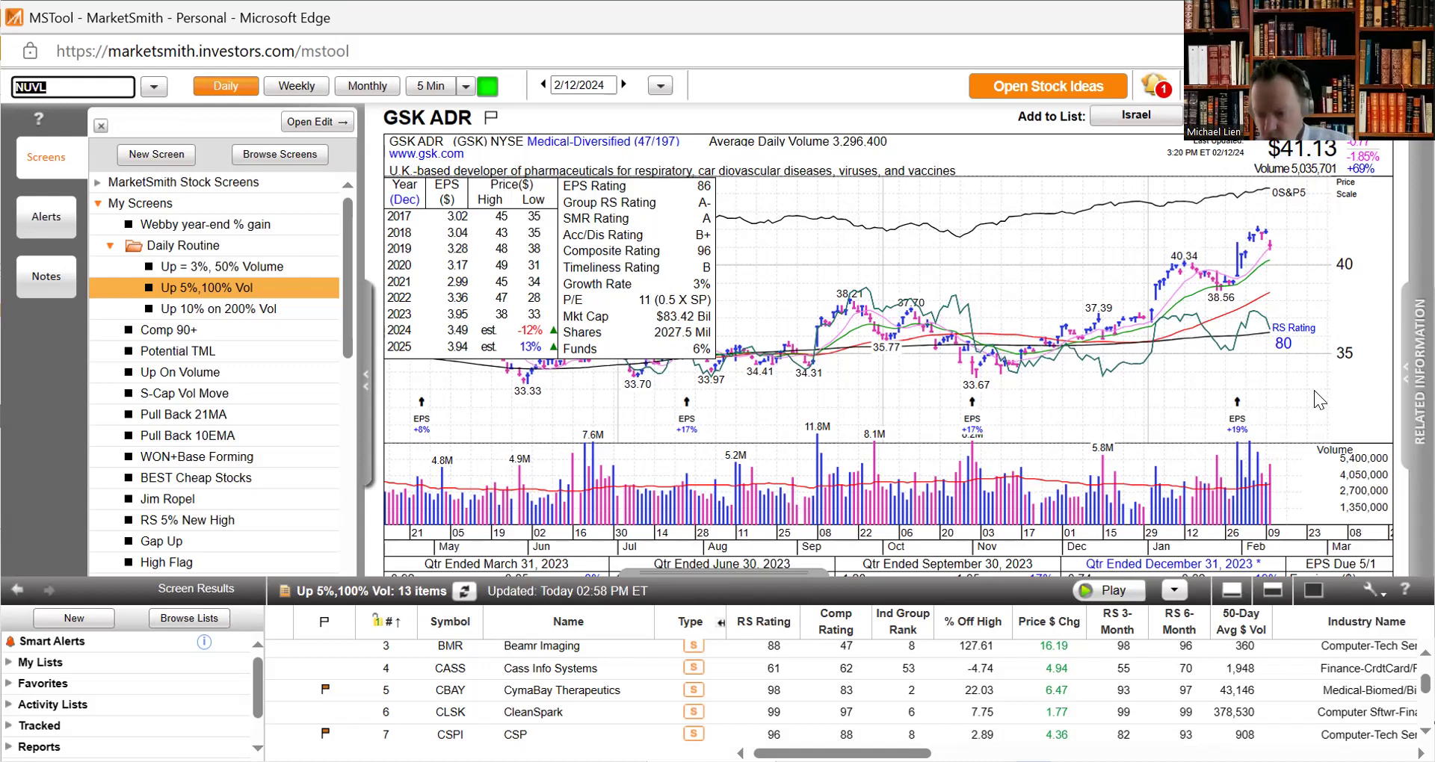
key("Return")
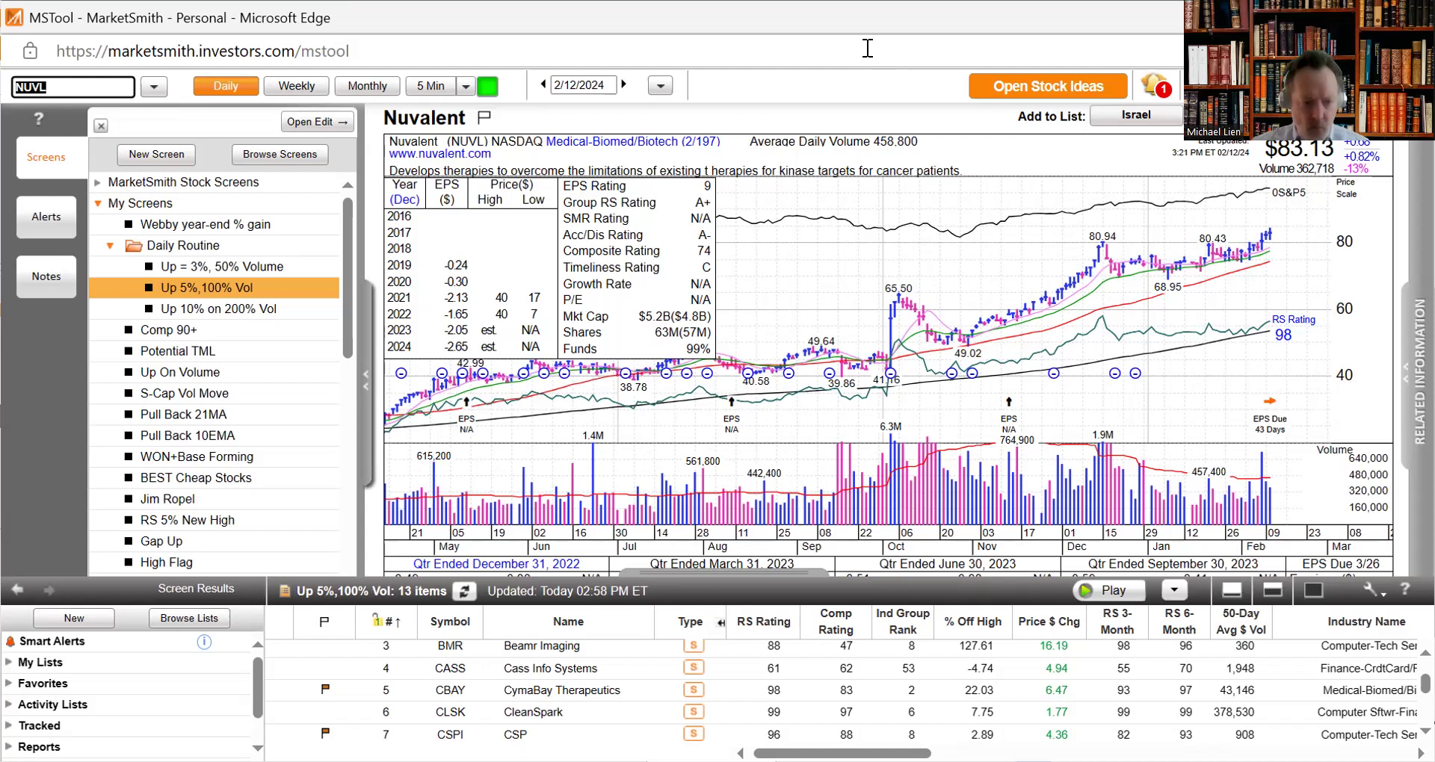
- Load the results of the "Up = 3%, 50% Volume" screen and bring up the daily chart for UUP
left_click(254, 268)
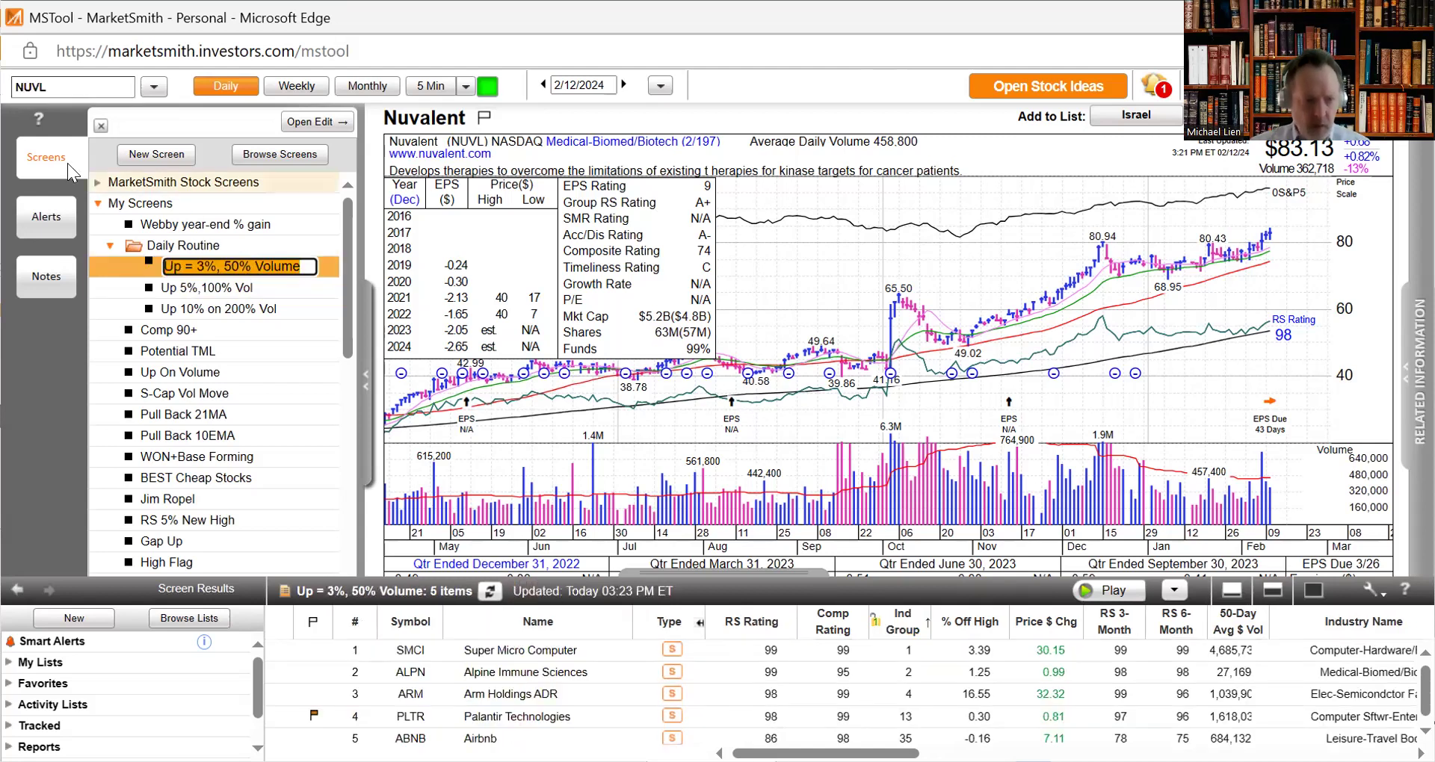
left_click(81, 92)
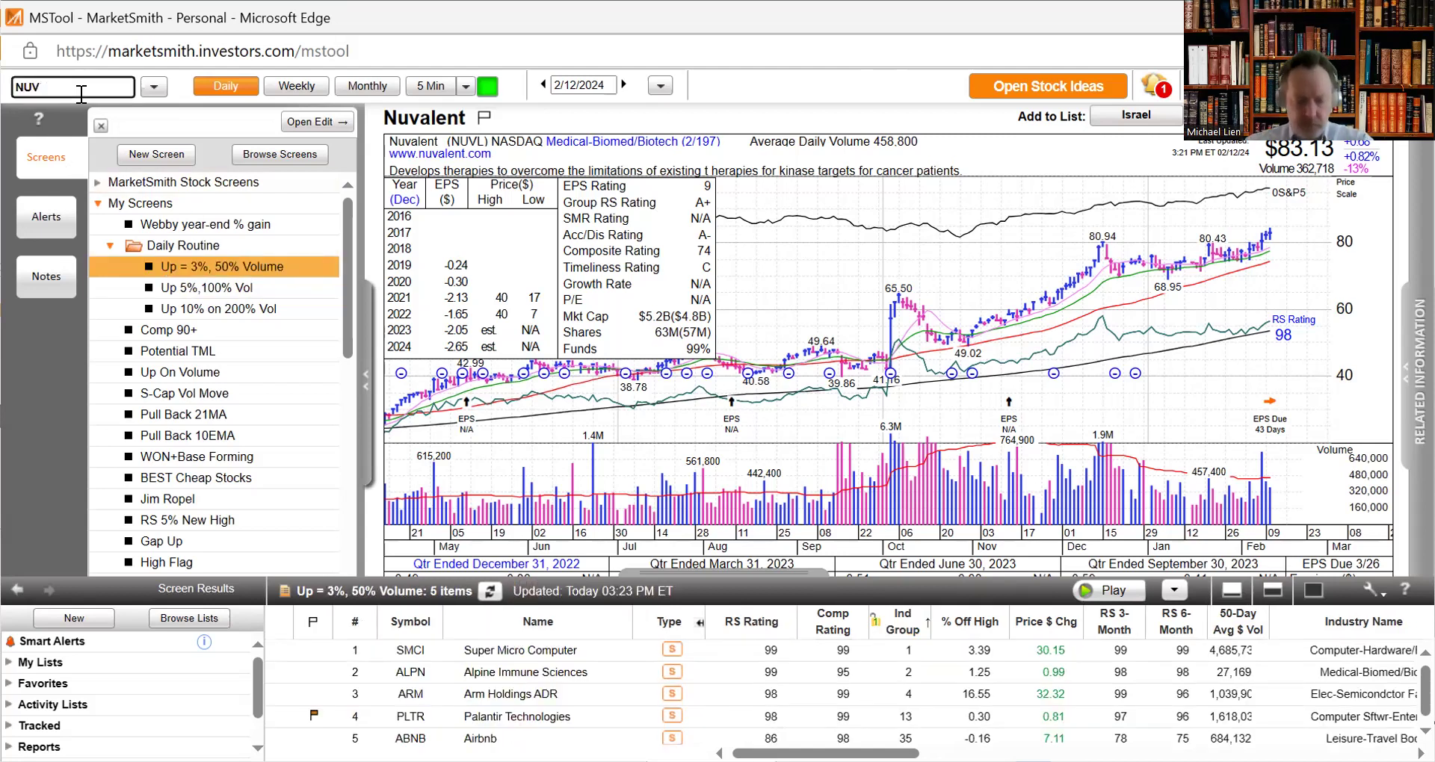
key("BackSpace")
key("BackSpace")
key("BackSpace")
type("U")
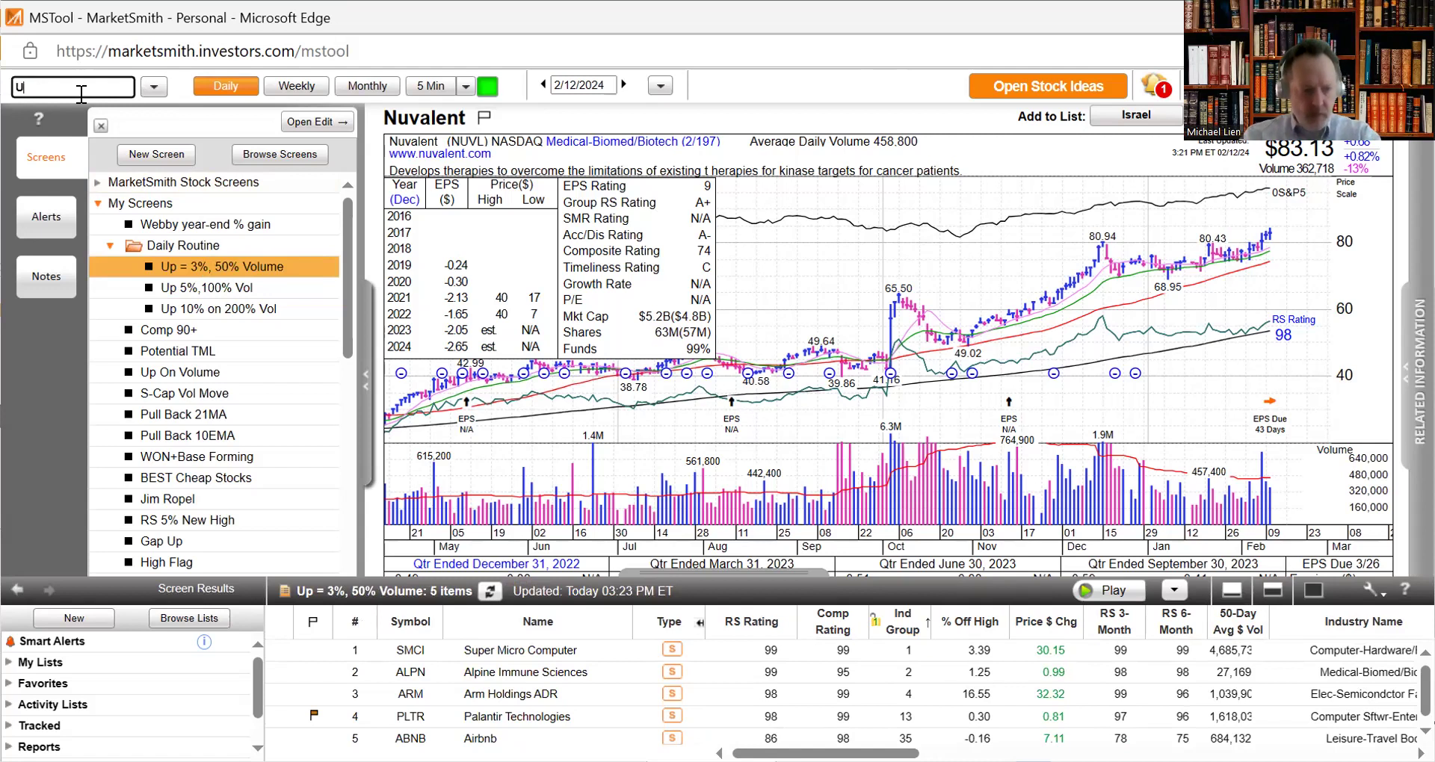
type("UP")
key("Return")
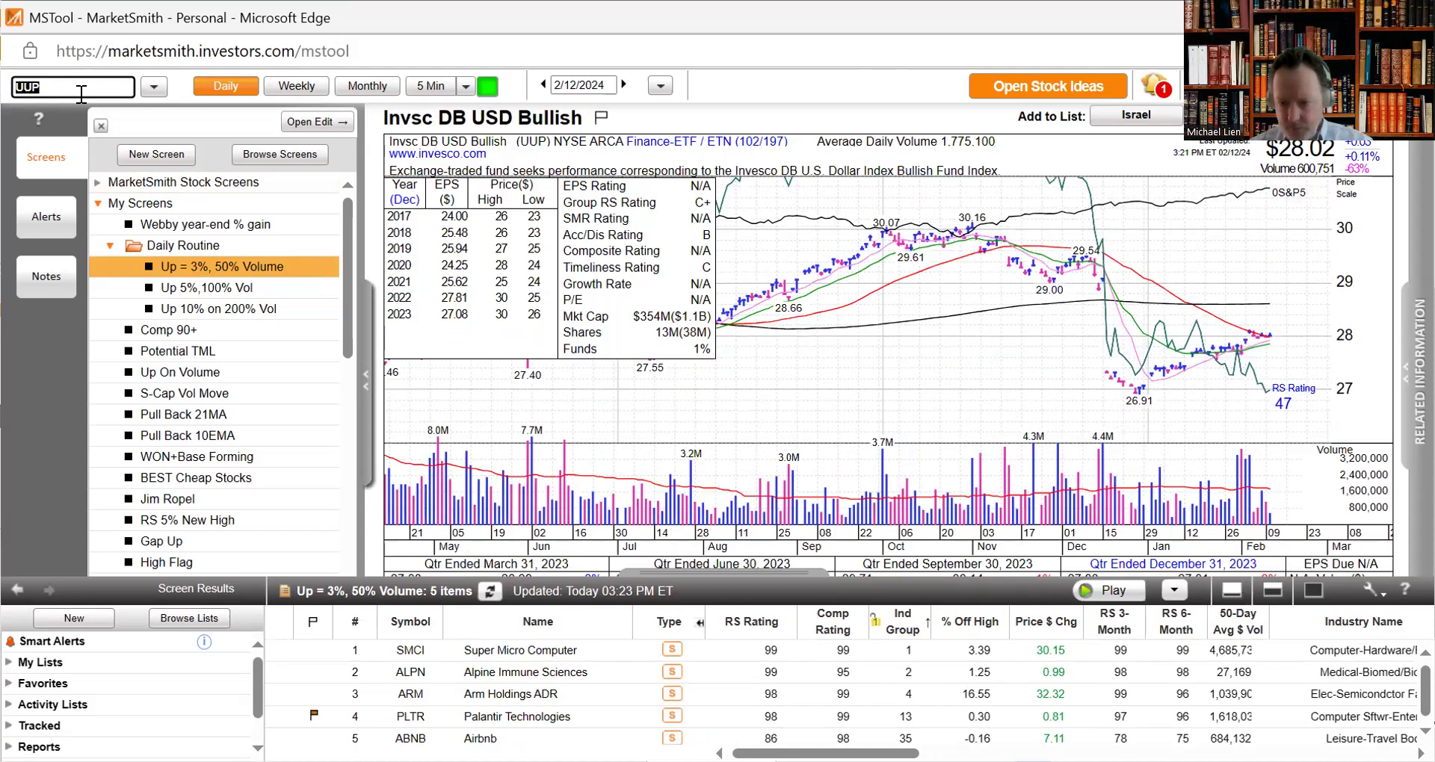
- View the daily charts of the gold and silver funds, GLD first and SLV second
type("GLD")
key("Return")
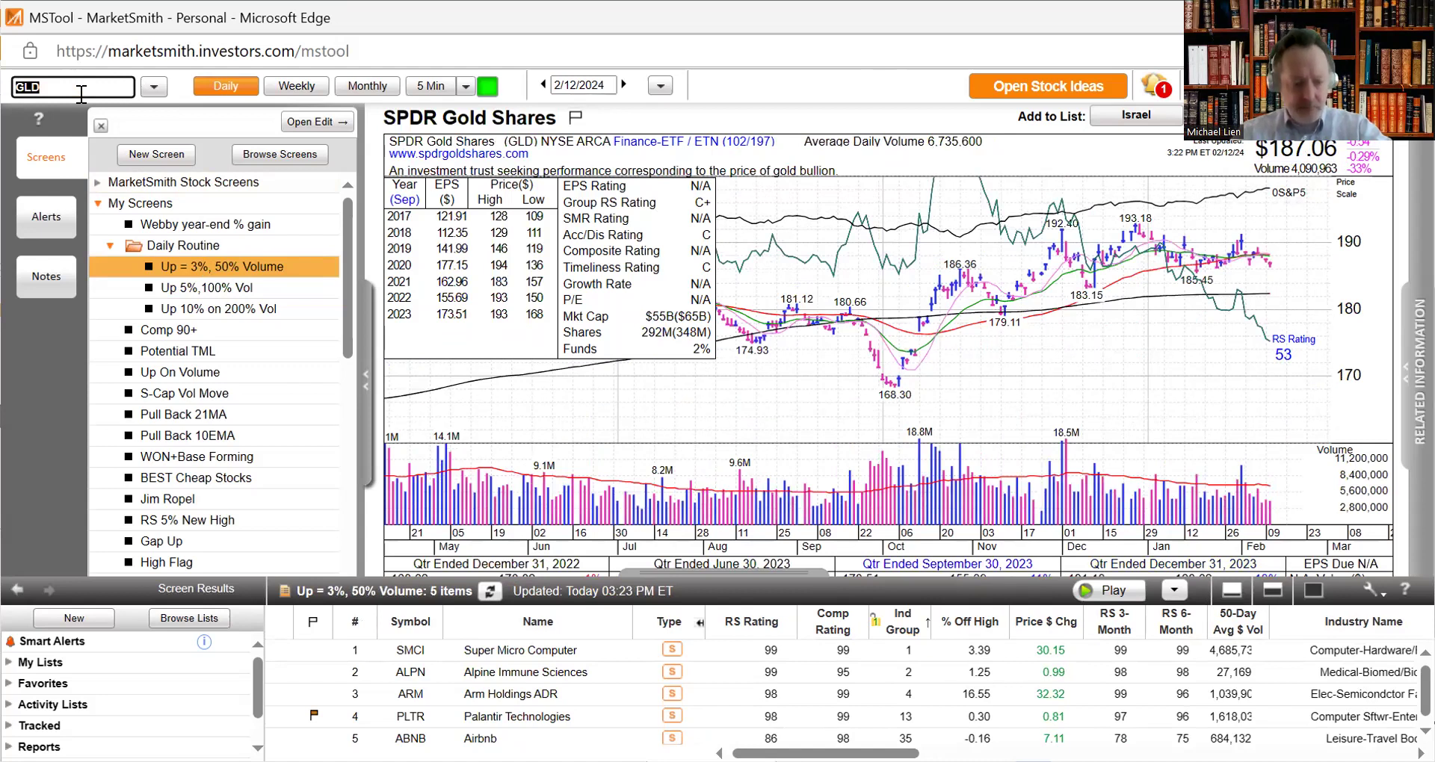
type("SLV")
key("Return")
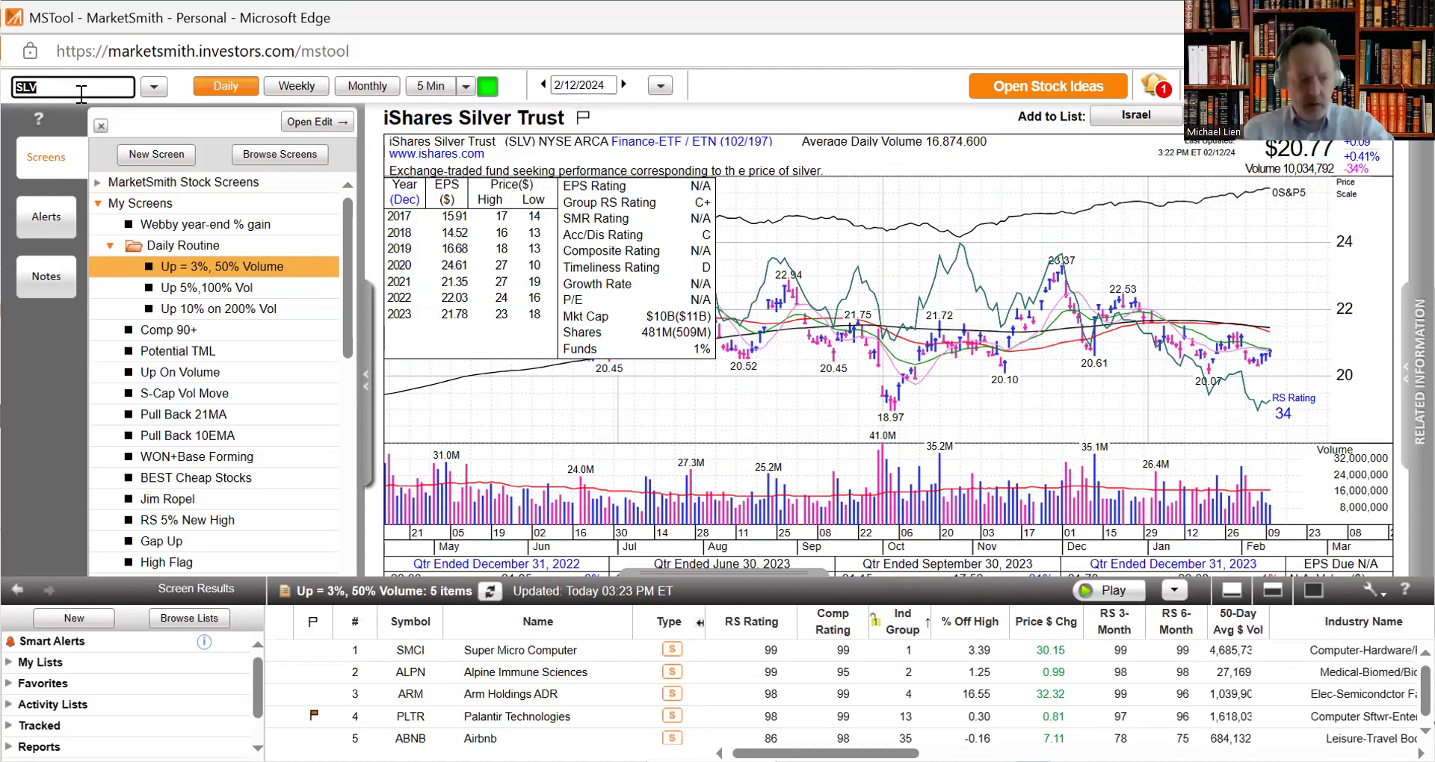
- Pull up the daily charts of the copper miners ERO and SCCO, one after the other
type("ERO")
key("Return")
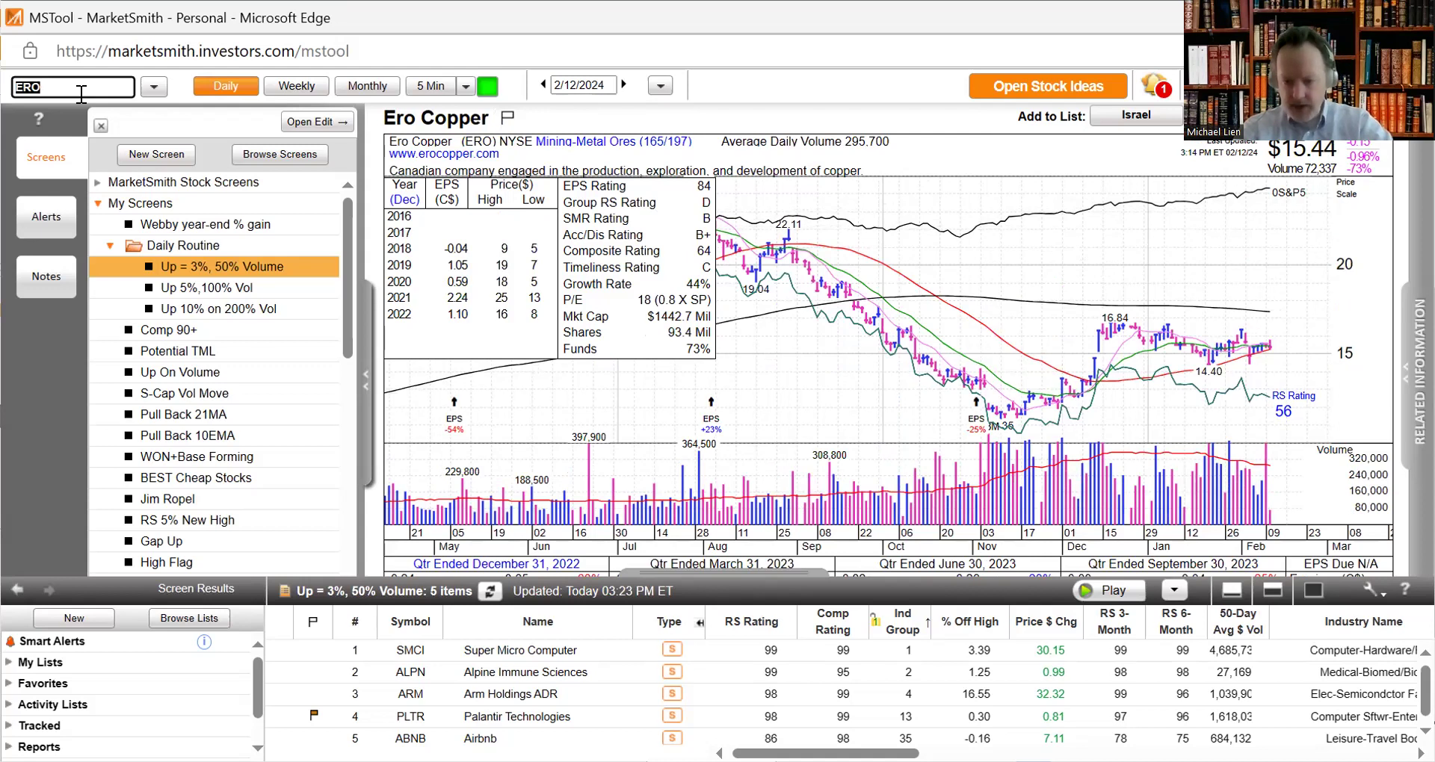
type("S")
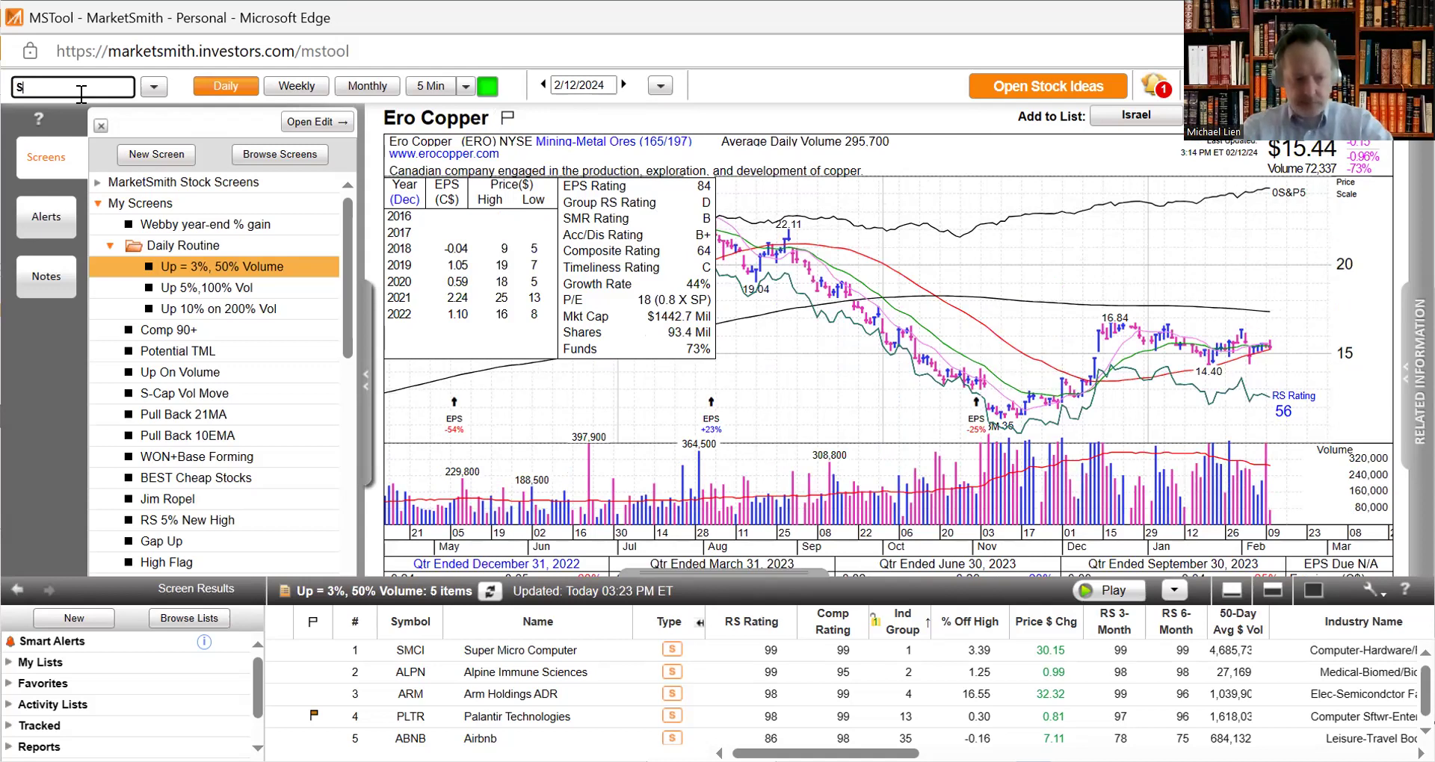
type("CCO")
key("Return")
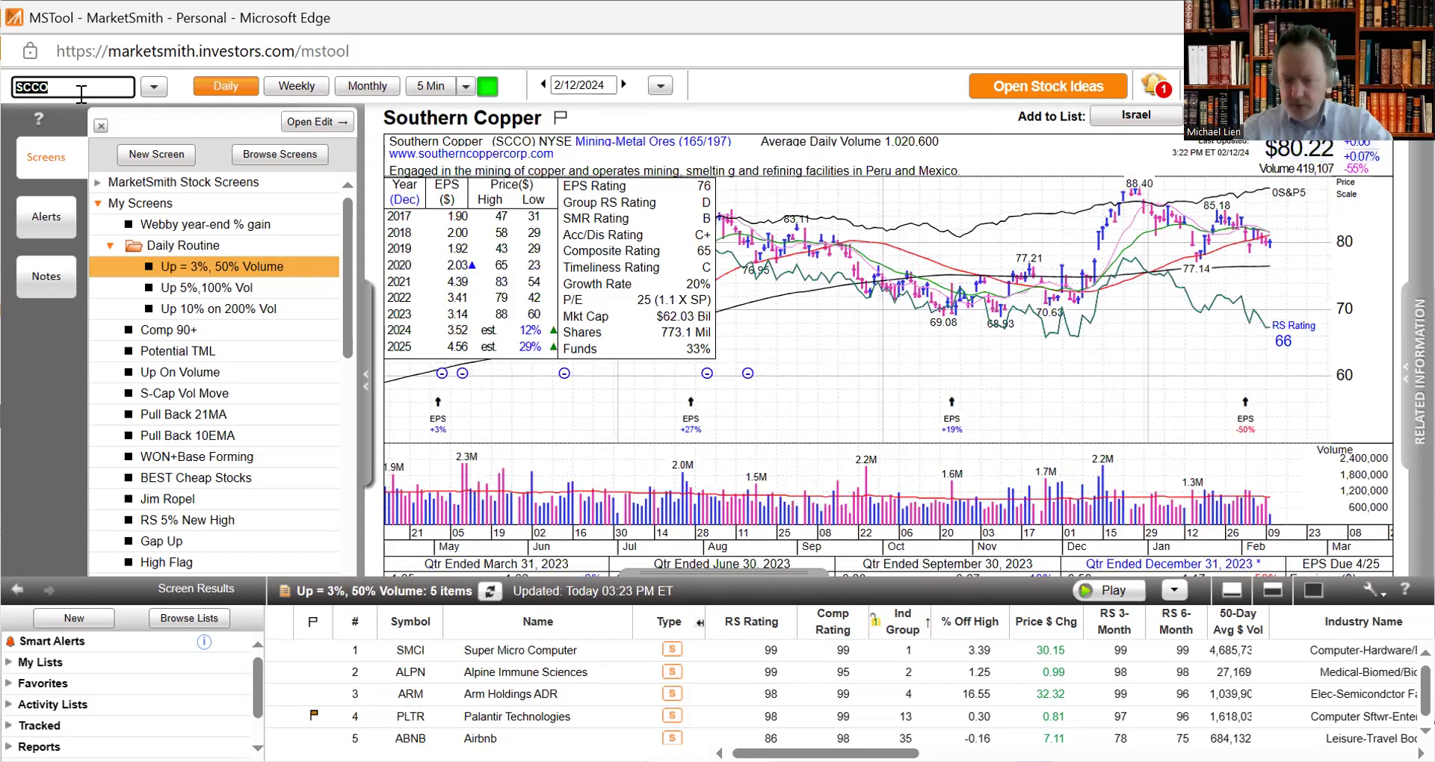
- Display the daily chart for FCX, followed by the one for VALE
type("FCX")
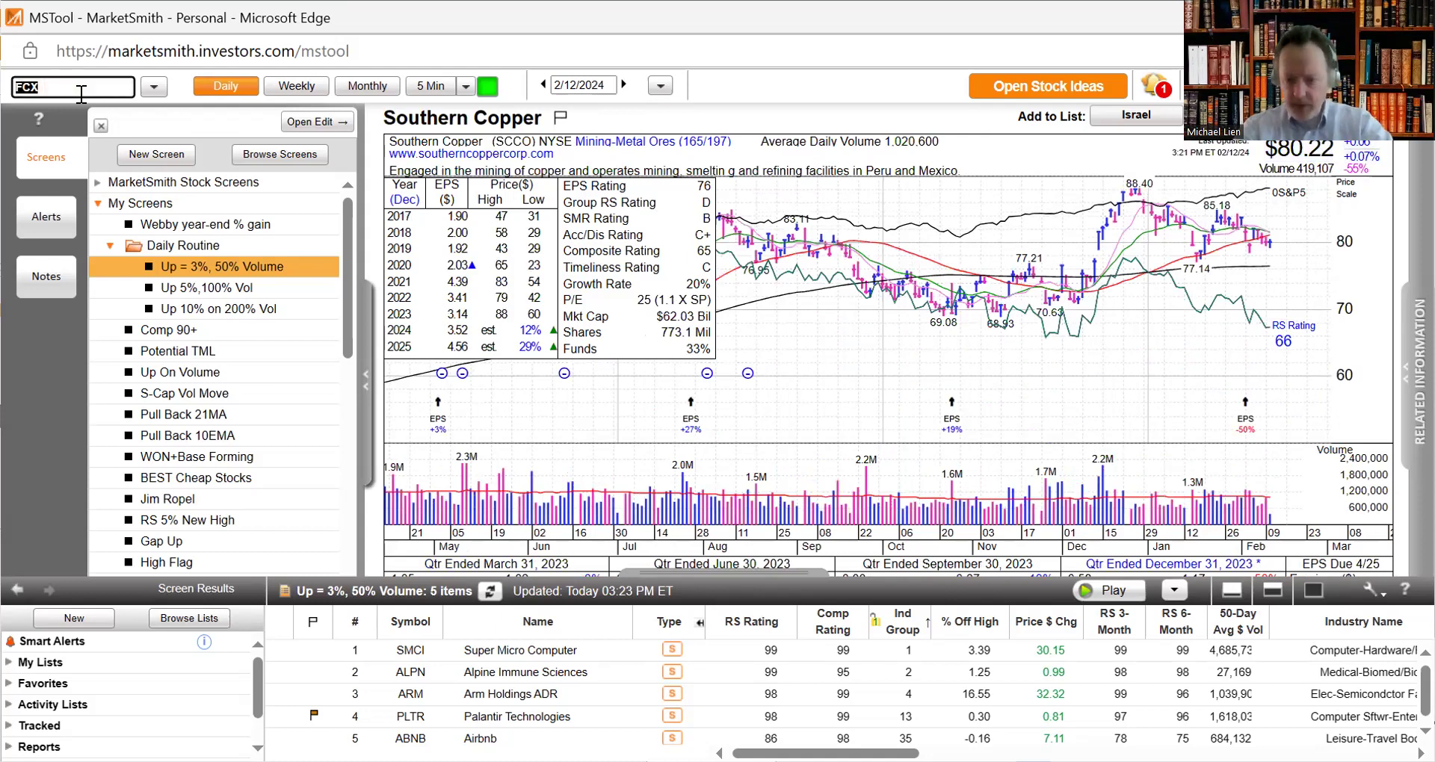
key("Return")
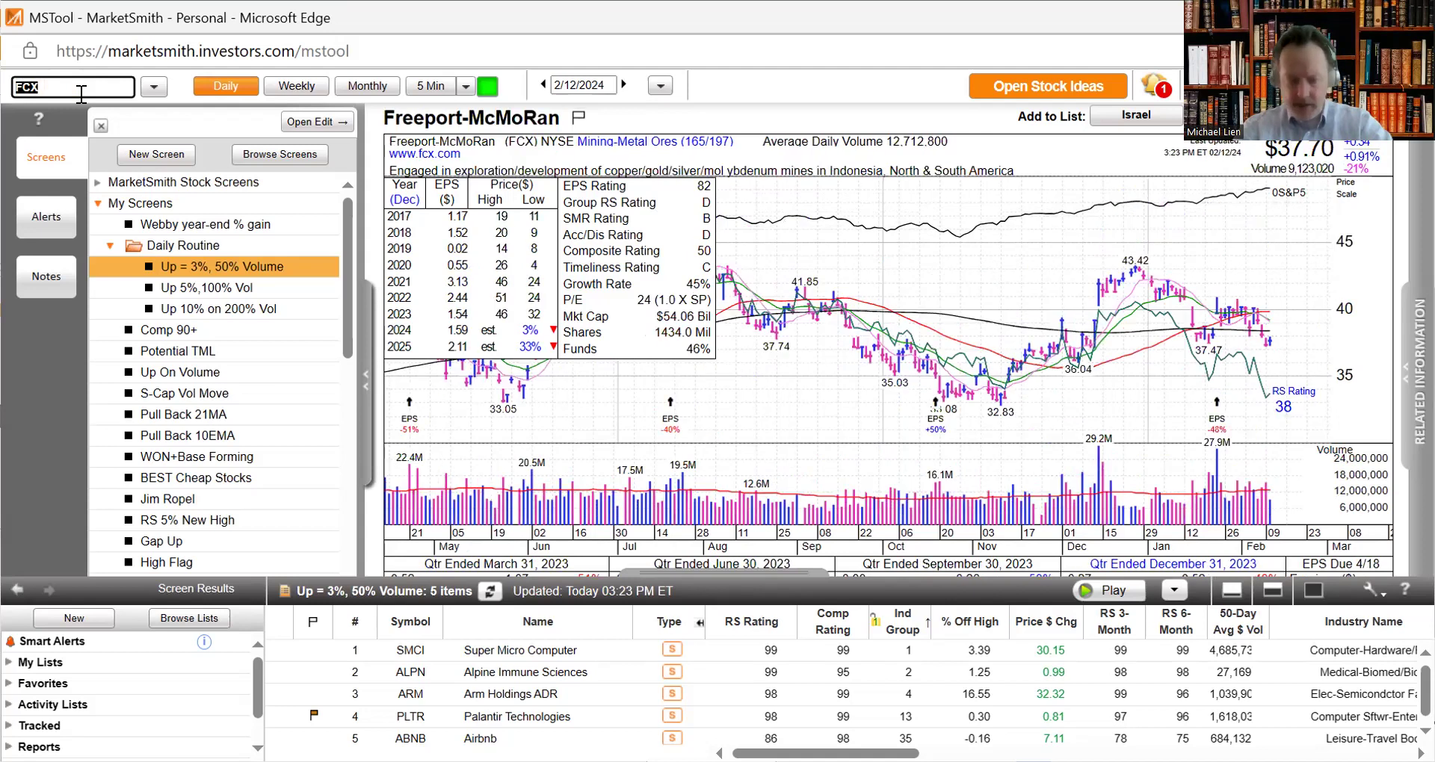
type("VALE")
key("Return")
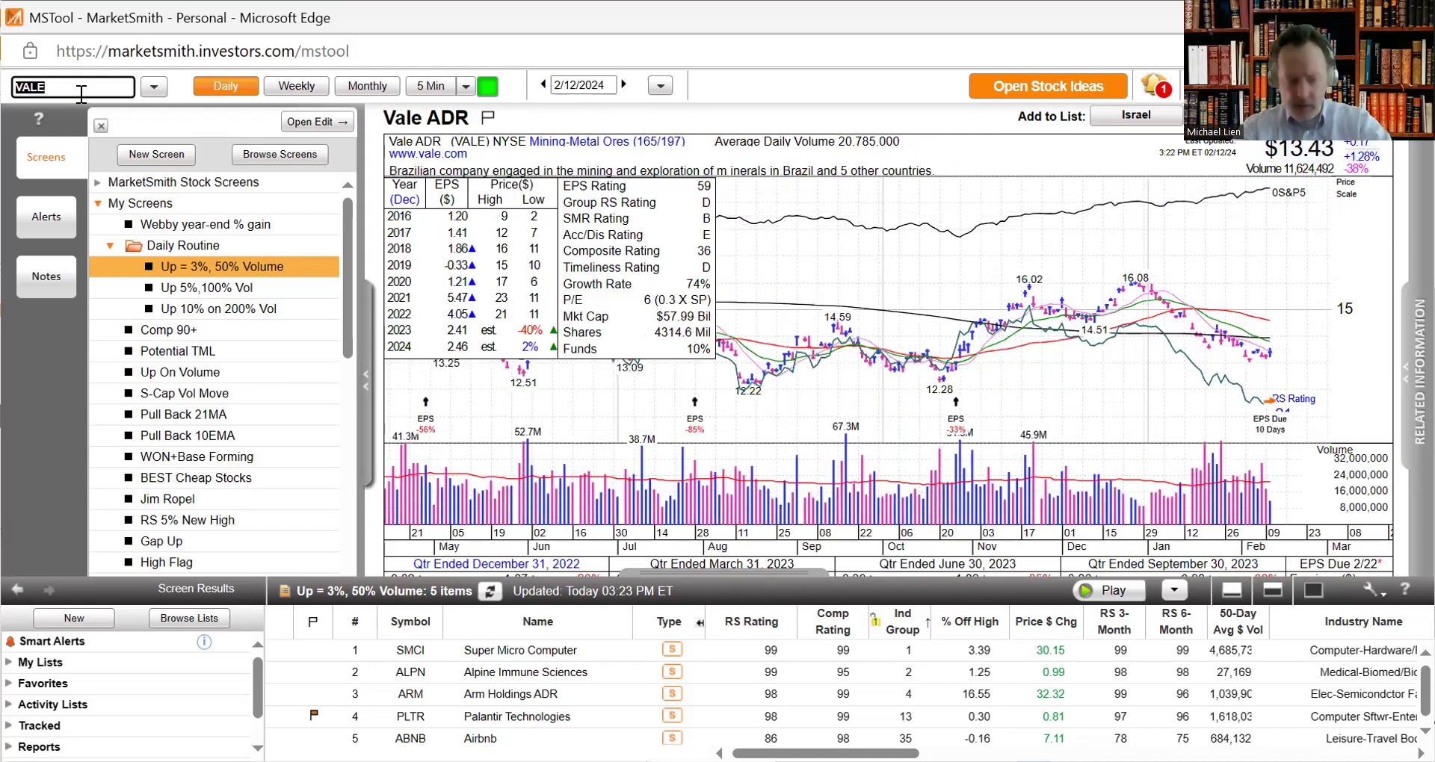
- View the daily chart for the miner RIO and after it the one for BHP
type("RIO")
key("Return")
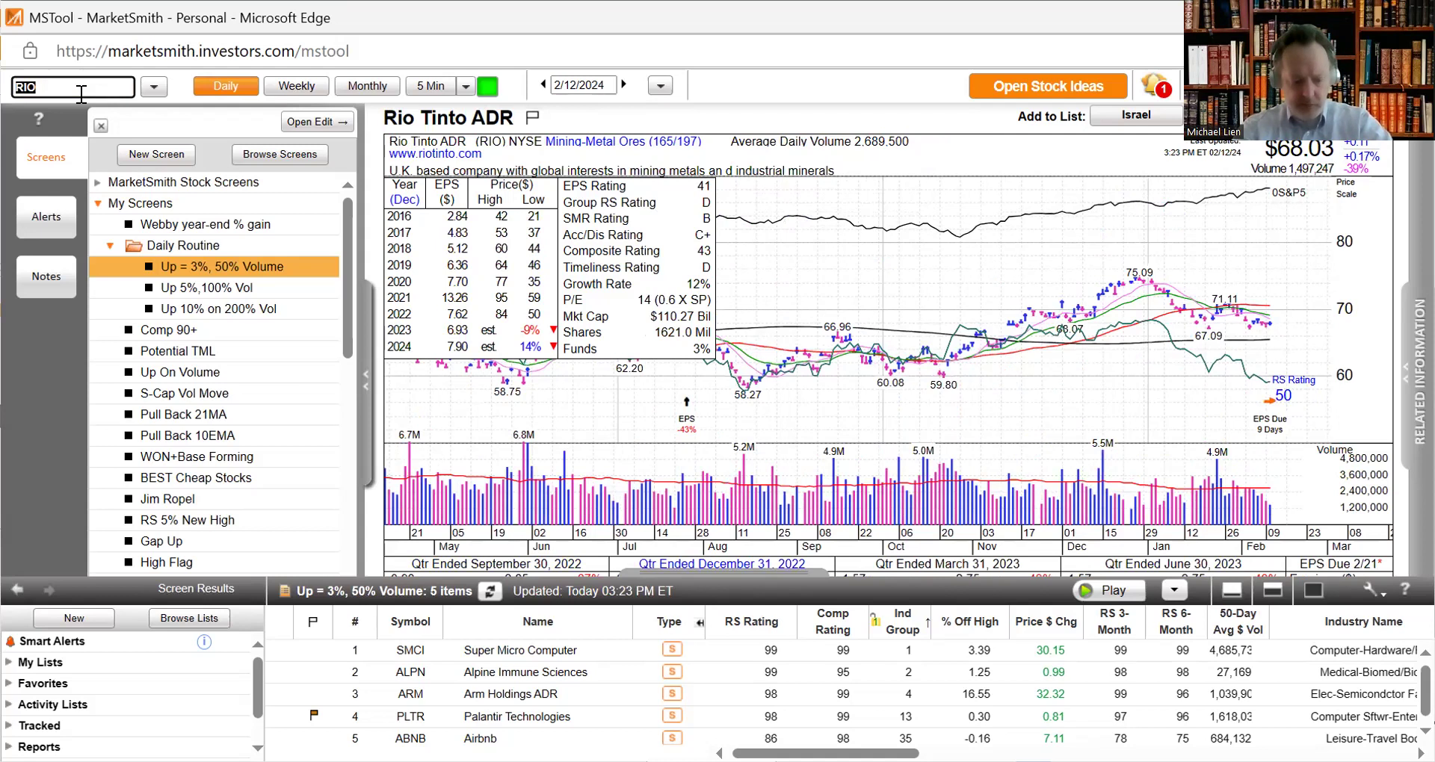
type("B")
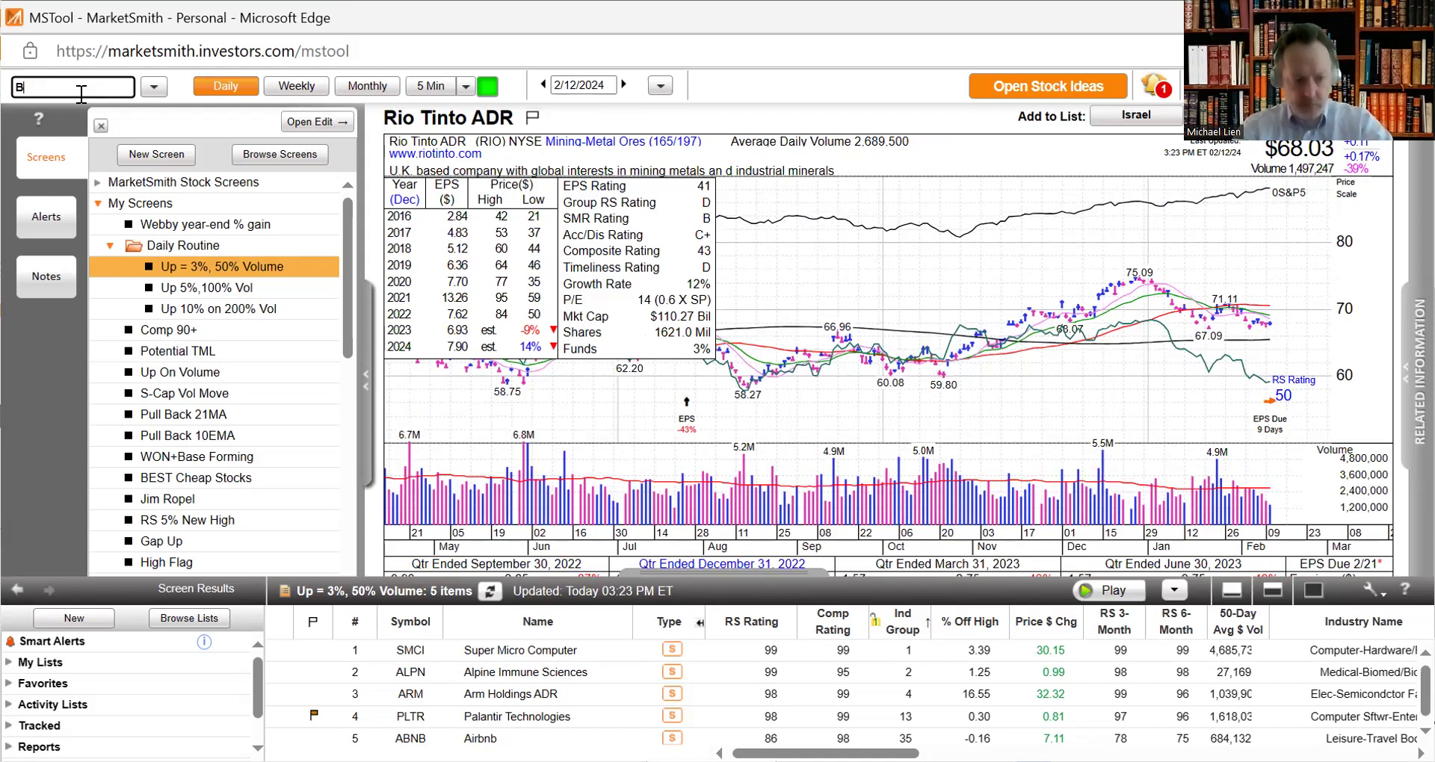
type("HP")
key("Return")
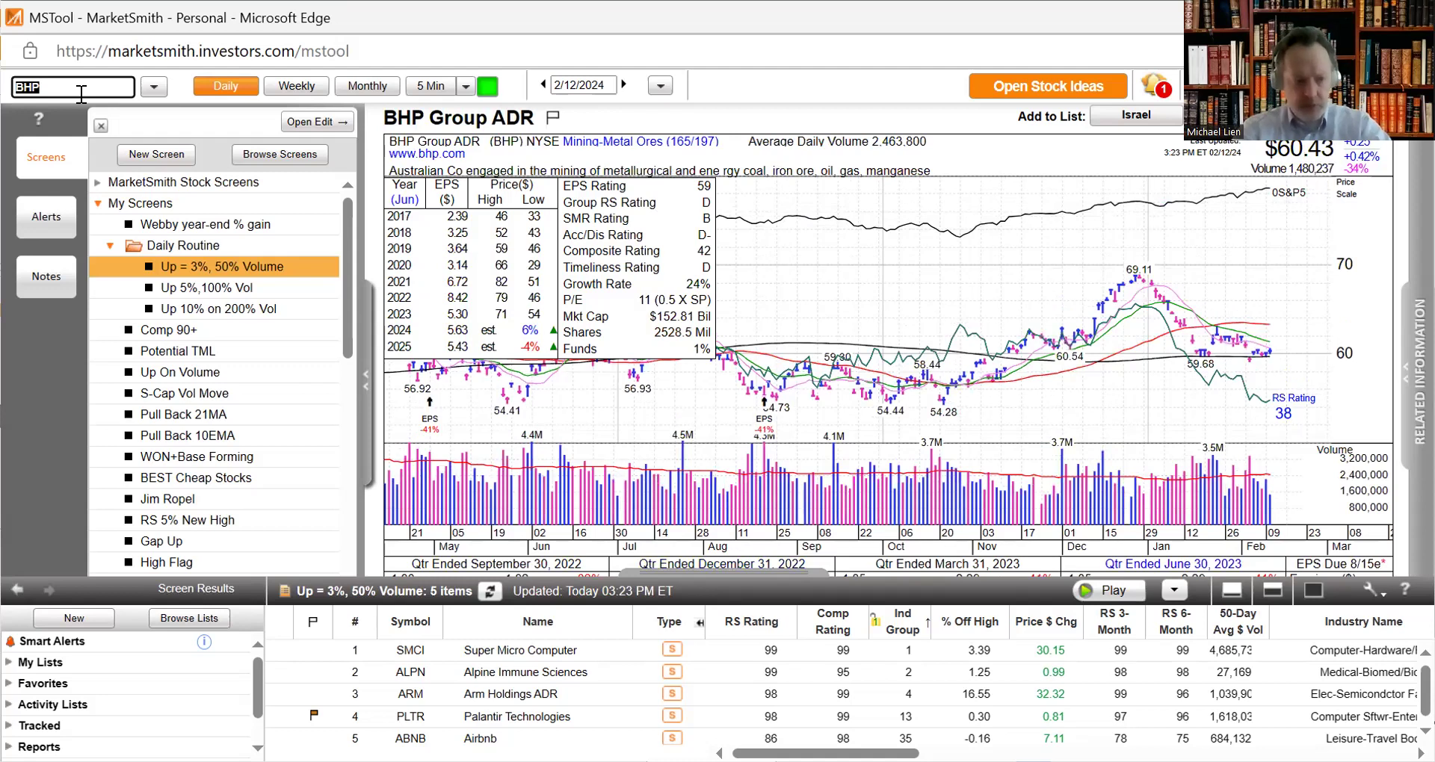
- Look up the daily chart of the 10-year Treasury yield index 0TNX, followed by the one for TBT
type("OTNX")
key("Return")
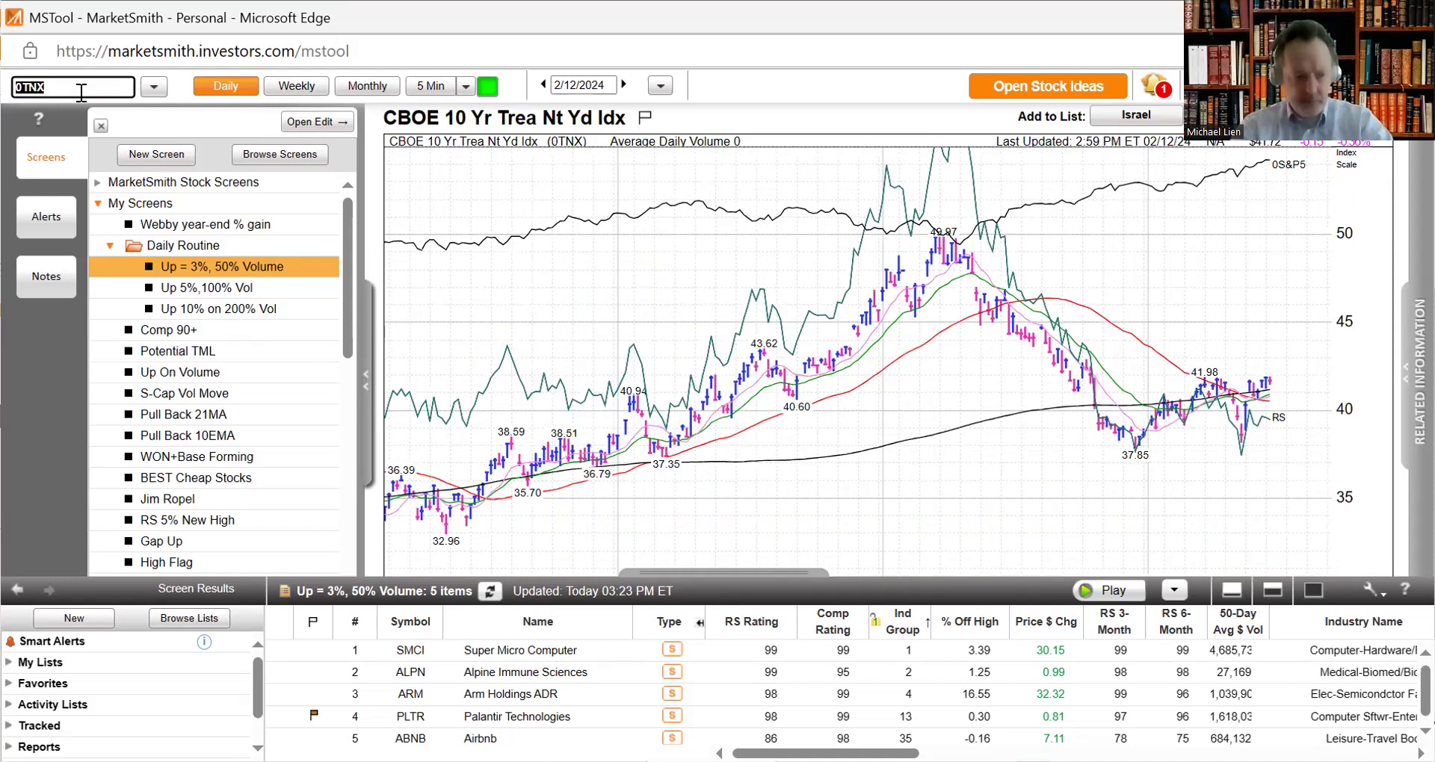
type("TBT")
key("Return")
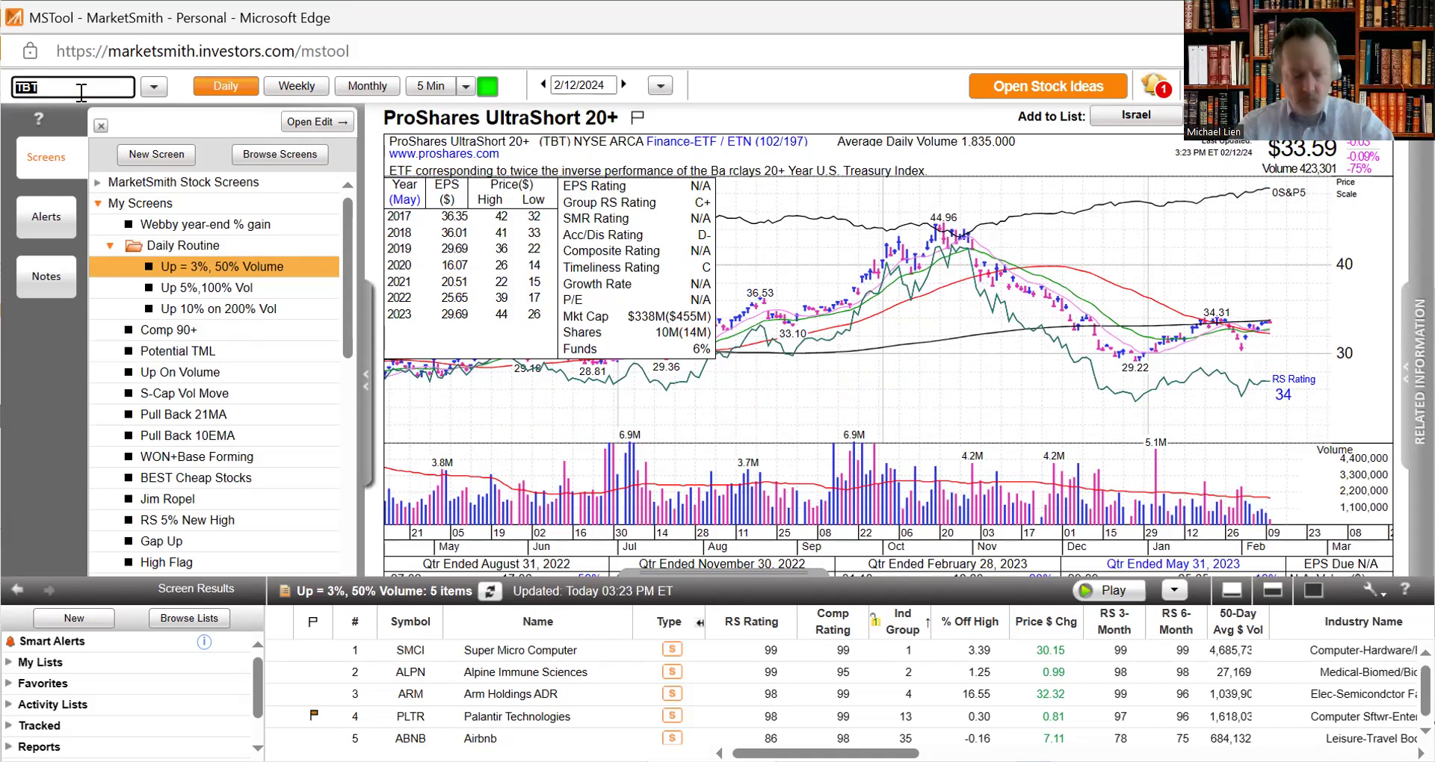
- Bring up the daily chart of the Russell 2000 fund IWM and after it the Dow fund DIA
key("BackSpace")
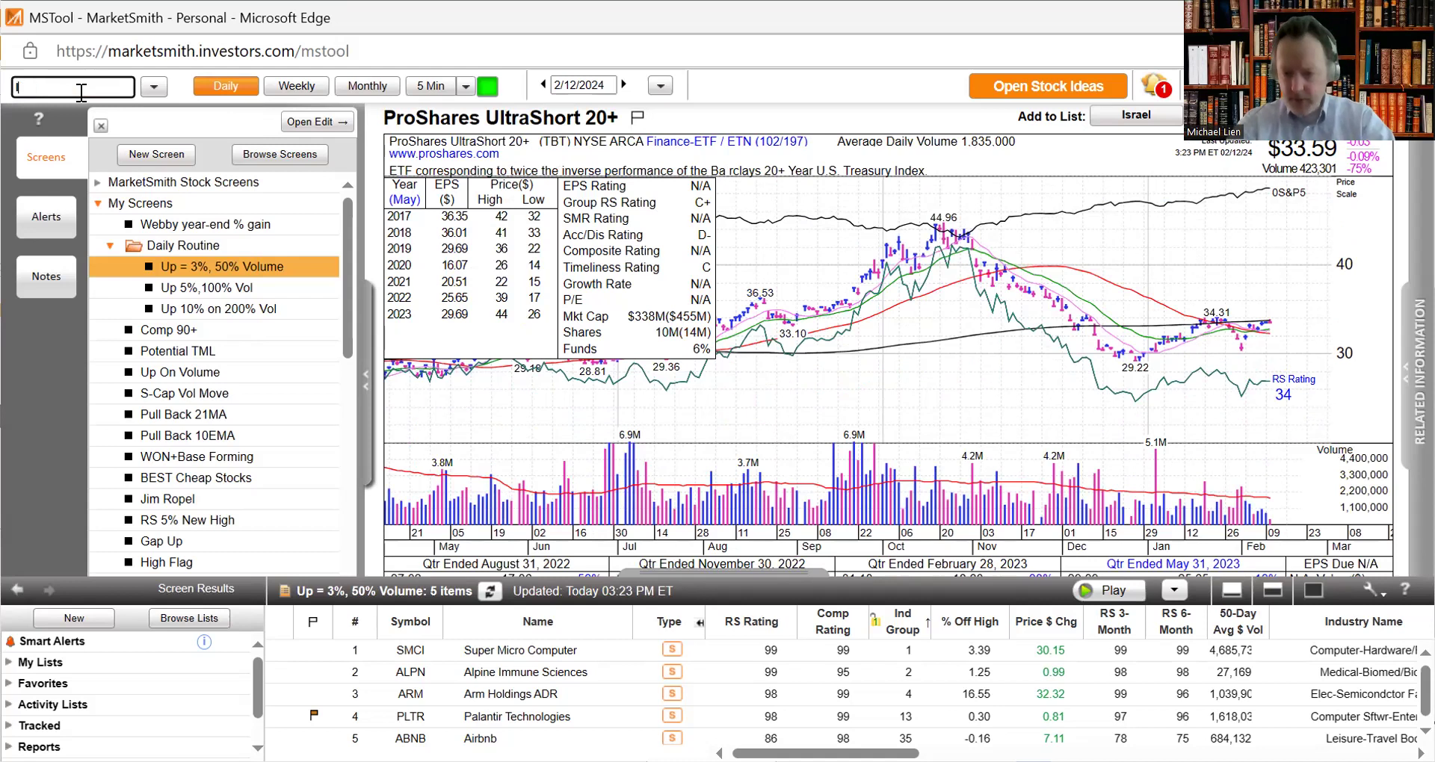
type("IWM")
key("Return")
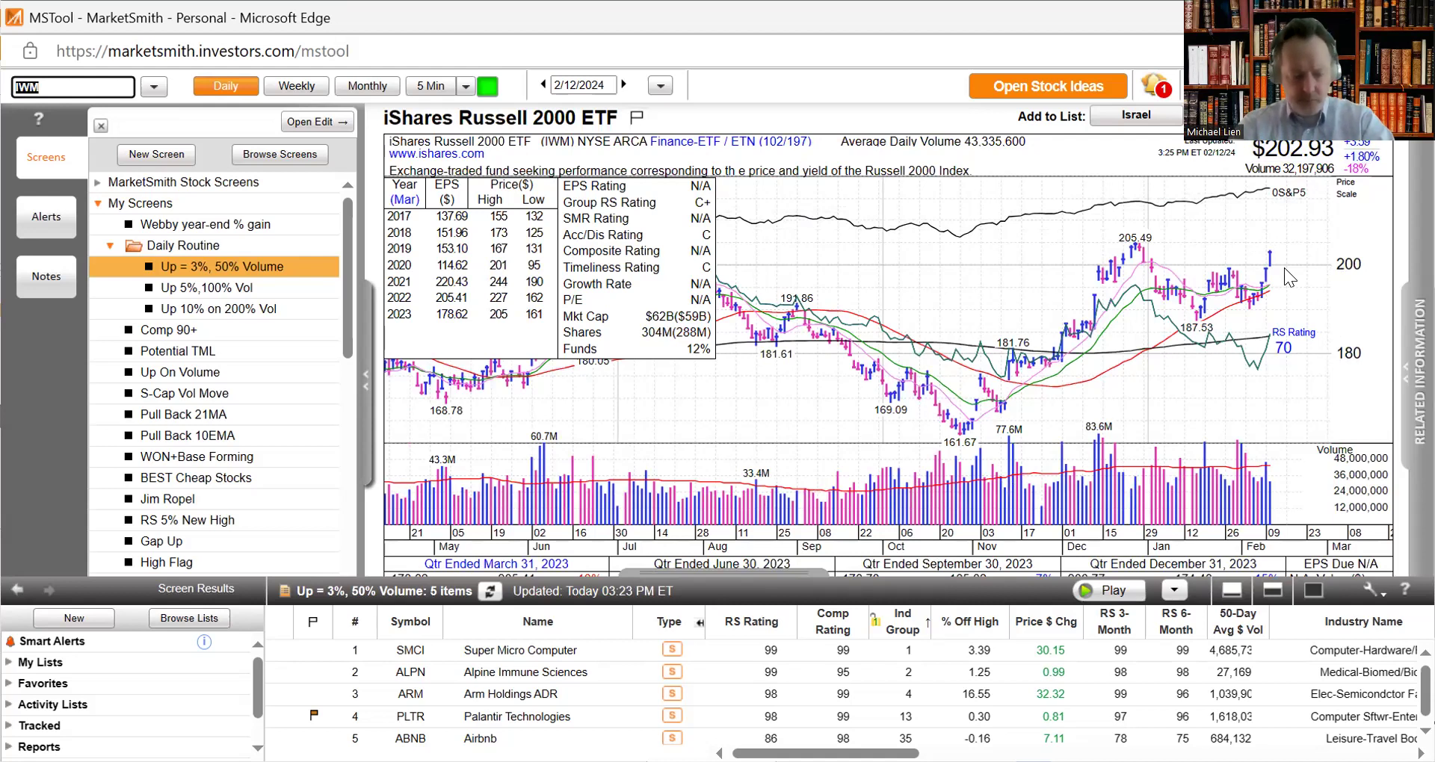
type("DIA")
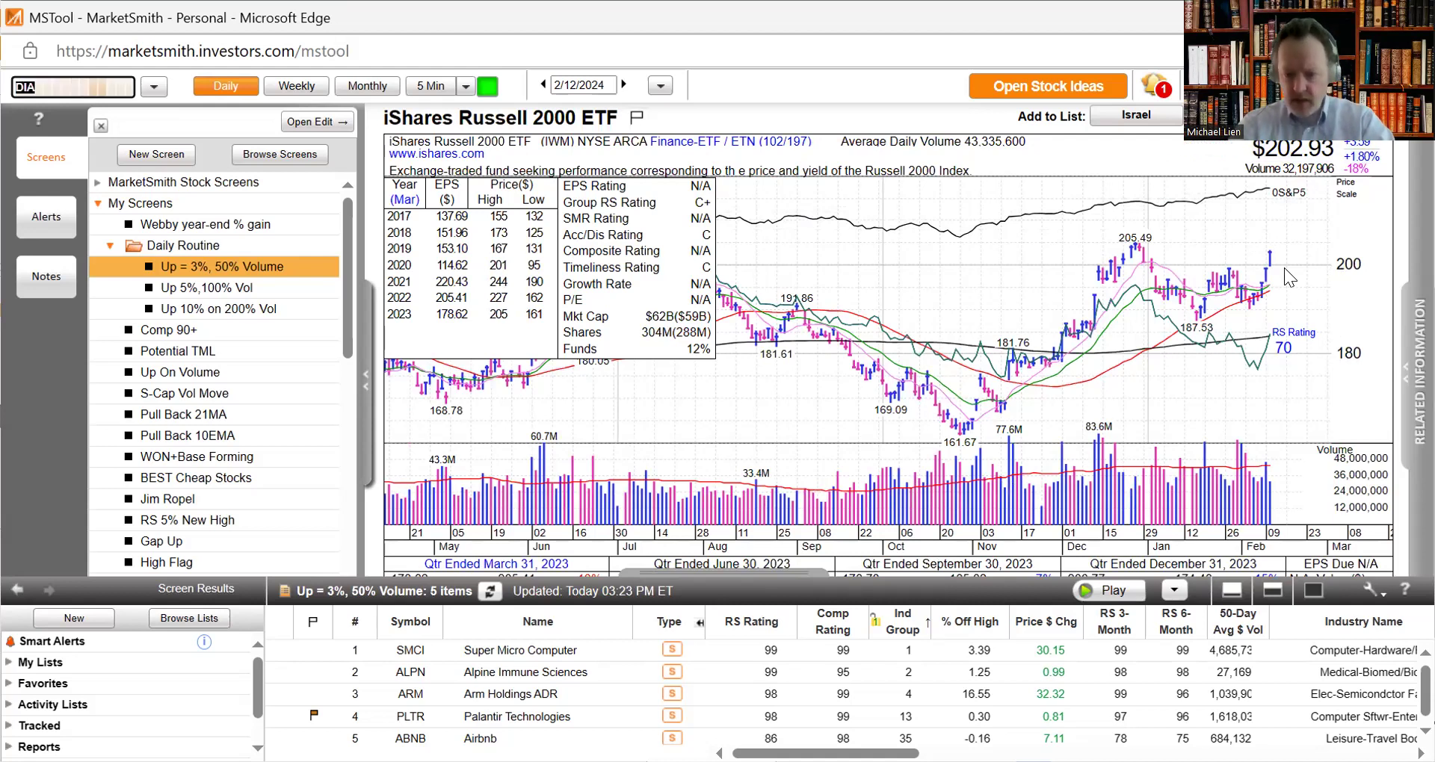
key("Return")
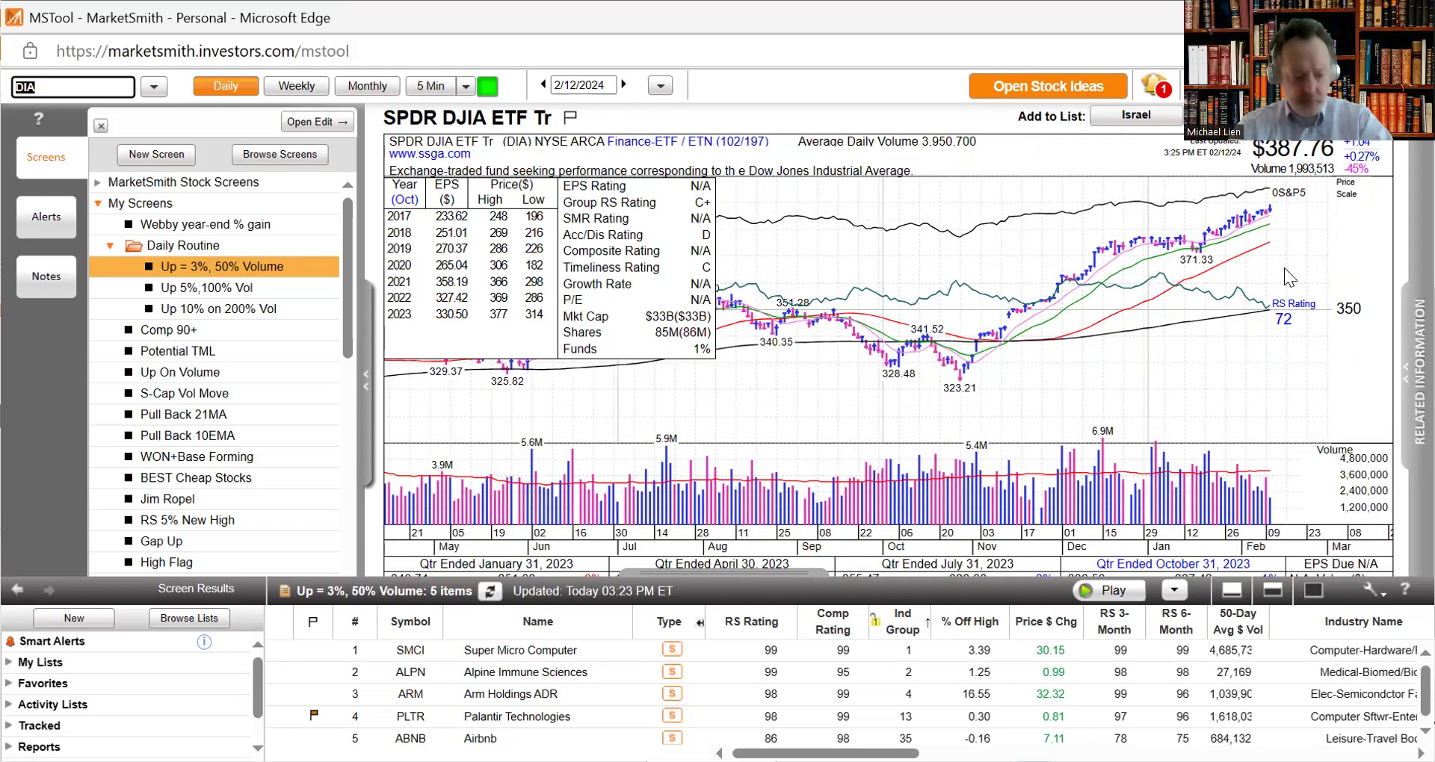
- Display the daily charts of the S&P 500 fund SPY and its equal-weight counterpart RSP in turn
type("SP")
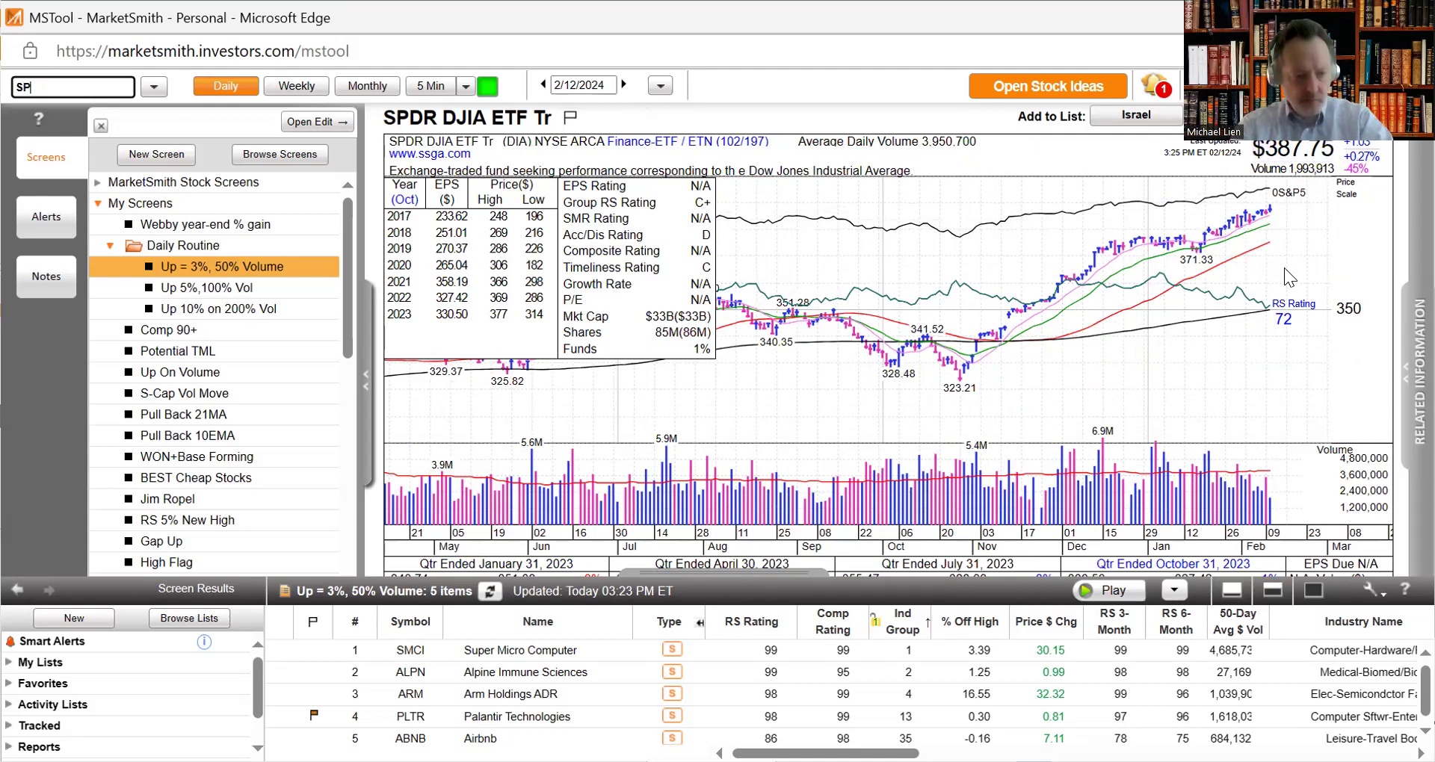
type("Y")
key("Return")
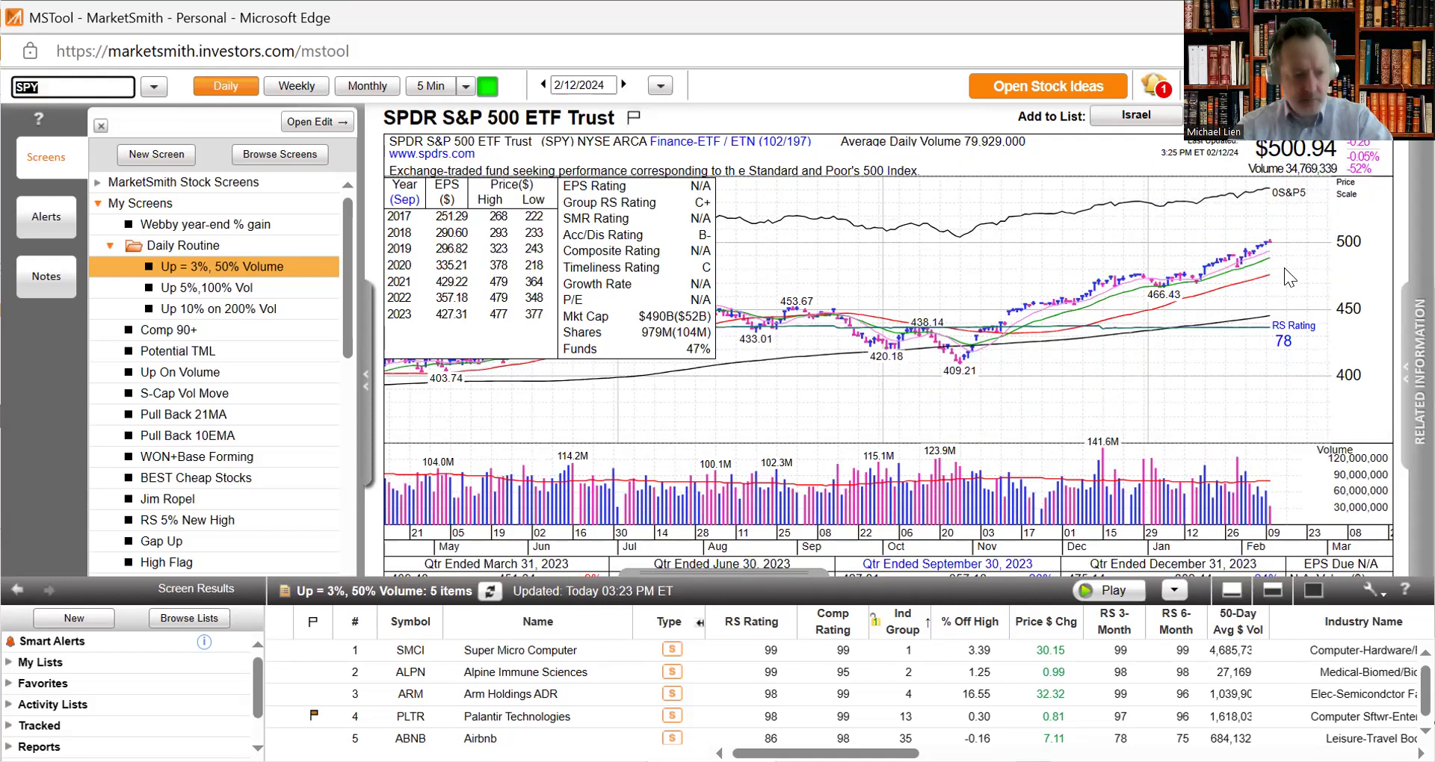
type("RSP")
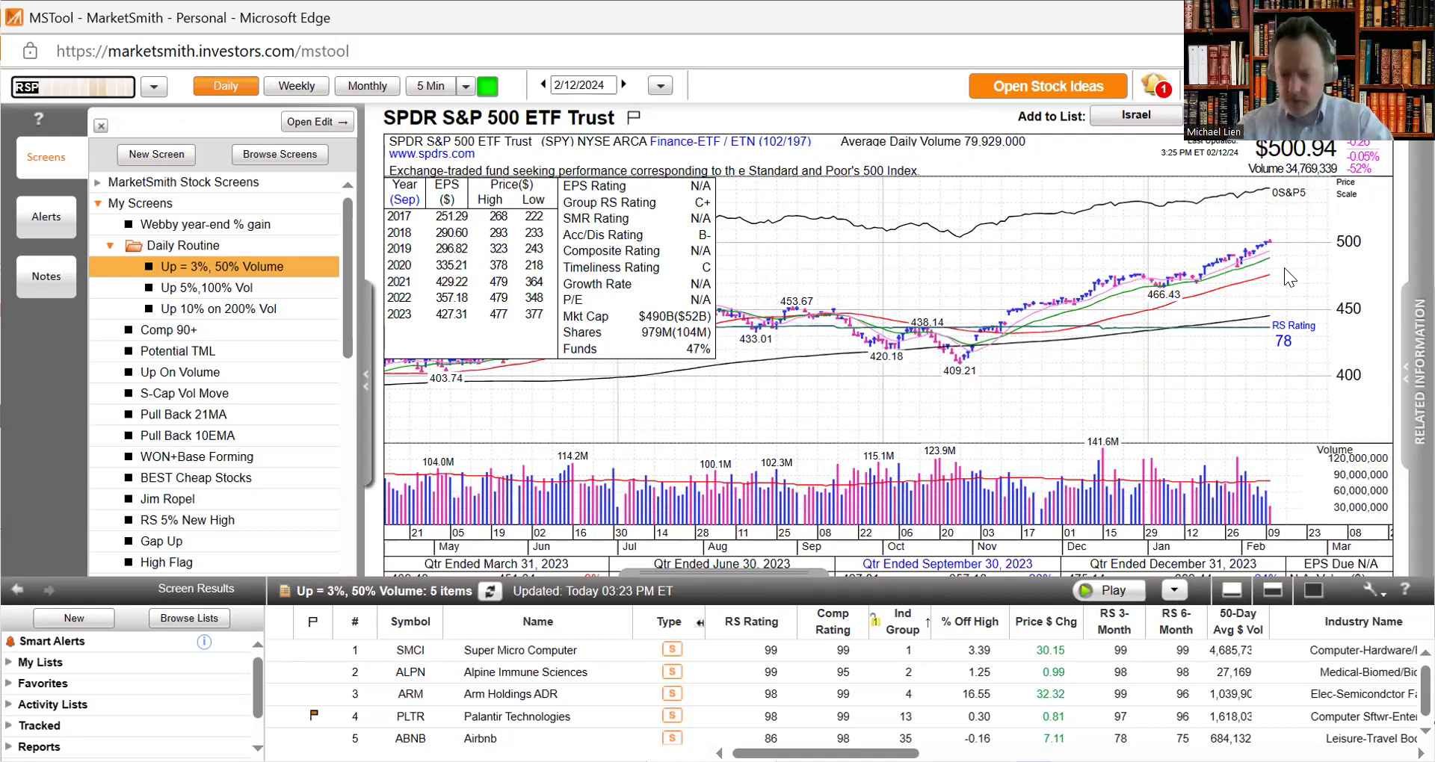
key("Return")
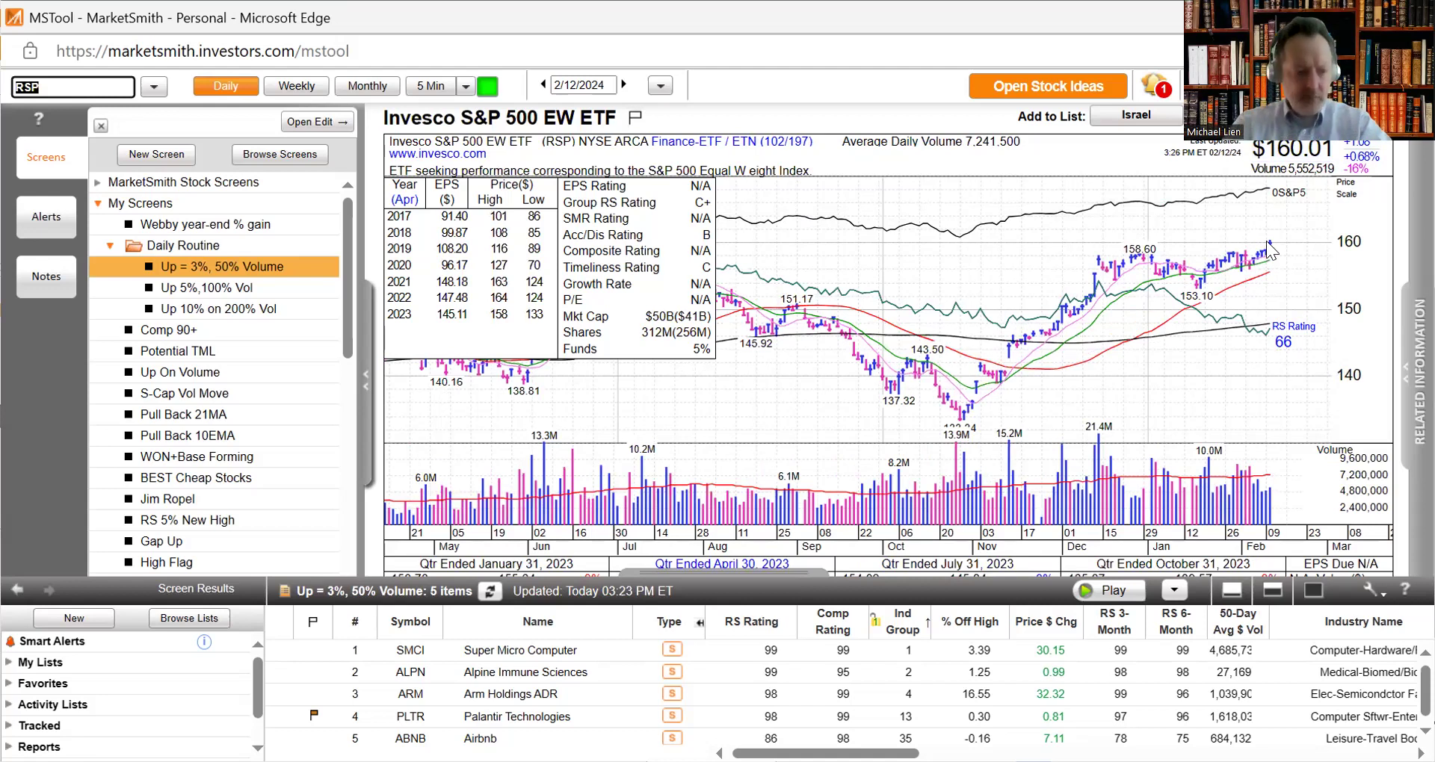
- Bring up the daily charts of QQQ, its equal-weight counterpart QQEW and the CBOE Volatility Index in turn
type("QQQ")
key("Return")
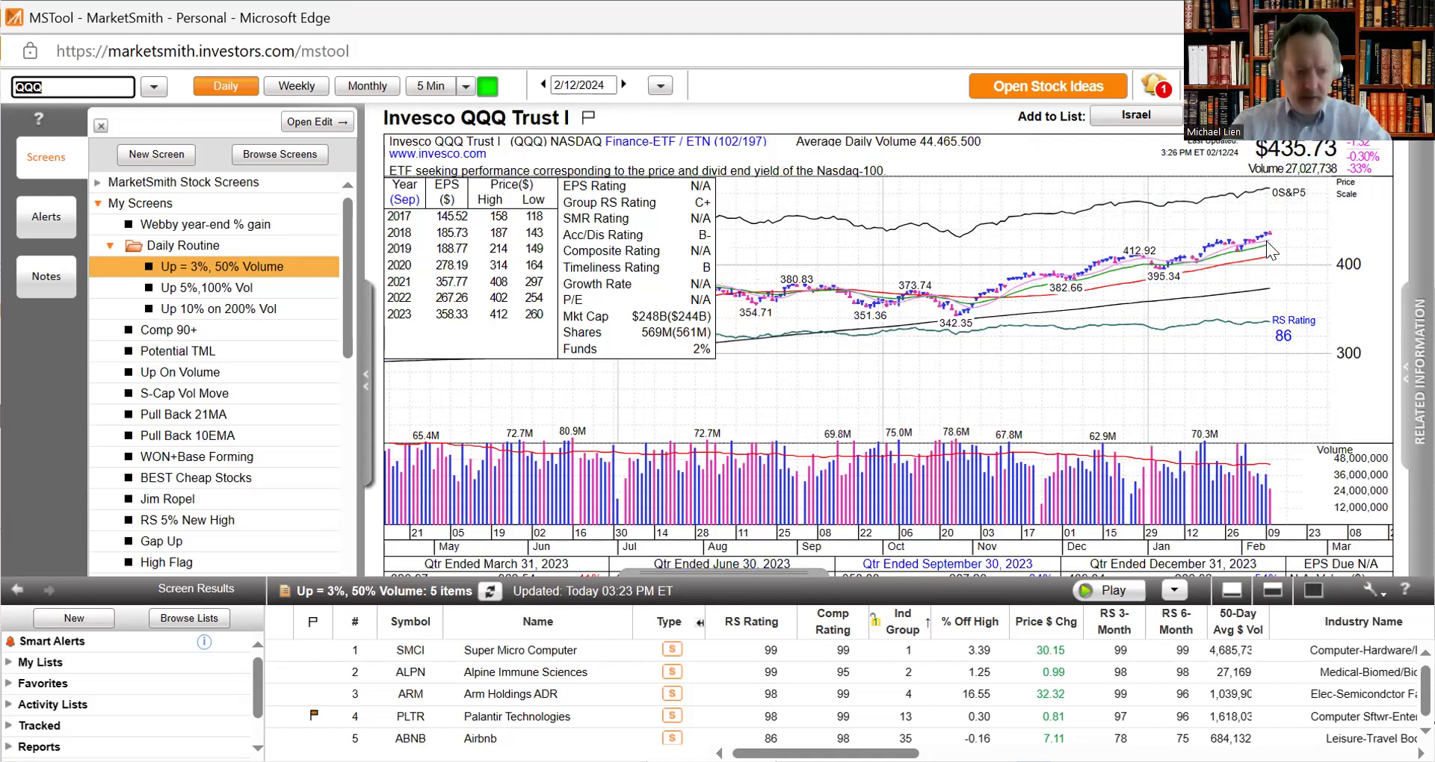
type("Q")
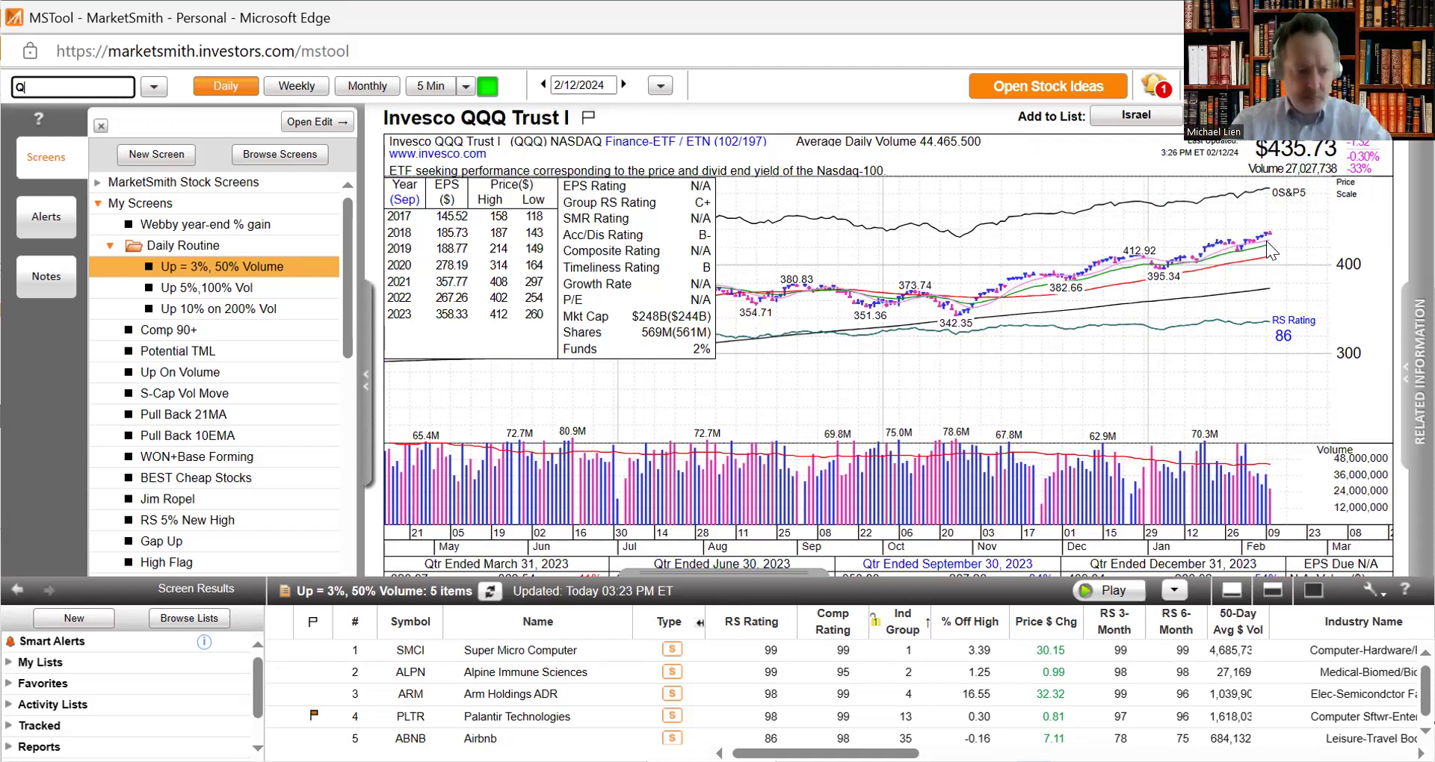
type("QEW")
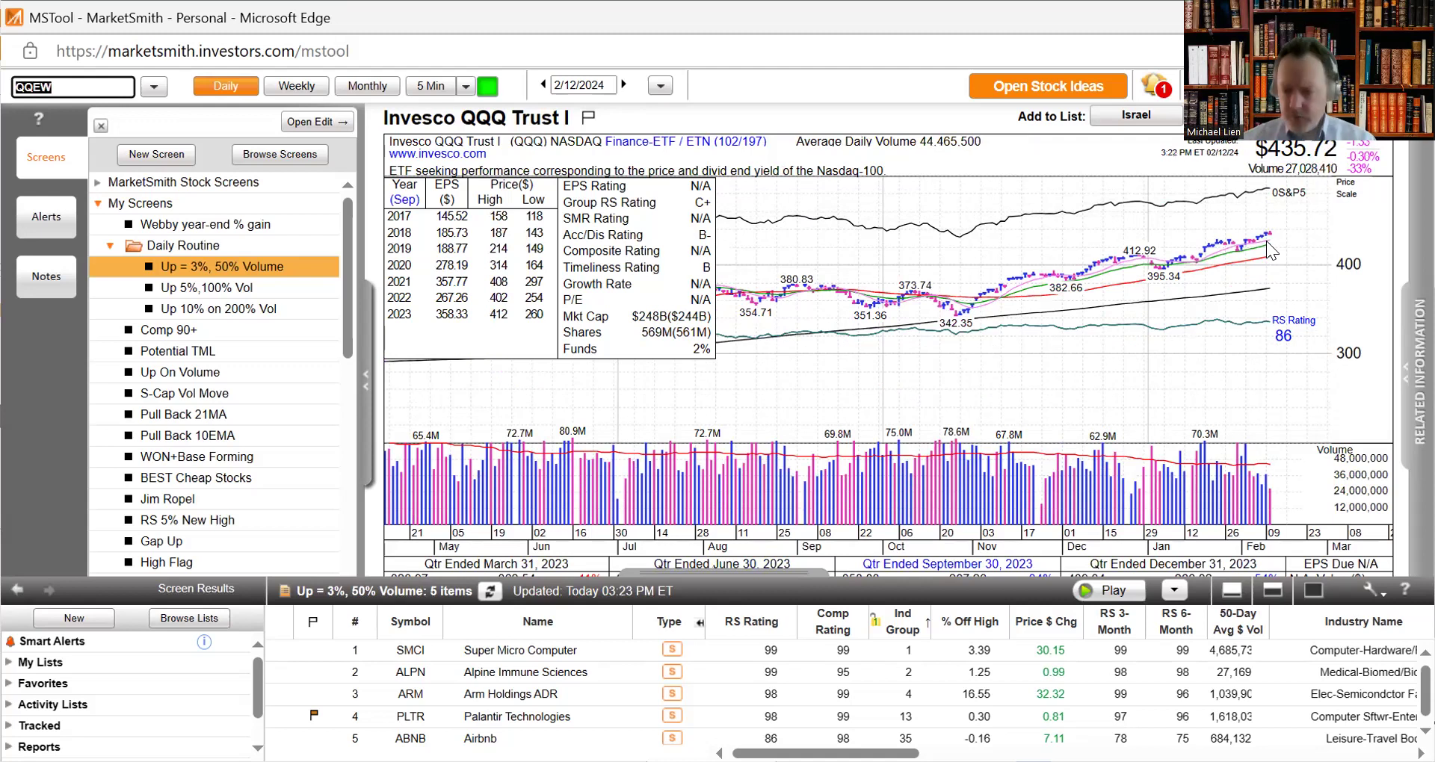
key("Return")
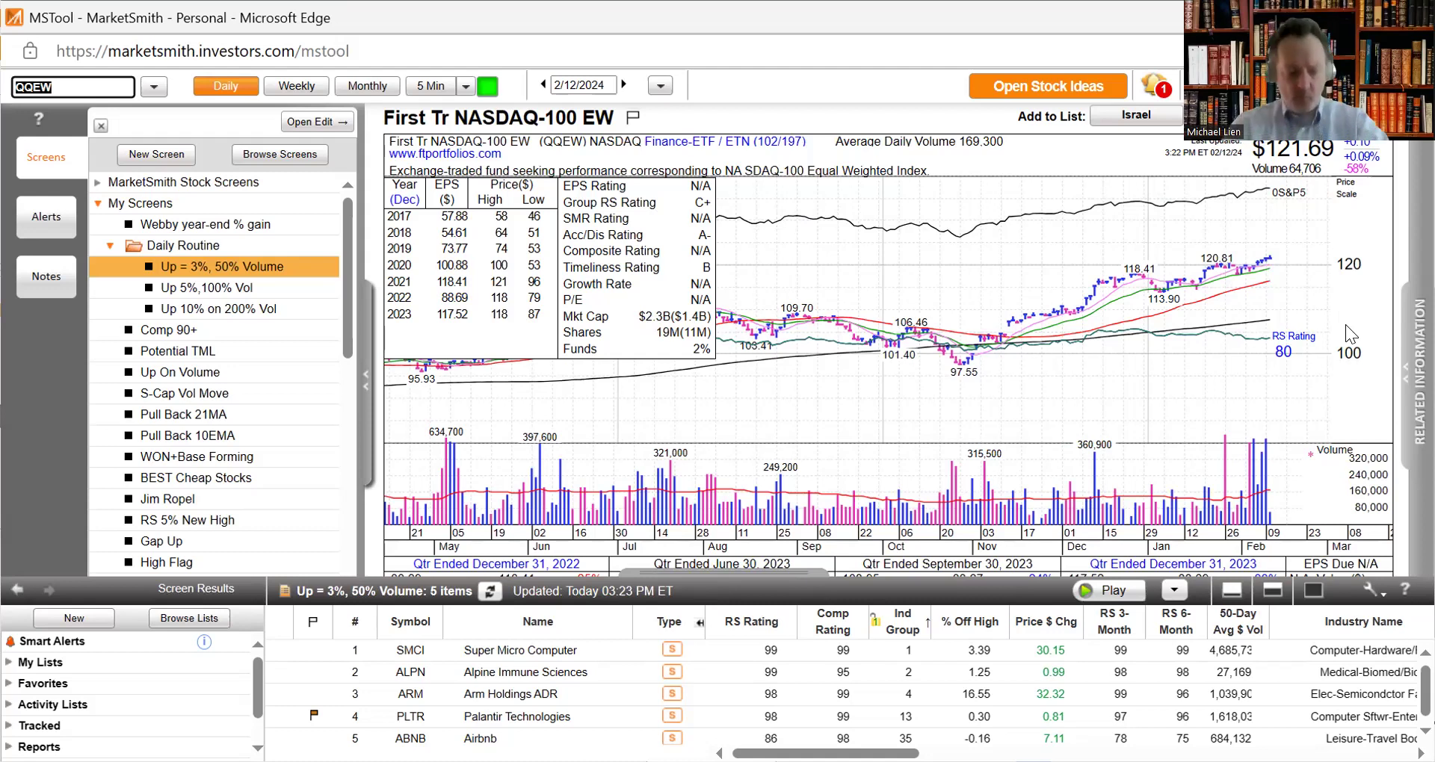
type("VIX")
key("Return")
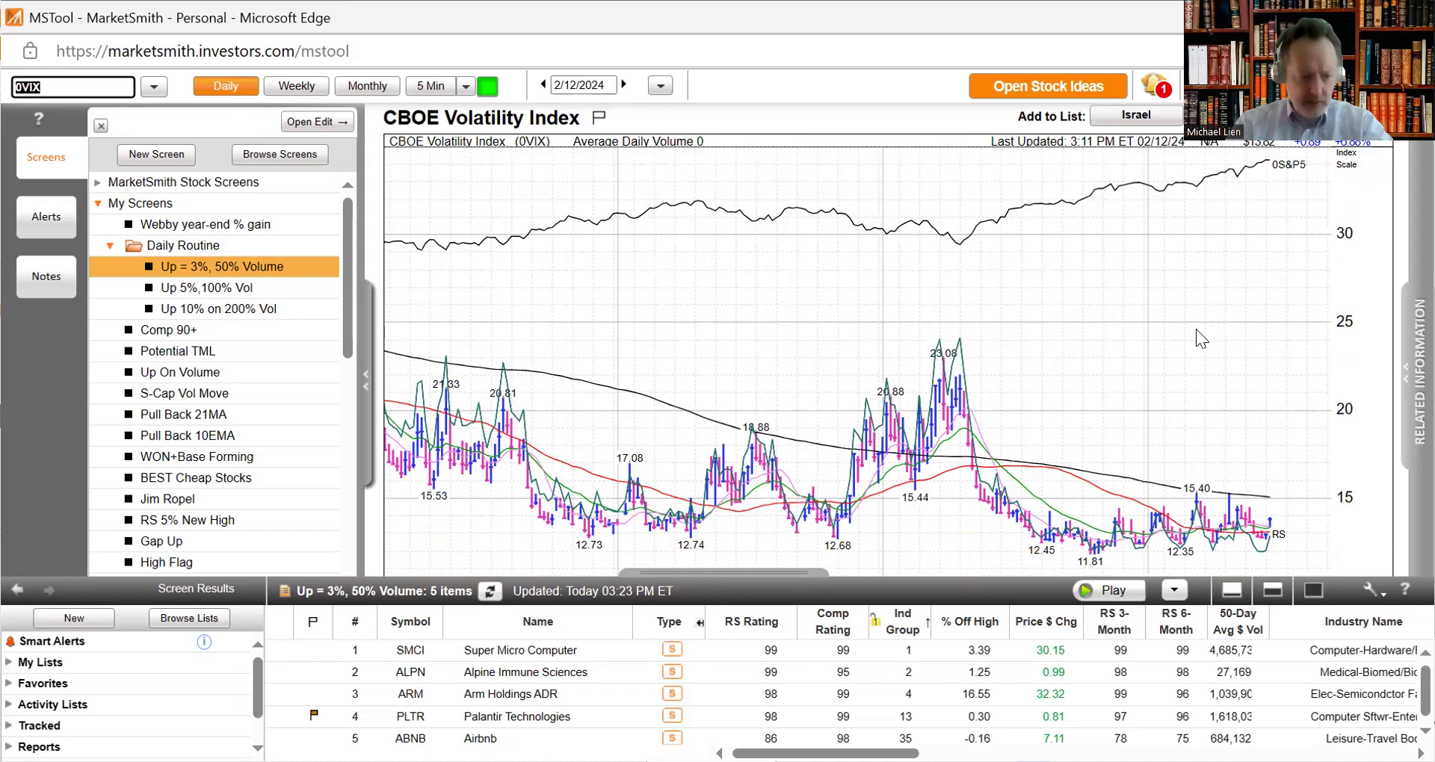
- Refresh the "Up = 3%, 50% Volume" screen and go through the daily charts of its results from SMCI to ABNB
left_click(231, 266)
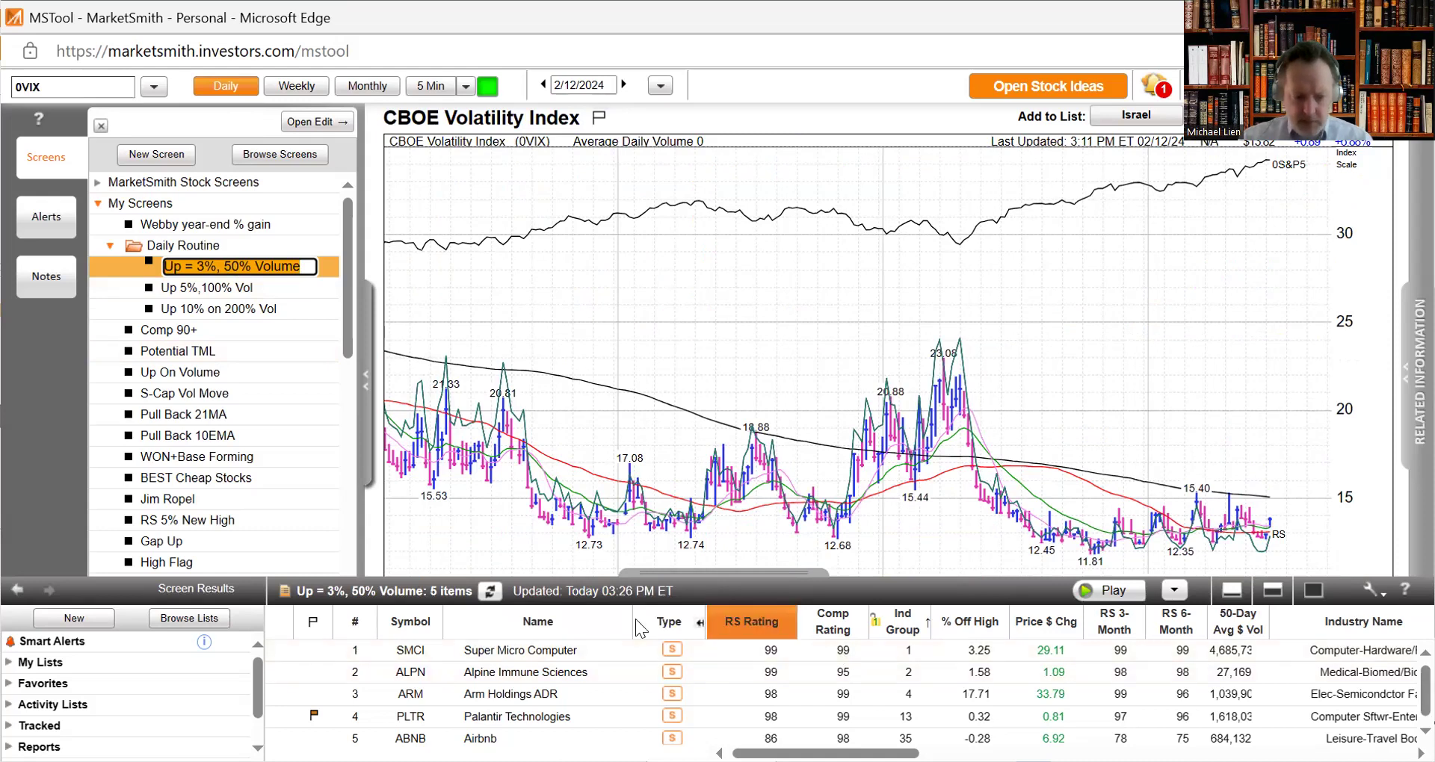
left_click(550, 644)
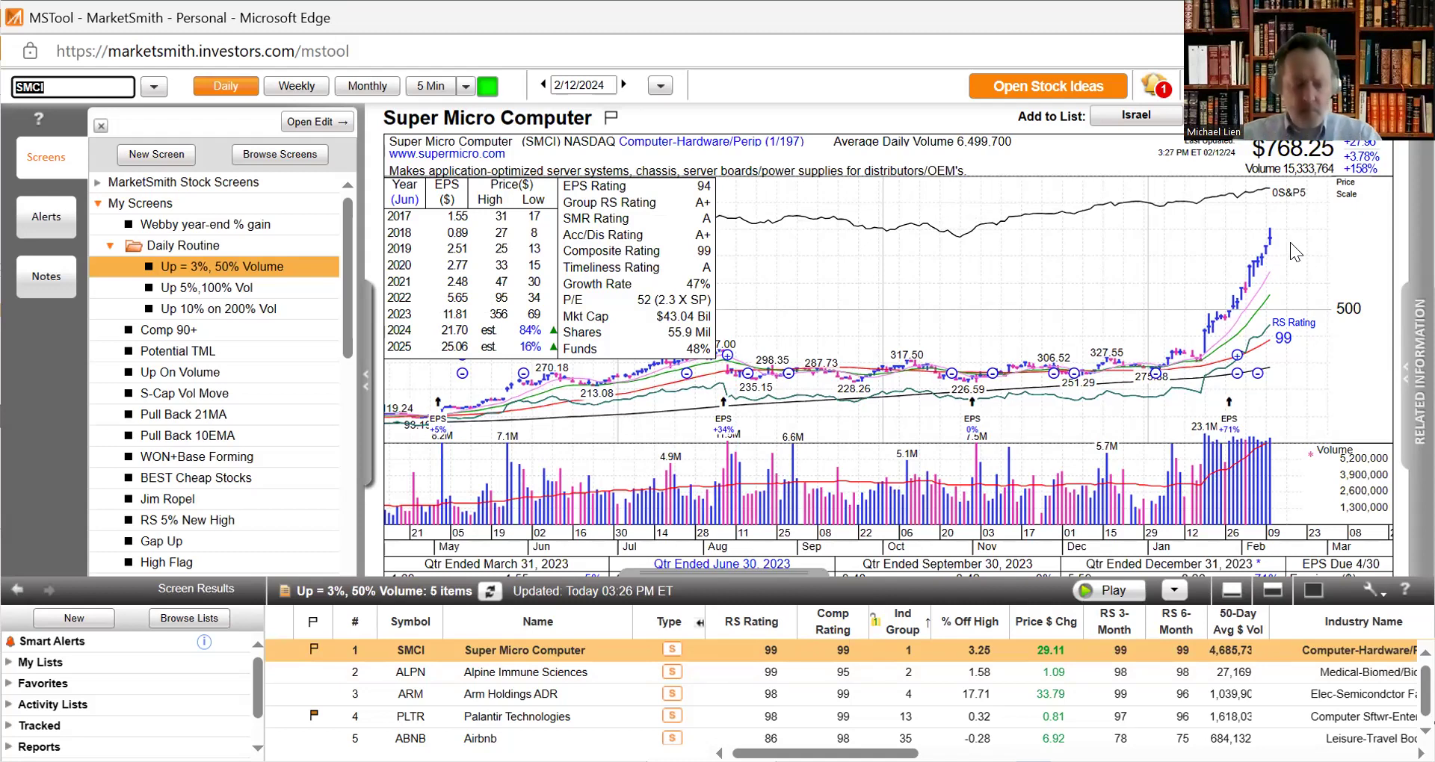
key("Down")
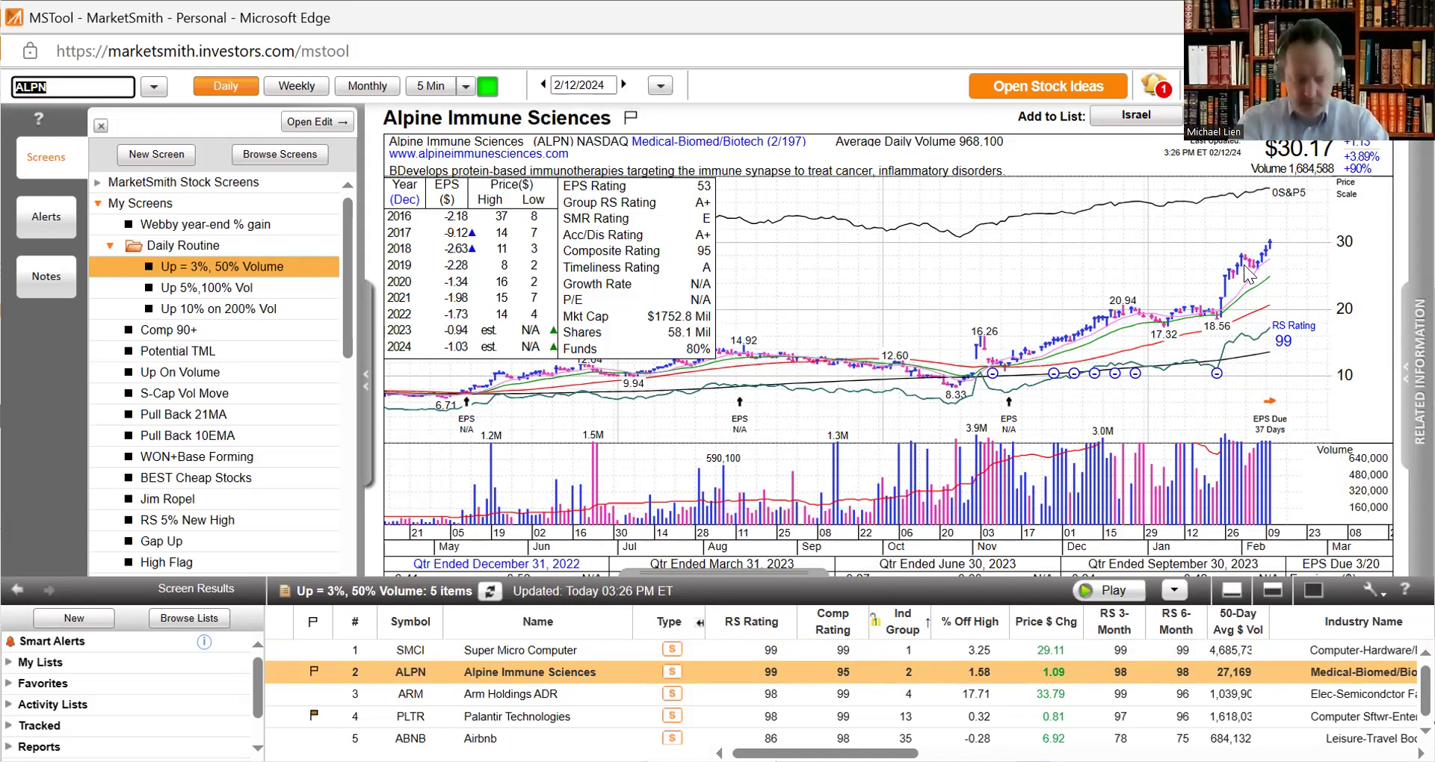
key("Down")
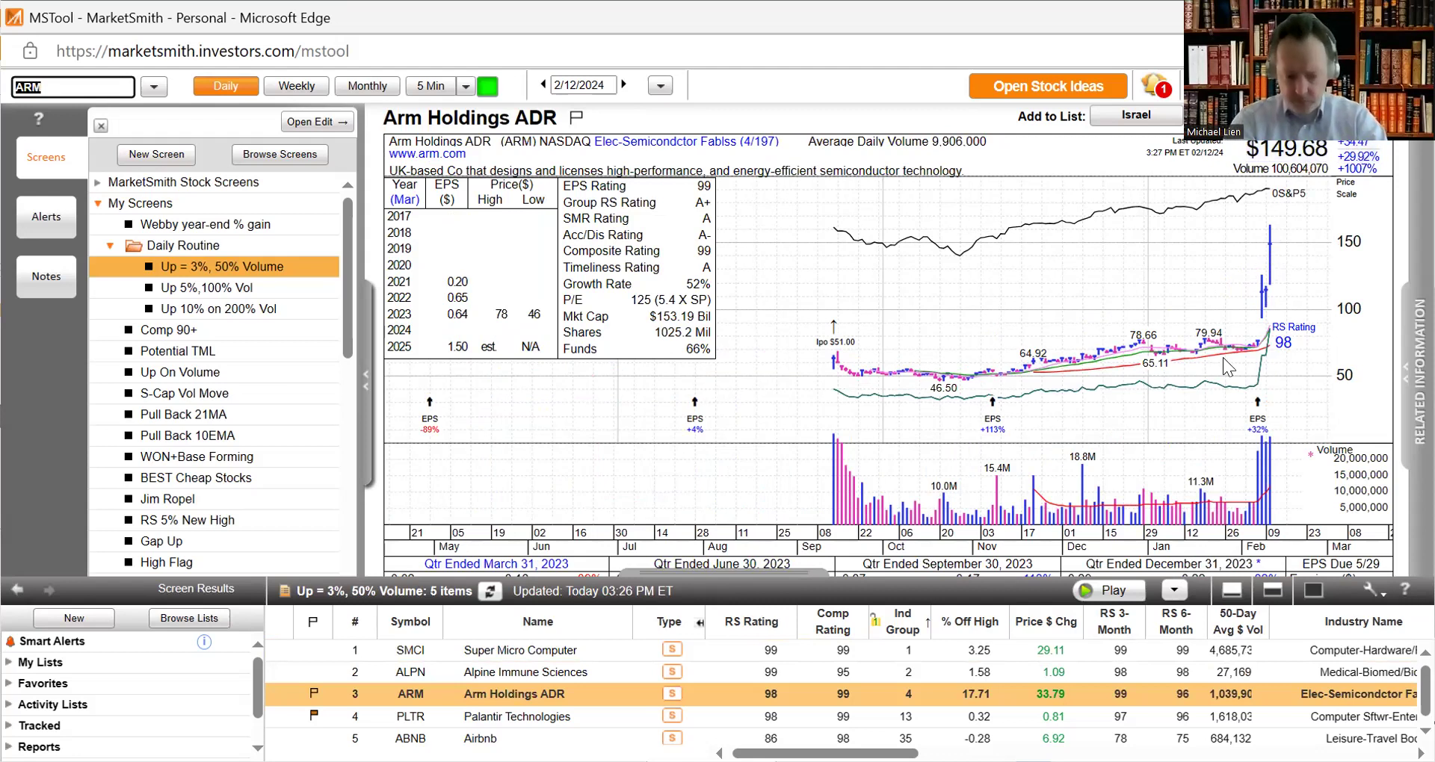
key("Down")
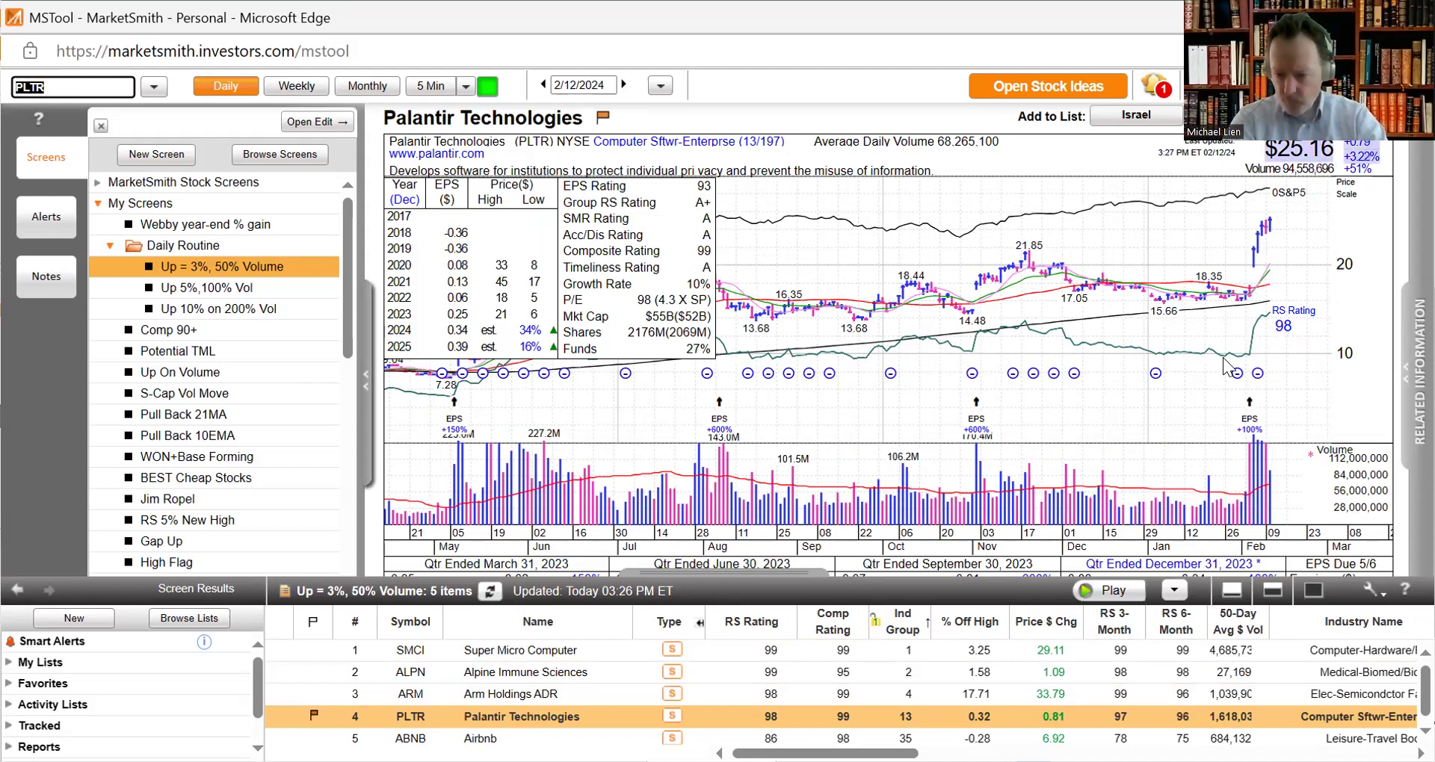
key("Down")
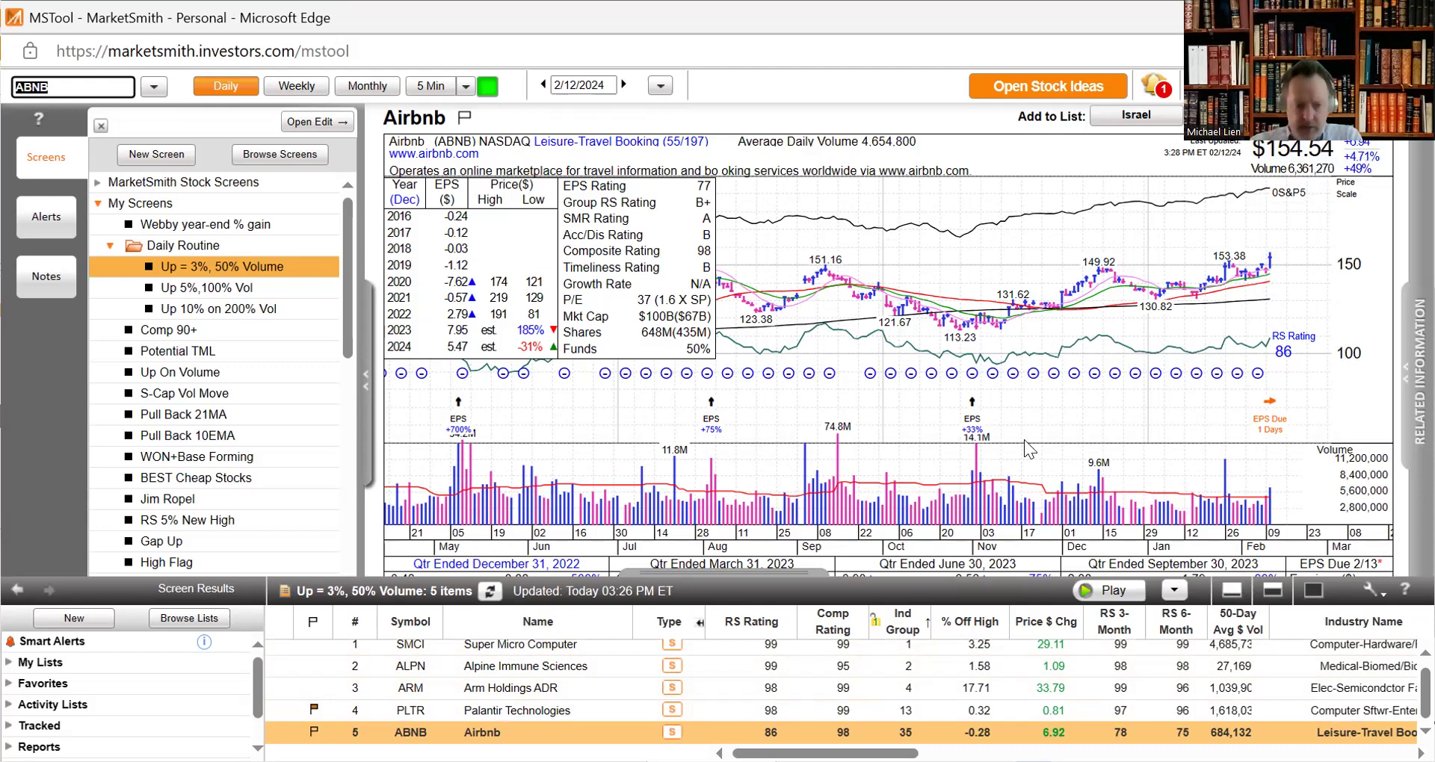
left_click(104, 78)
key("BackSpace")
key("BackSpace")
key("BackSpace")
key("BackSpace")
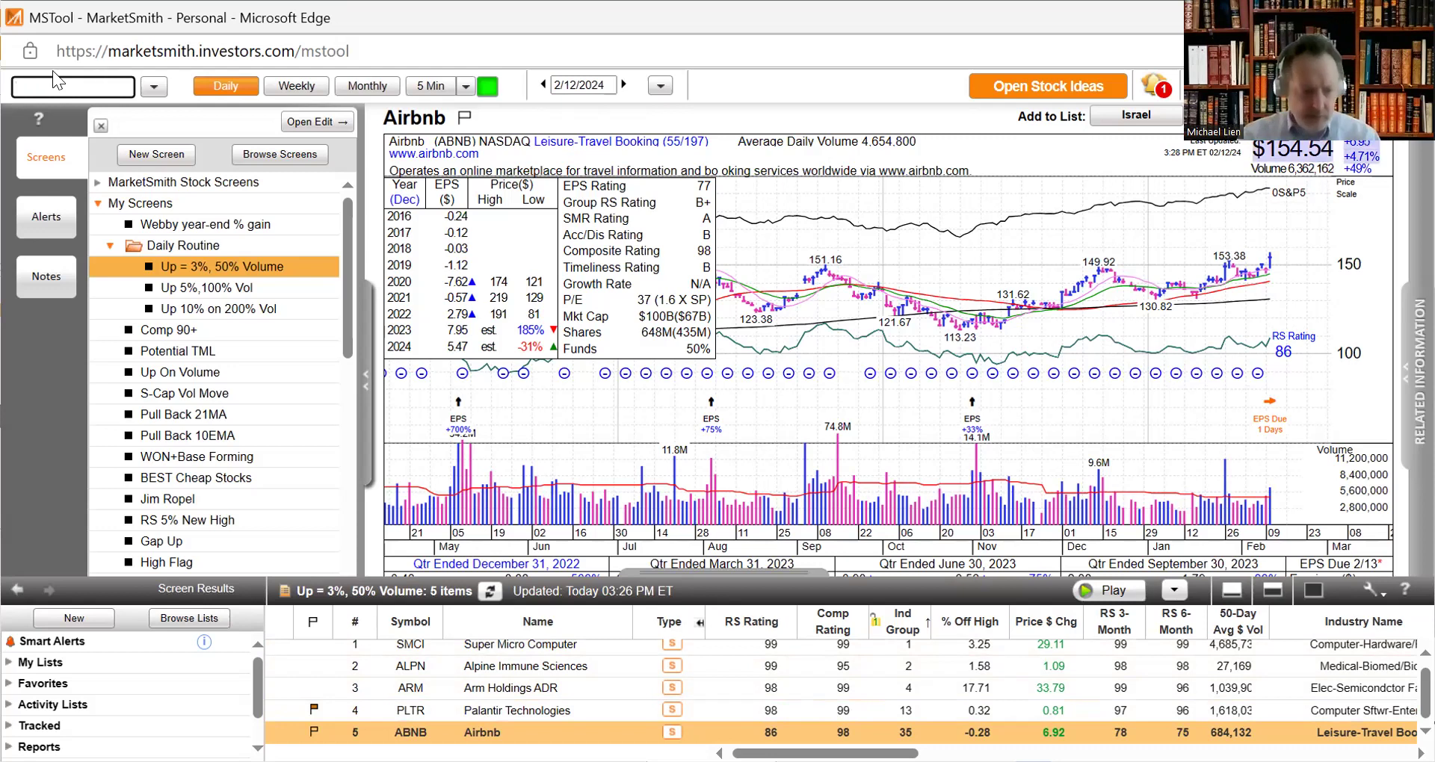
- Run the "Up 5%,100% Vol" screen and go through the daily charts of its results from ATNI to CLSK
left_click(247, 288)
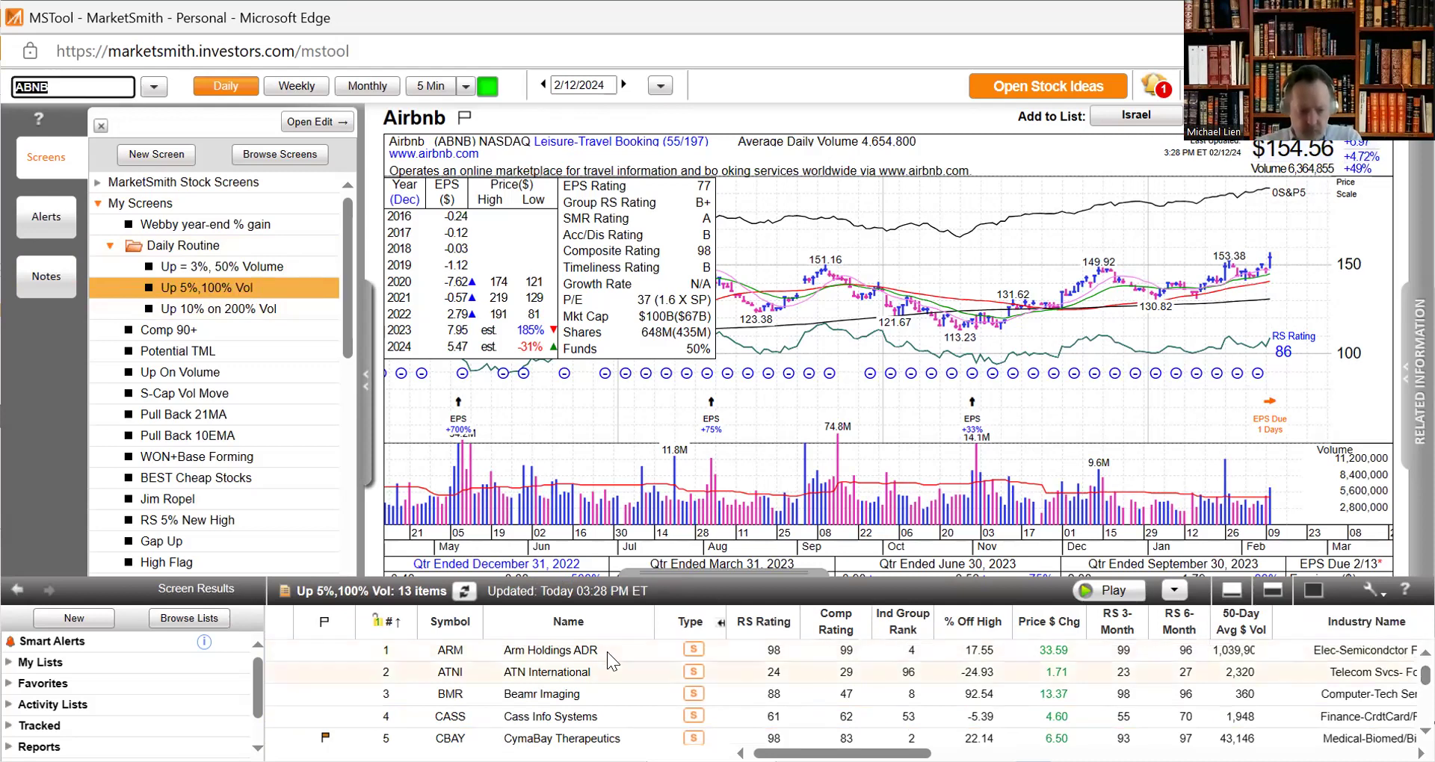
key("Down")
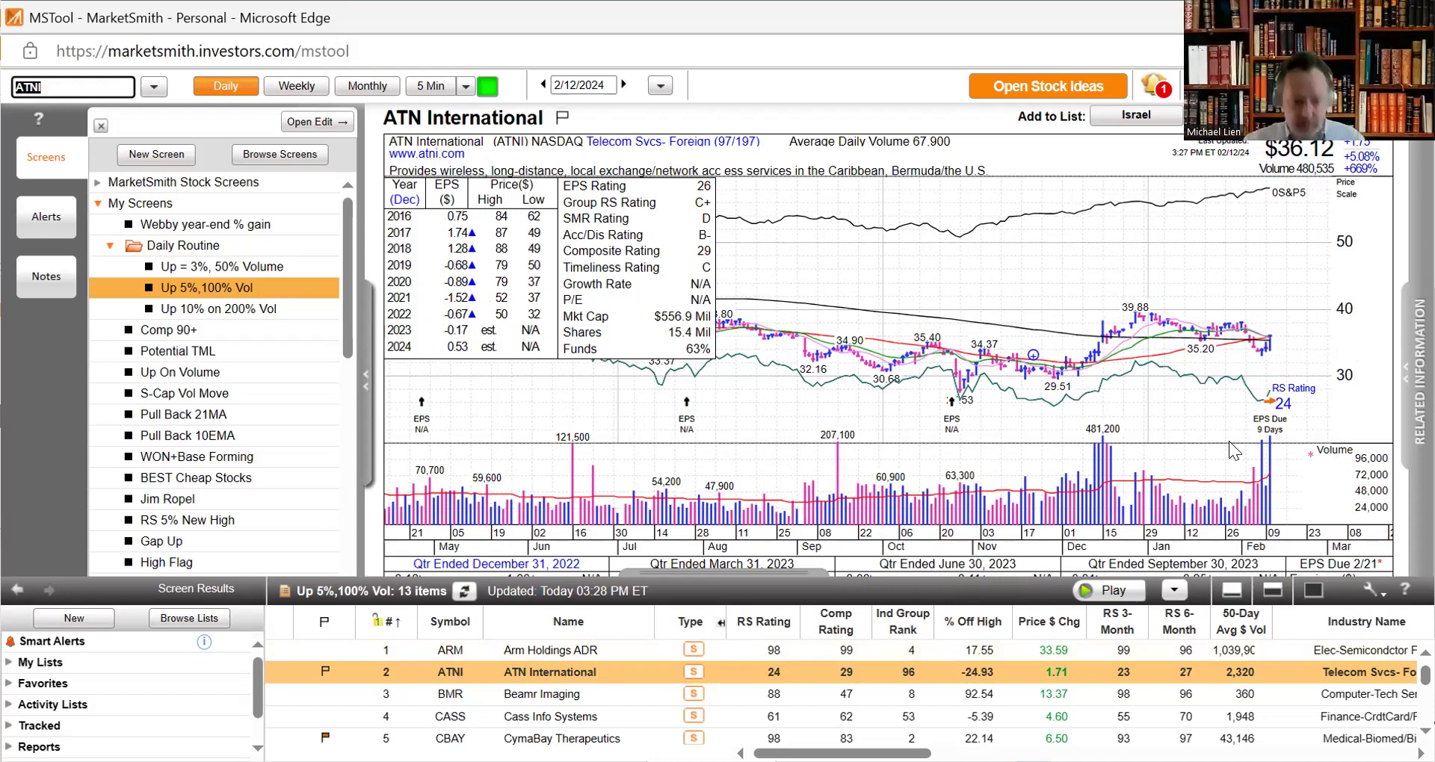
key("Down")
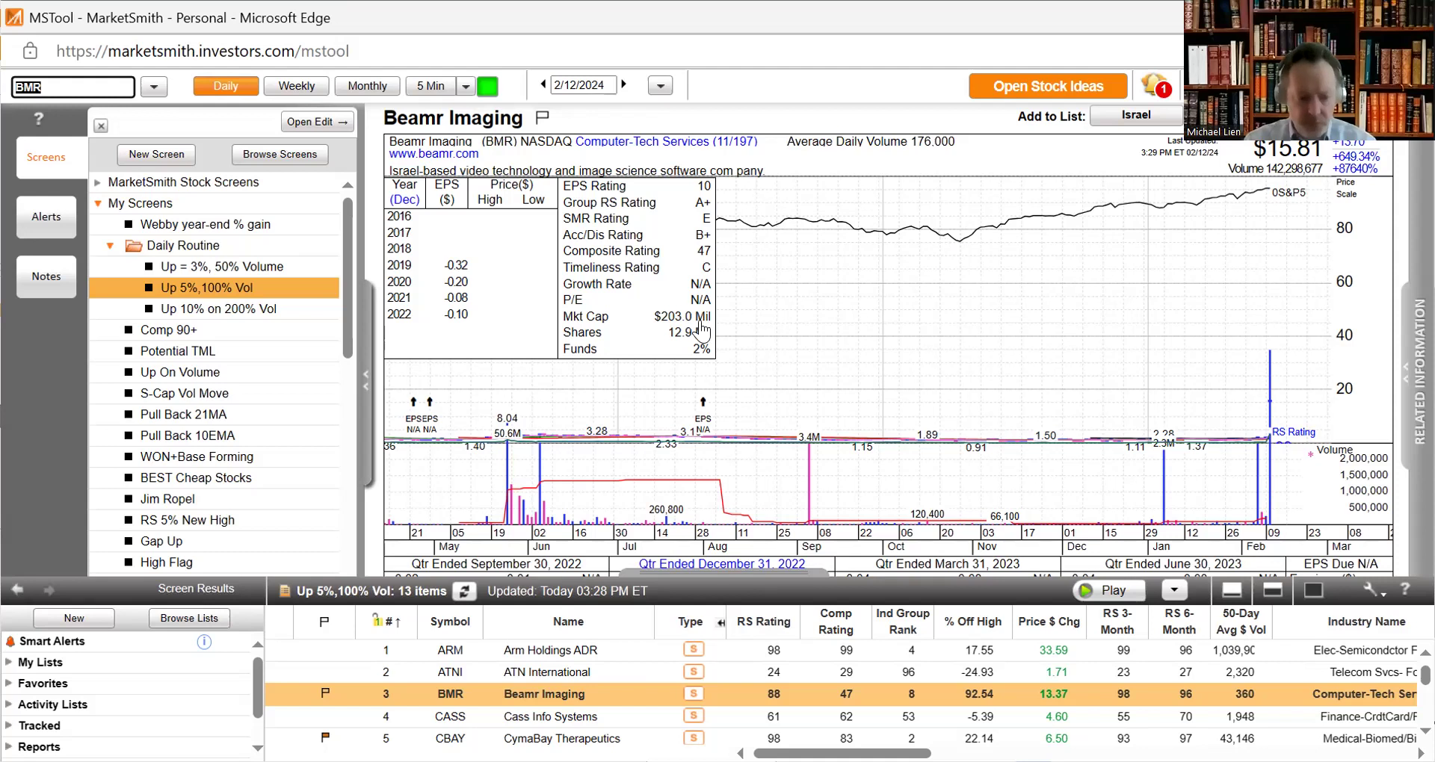
key("Down")
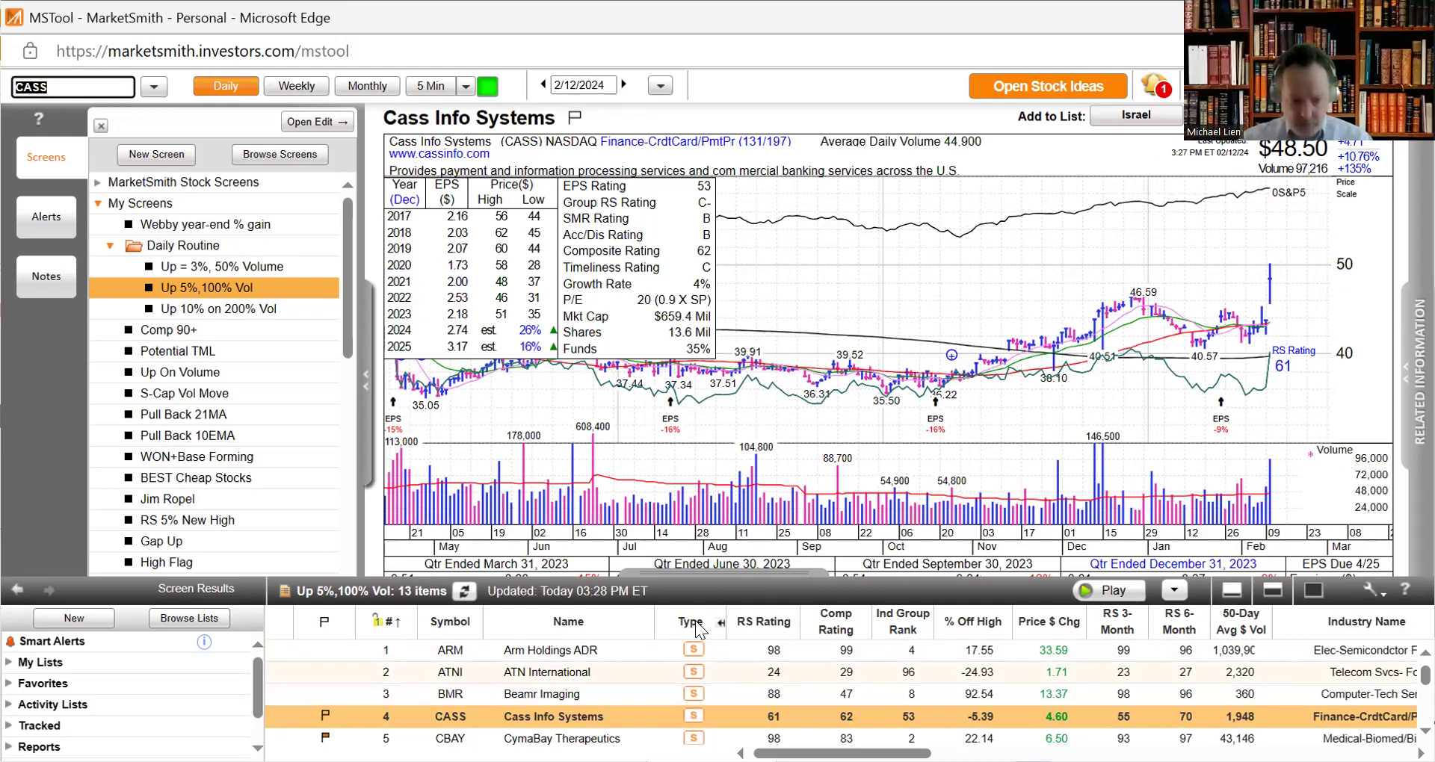
key("Down")
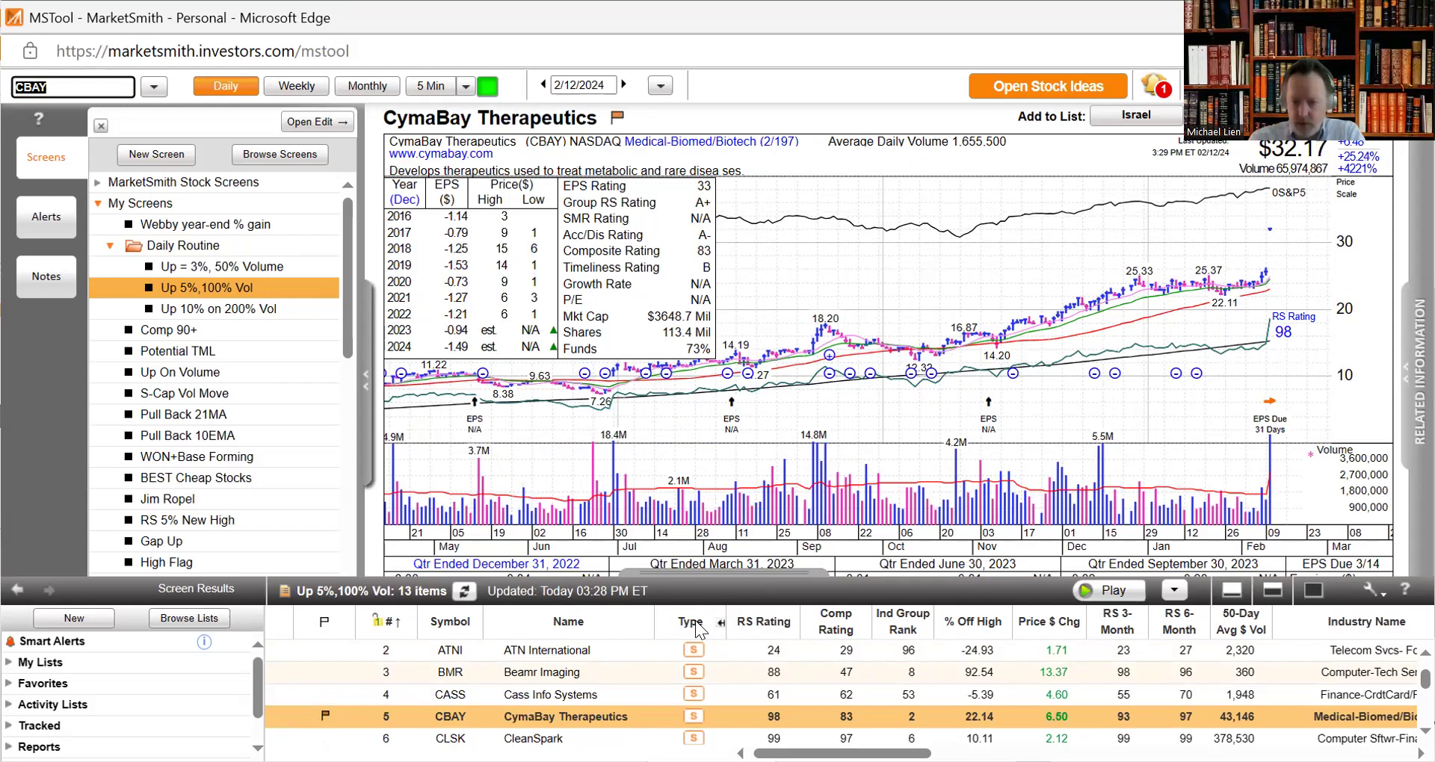
key("Down")
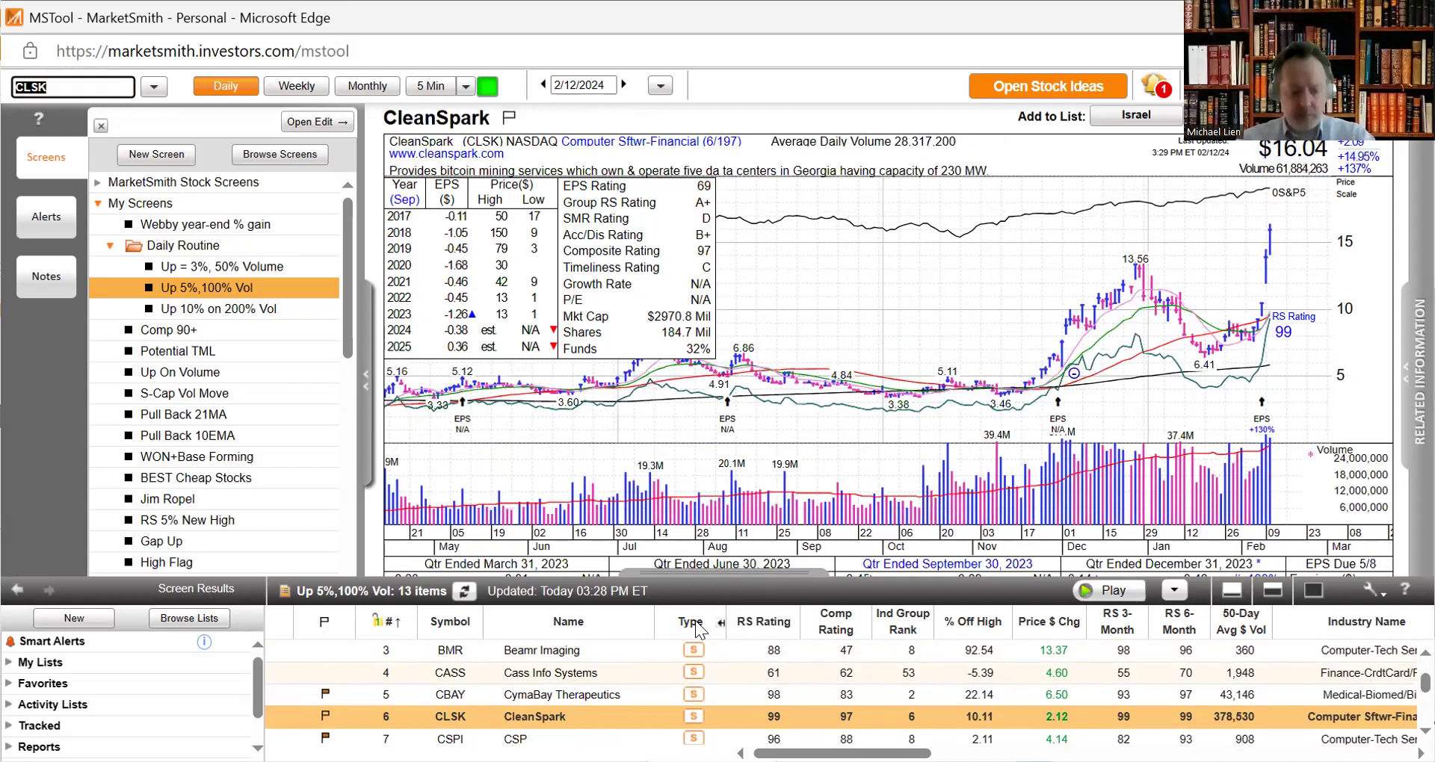
- Look up the daily chart of the bitcoin miner CIFR and return to the one for CLSK
type("CIFR")
key("Return")
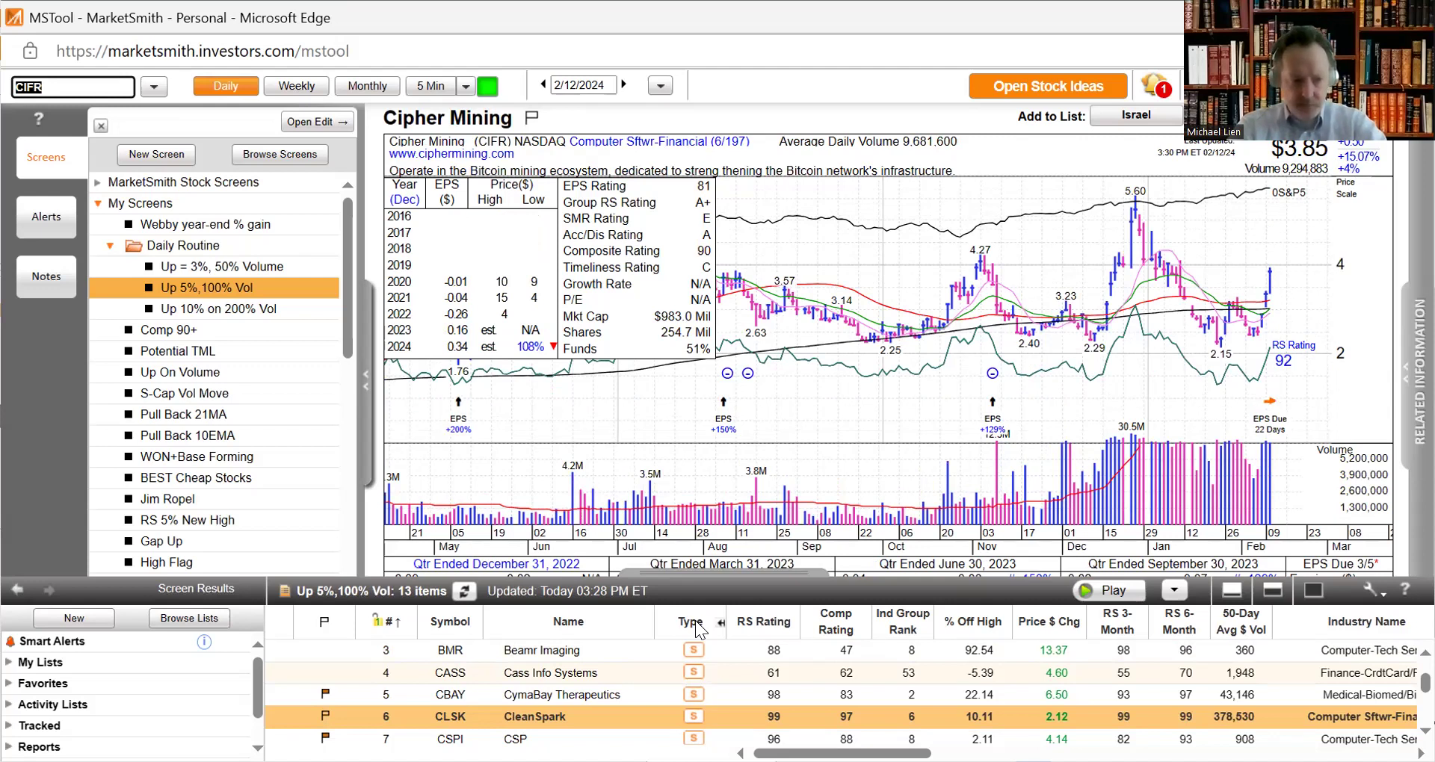
type("CL")
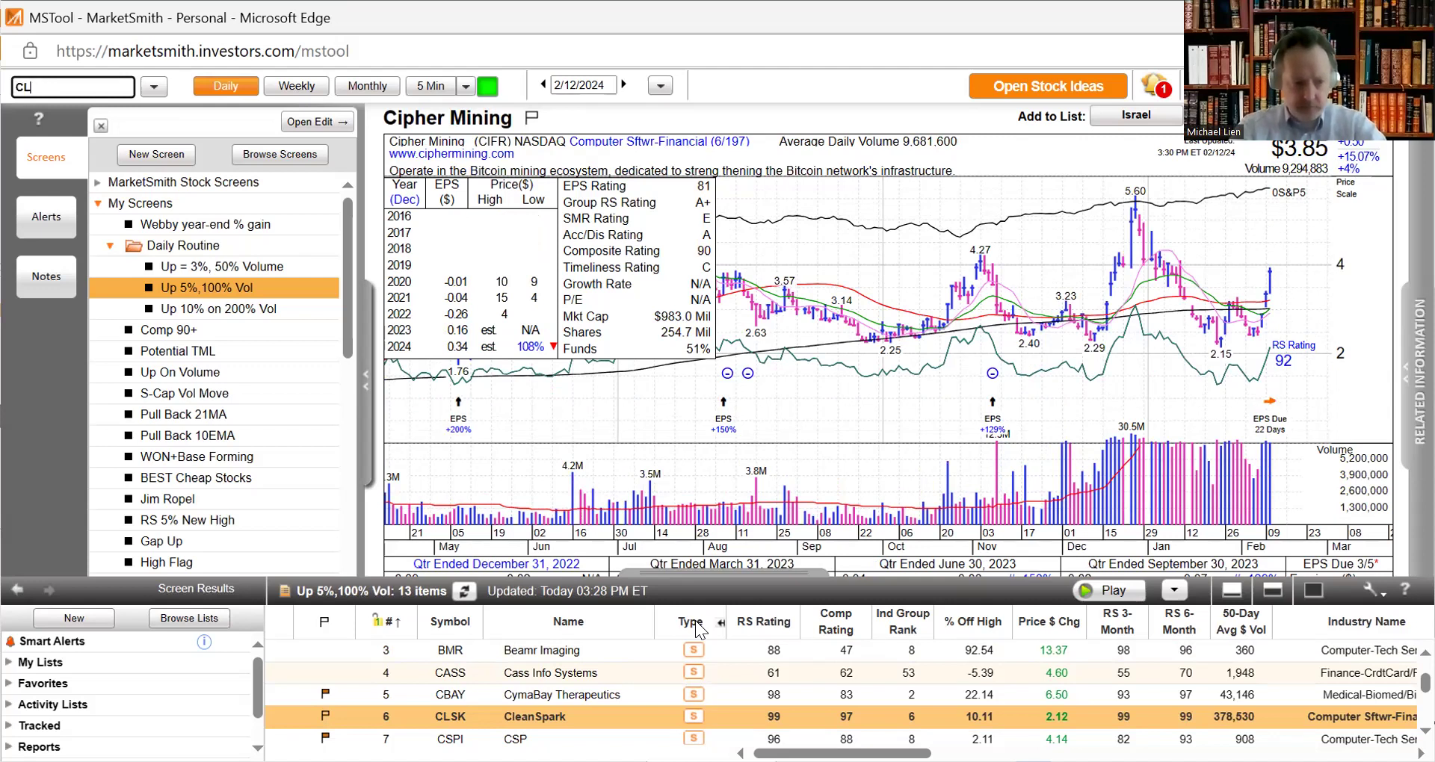
type("SK")
key("Return")
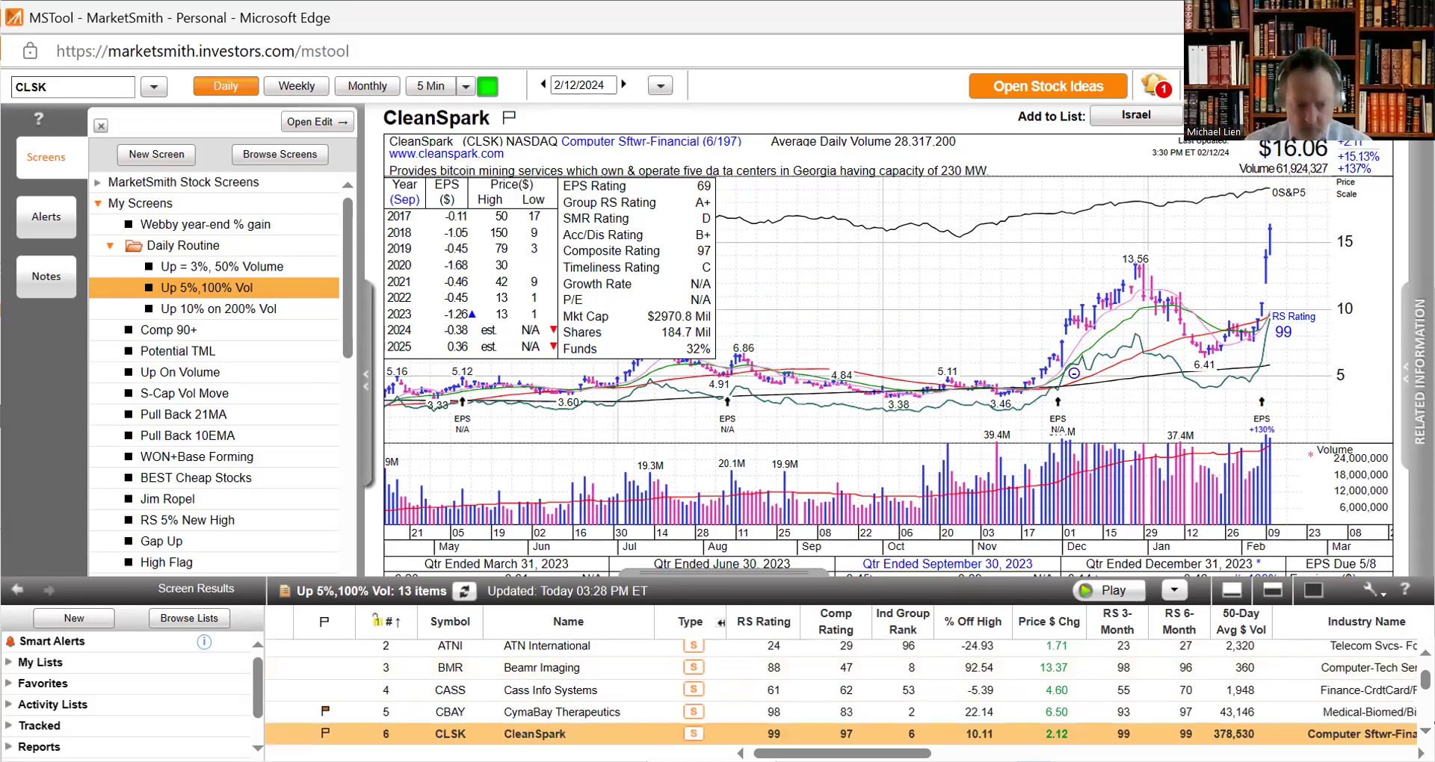
- View the daily chart of Bitfarms (BITF), followed by the one for Marathon Digital (MARA)
left_click(72, 87)
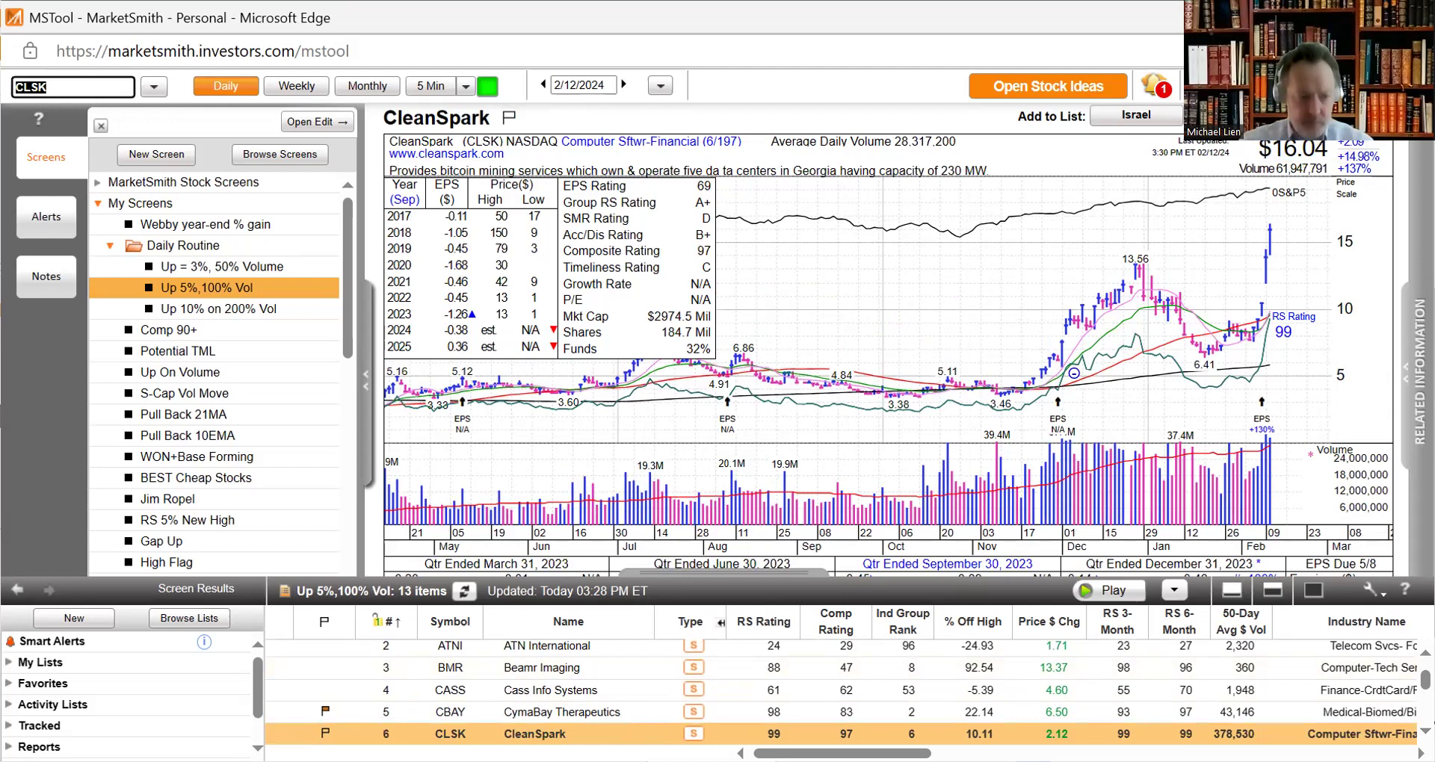
type("BITF")
key("Return")
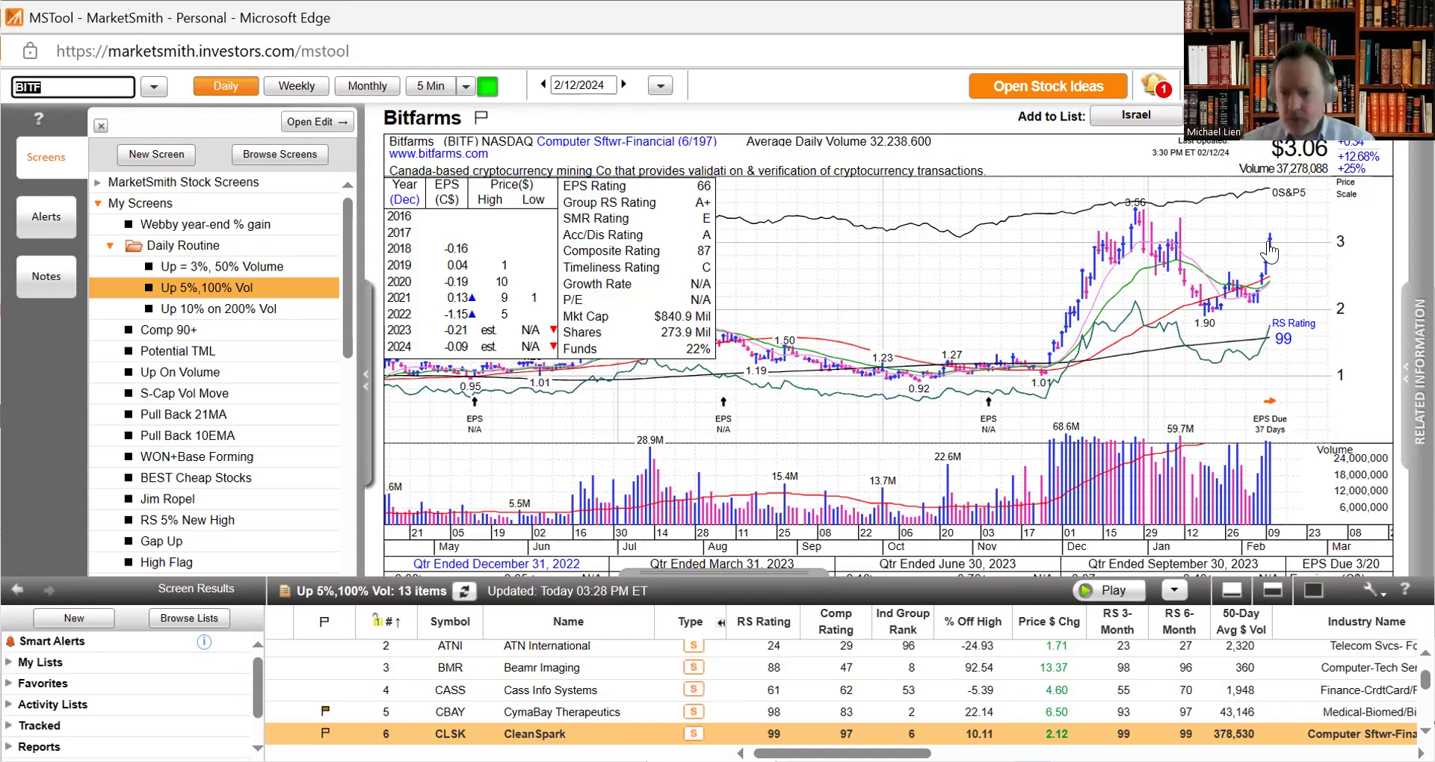
type("MARA")
key("Return")
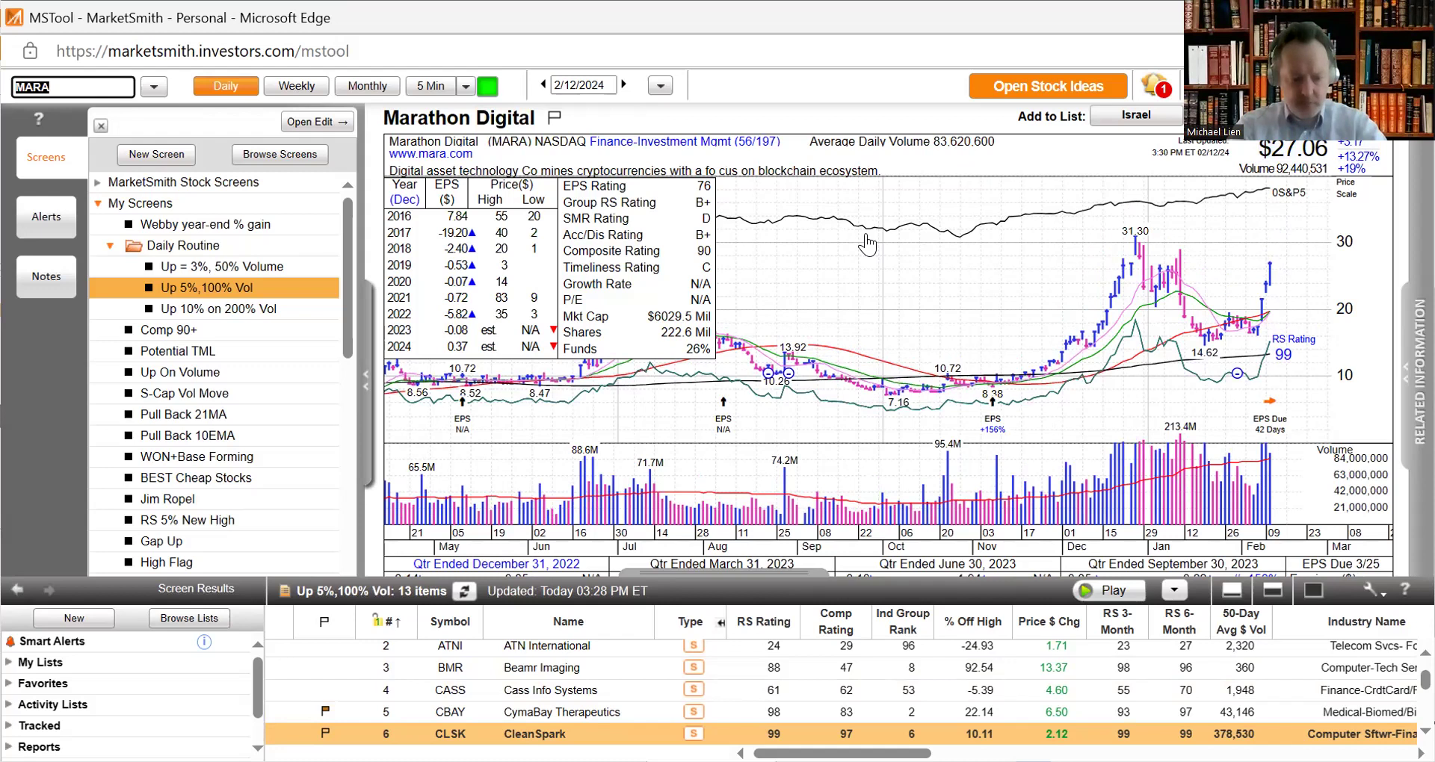
- Display the daily chart of the bitcoin miner Hut 8 using its ticker HUT
type("H")
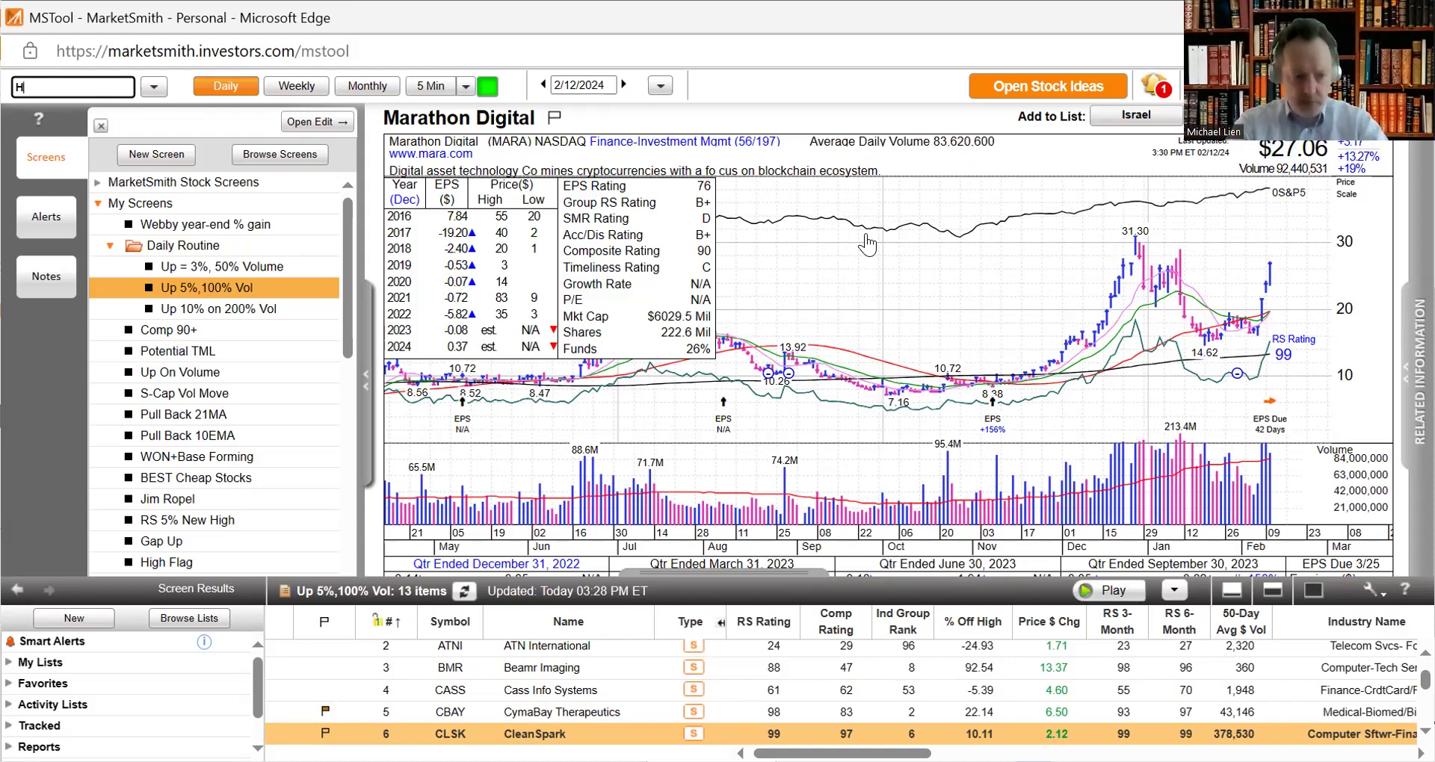
type("UT")
key("Return")
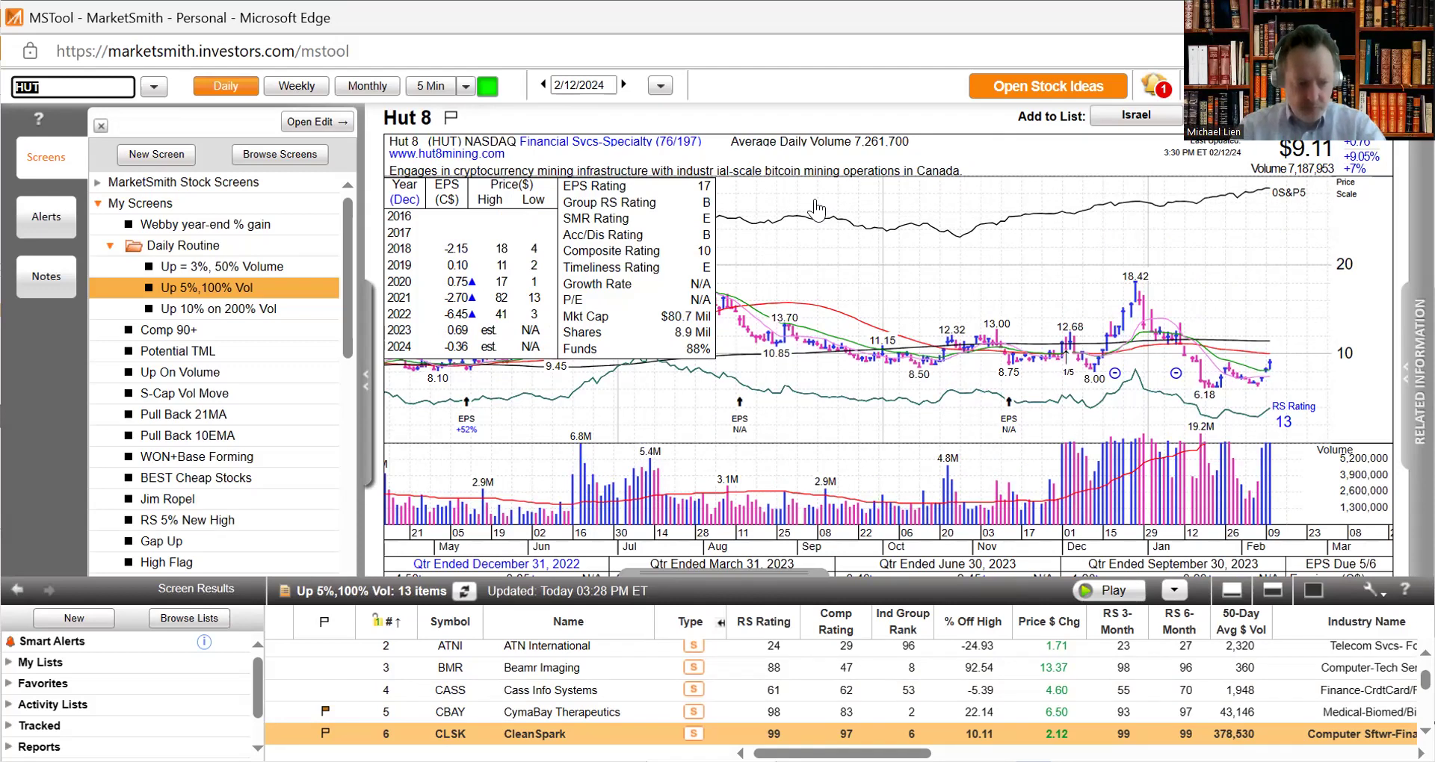
- Run the "Up 10% on 200% Vol" screen and view the daily charts of IGMS and PLCE from its results
left_click(187, 308)
left_click(186, 308)
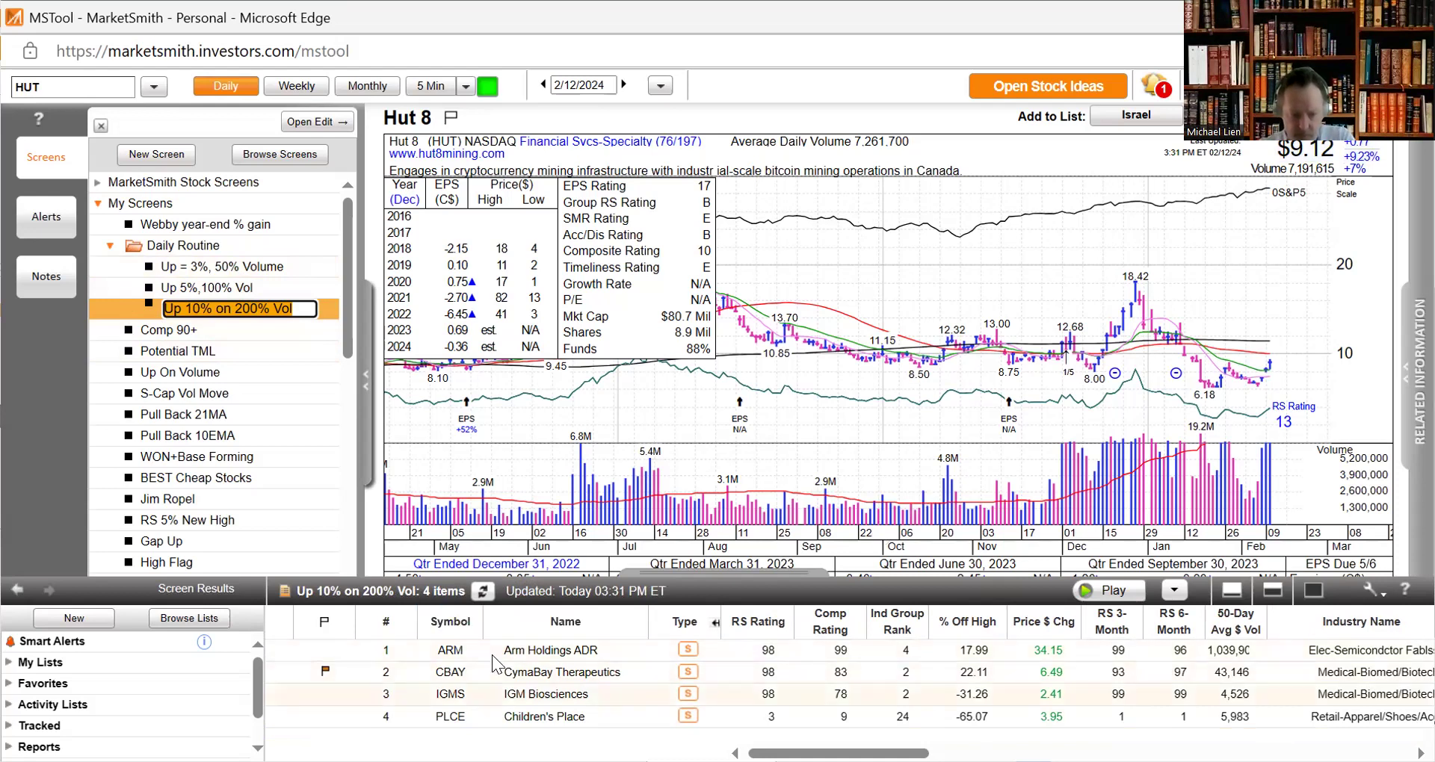
key("Return")
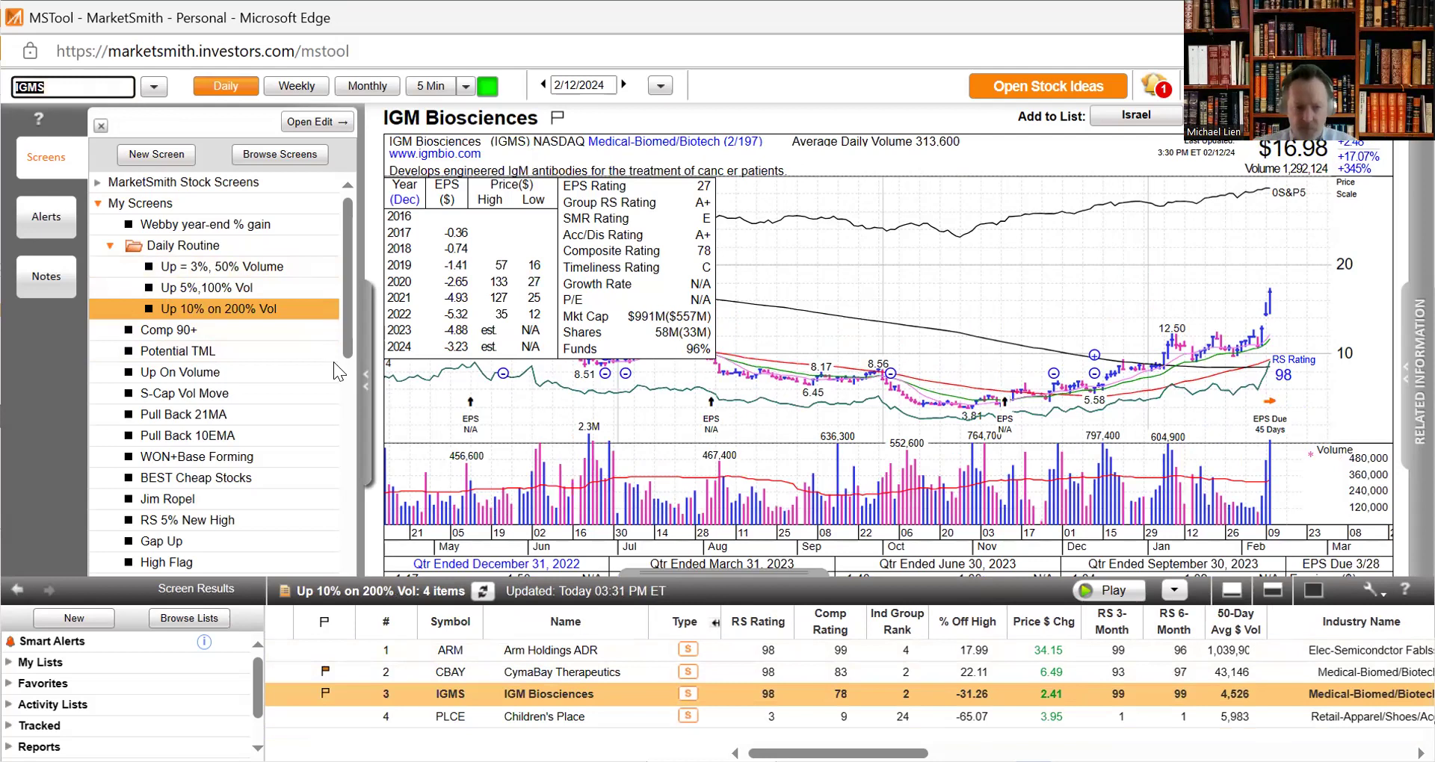
left_click(747, 519)
key("Down")
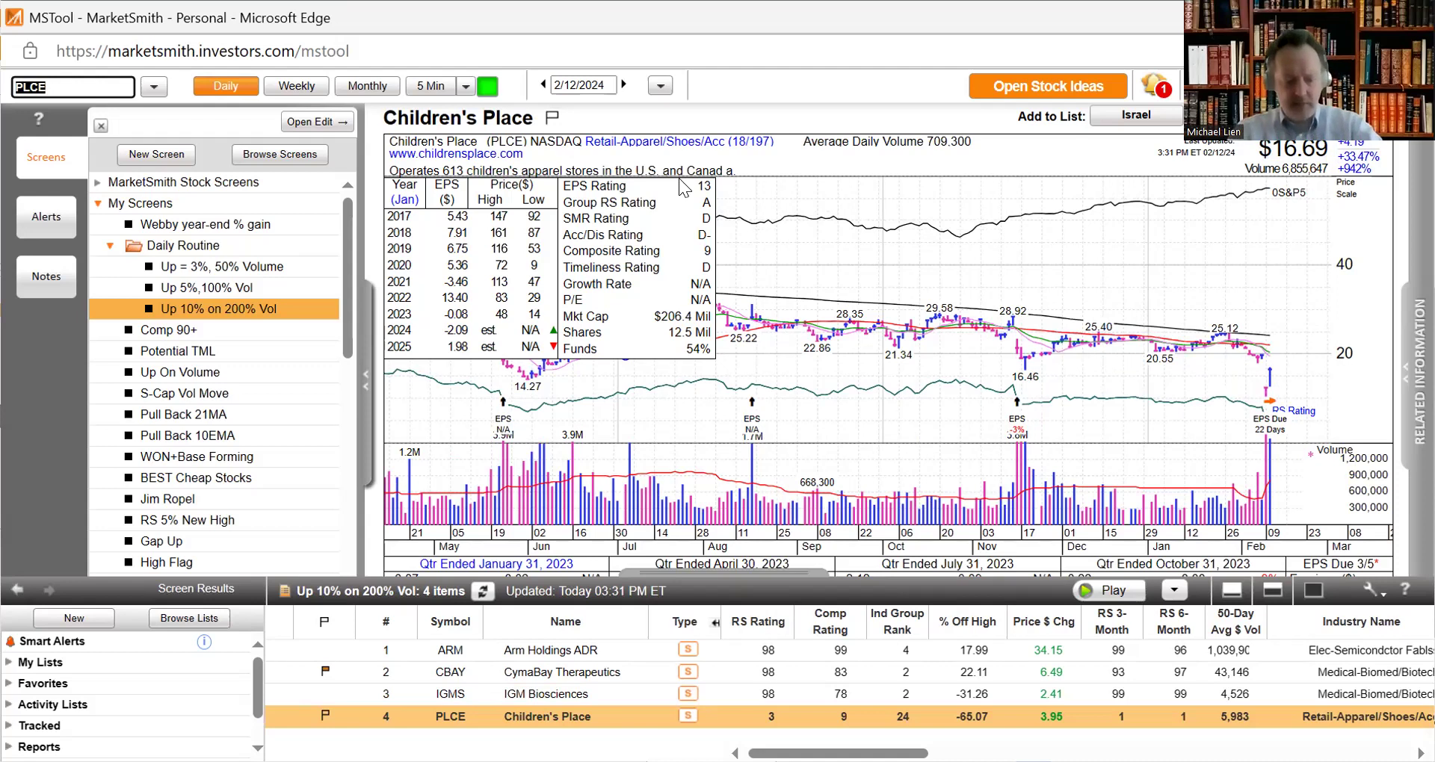
- Look up the daily chart of Expedia (EXPE) and after it the one for ETHE
type("E")
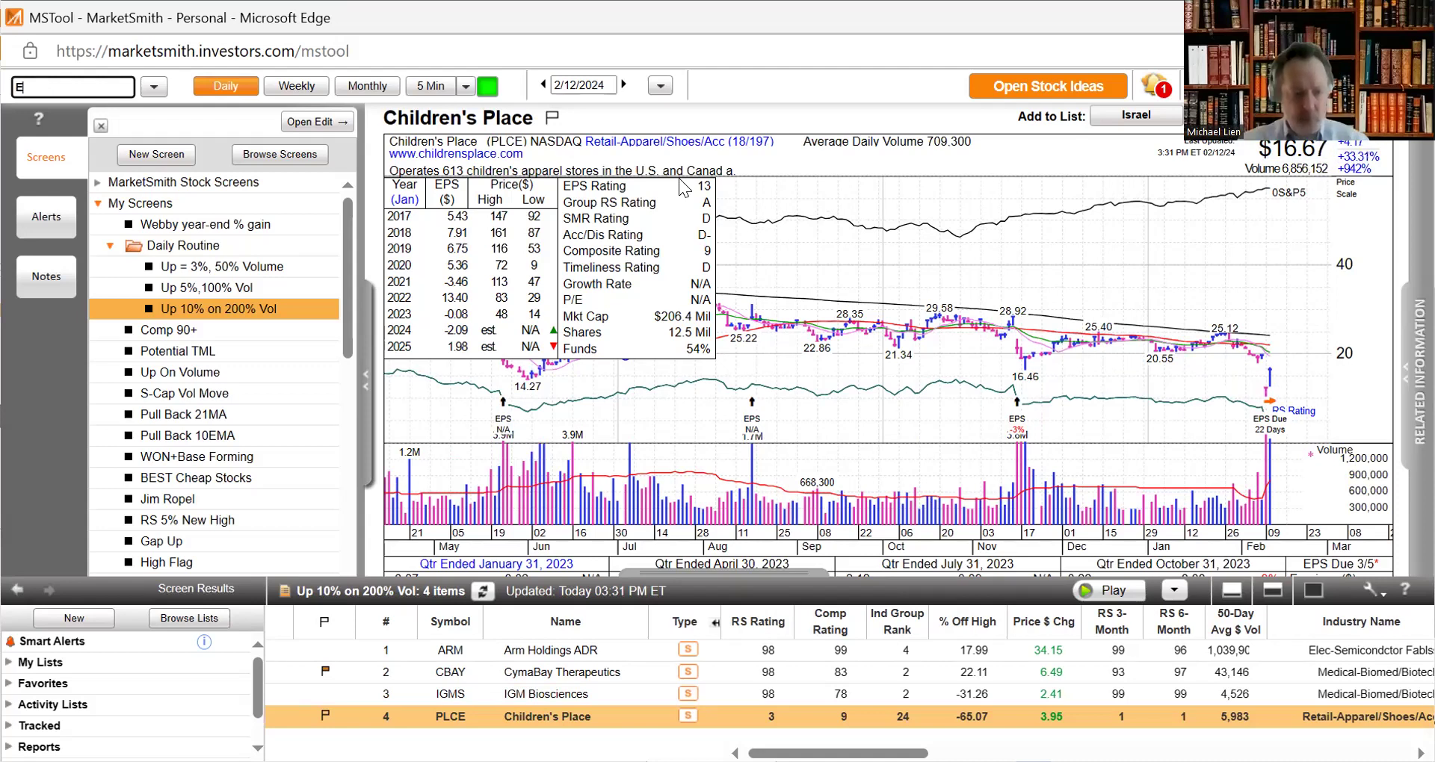
type("XPE")
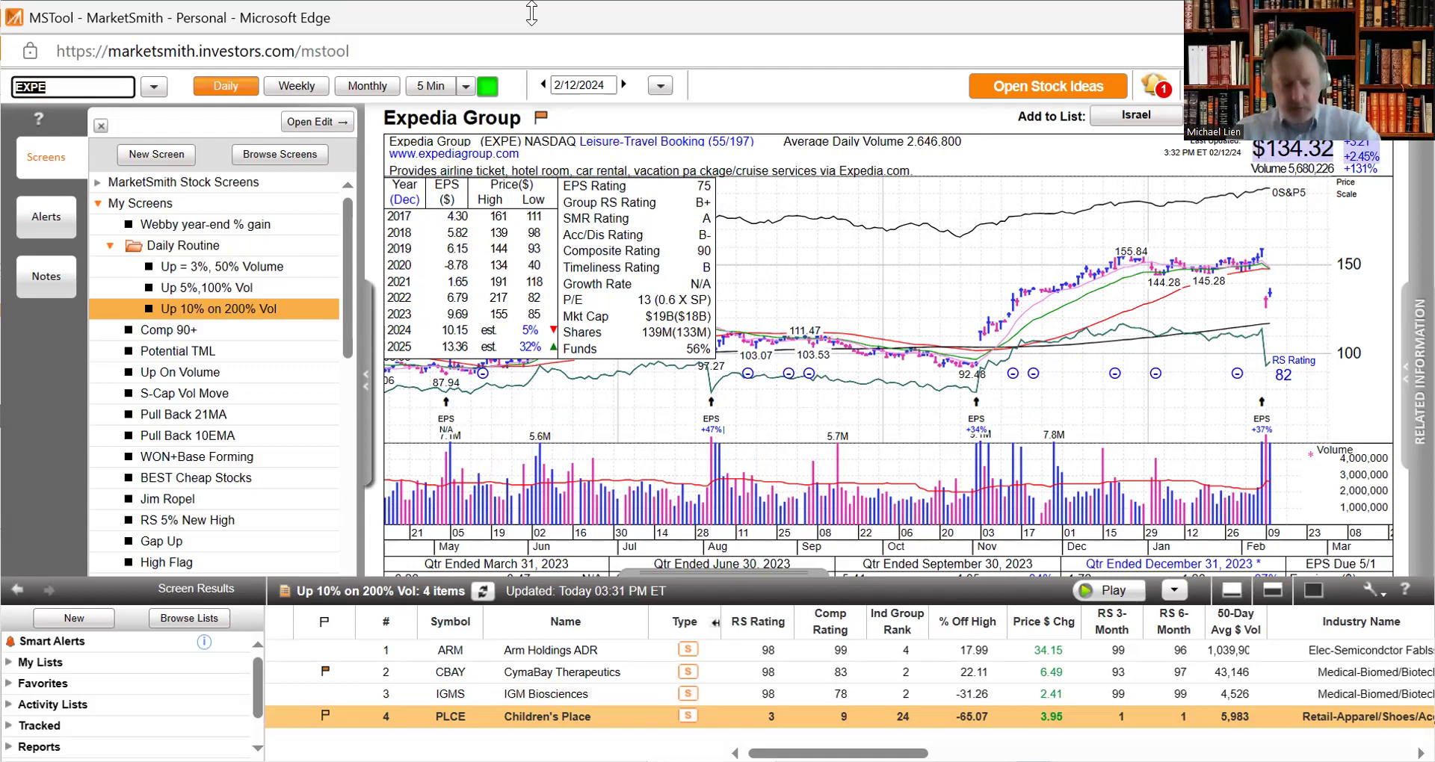
type("E")
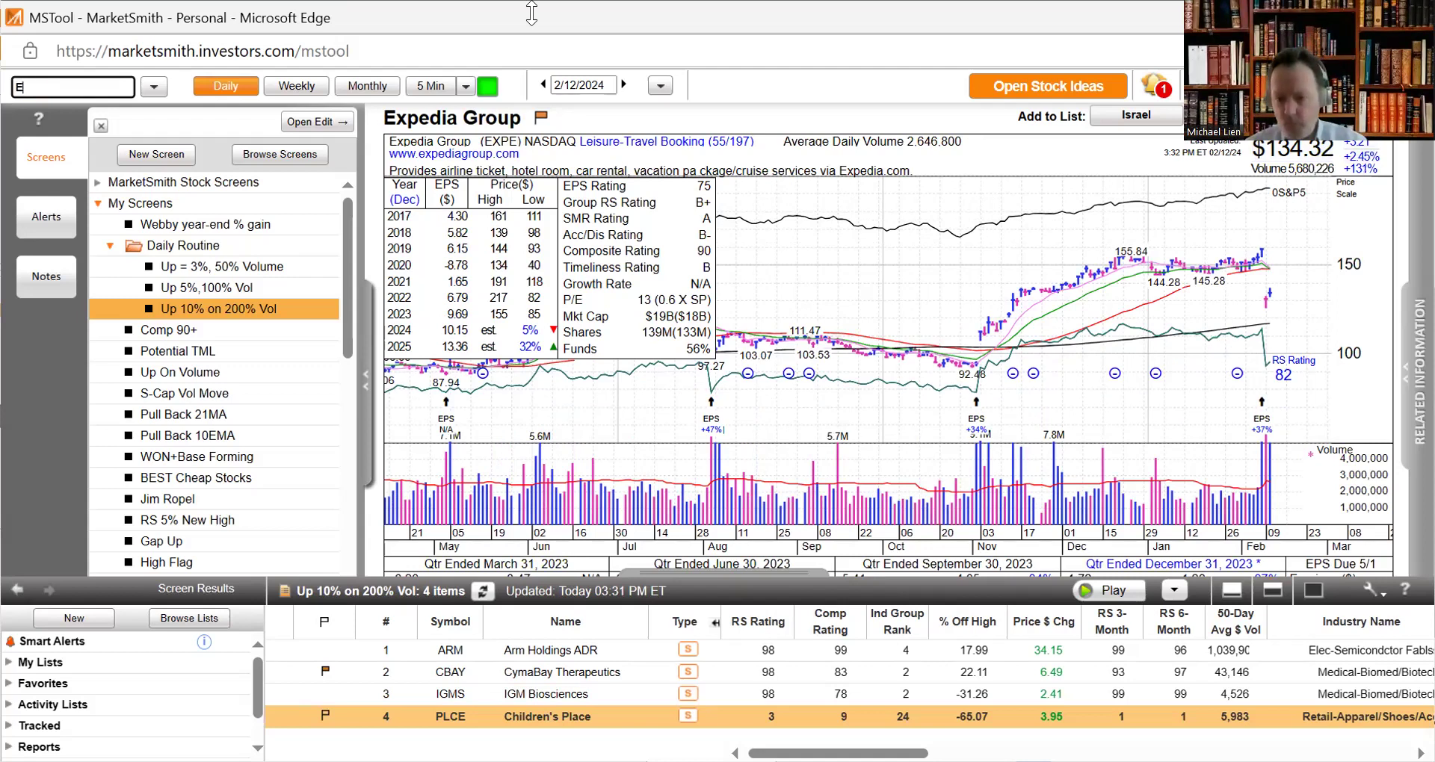
type("THE")
key("Return")
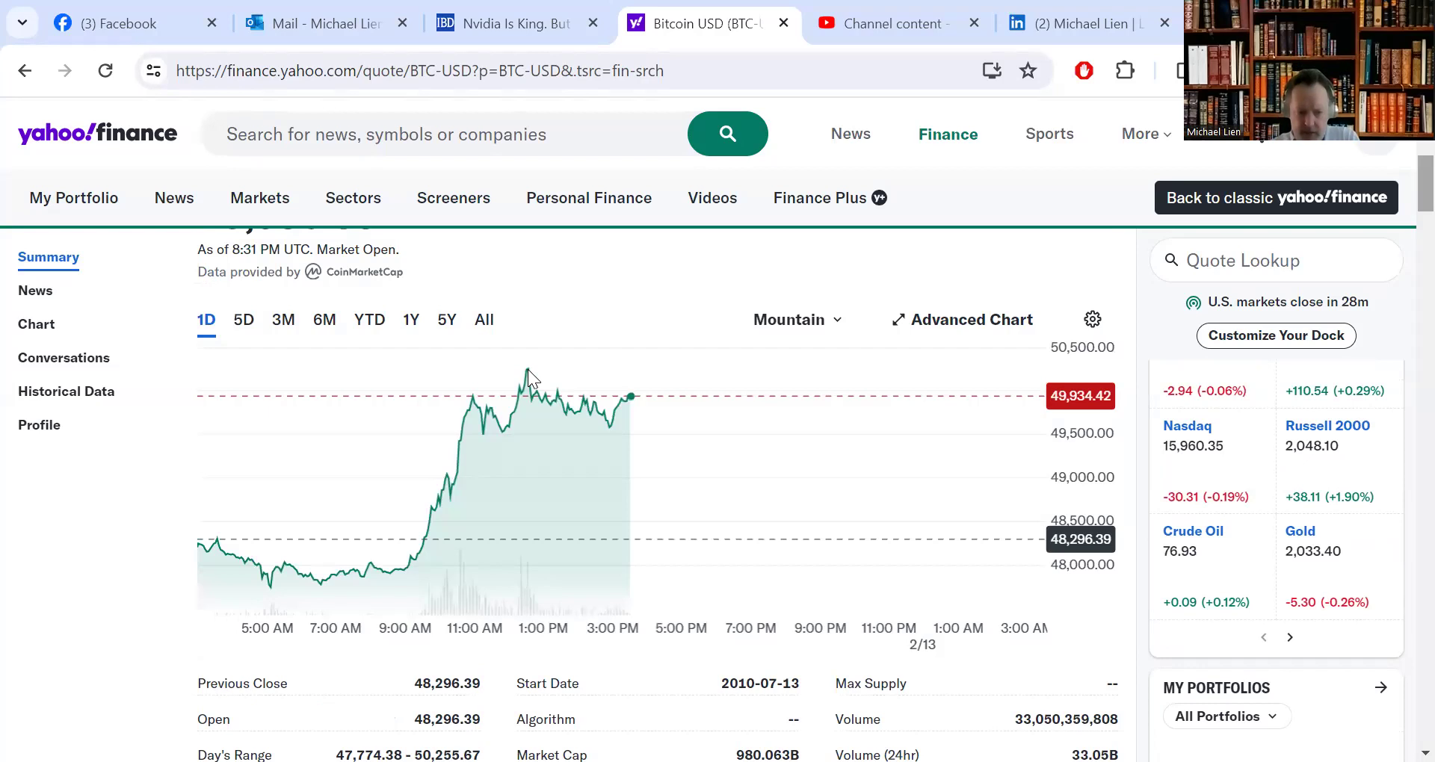
- Switch to Yahoo Finance and examine the one-day Bitcoin USD chart, its key statistics and its overview
mouse_move(527, 370)
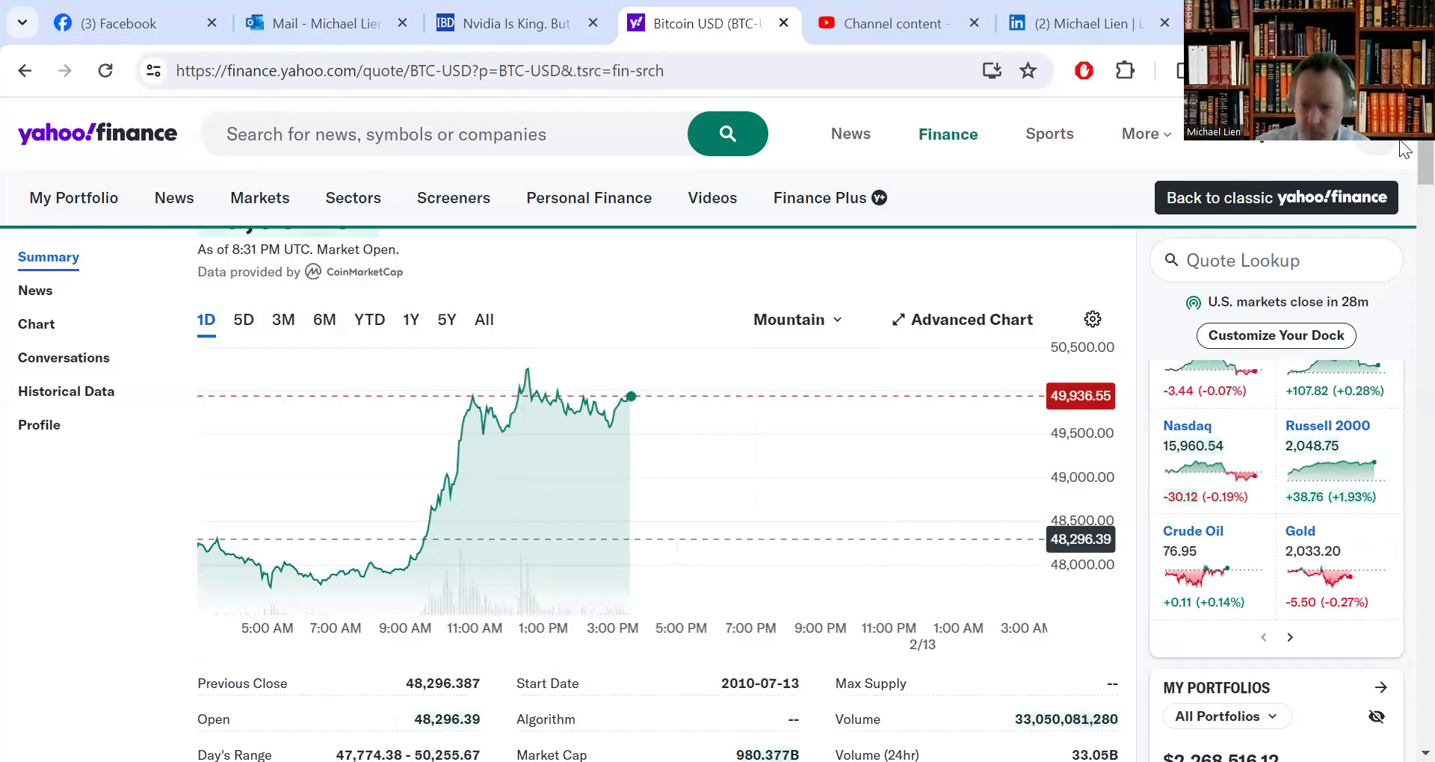
scroll(1402, 148, "down", 5)
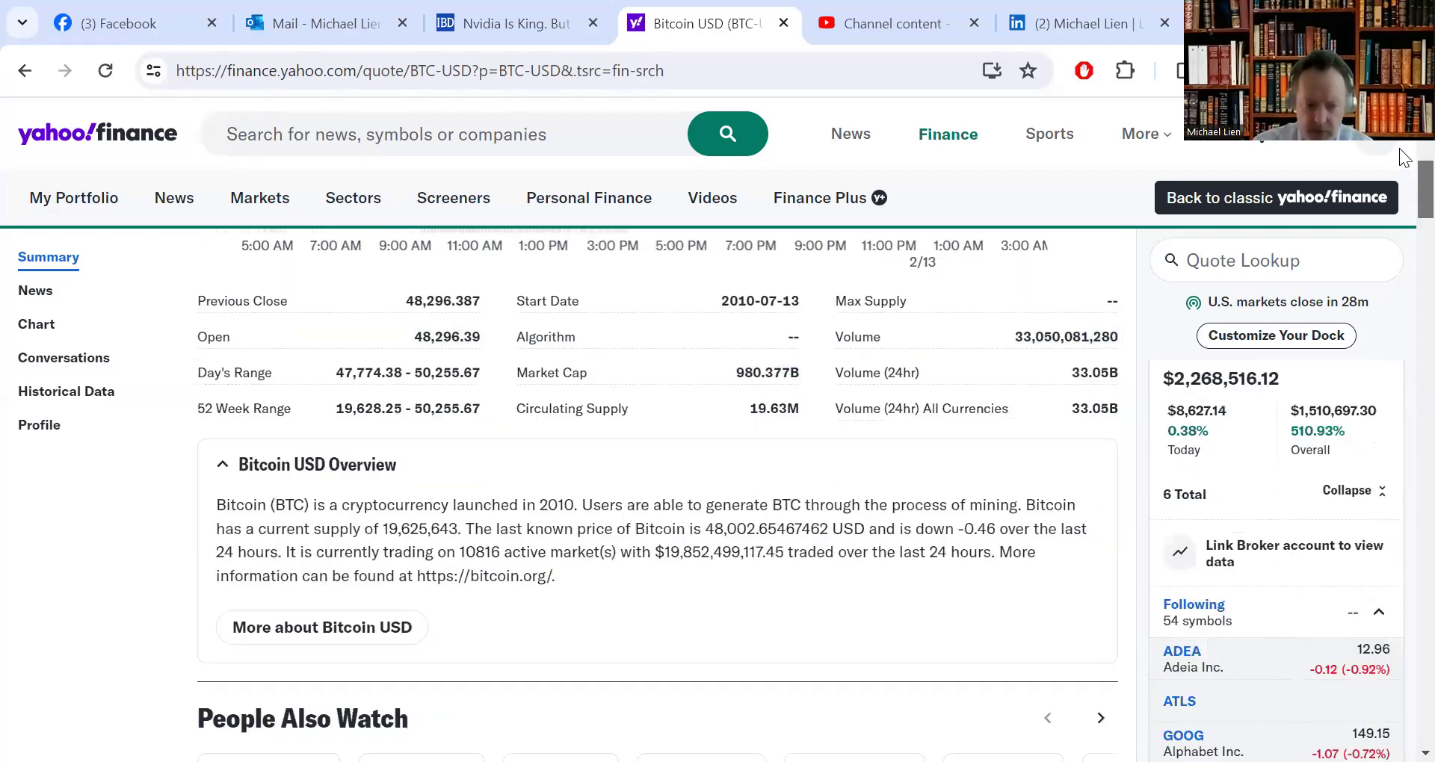
- Show the five-day Bitcoin USD price chart and examine it
scroll(1402, 148, "up", 5)
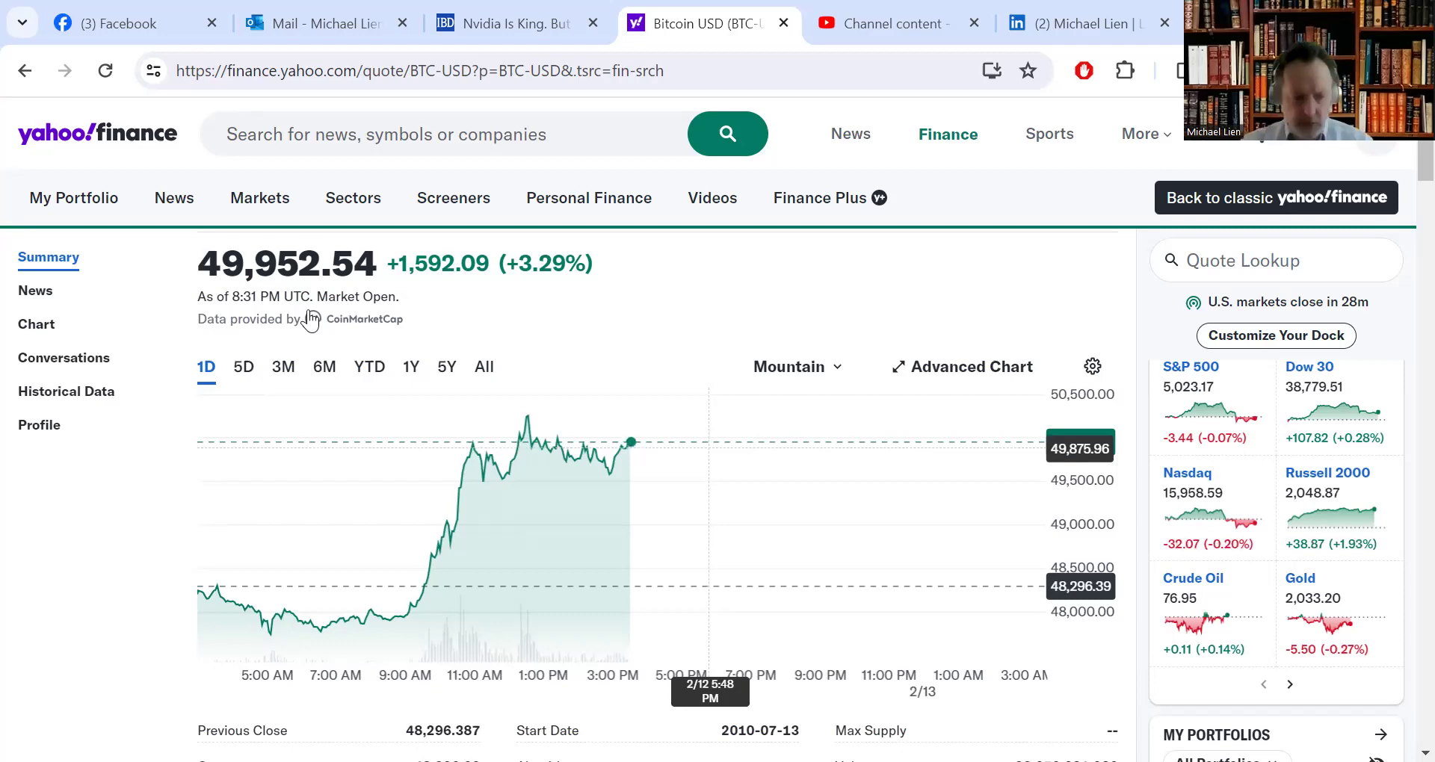
left_click(246, 368)
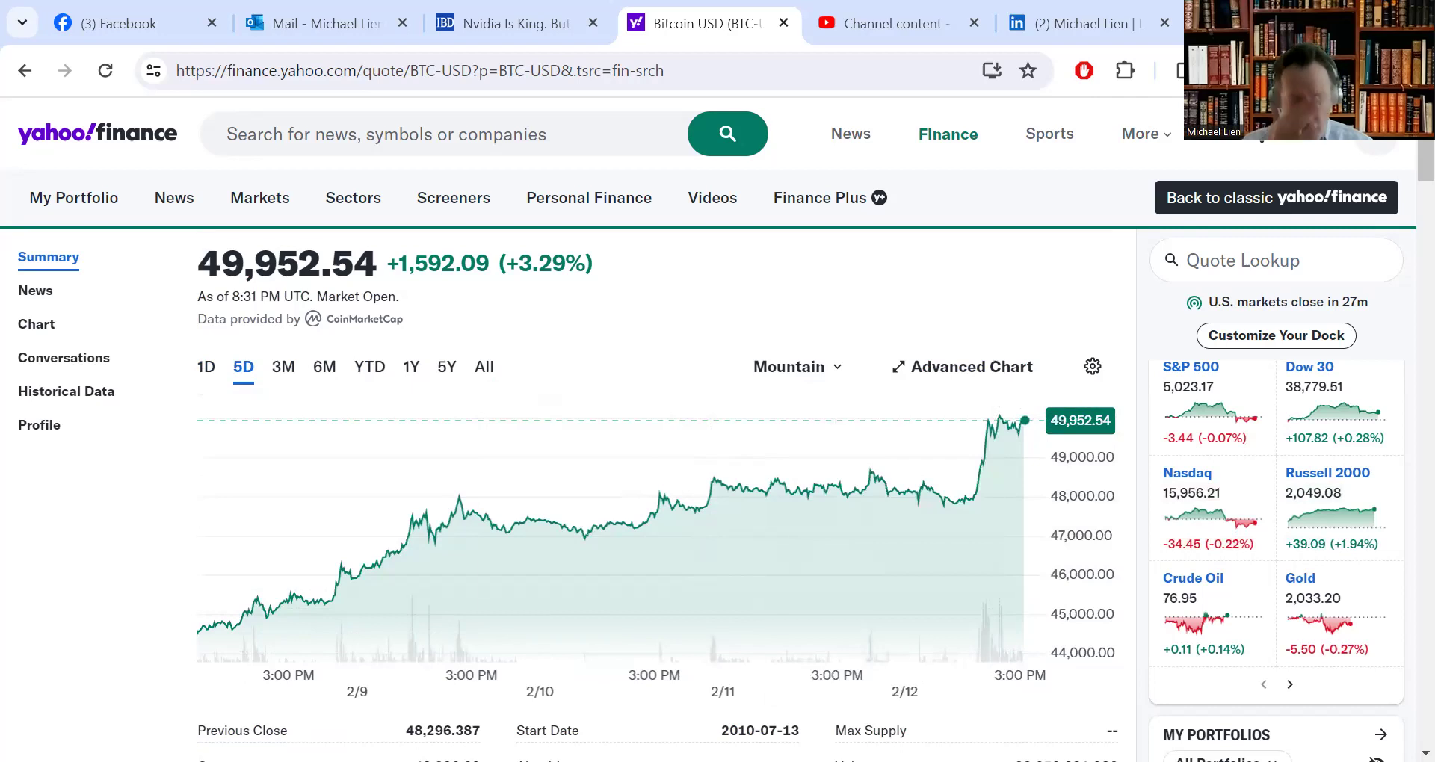
mouse_move(556, 521)
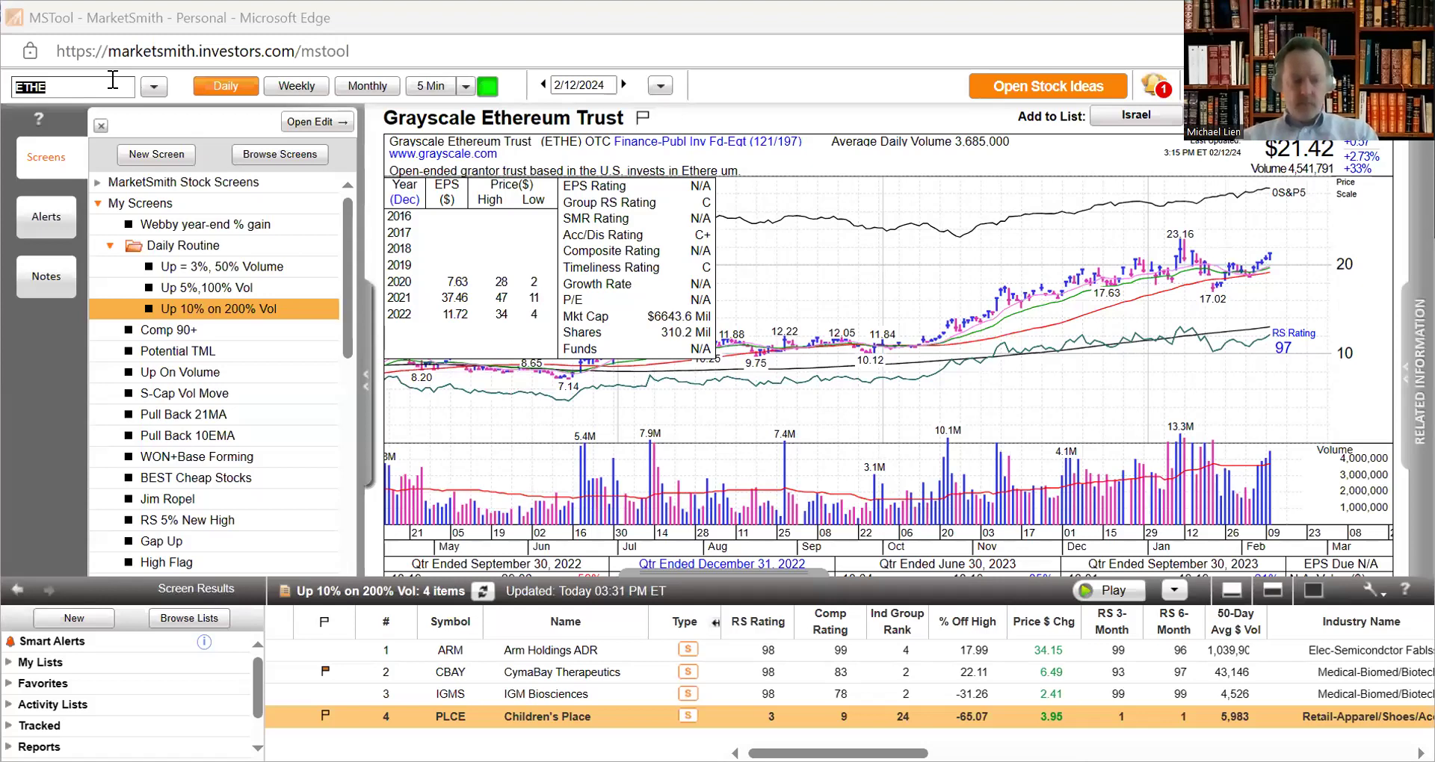
- Switch to MarketSmith and view the daily charts of the bitcoin funds BITO and GBTC
type("BI")
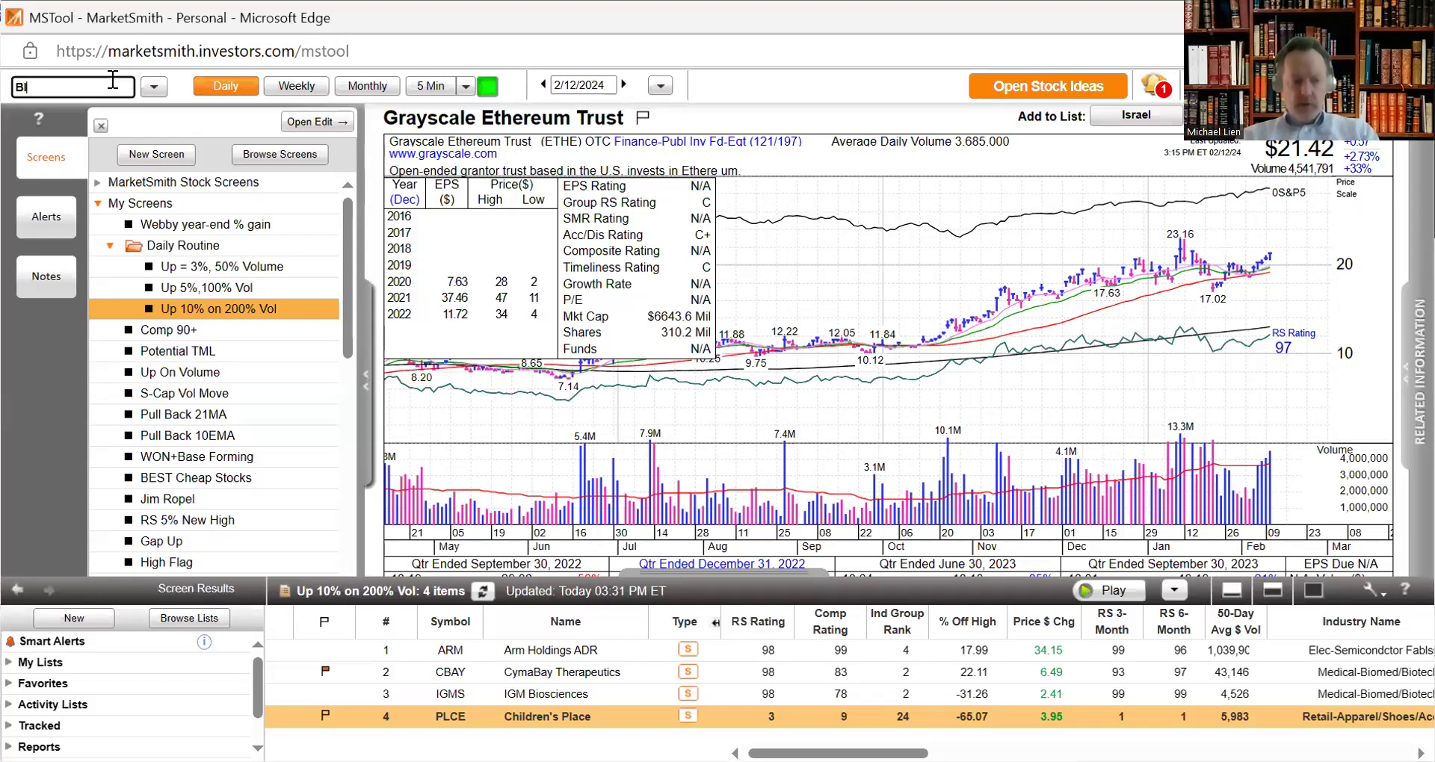
type("TO")
key("Return")
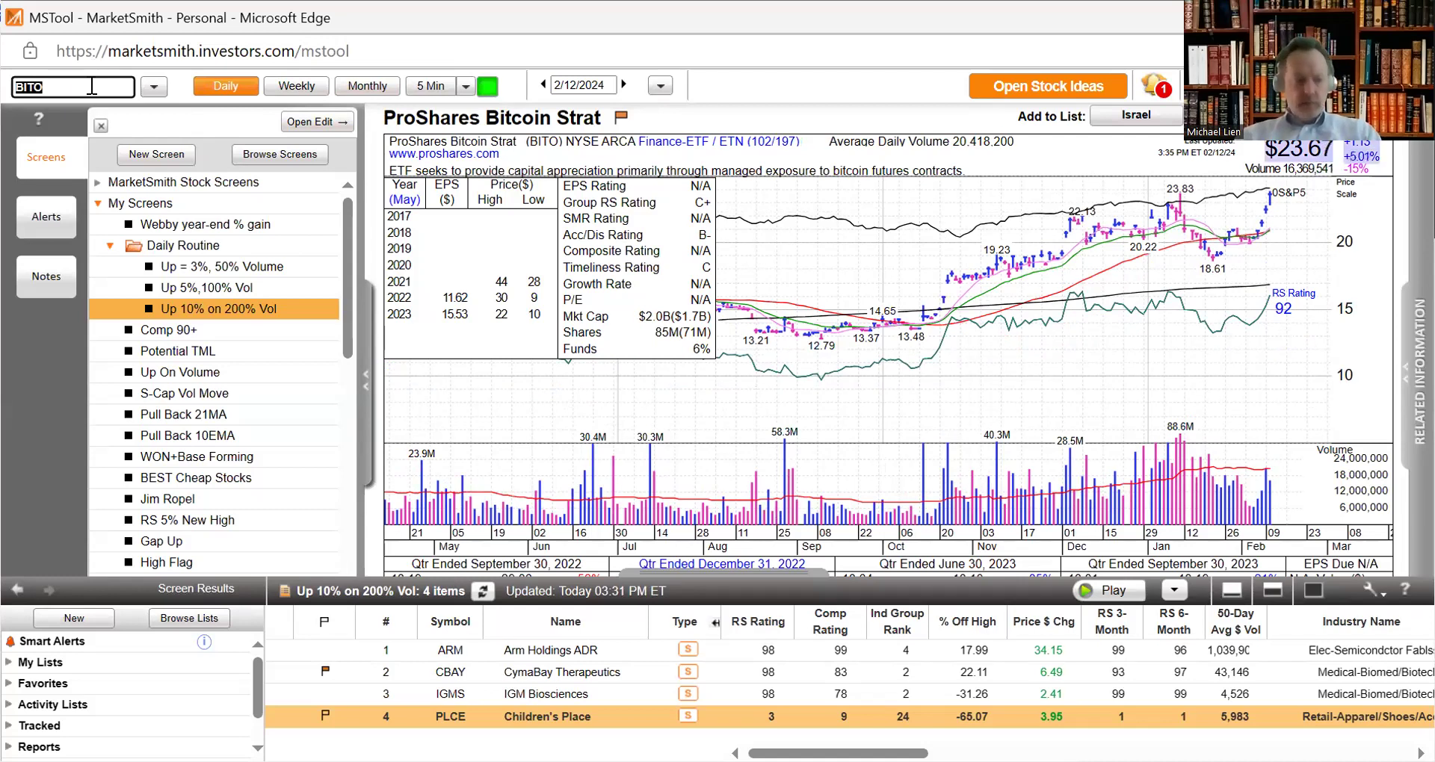
key("BackSpace")
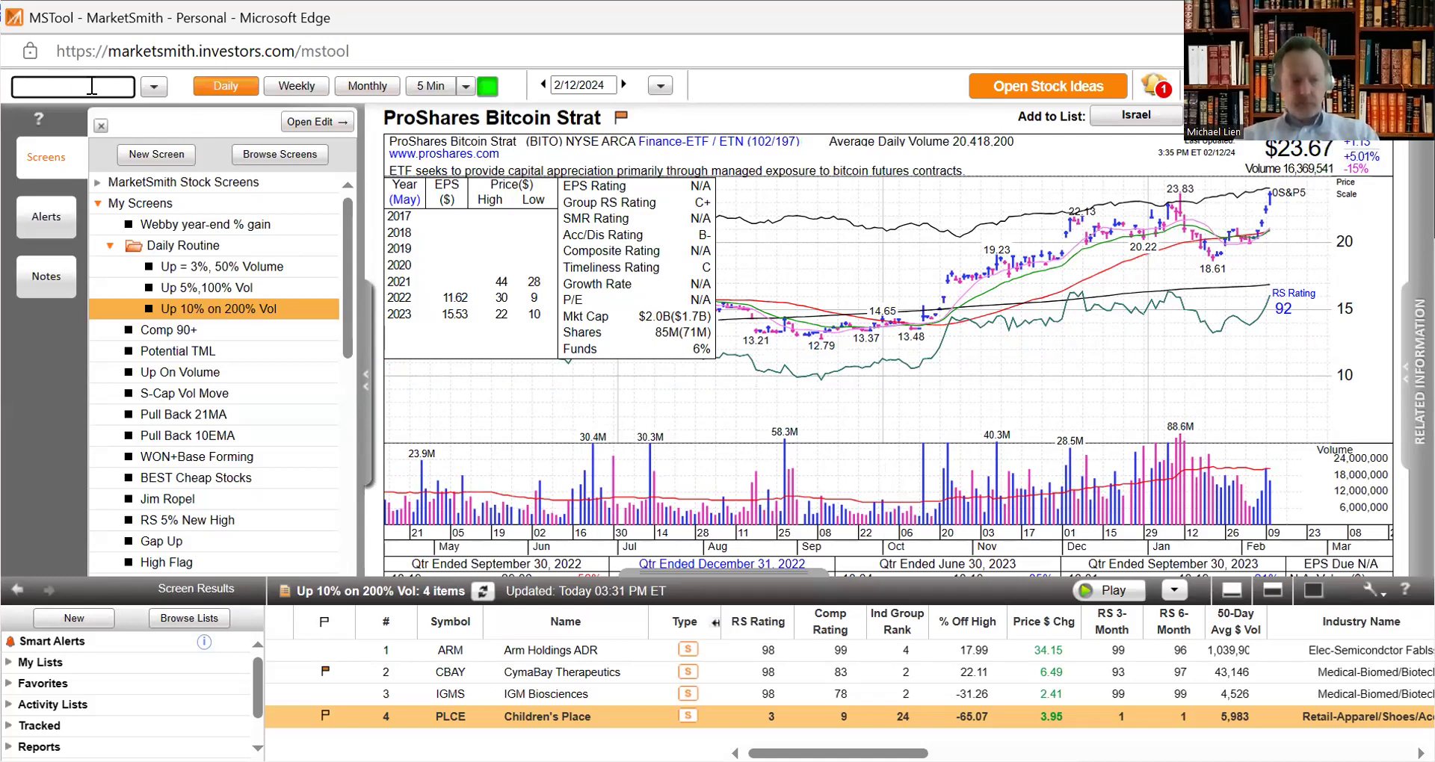
type("GBTC")
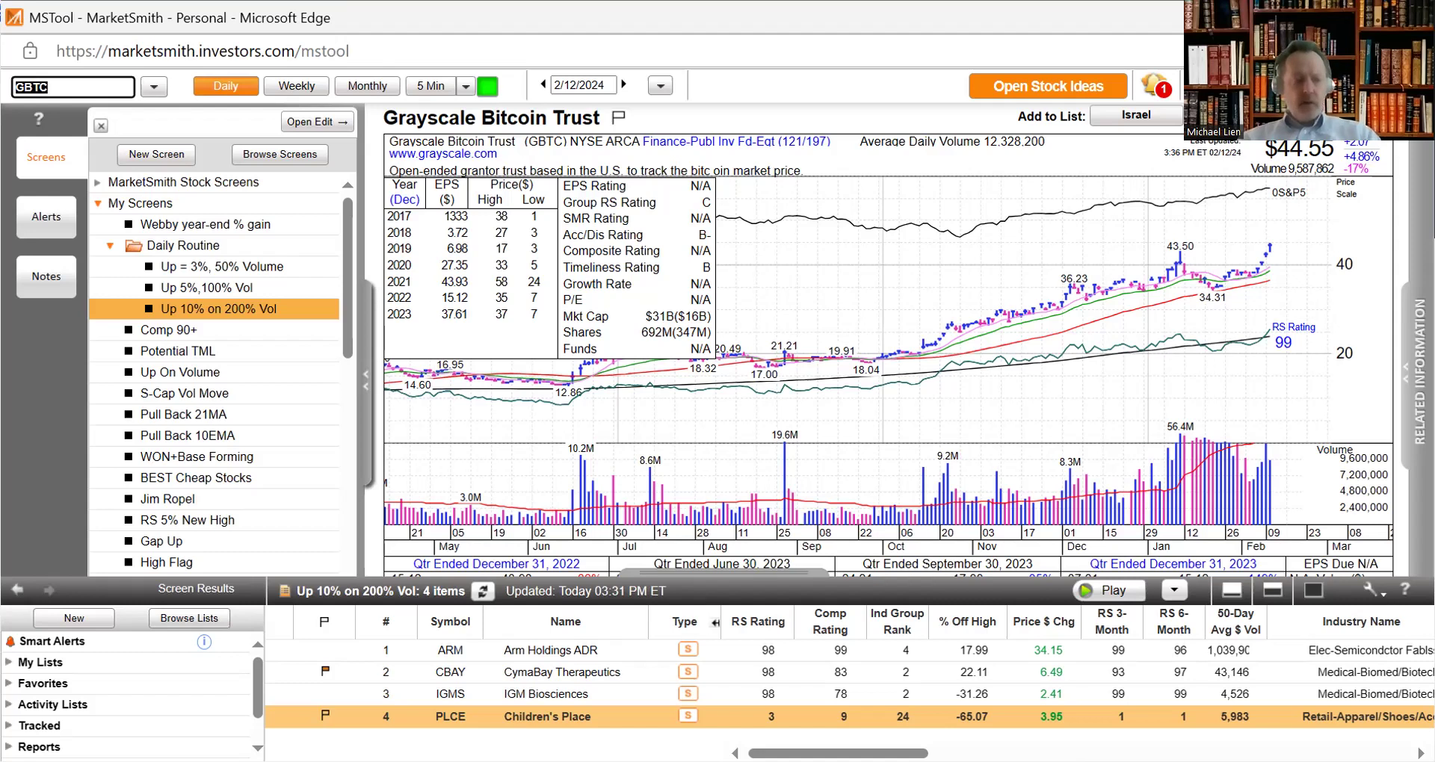
type("G")
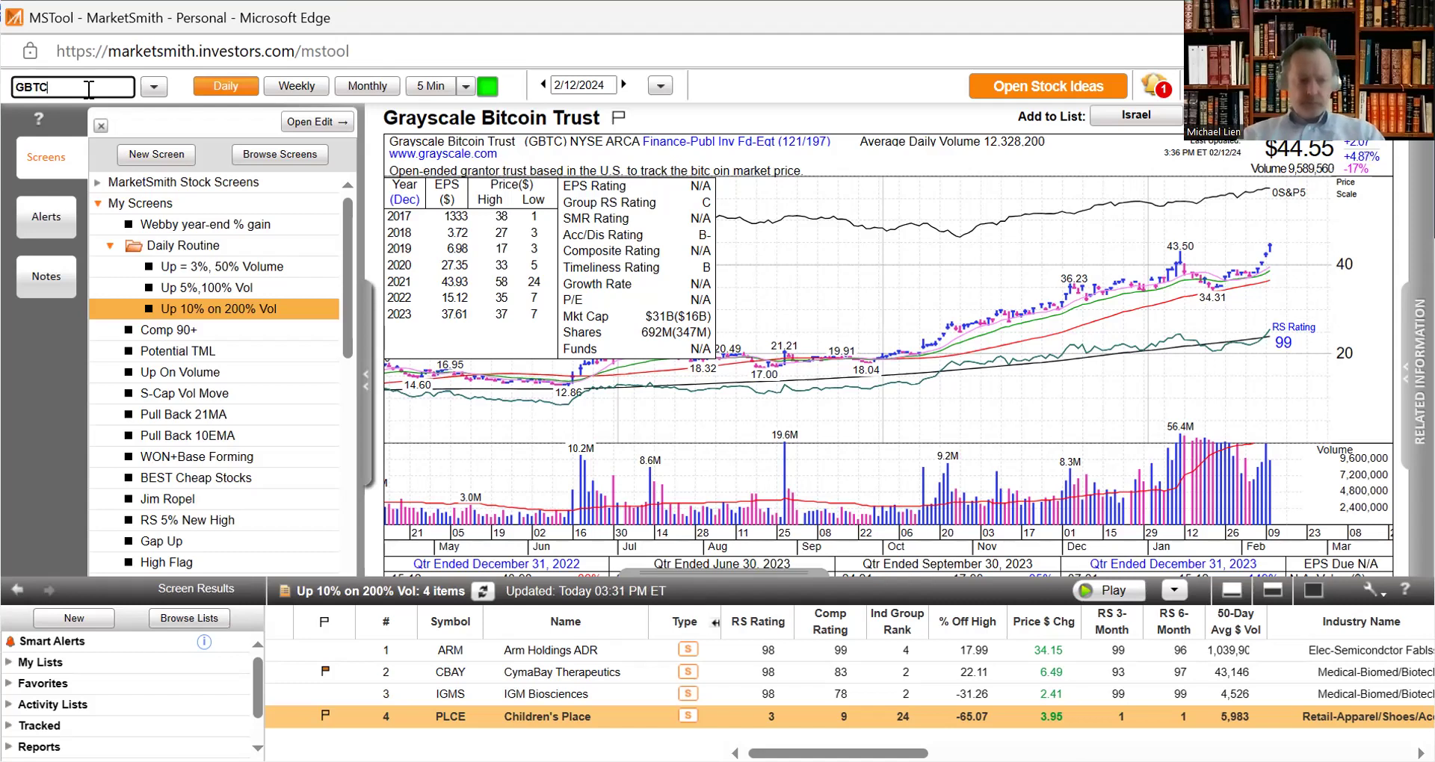
- Look up the daily chart of e.l.f. Beauty (ELF) and after it the one for GitLab (GTLB)
key("BackSpace")
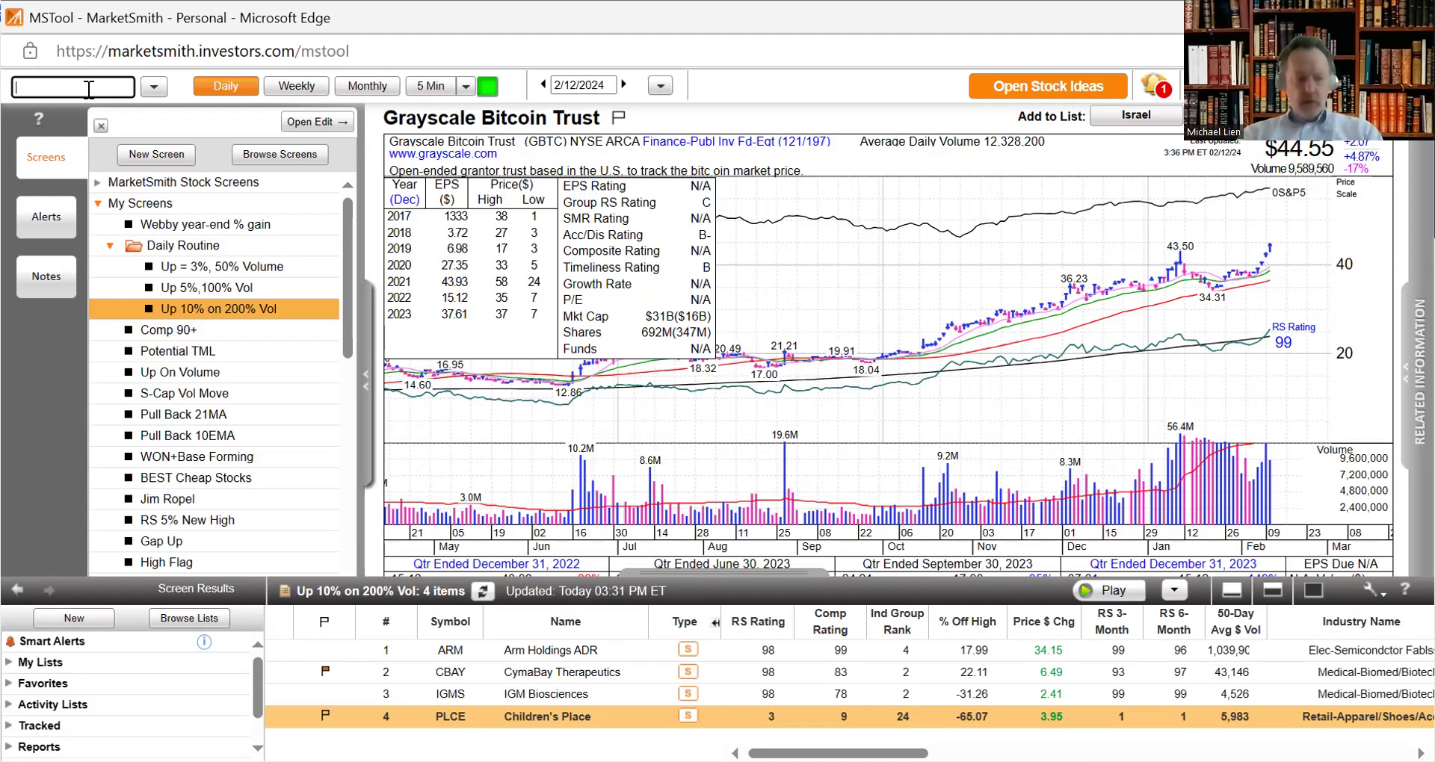
type("E")
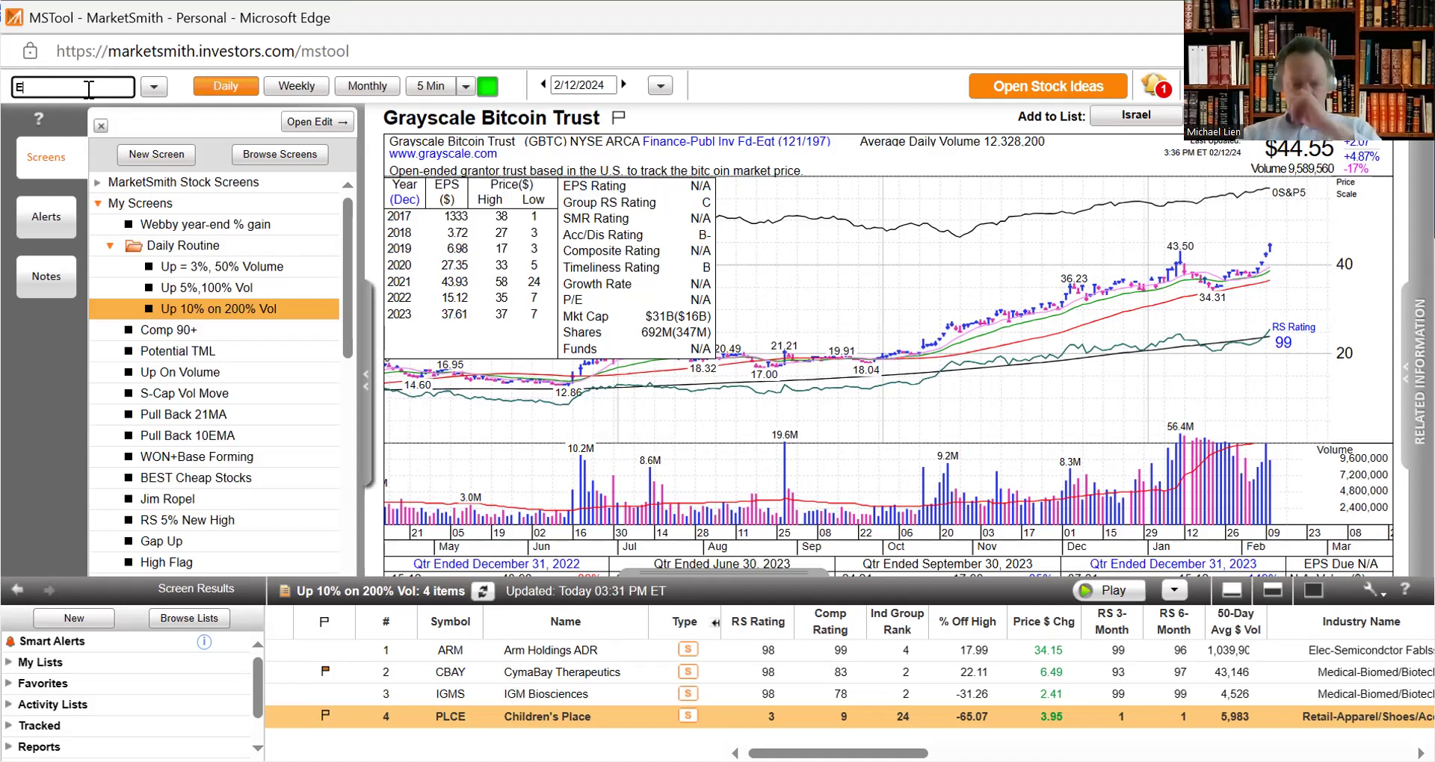
type("LF")
key("Return")
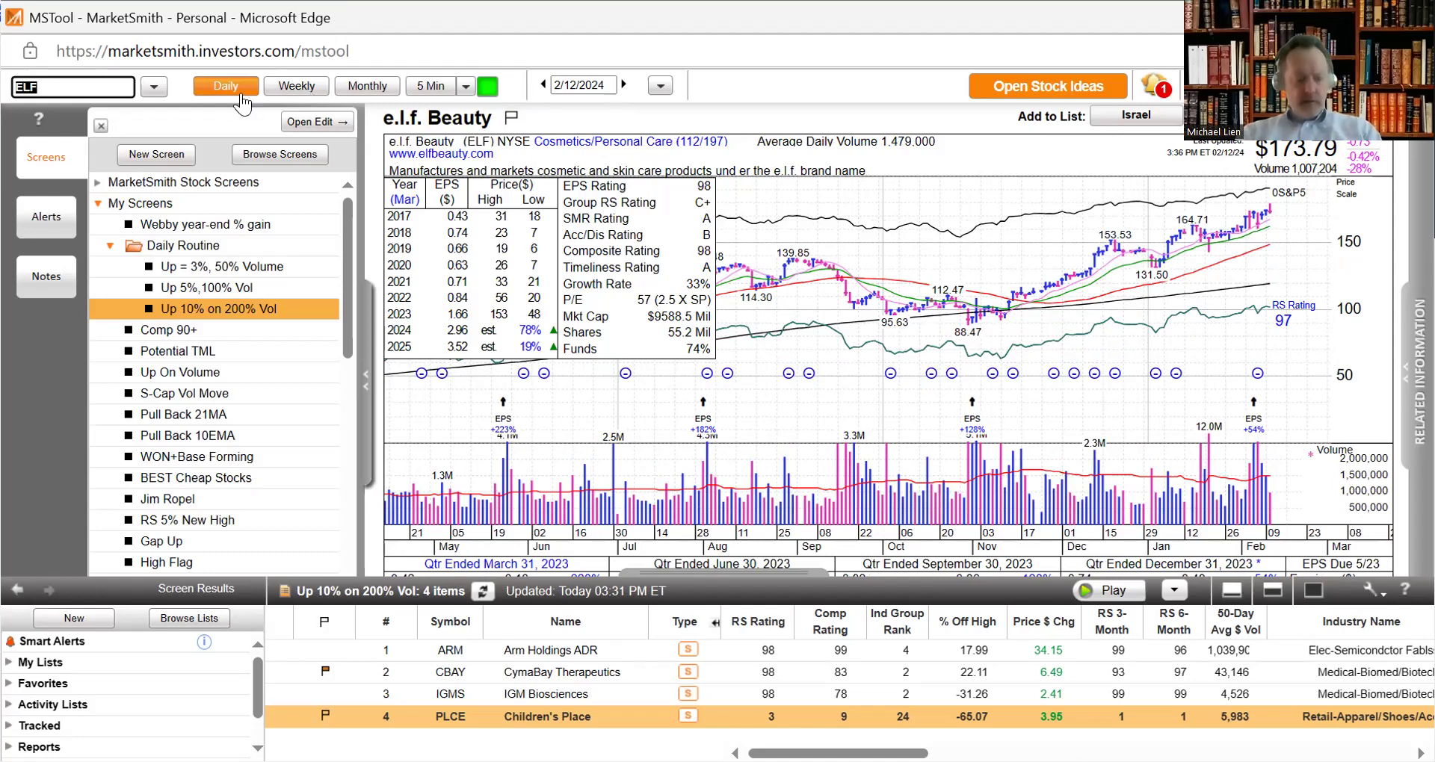
type("GT")
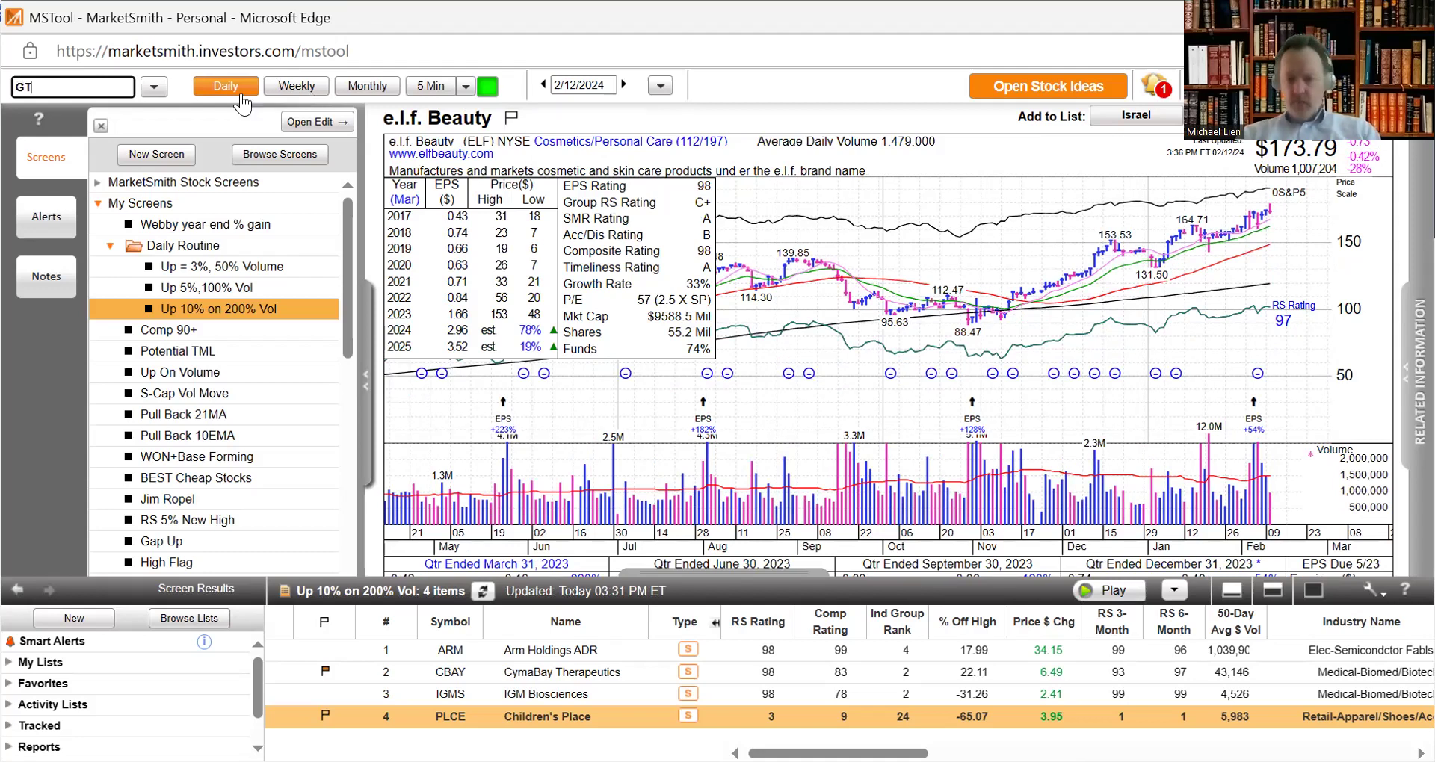
type("LB")
key("Return")
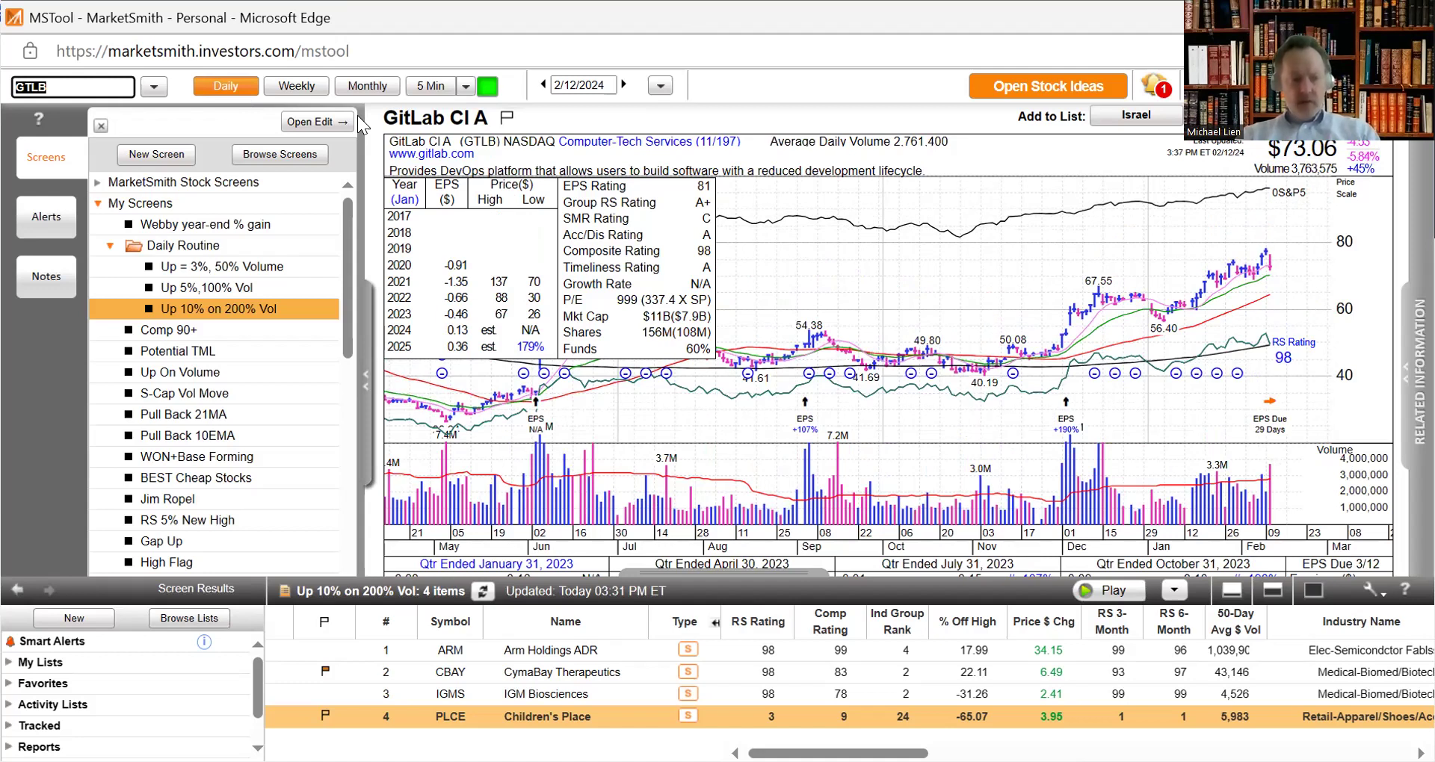
- Display the daily chart of MicroStrategy (MSTR) and look up META after it
type("MSTR")
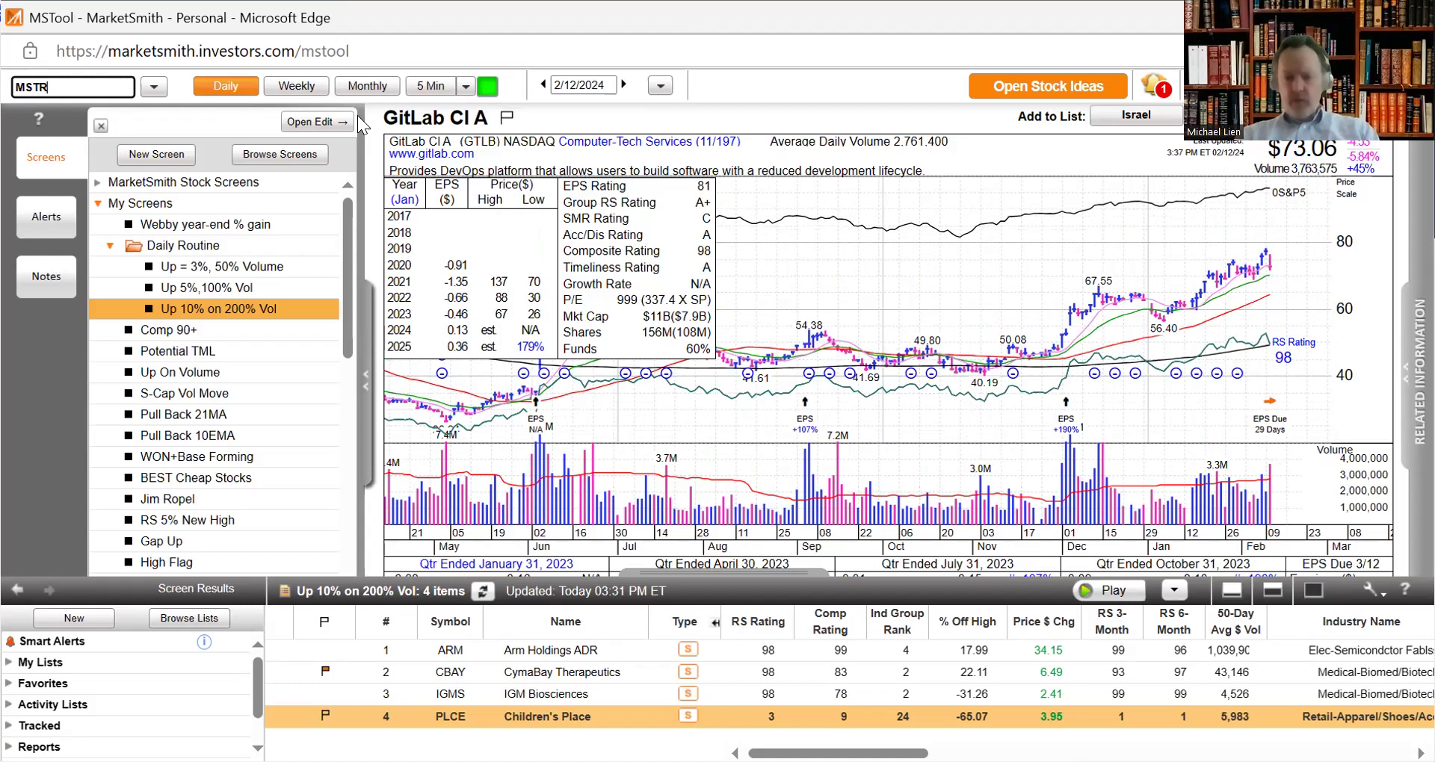
key("Return")
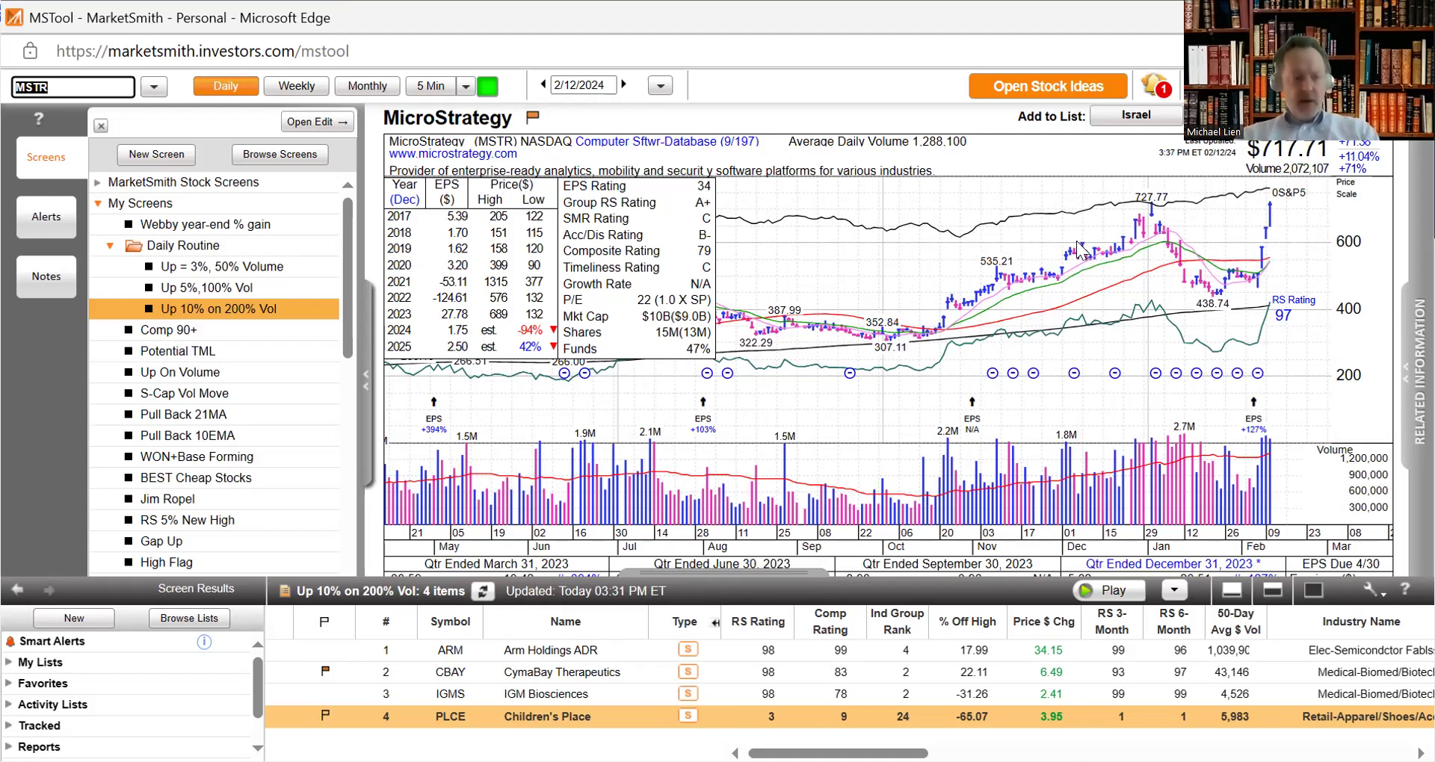
type("META")
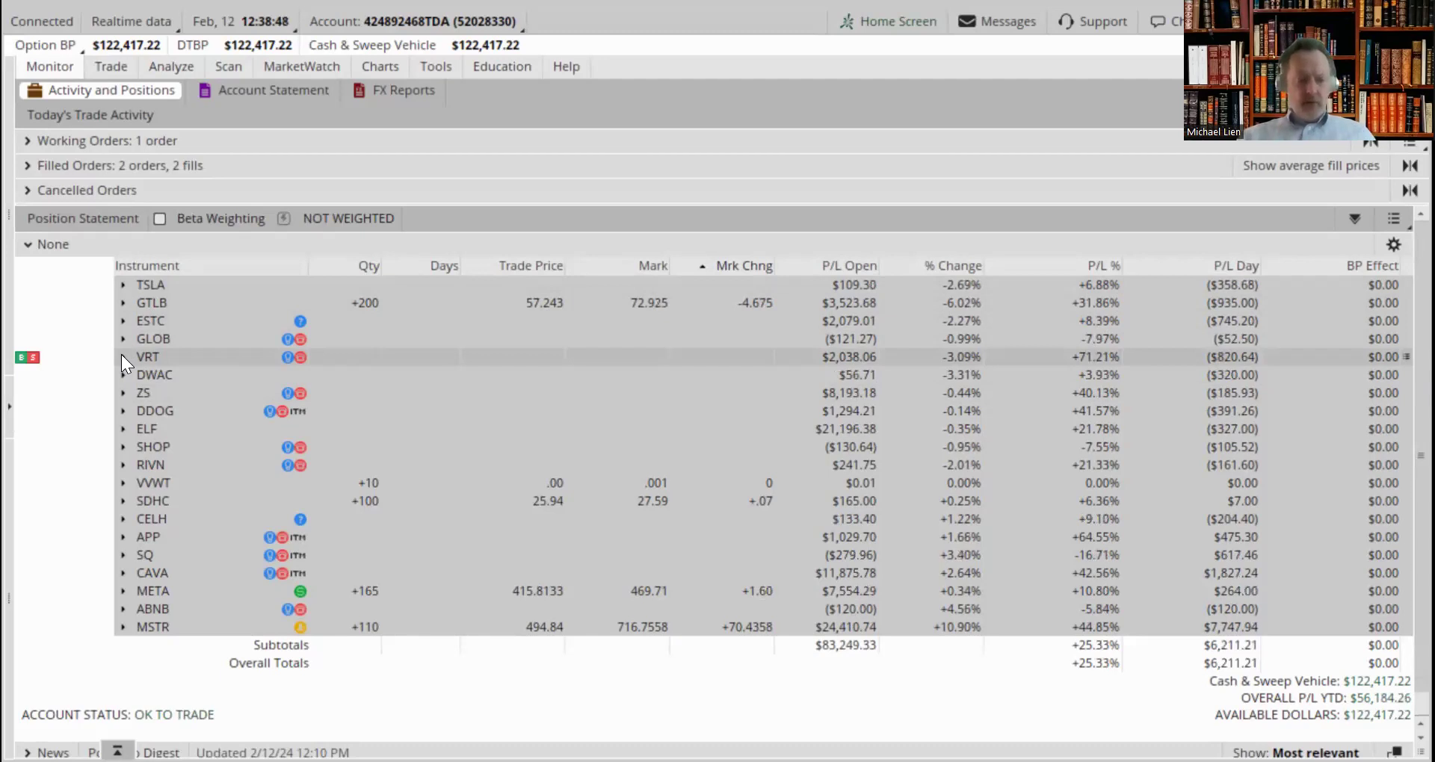
- Switch to thinkorswim and inspect the individual holdings of the VRT and ZS positions, collapsing each one again
left_click(122, 355)
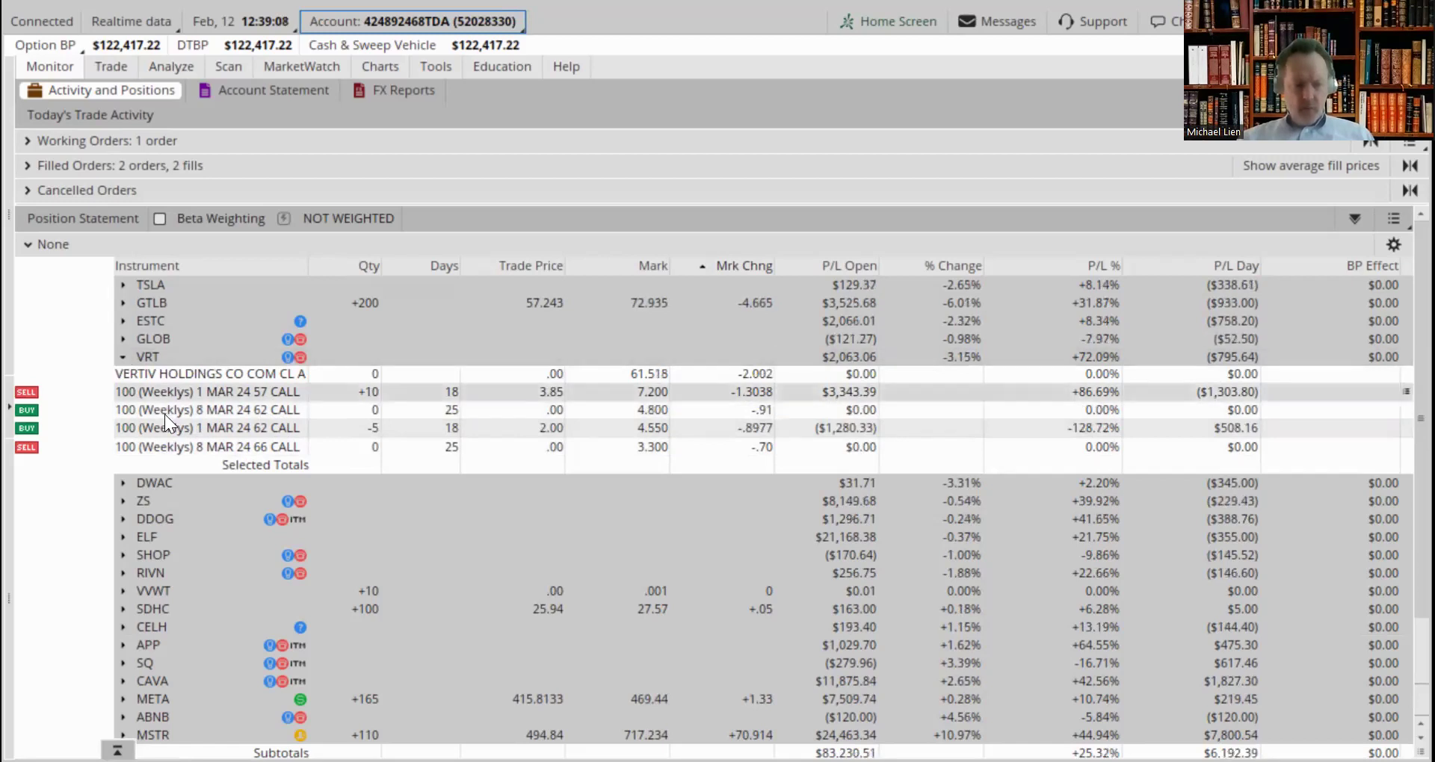
left_click(124, 358)
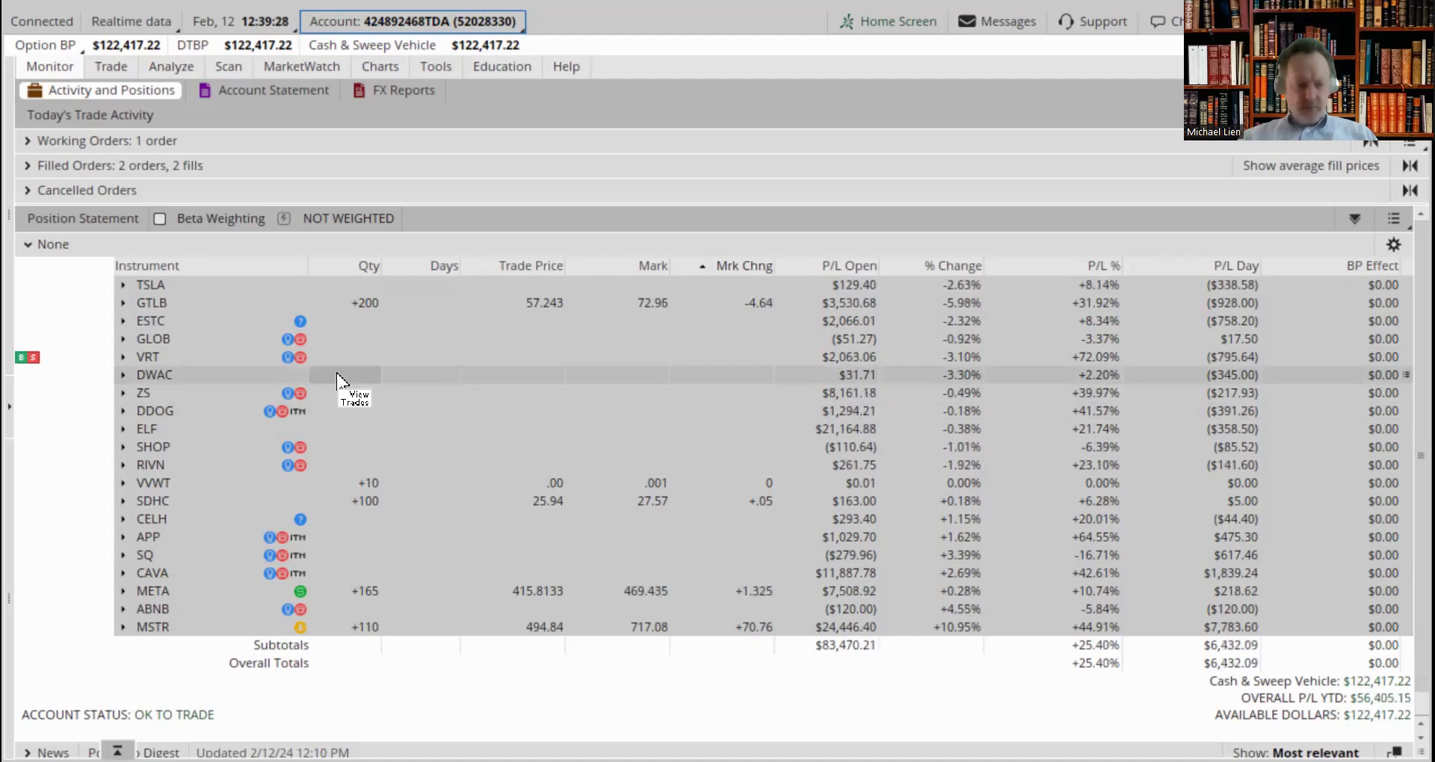
left_click(120, 390)
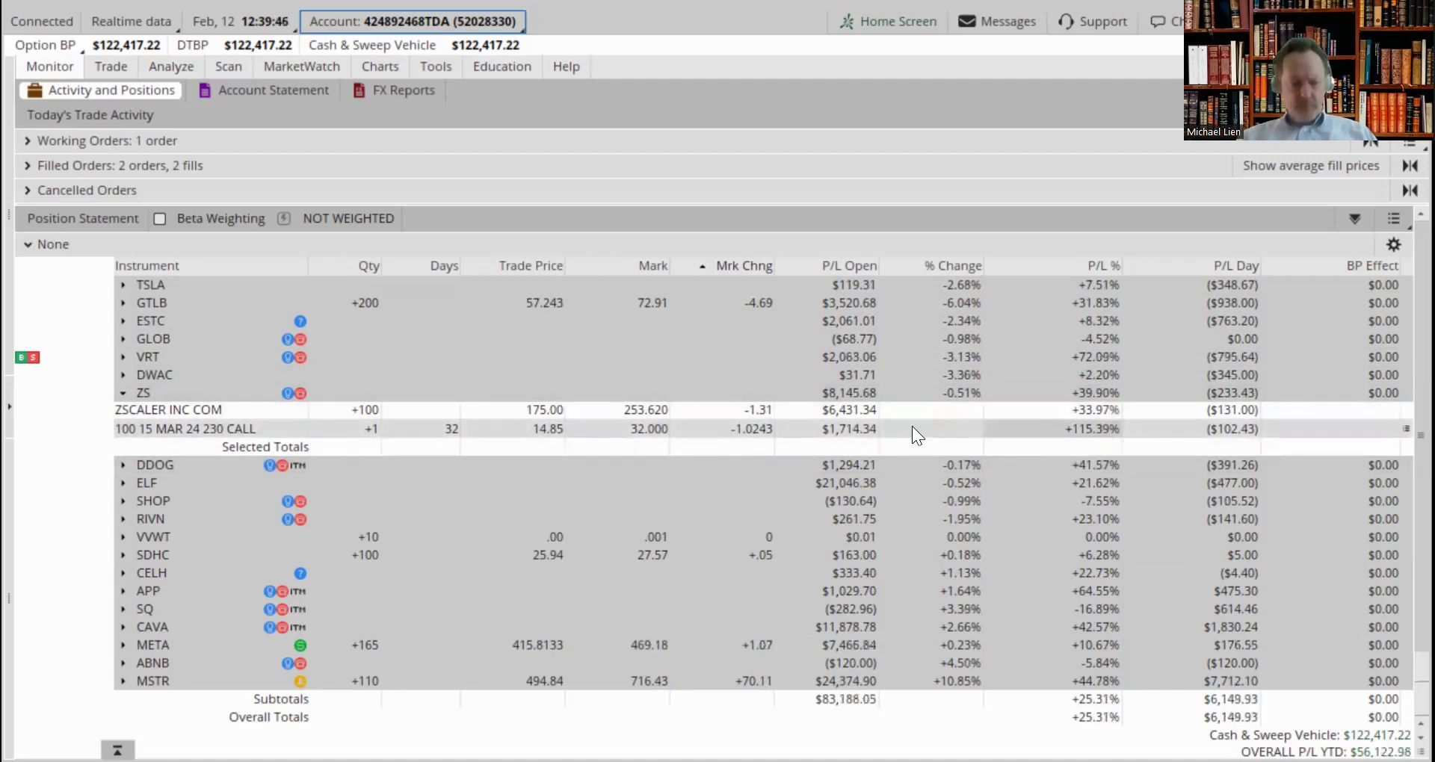
left_click(122, 393)
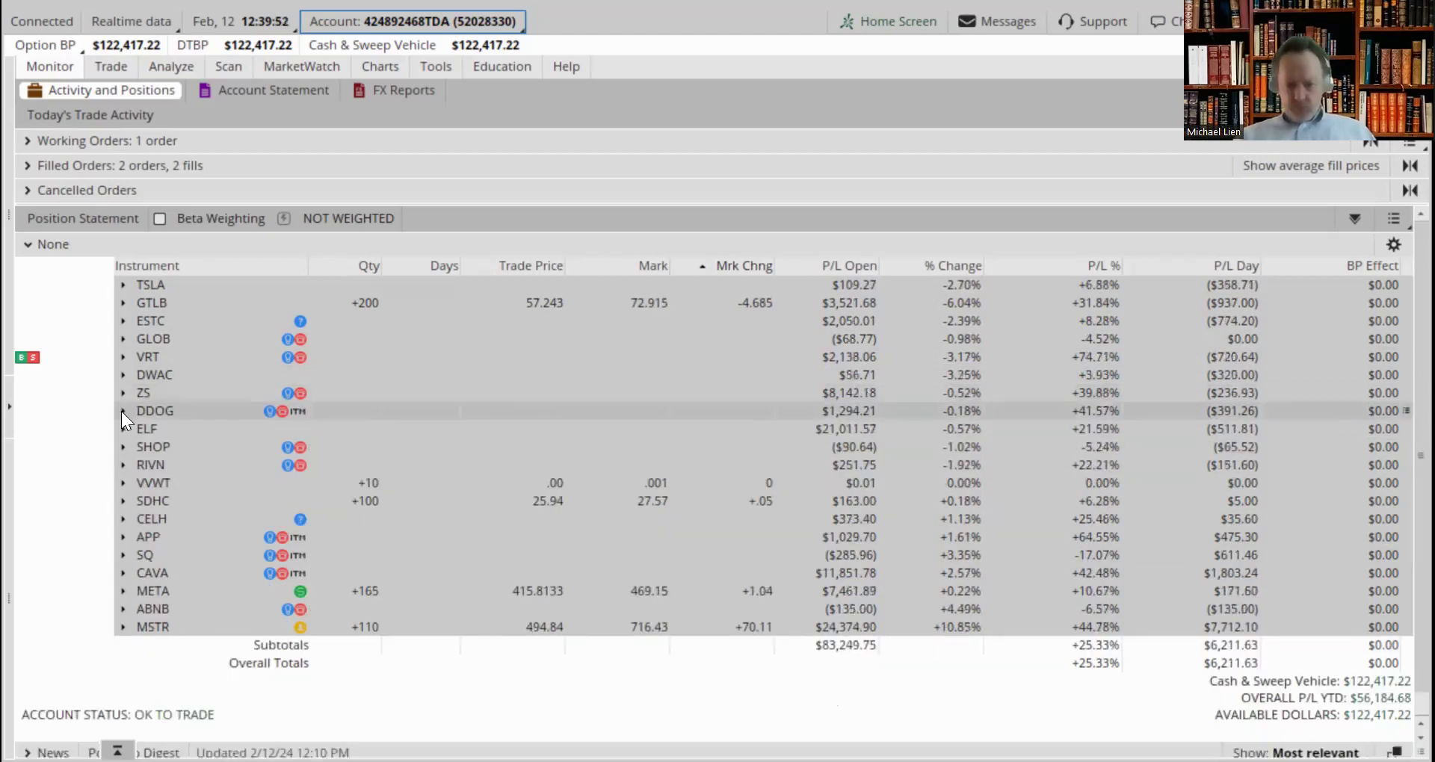
- Review the option and share holdings within the DDOG and ELF positions, collapsing each after viewing
left_click(122, 411)
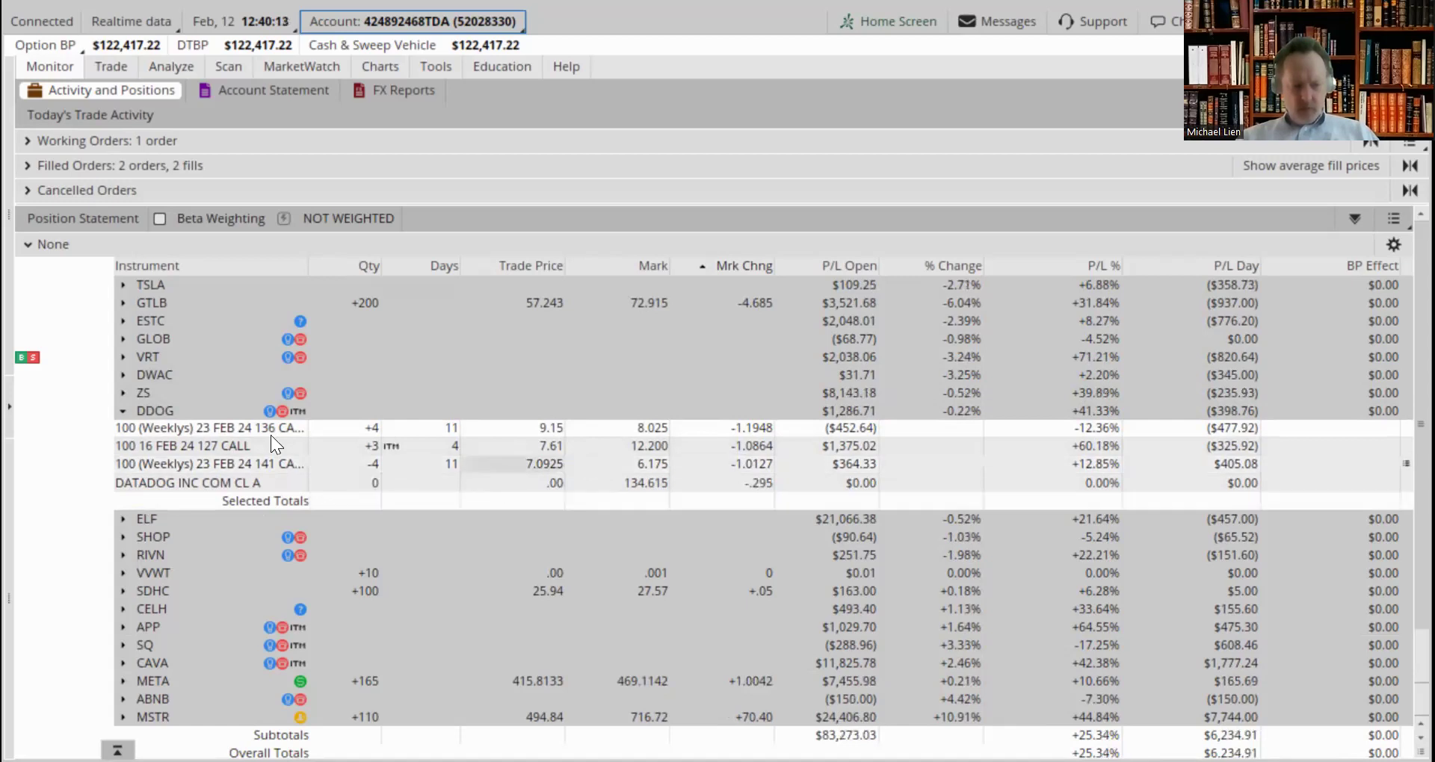
left_click(123, 412)
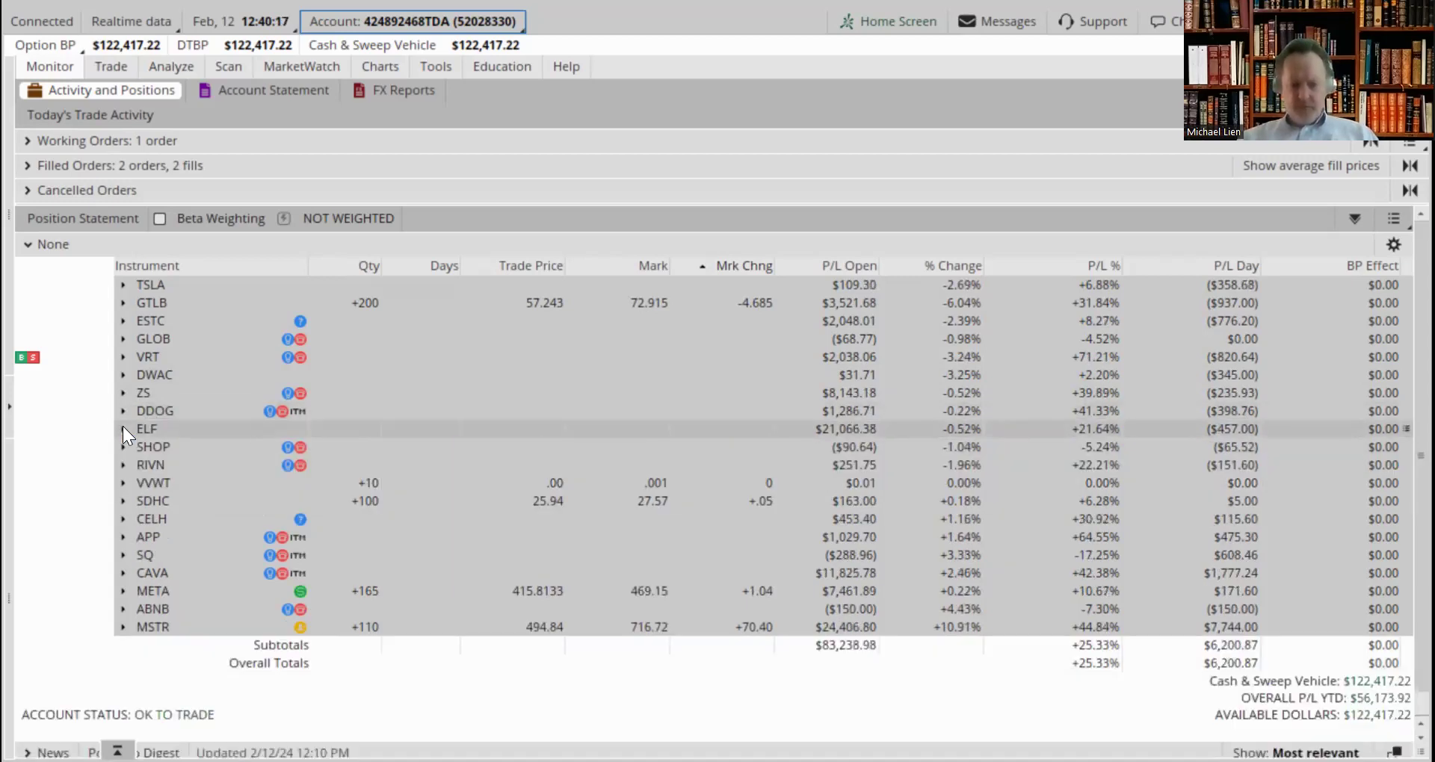
left_click(122, 426)
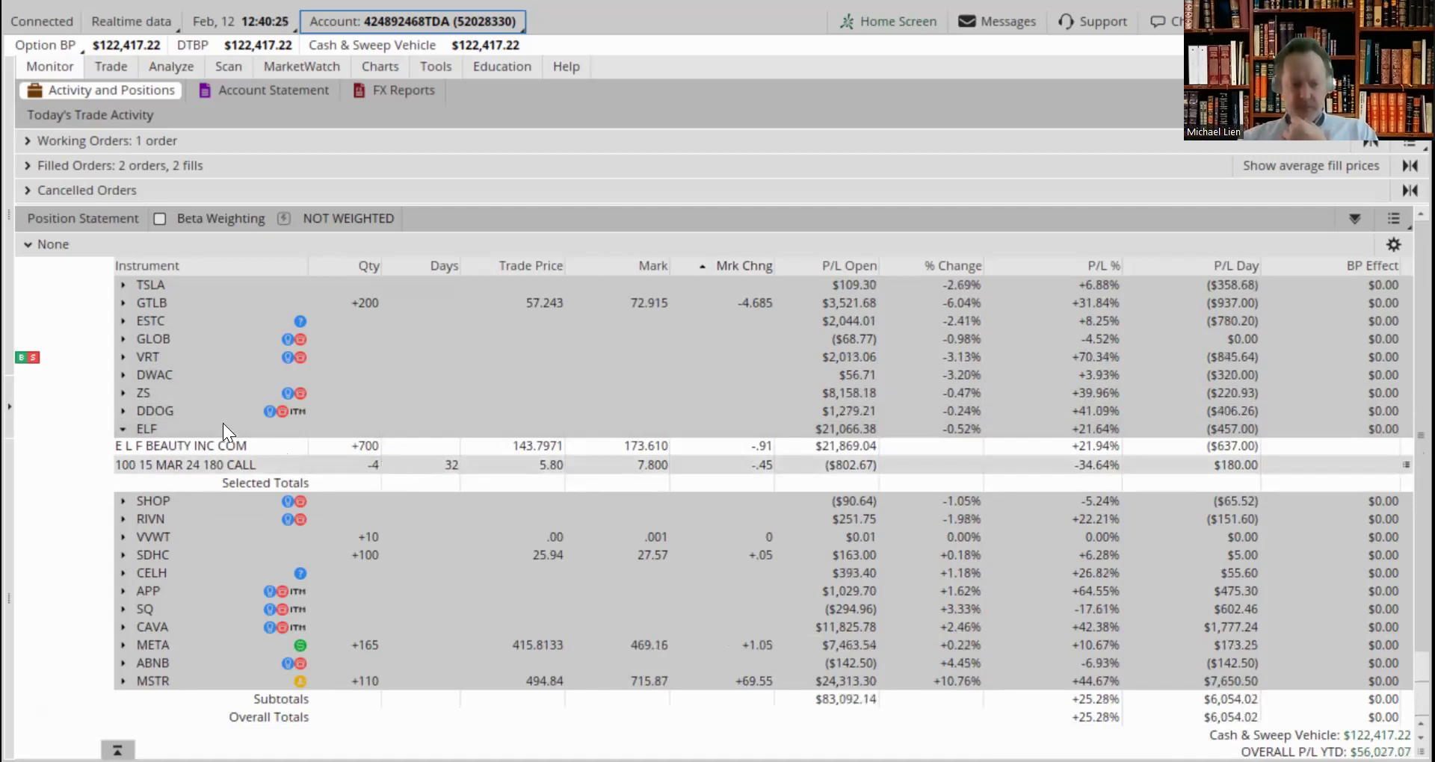
left_click(122, 429)
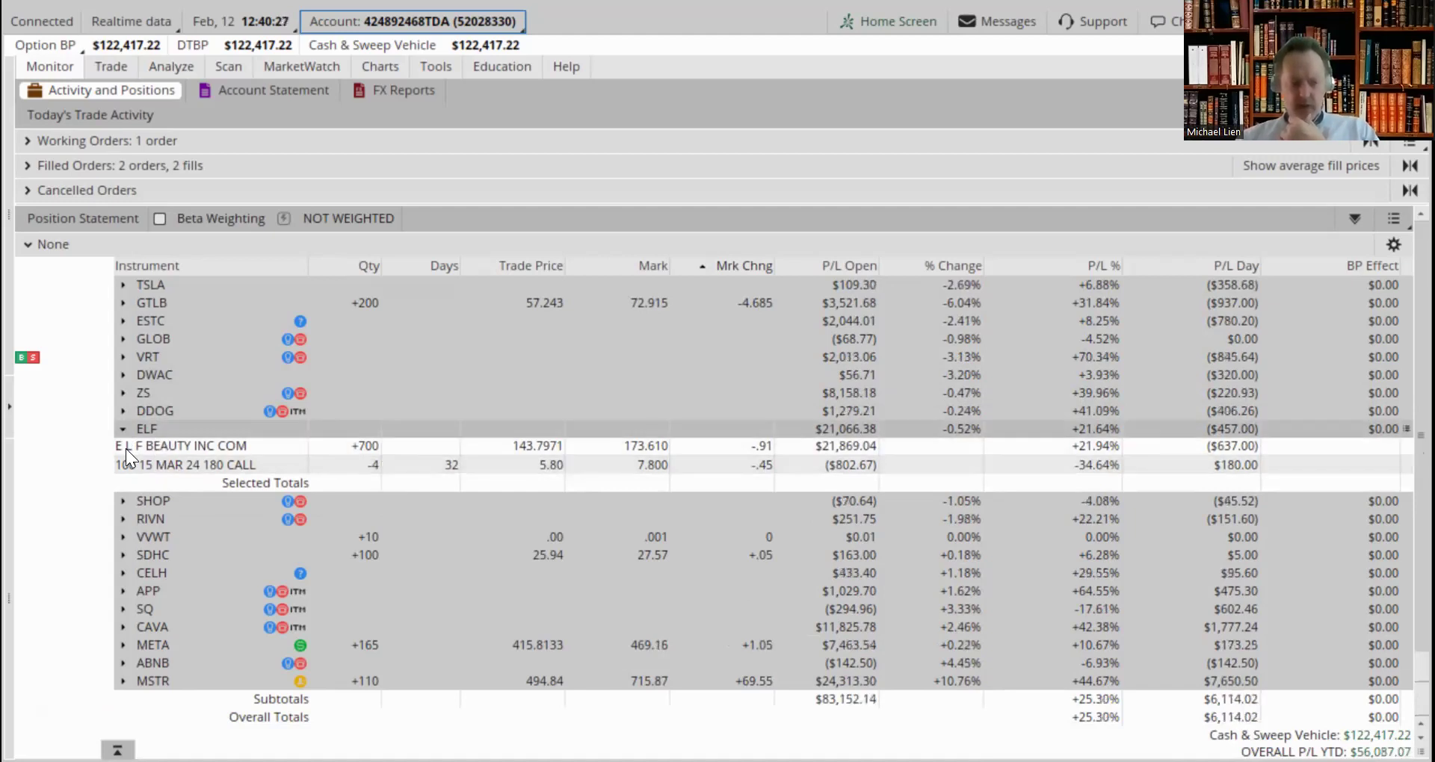
- Expand the SHOP and RIVN positions one after the other to check their call spread legs, collapsing each again
left_click(123, 446)
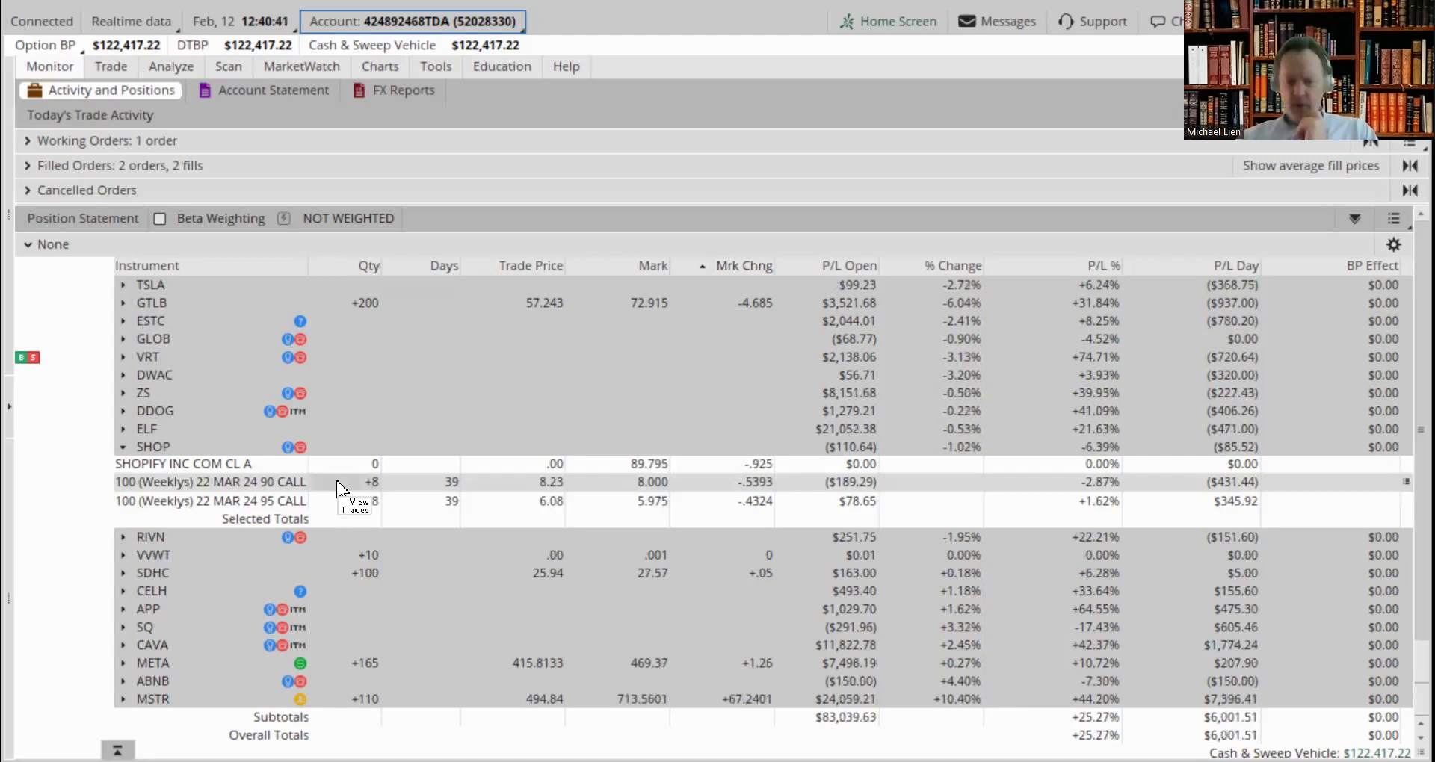
left_click(124, 459)
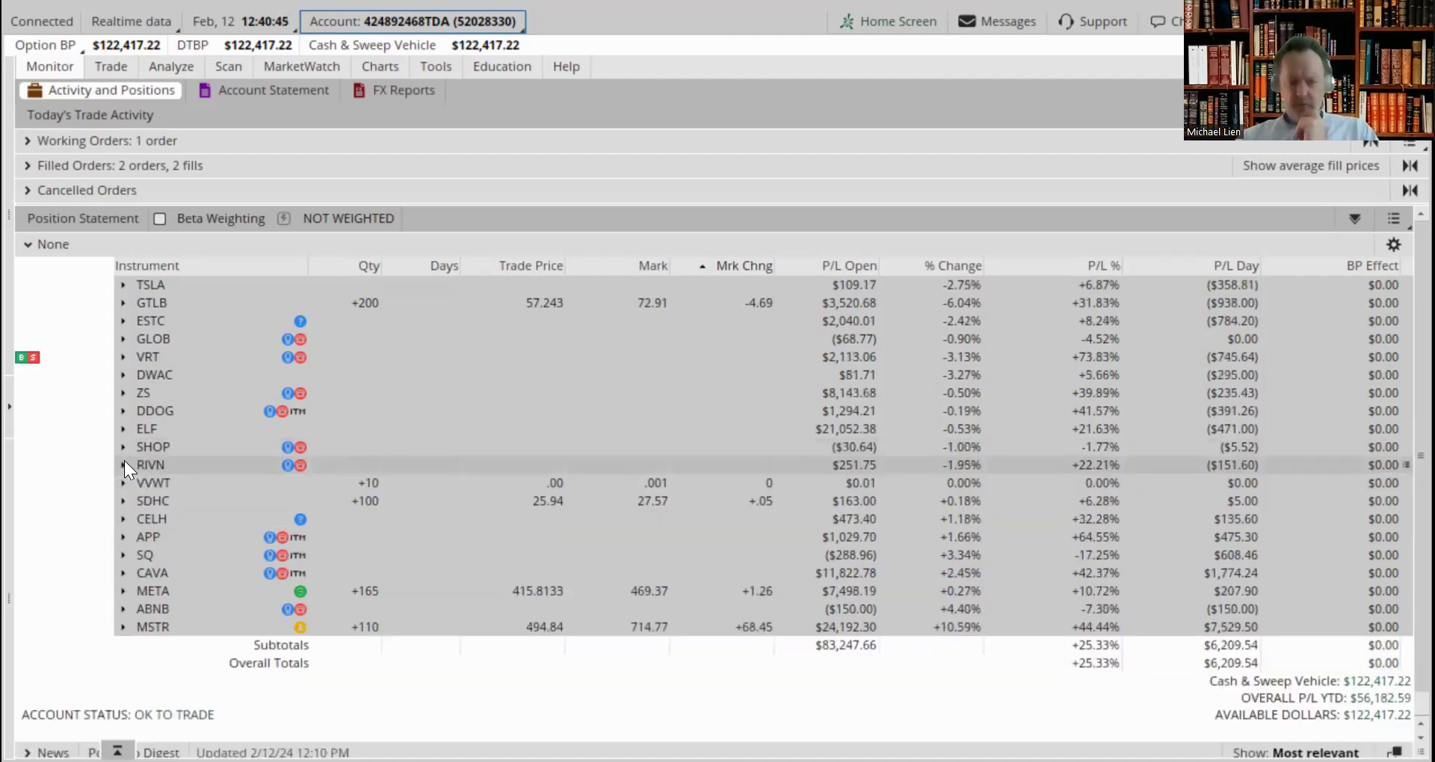
left_click(124, 461)
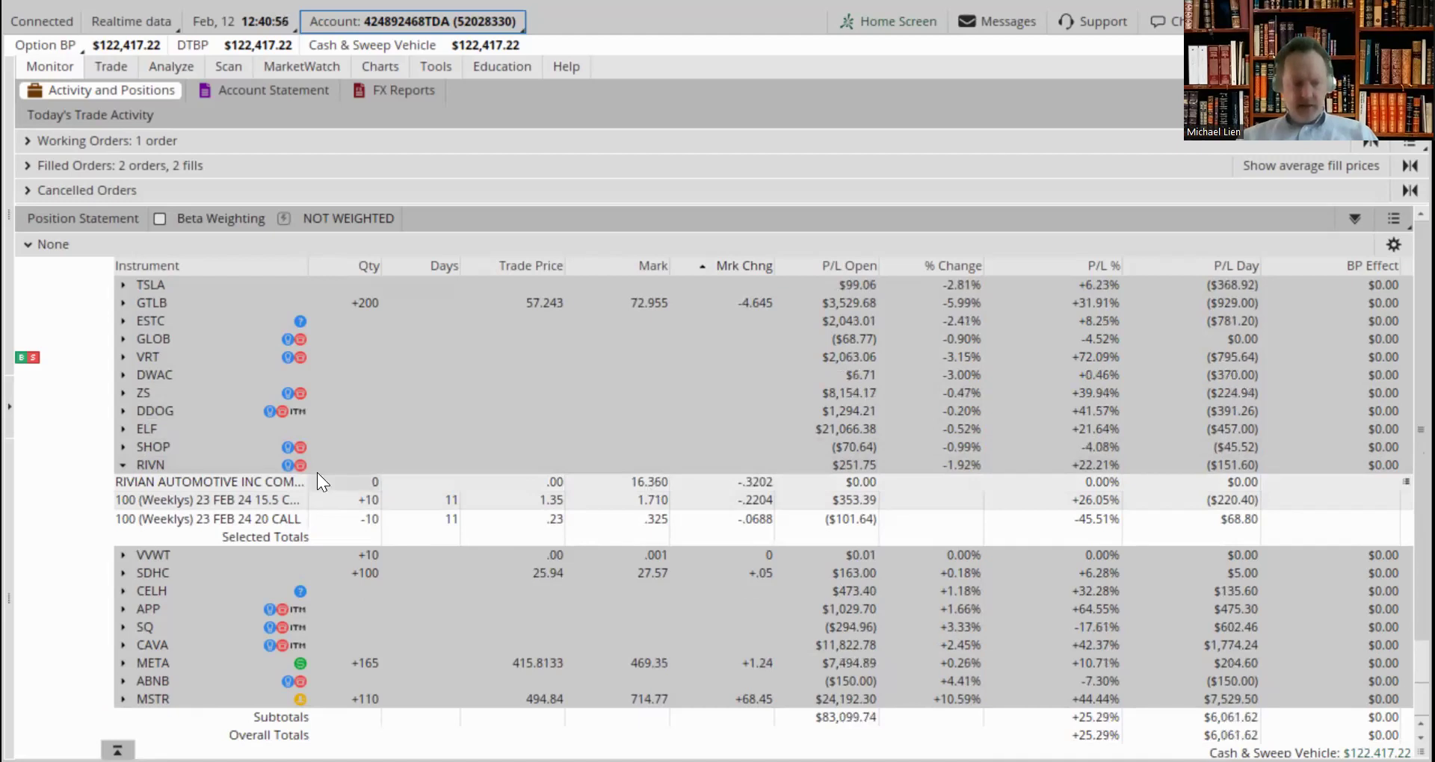
left_click(122, 467)
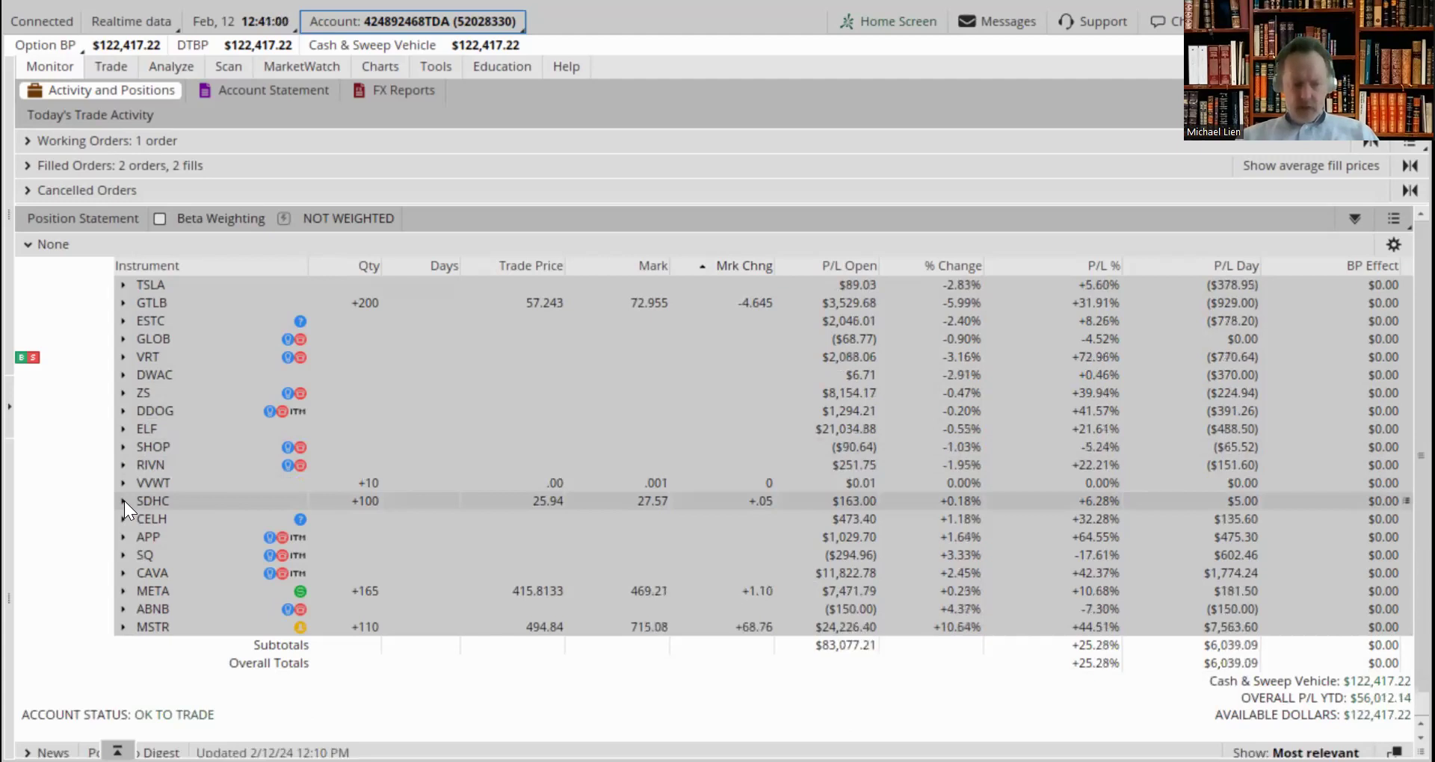
- Check the SDHC share holding, collapse it, and examine the 1 MAR 24 56 and 61 call legs of the CELH position
left_click(124, 501)
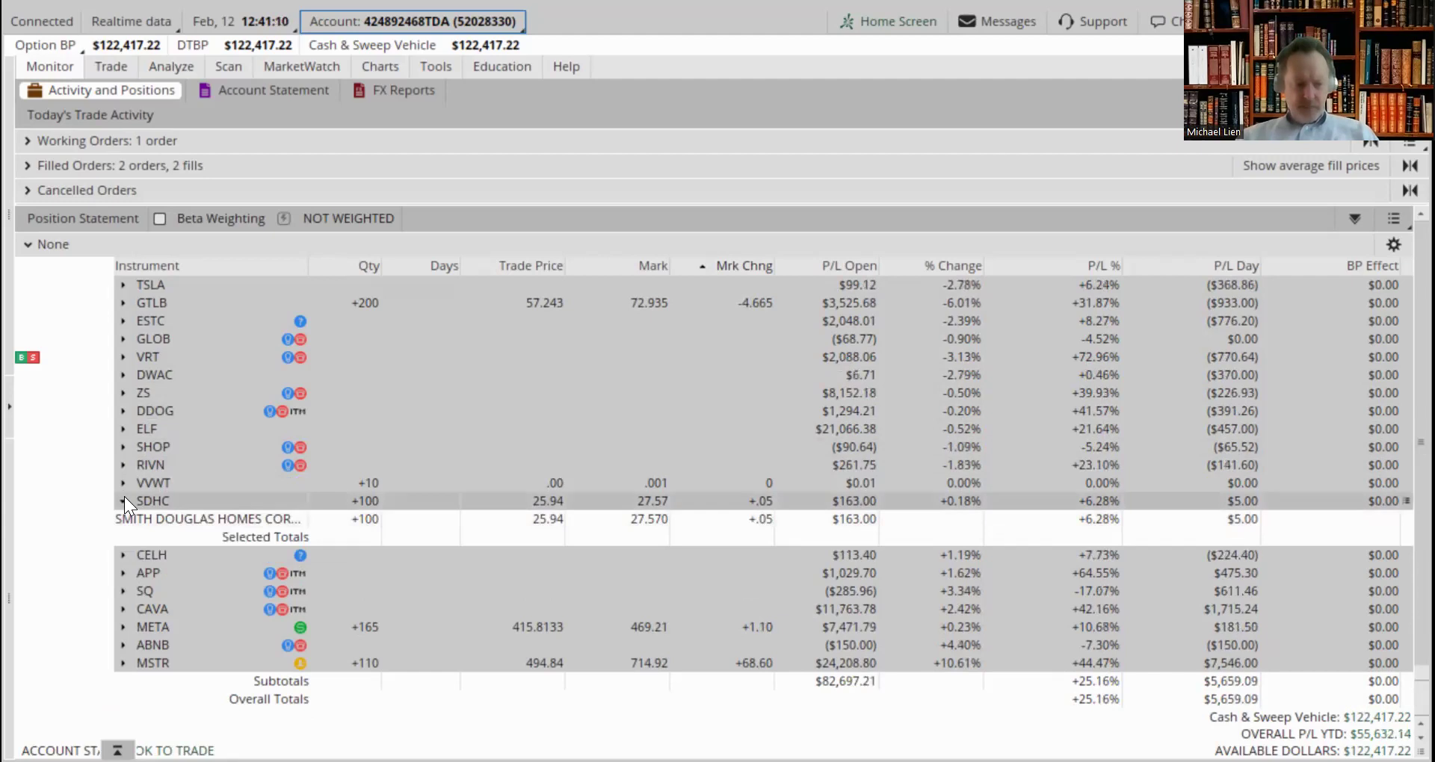
left_click(123, 499)
left_click(123, 519)
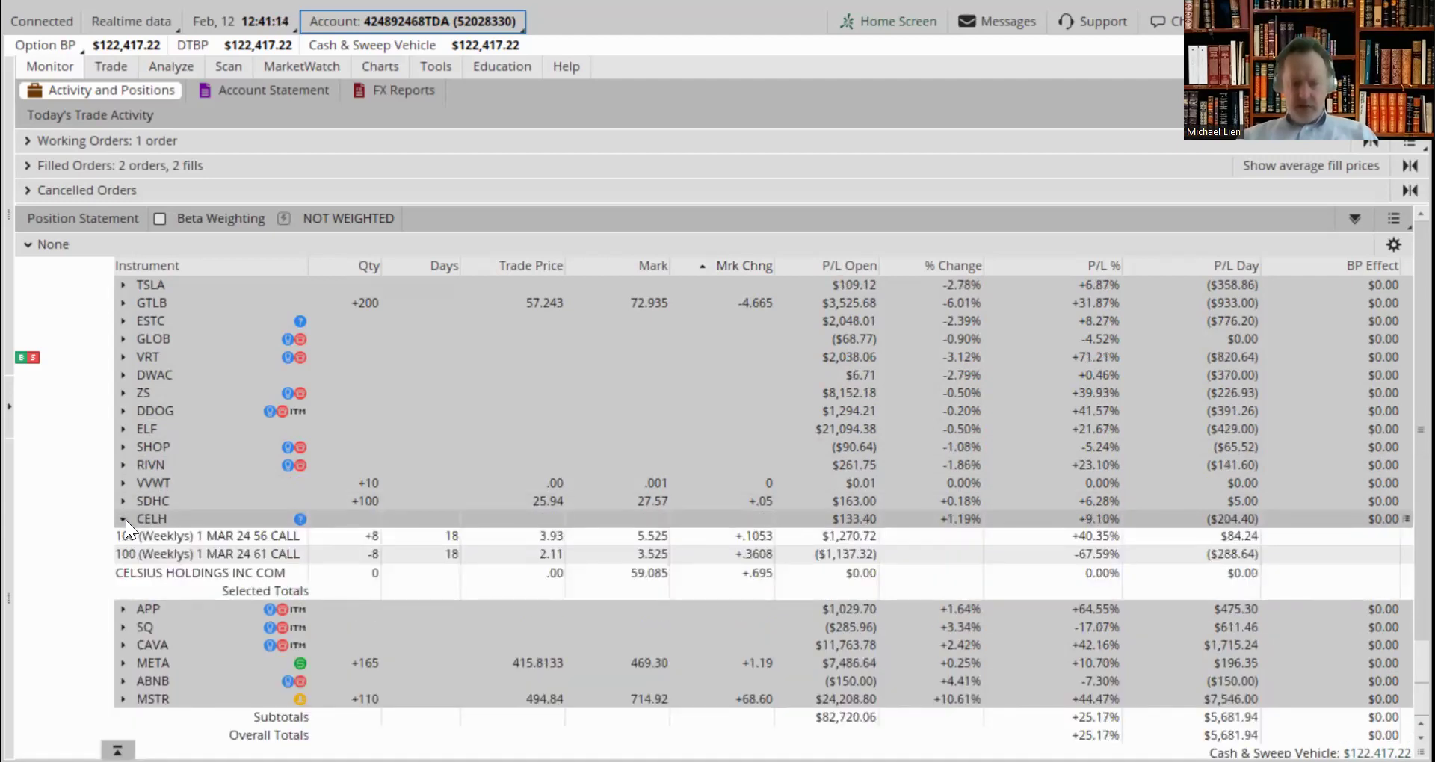
left_click(268, 559)
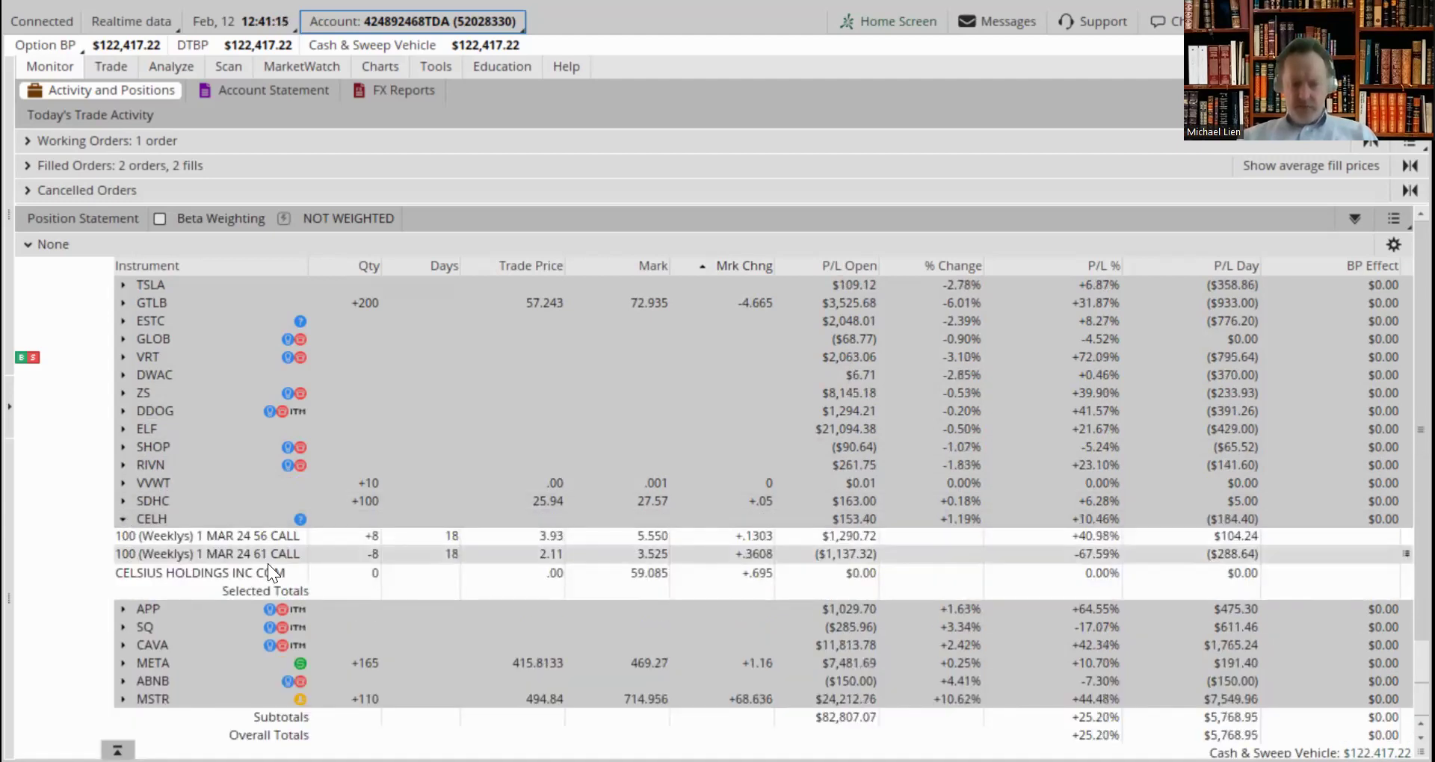
left_click(350, 540)
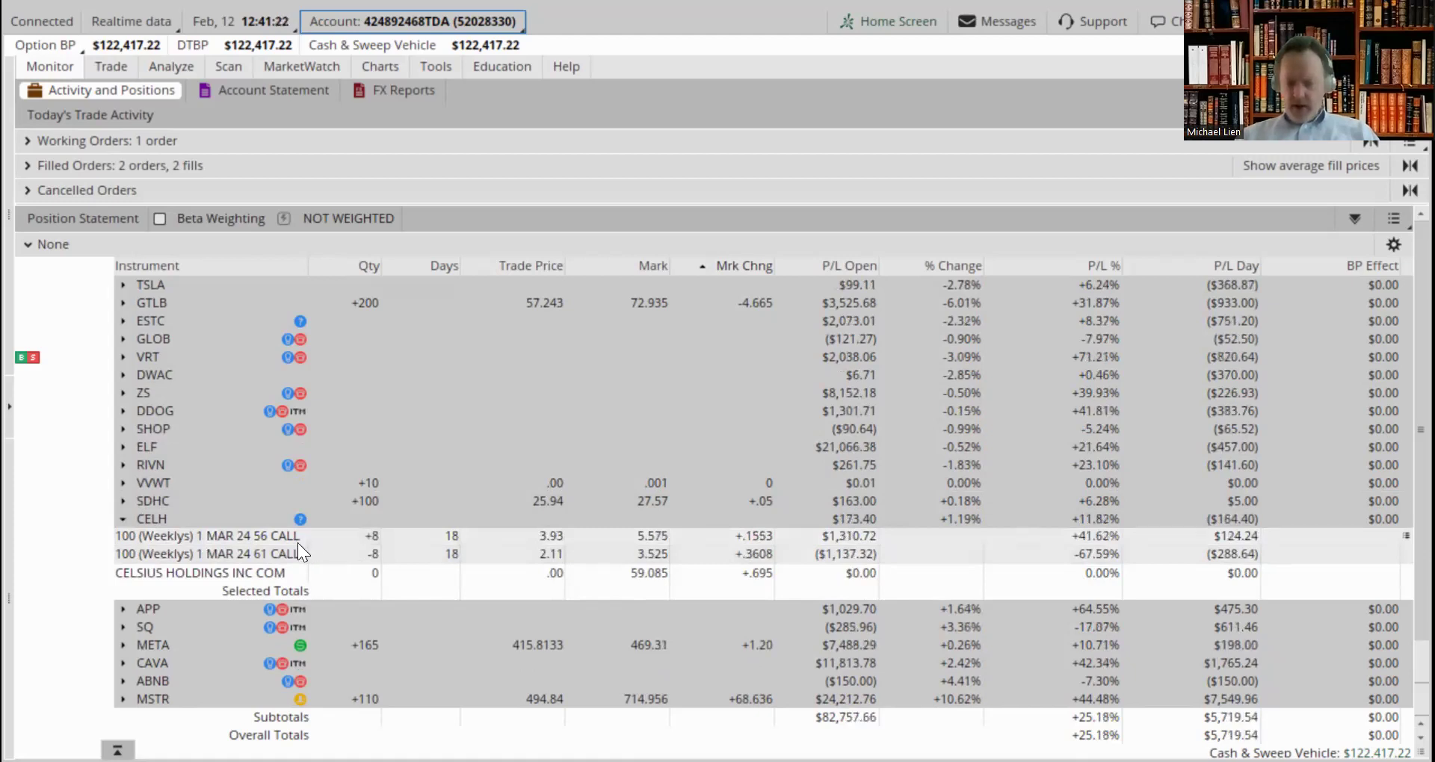
left_click(370, 554)
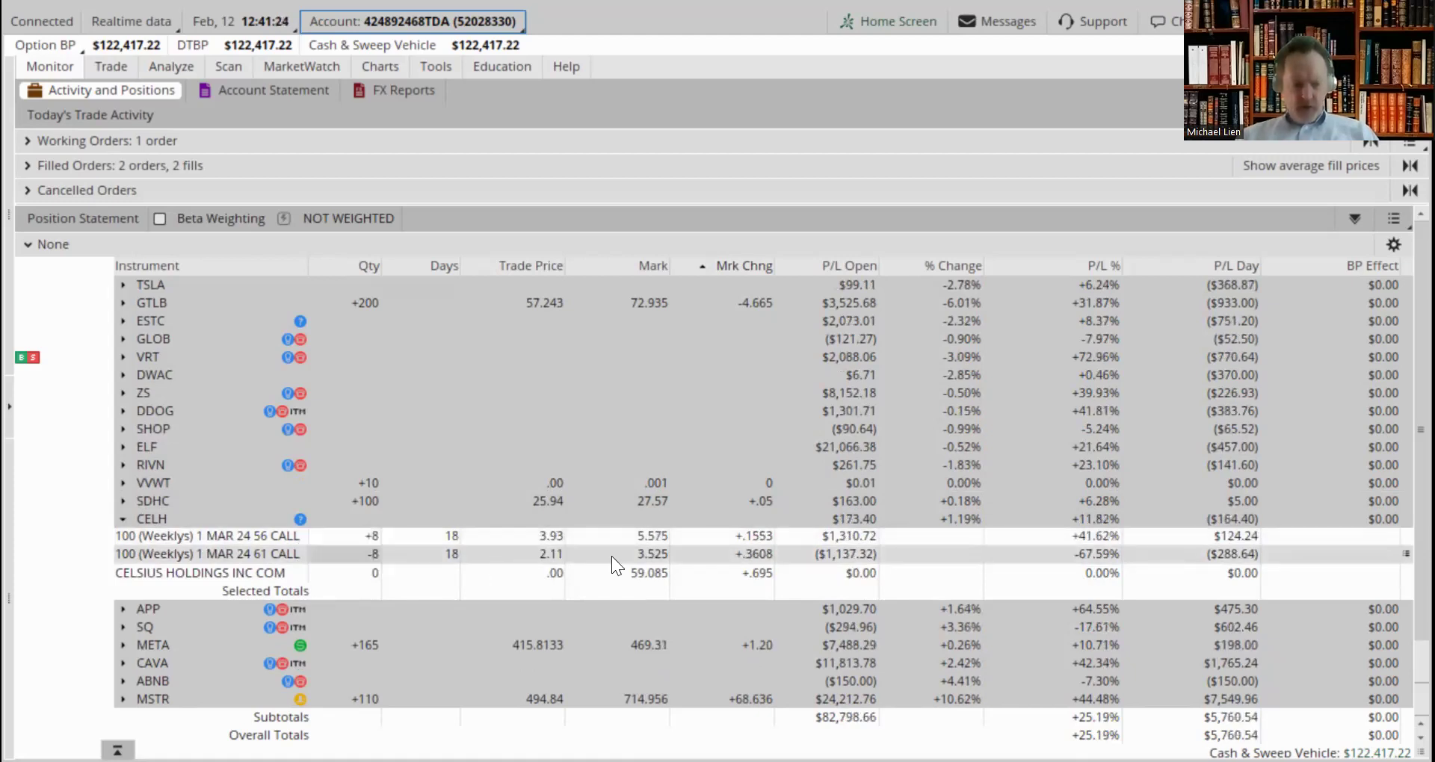
left_click(666, 538)
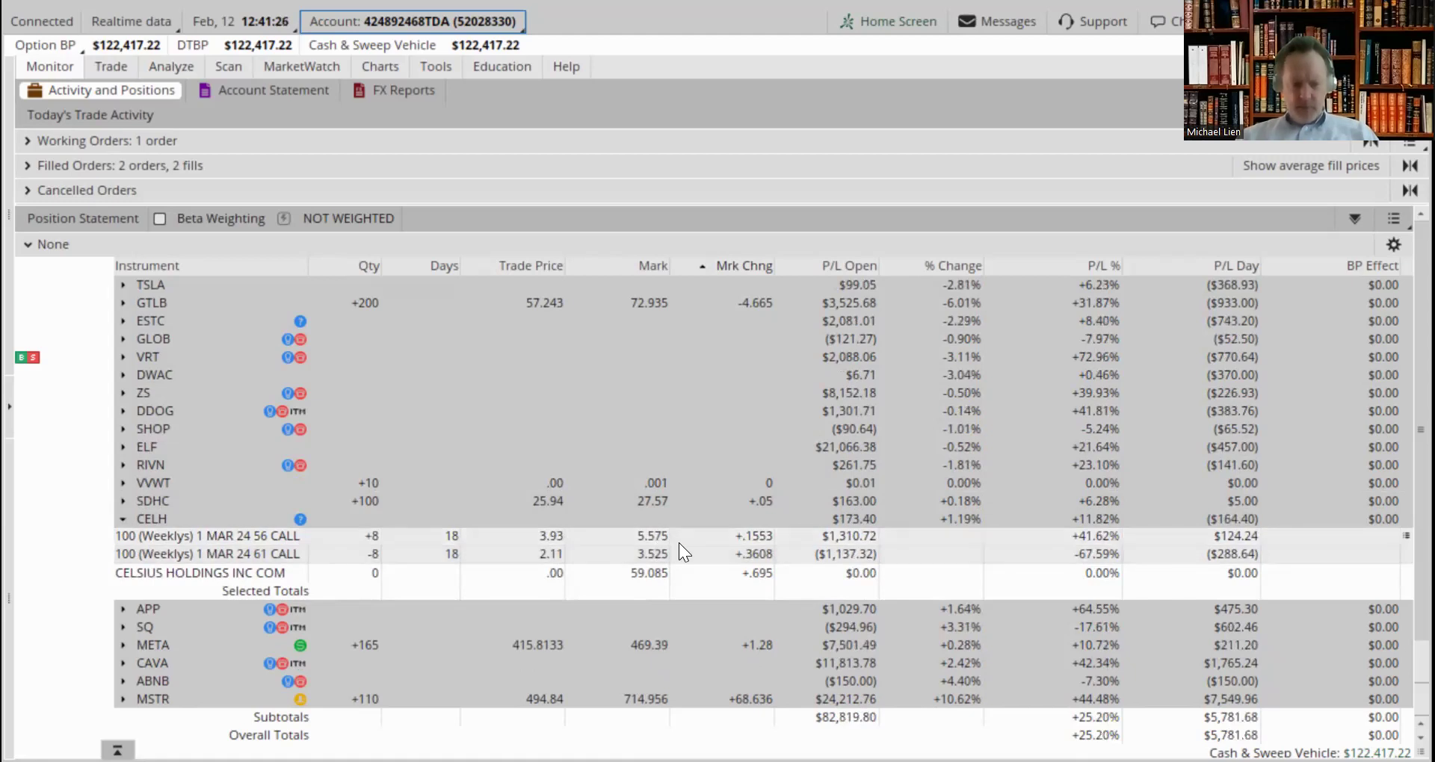
left_click(691, 550)
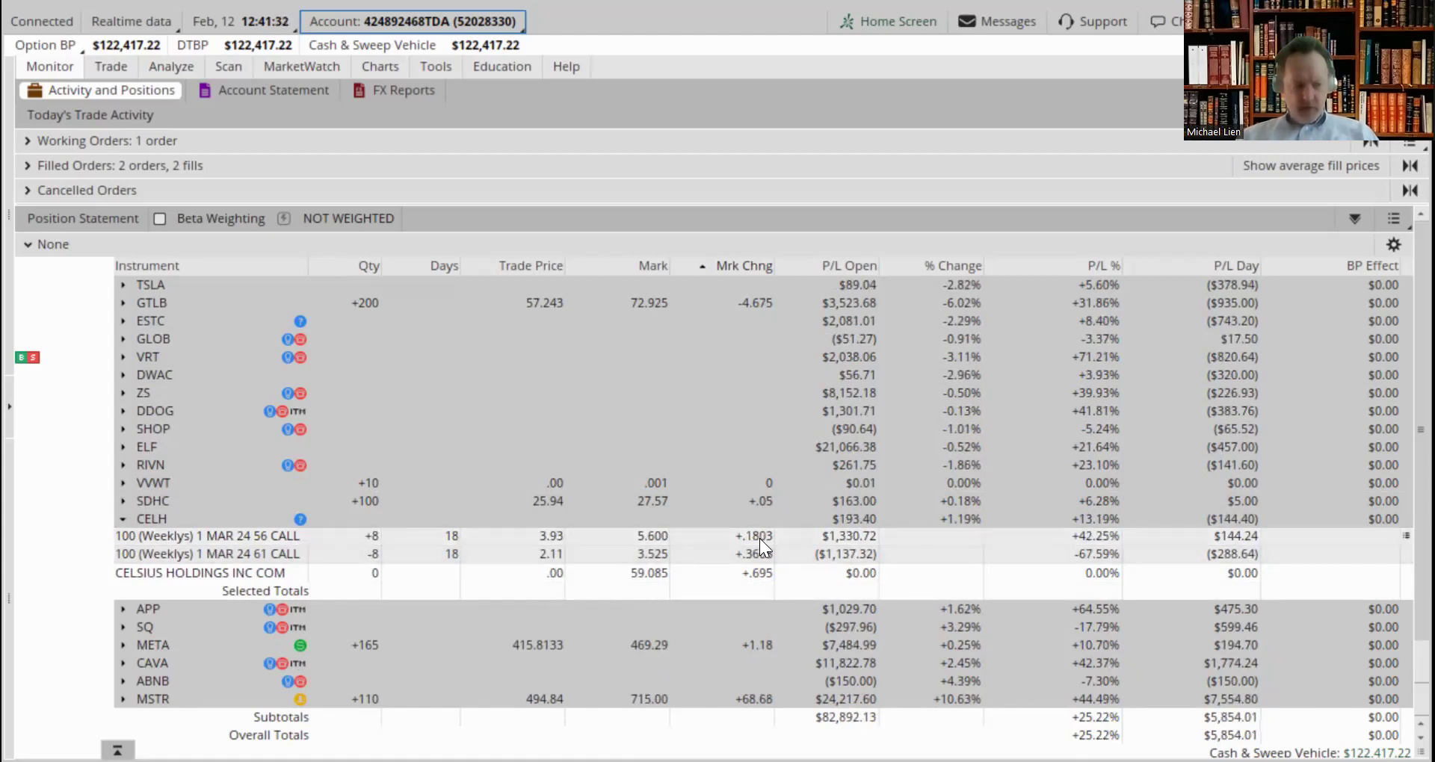
- Finish viewing the CELH call legs and collapse the CELH position
left_click(311, 584)
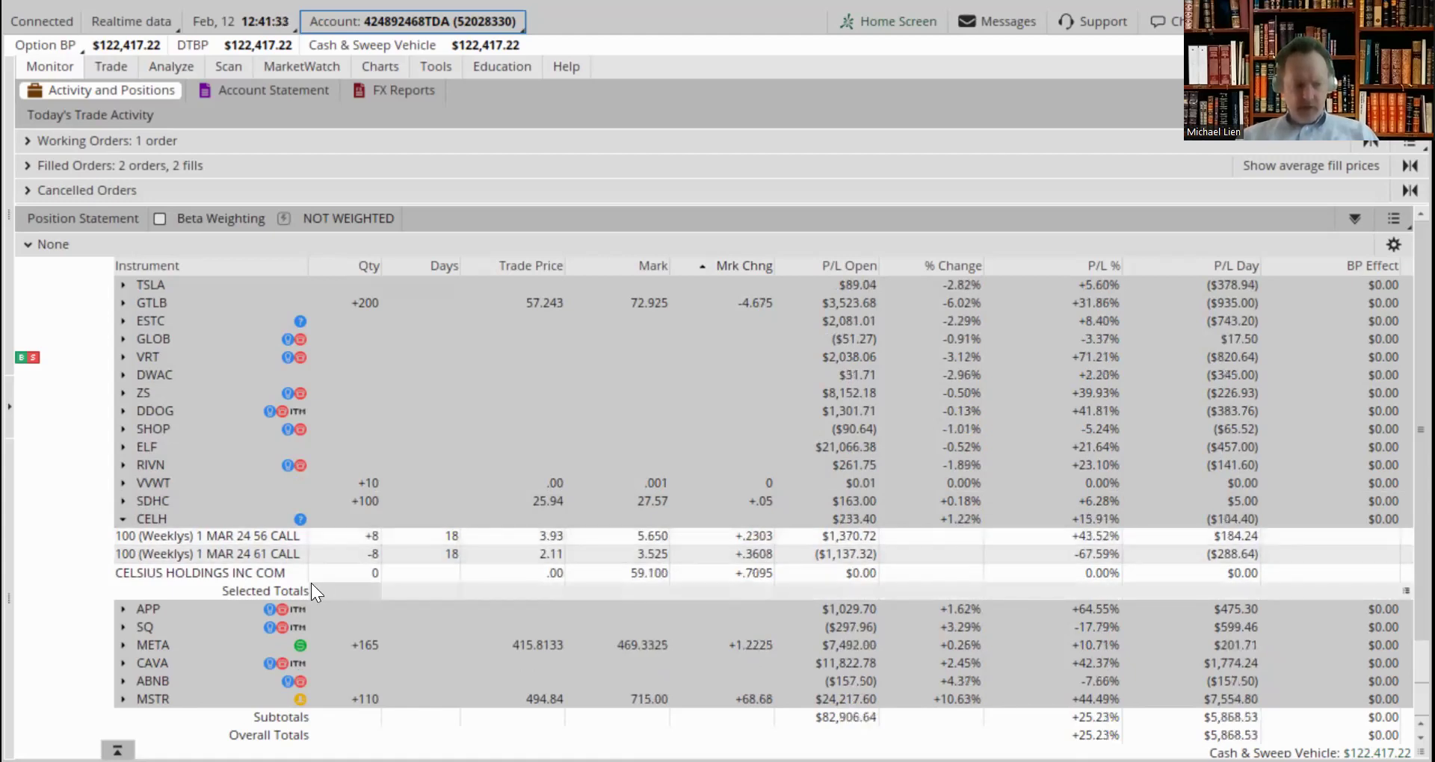
left_click(142, 518)
left_click(124, 518)
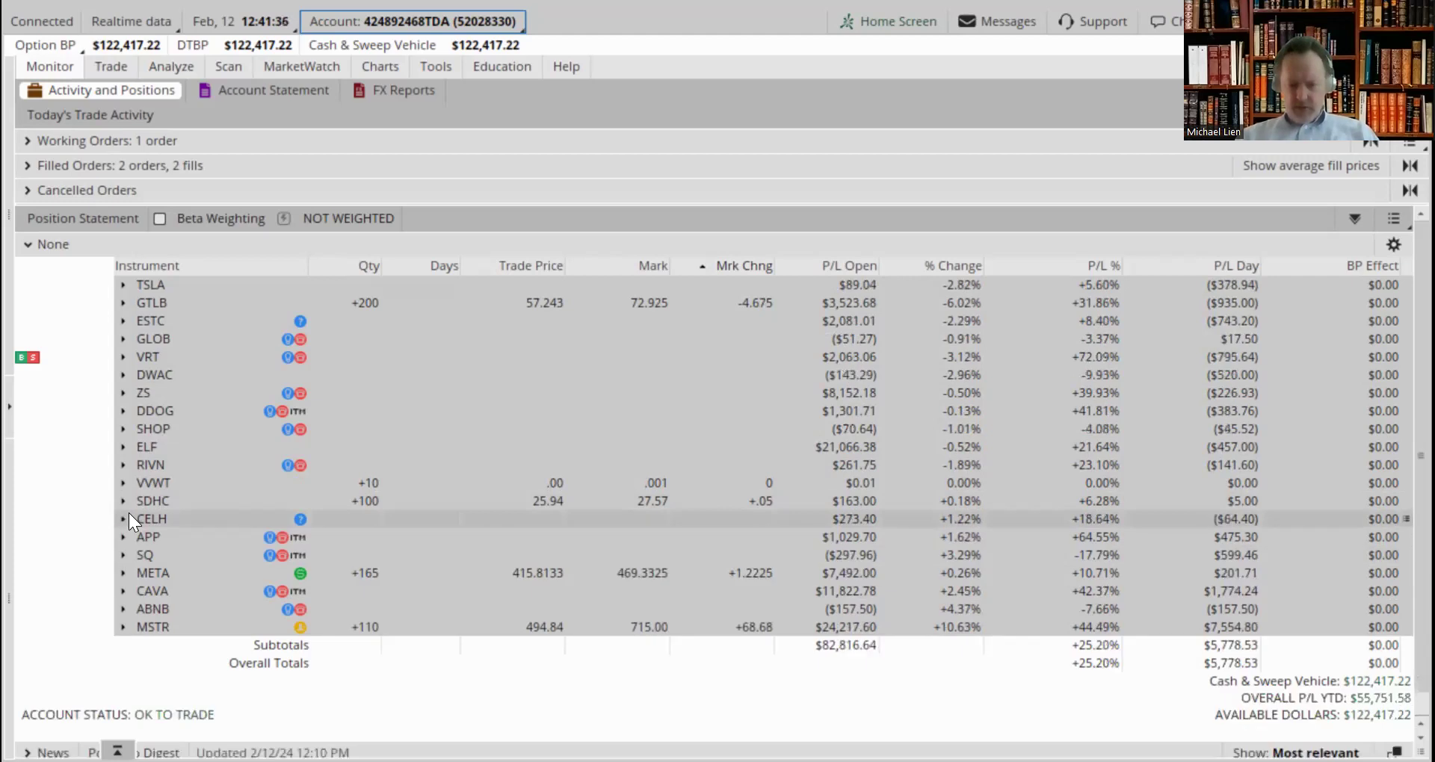
- Expand the APP and SQ positions one after the other to check their 16 FEB 24 calls, collapsing each again
left_click(152, 548)
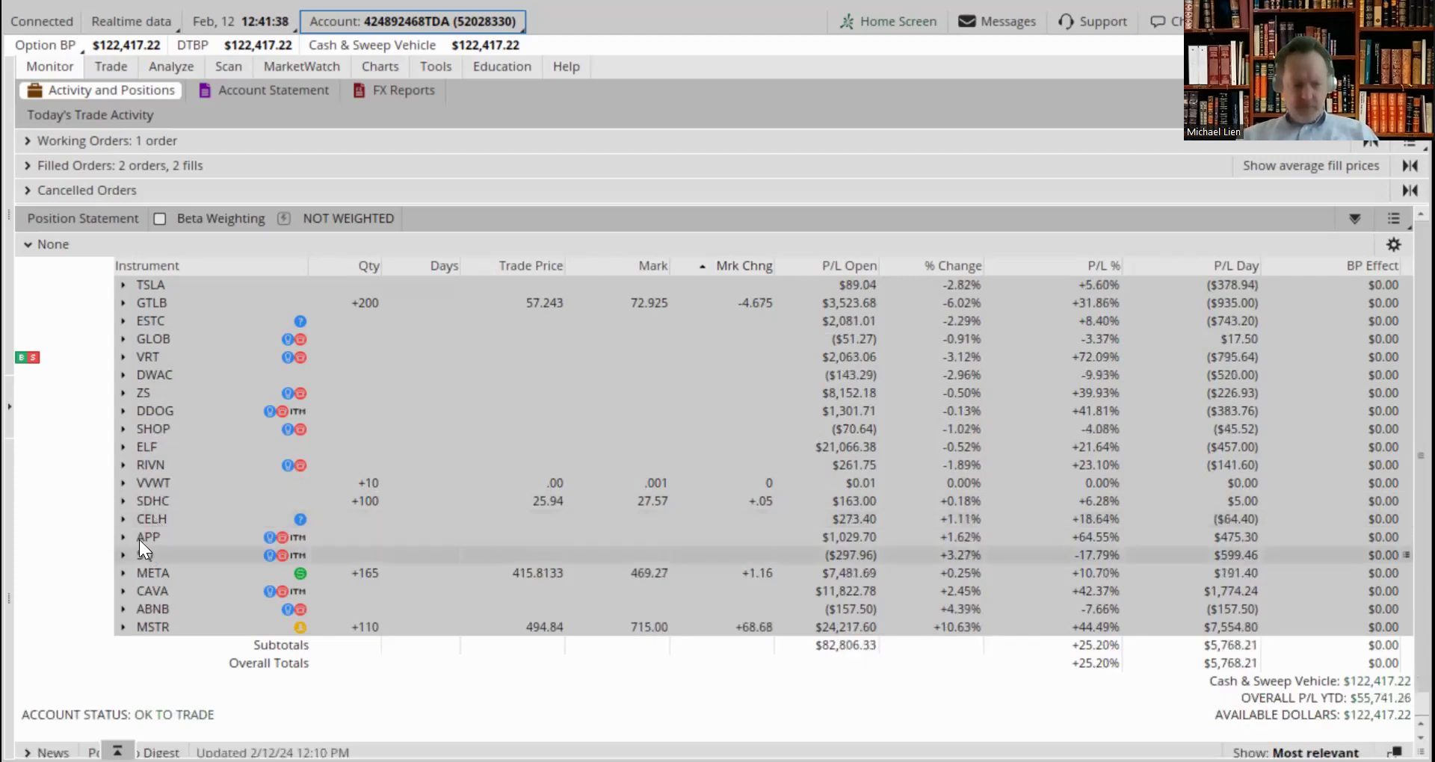
left_click(138, 539)
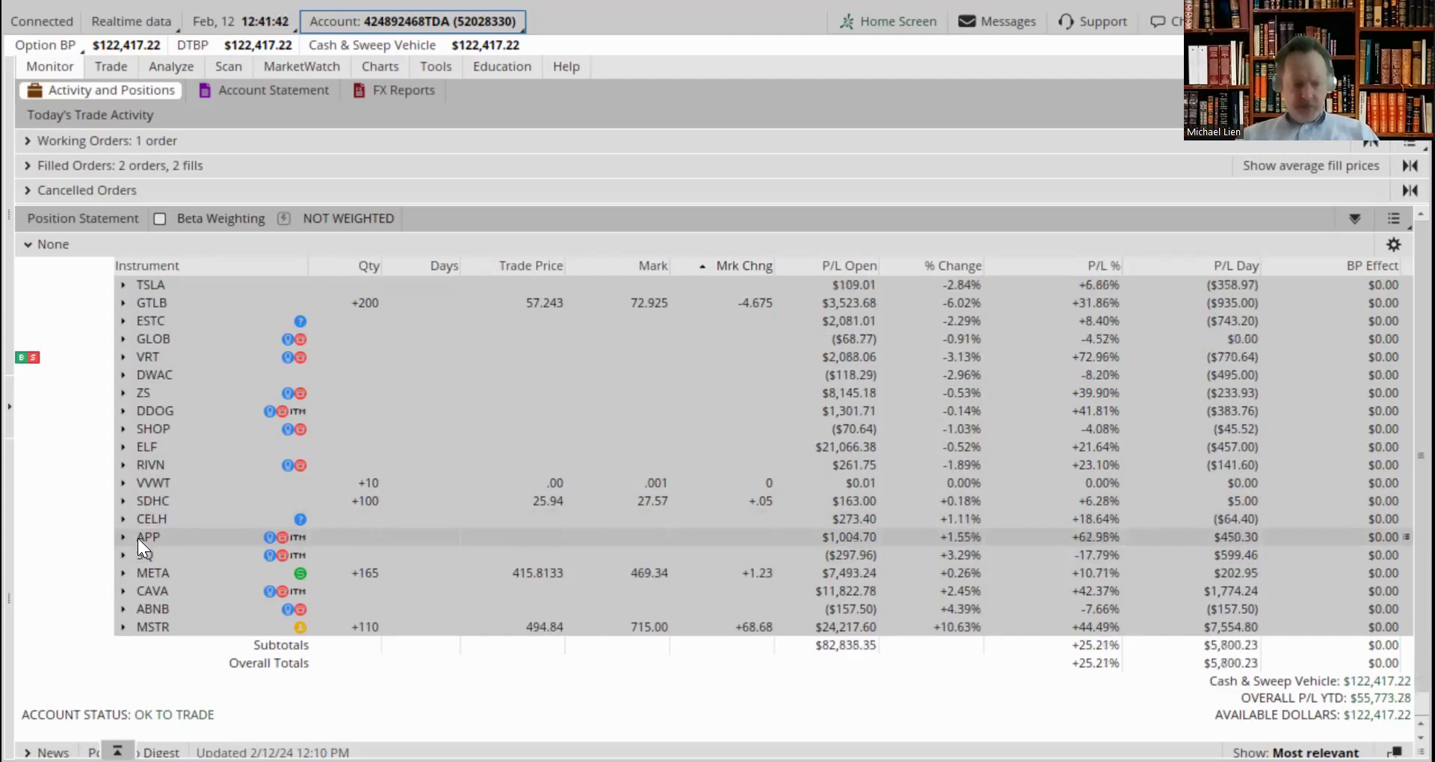
double_click(137, 538)
left_click(186, 572)
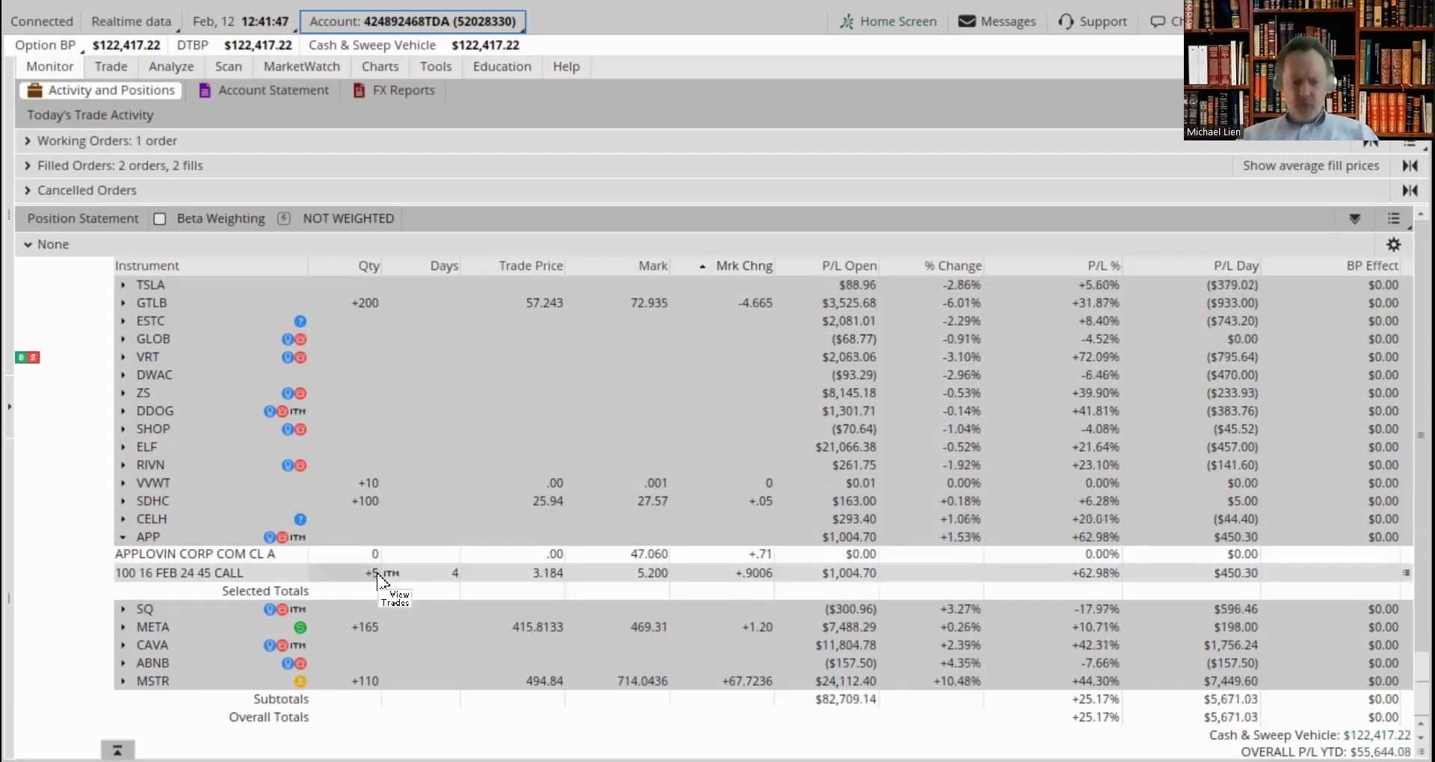
left_click(523, 557)
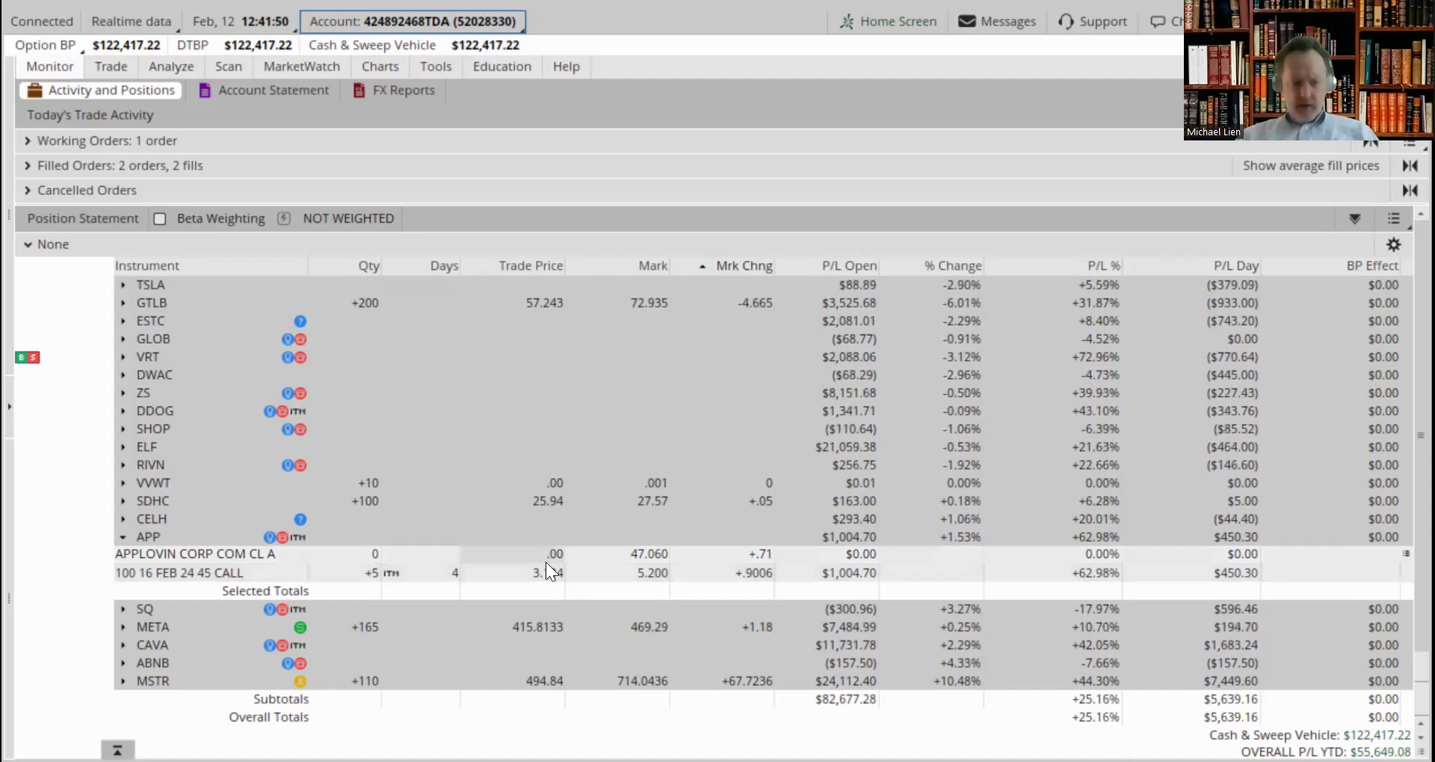
left_click(123, 536)
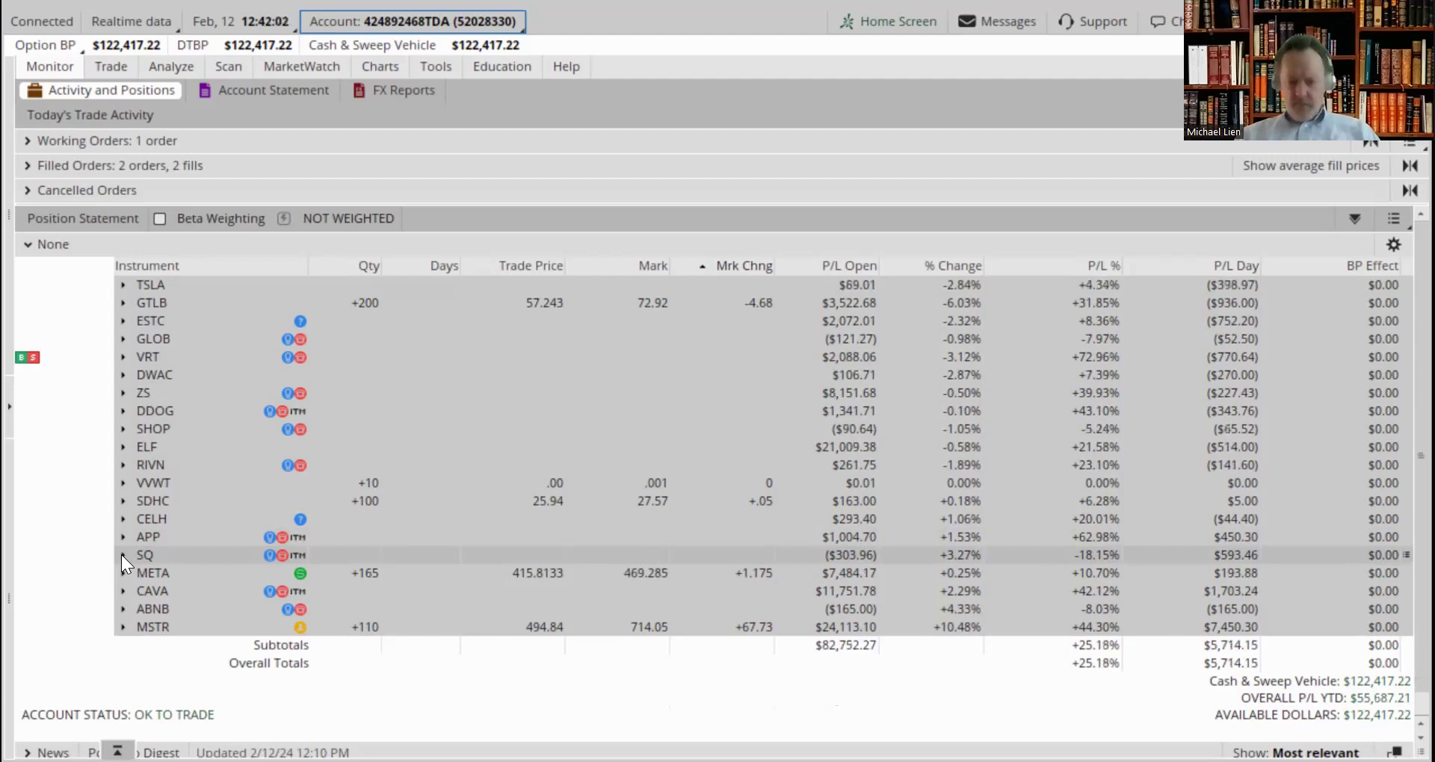
left_click(121, 554)
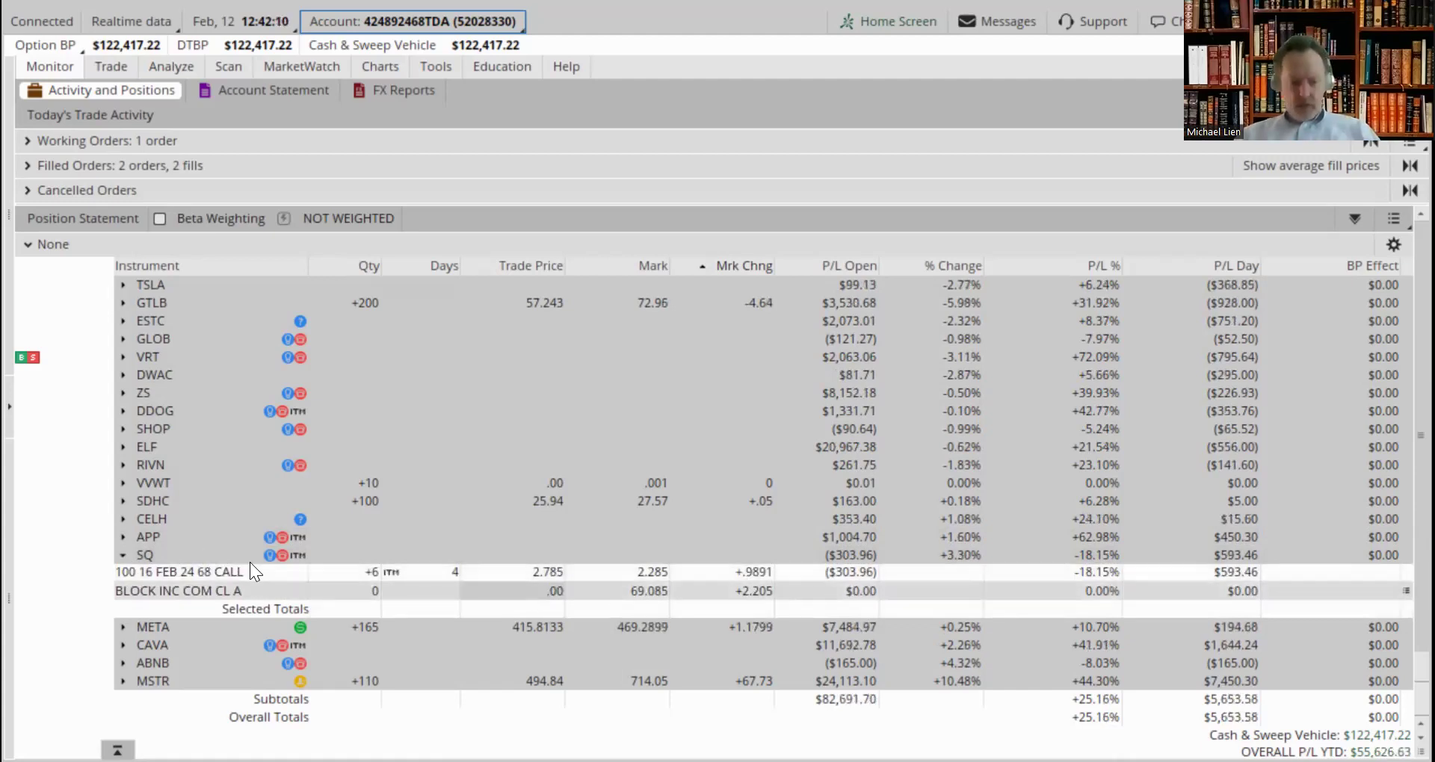
left_click(121, 555)
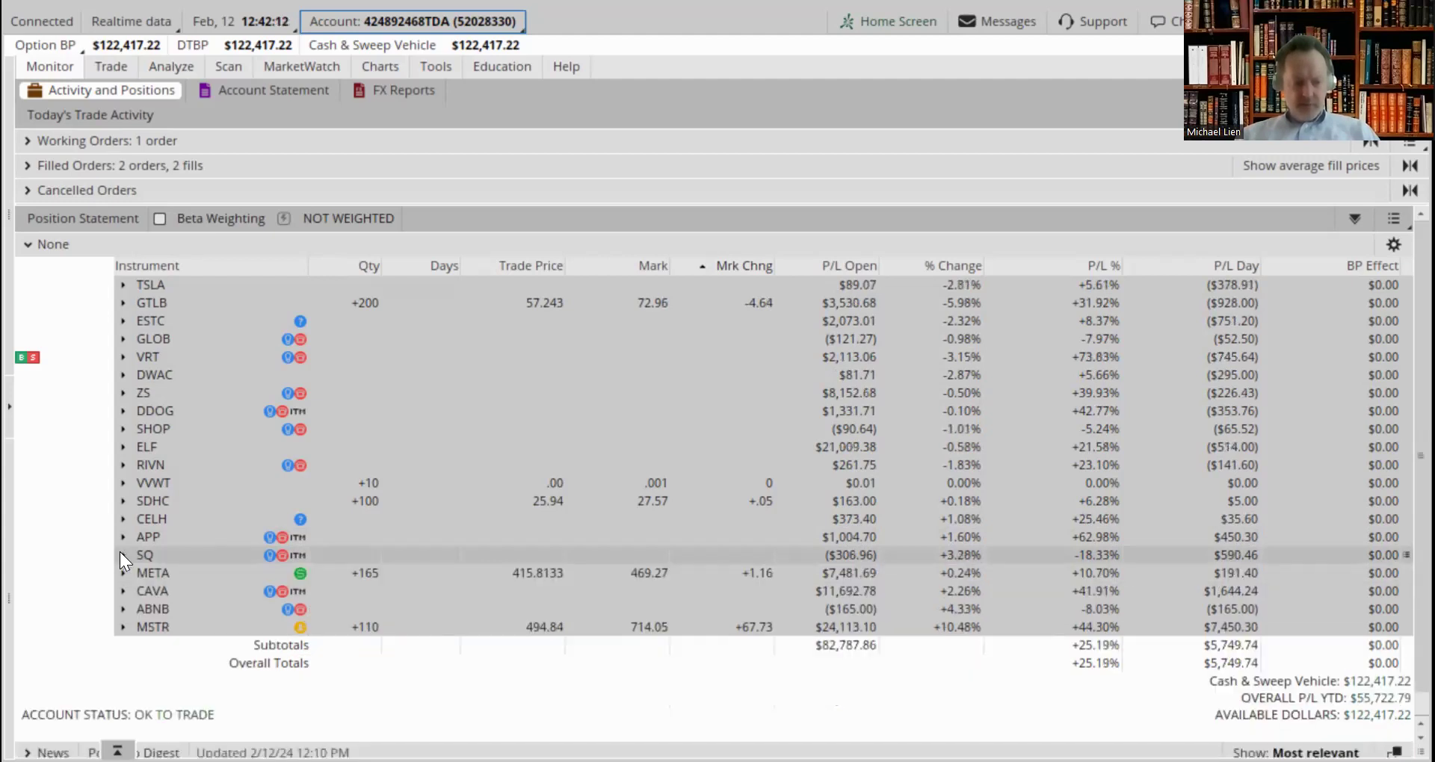
- Review the CAVA position, including the closing order offered for its 16 FEB 24 49 call, and the ABNB position, collapsing both
left_click(123, 591)
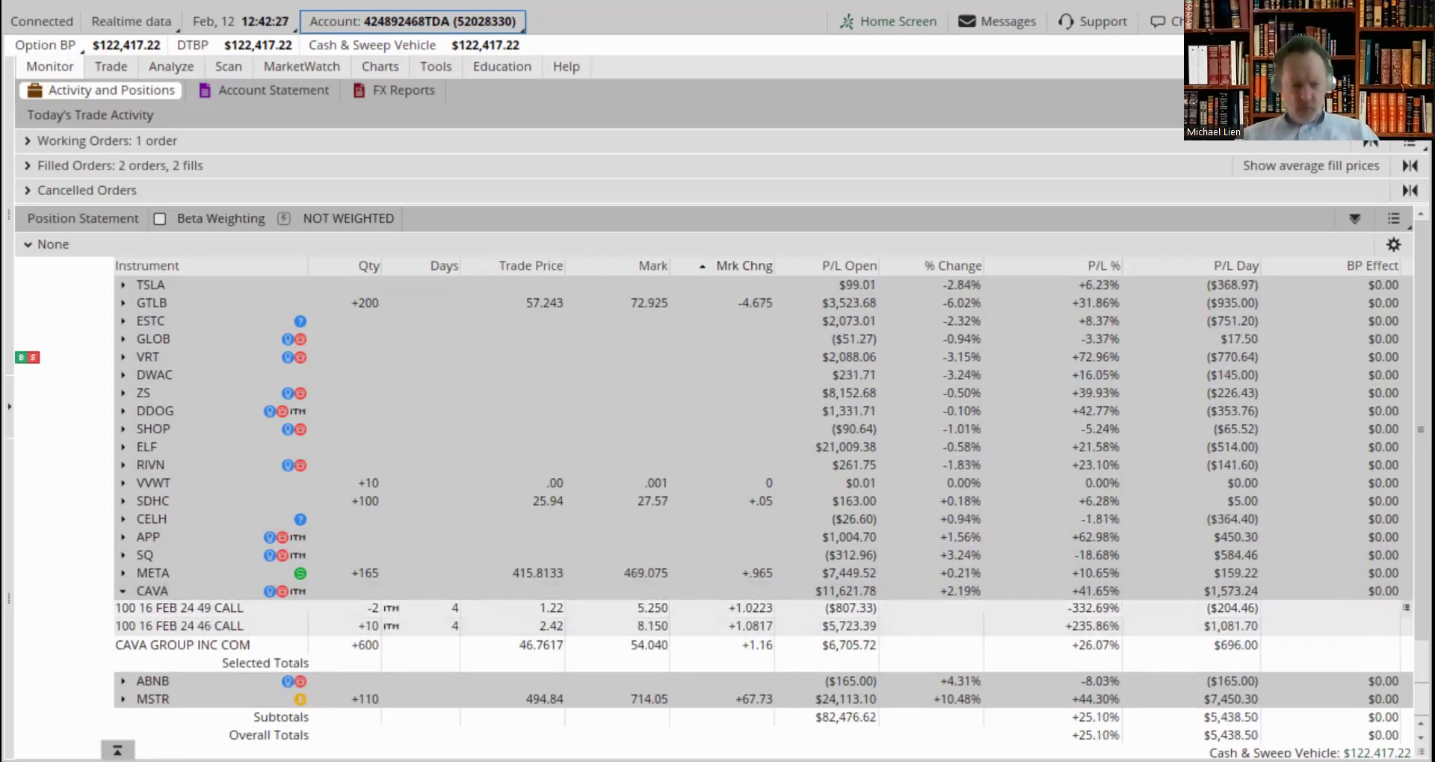
left_click(1405, 607)
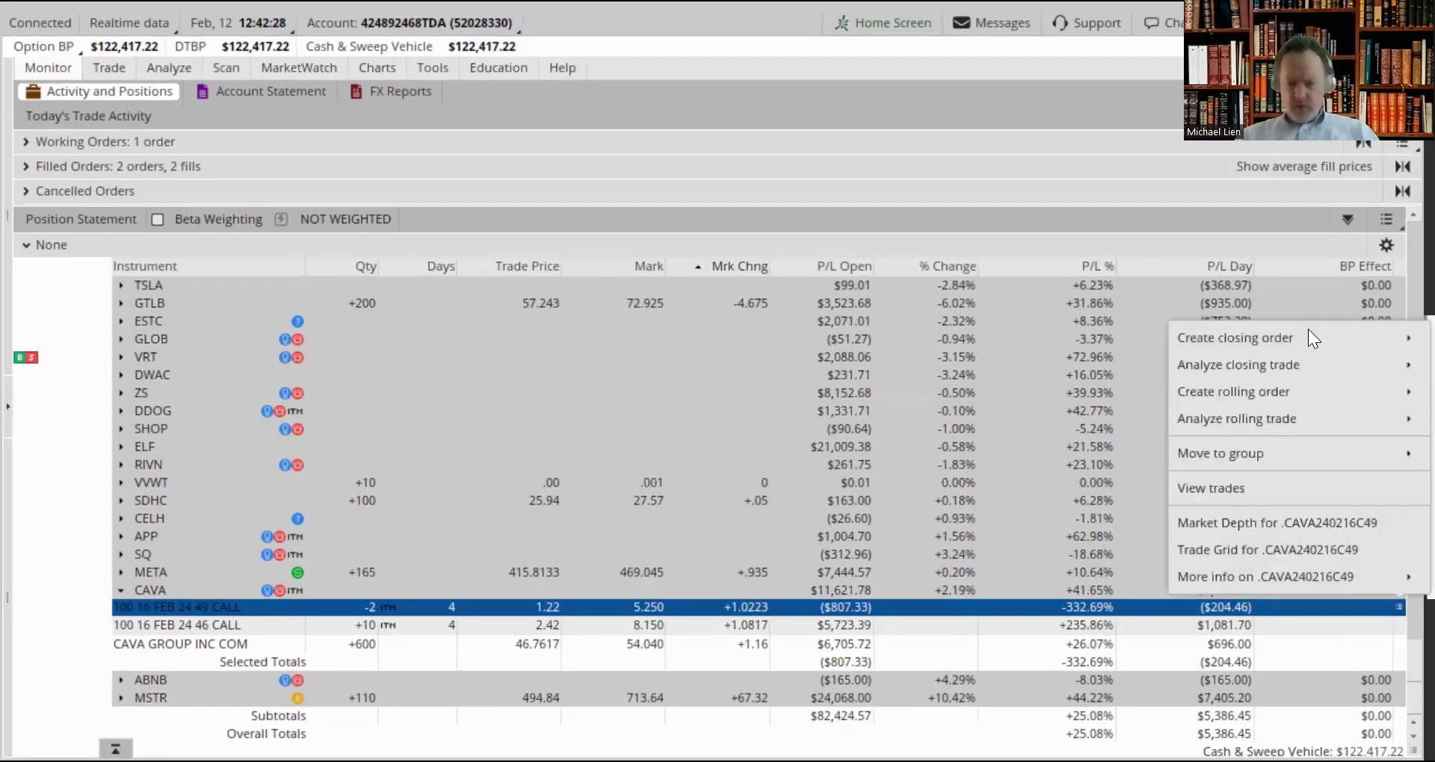
mouse_move(1293, 342)
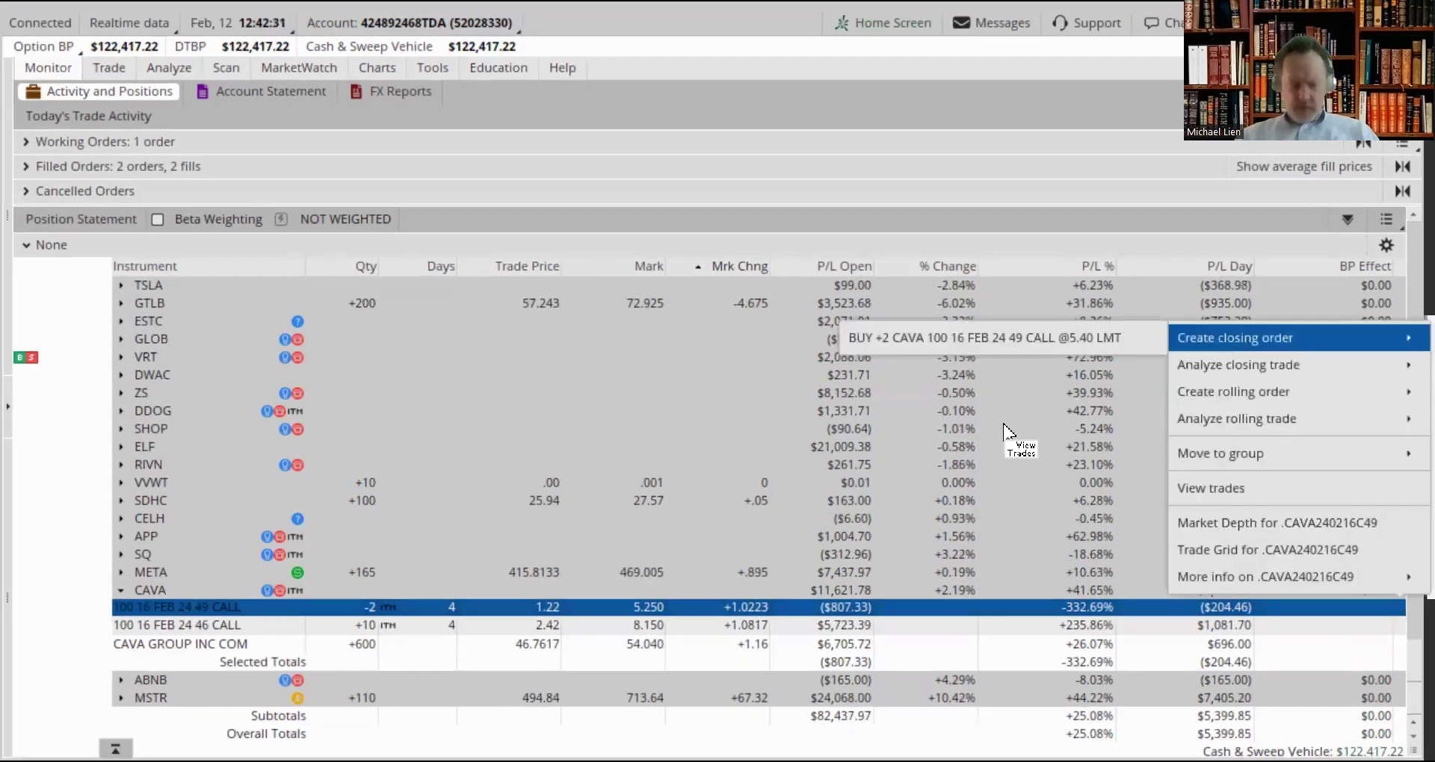
left_click(118, 592)
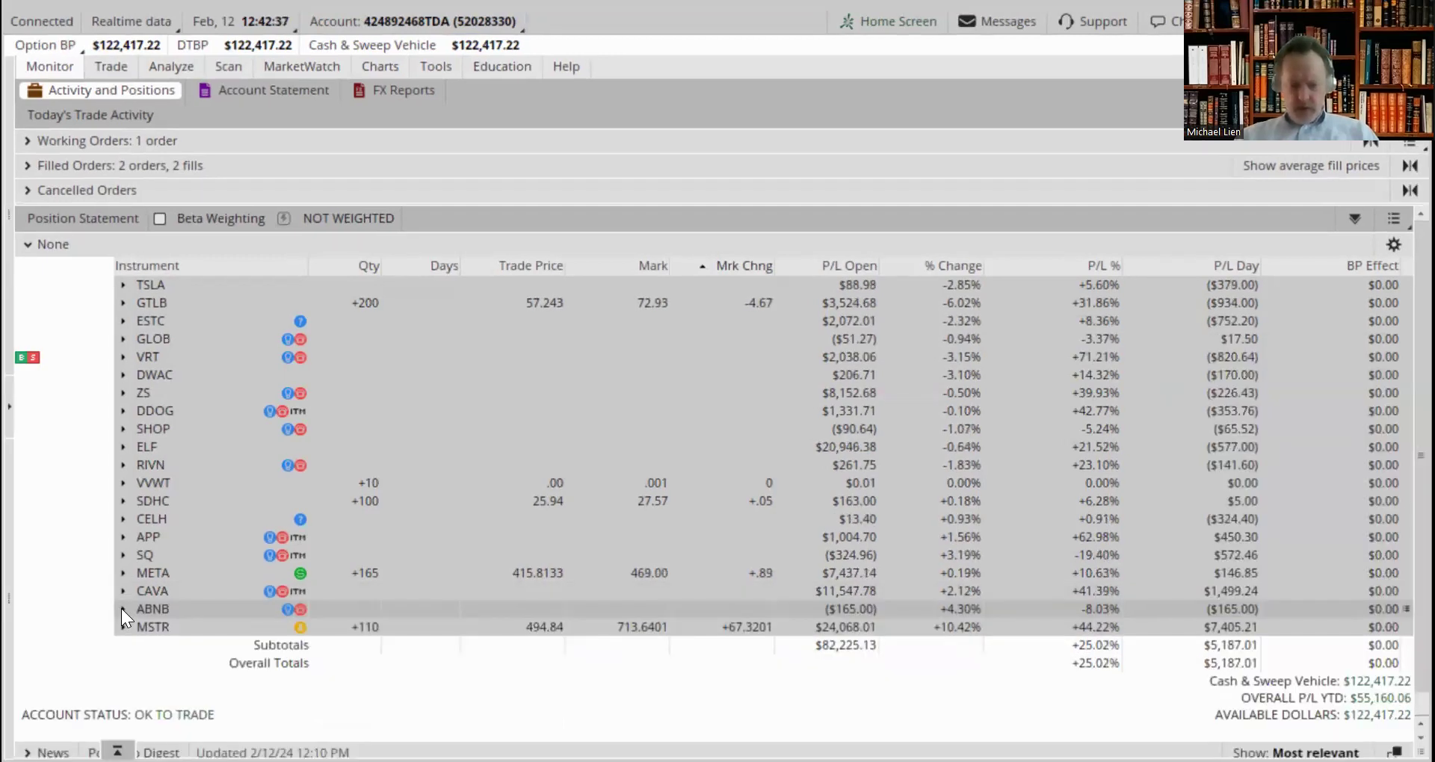
left_click(122, 609)
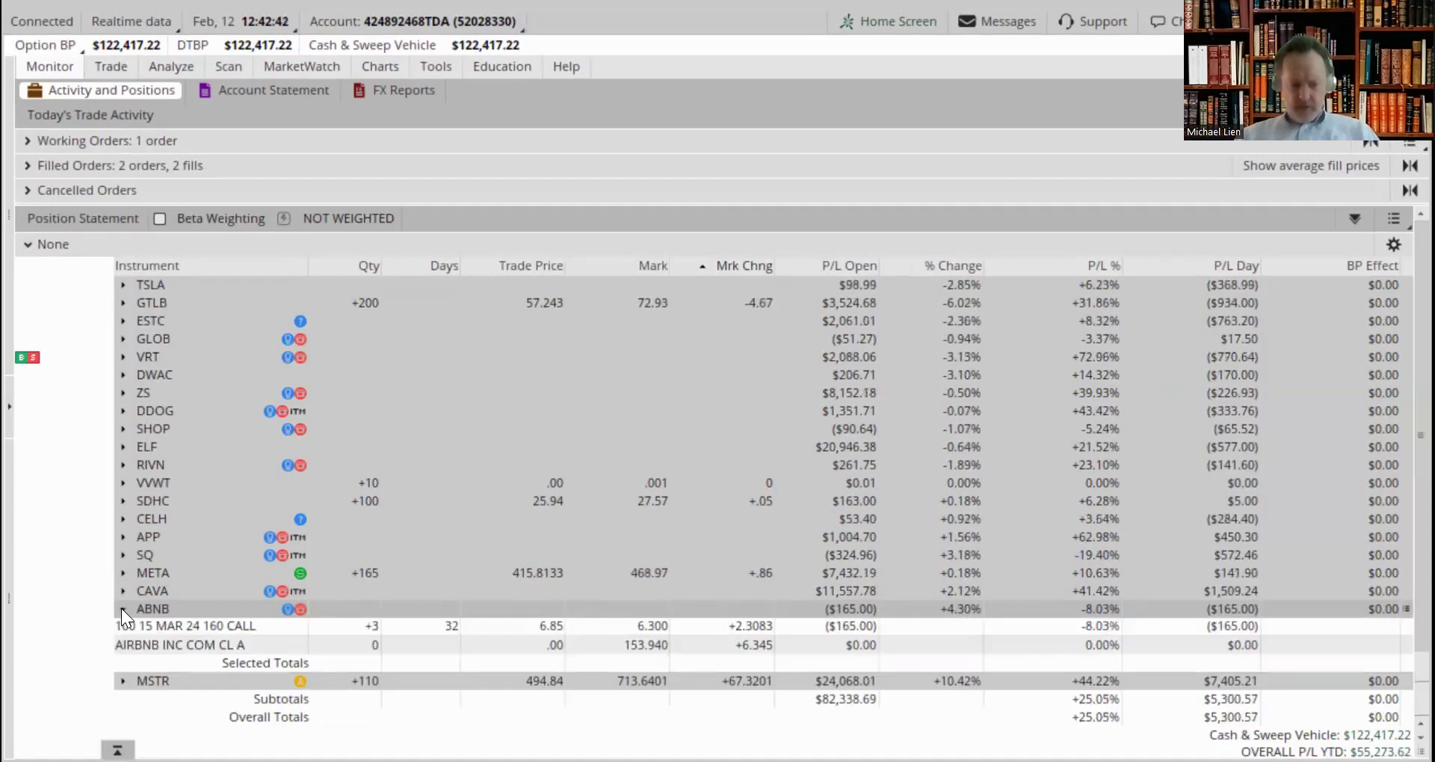
left_click(122, 609)
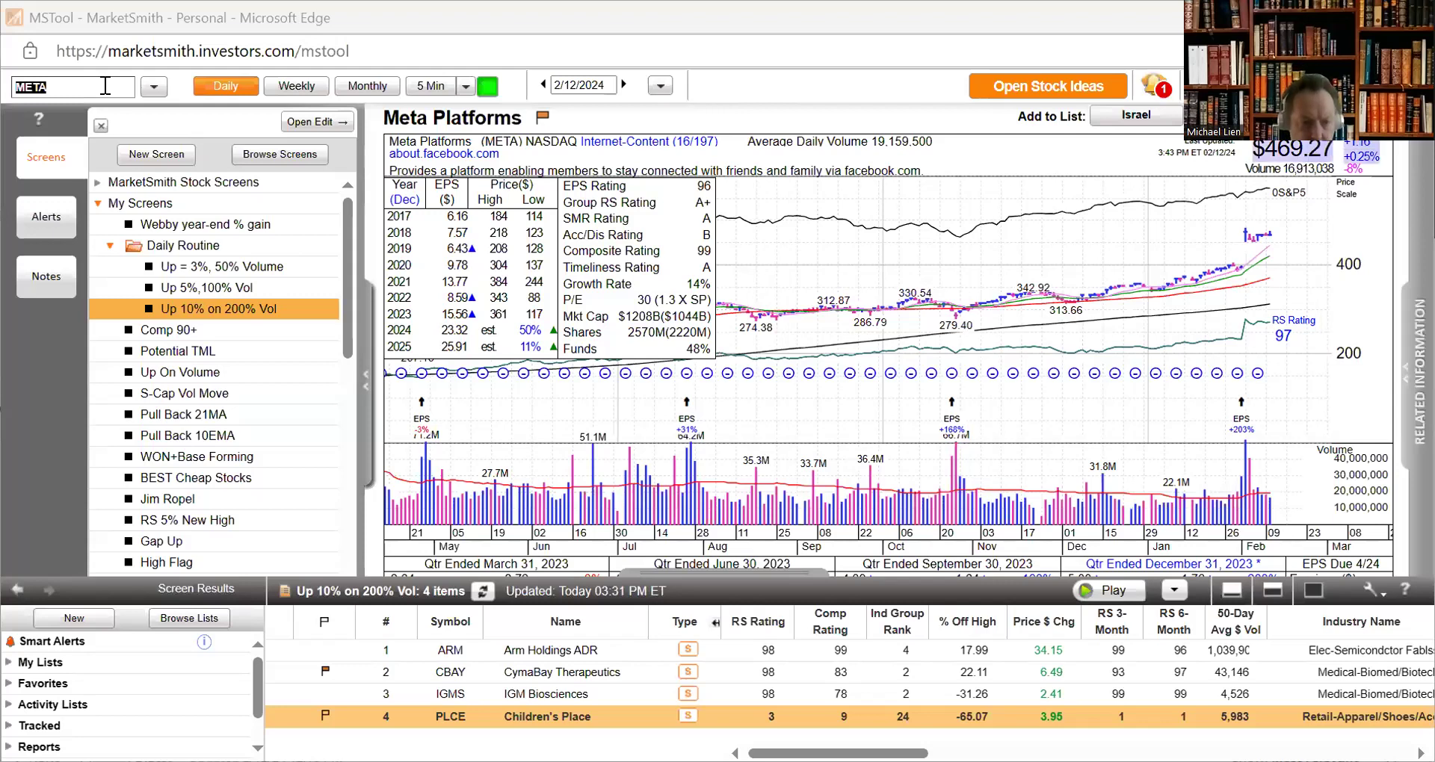
- Switch to MarketSmith, load the XLF financial sector ETF chart and inspect its price data for 01/31/2024
key("BackSpace")
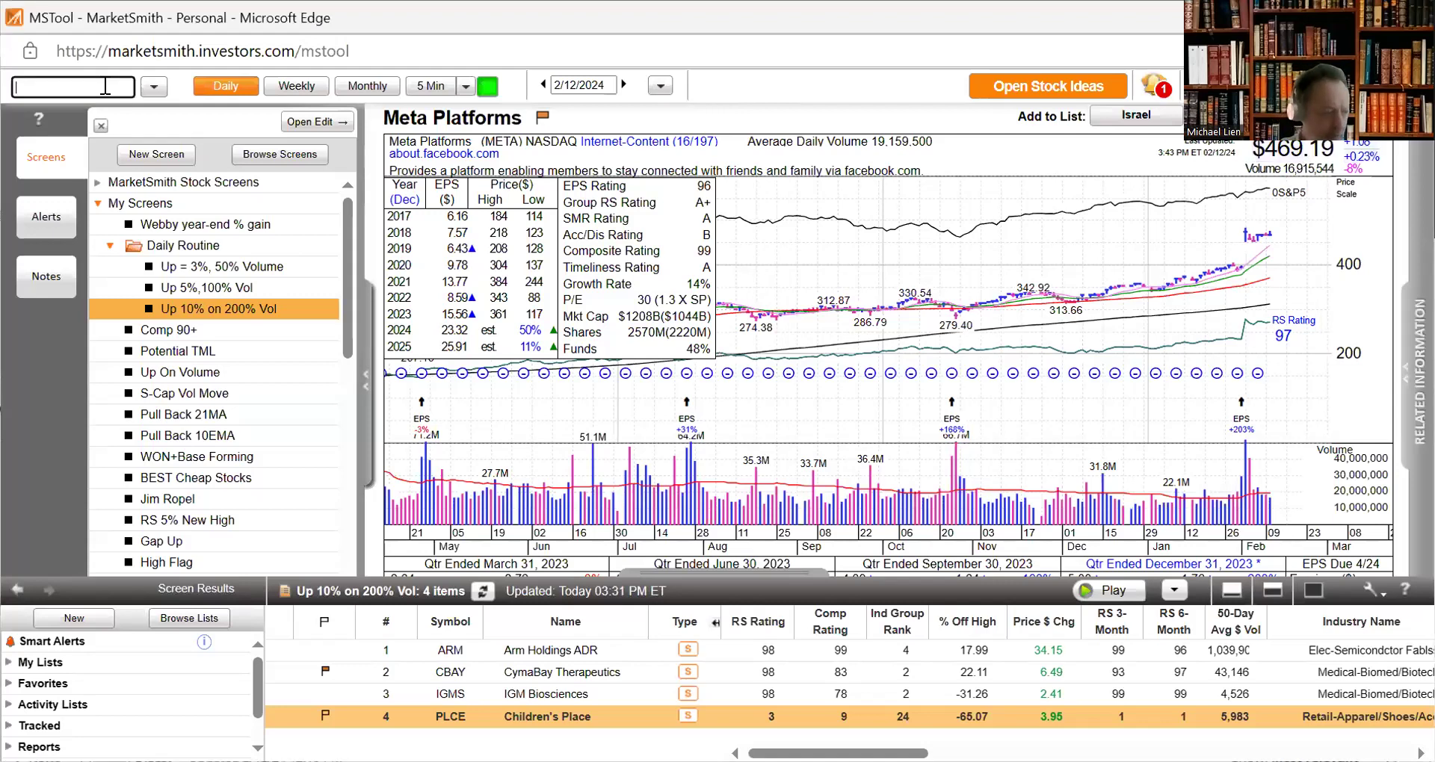
type("XL")
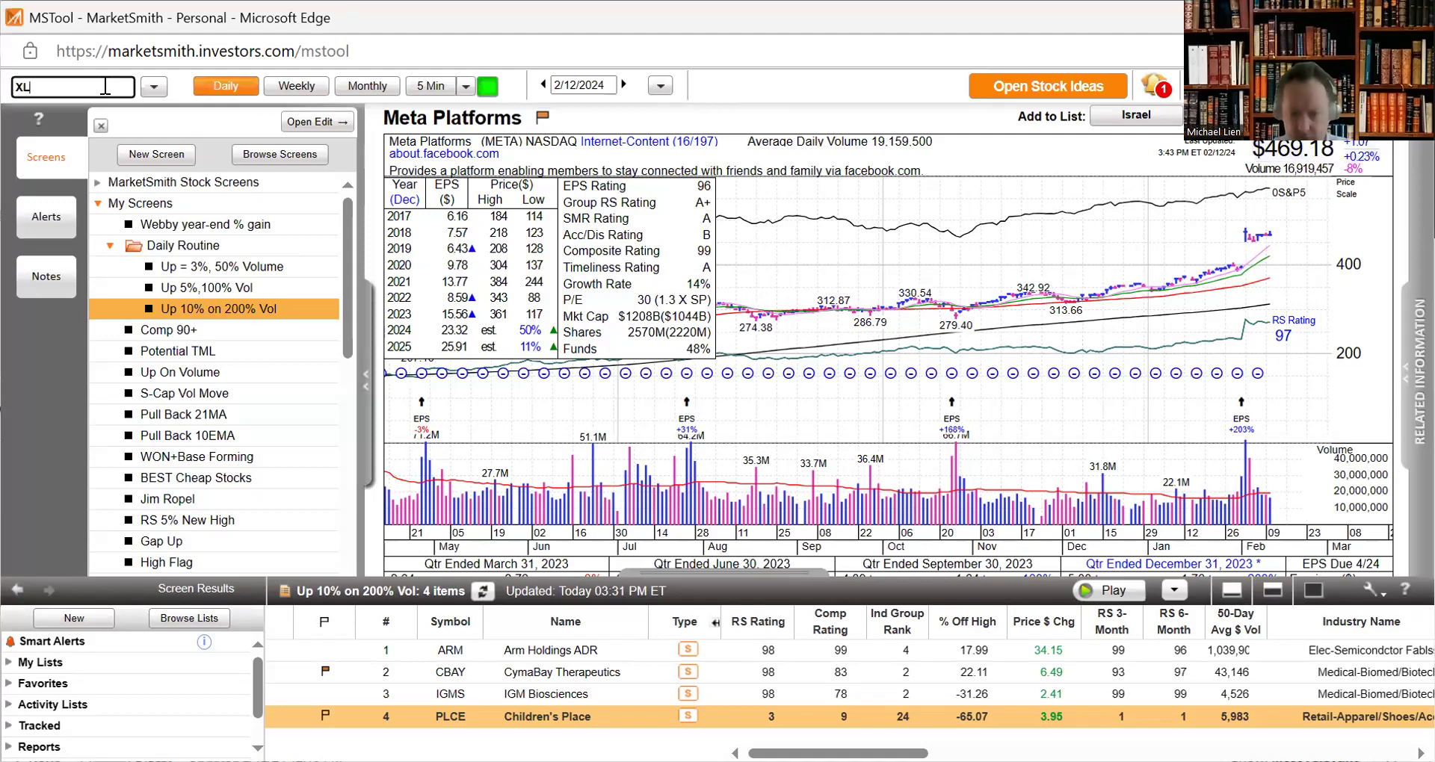
type("F")
key("Return")
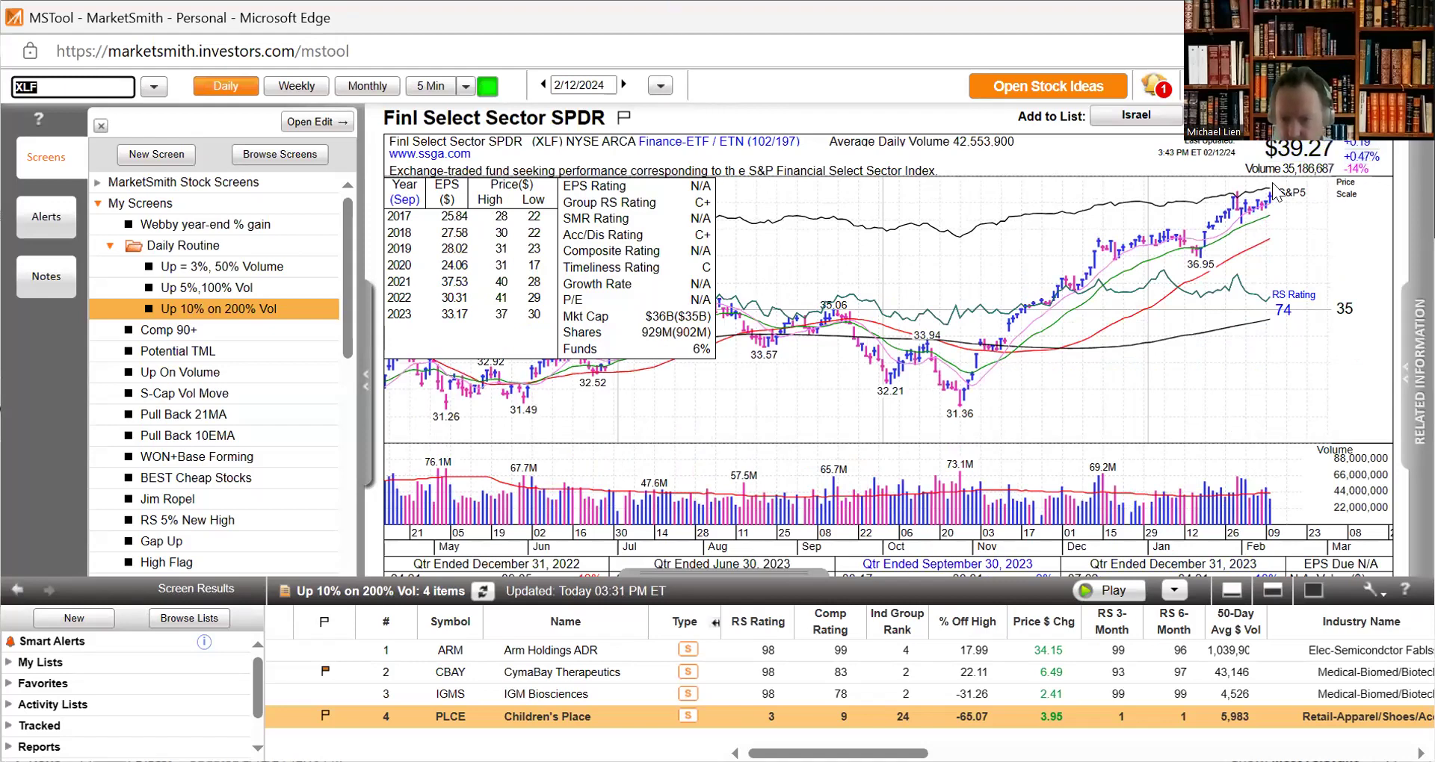
left_click(1236, 201)
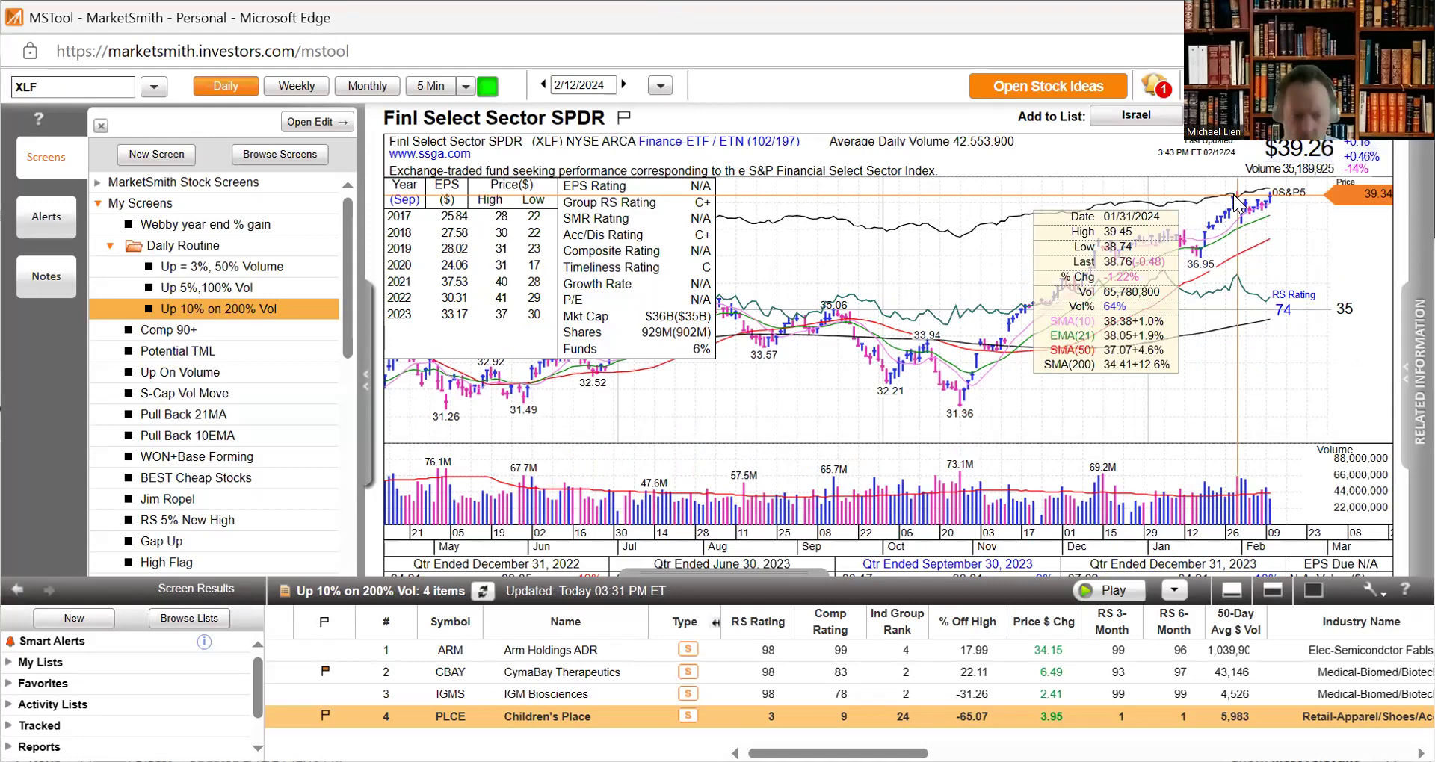
left_click(671, 387)
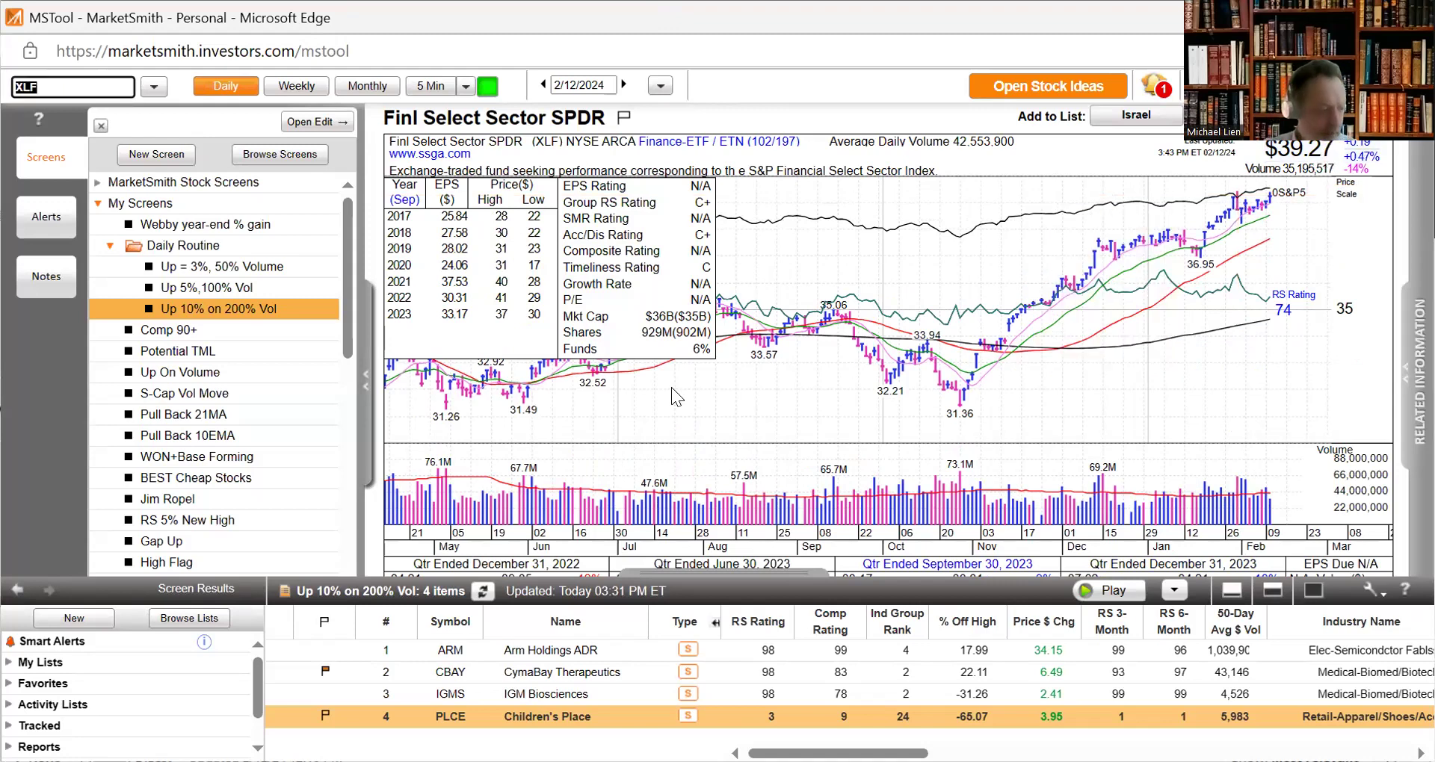
- Load the charts of the XLE energy sector ETF and the USO oil fund one after the other
type("X")
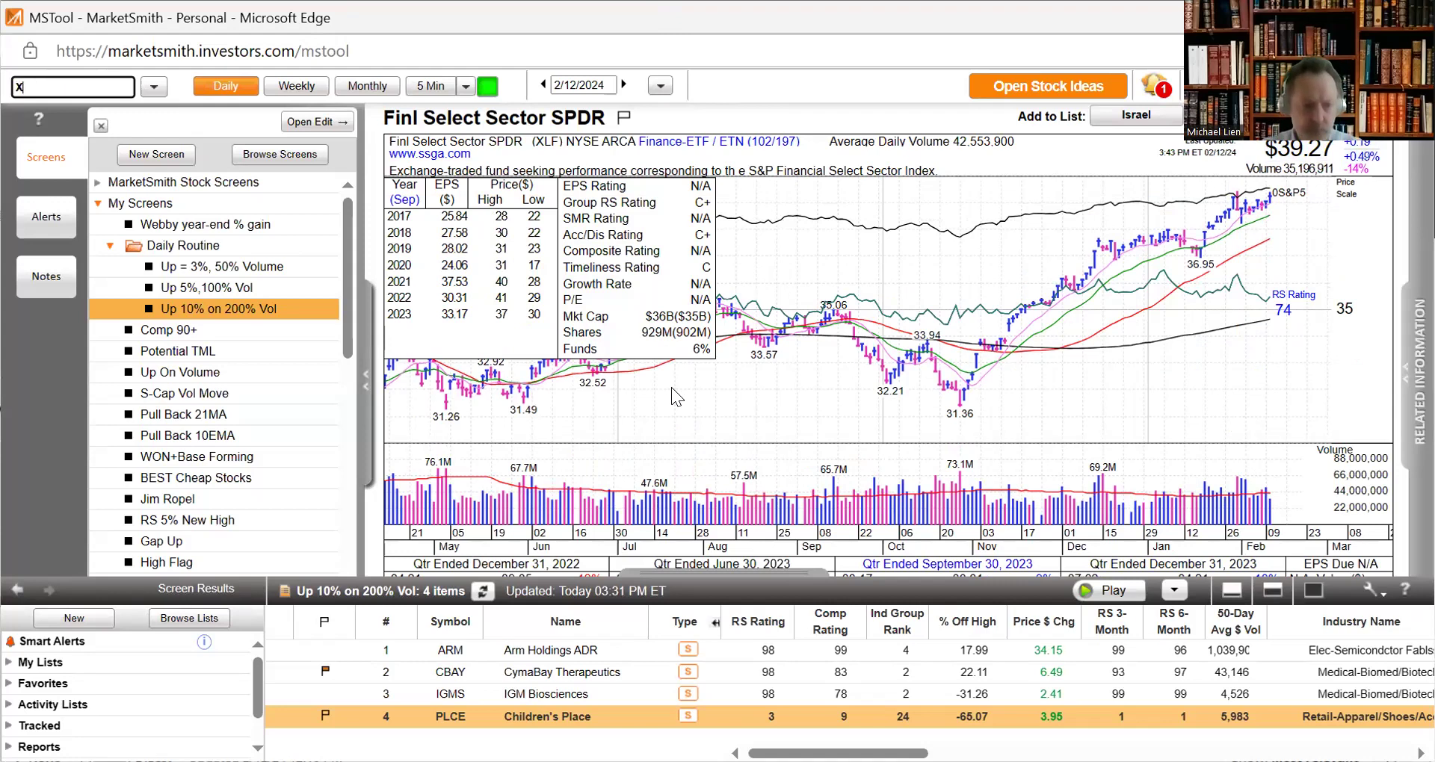
type("LE")
key("Return")
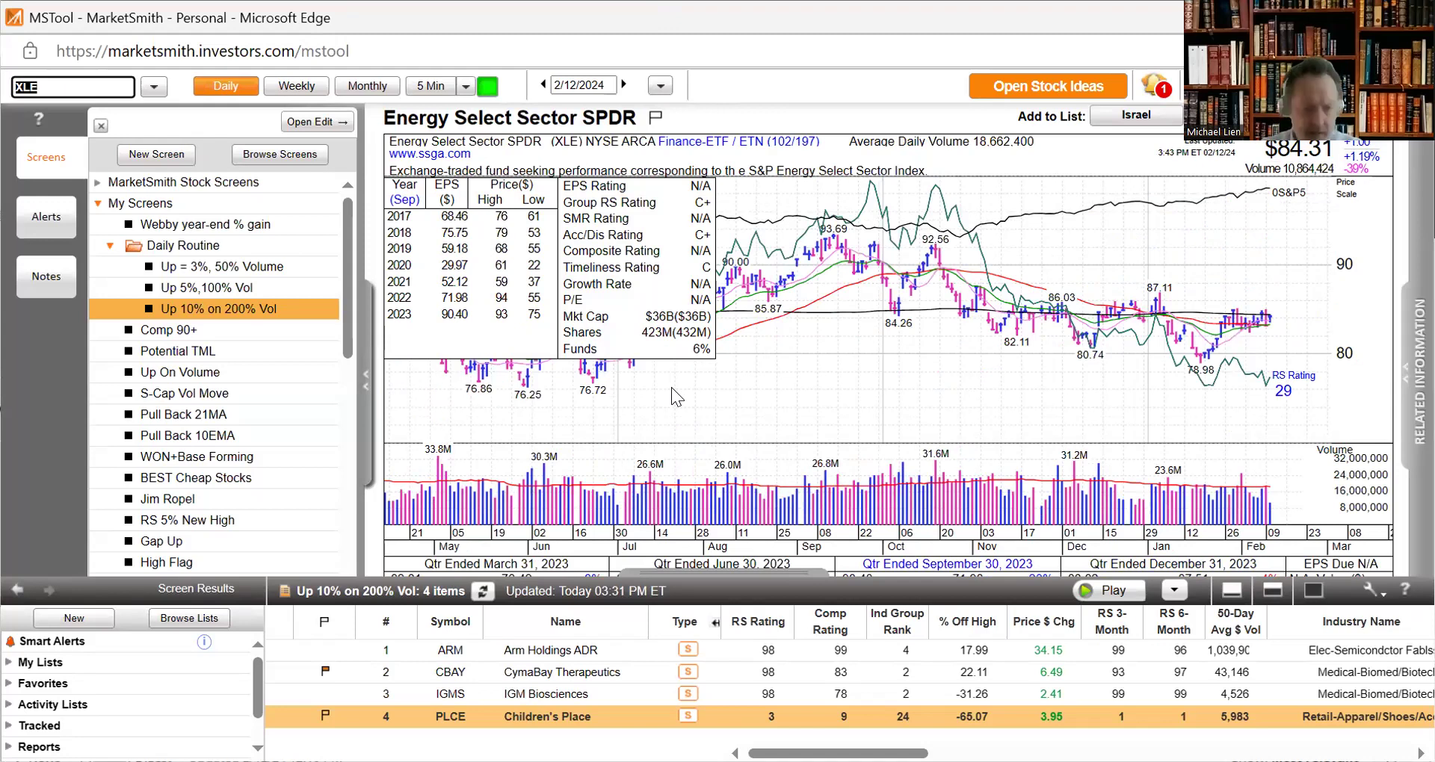
type("USO")
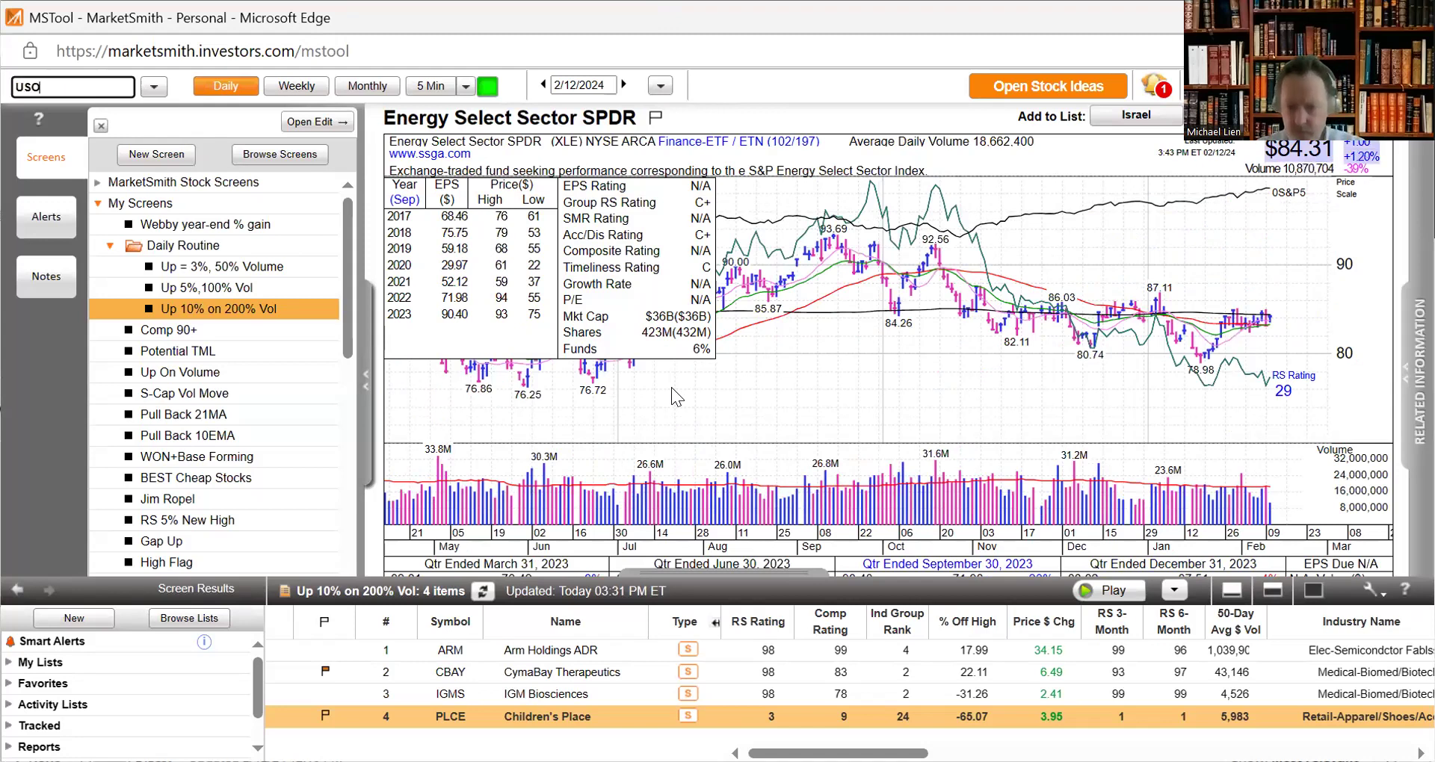
key("Return")
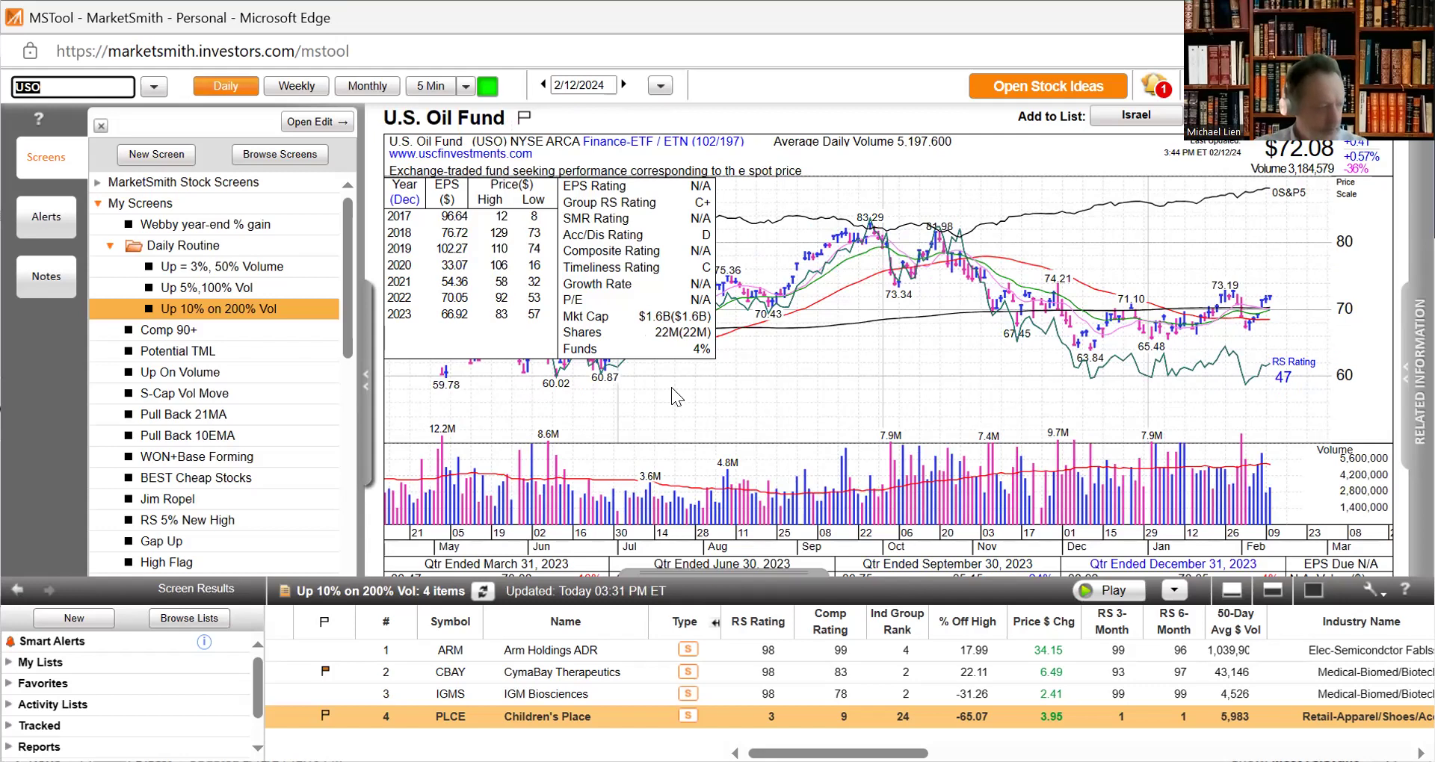
- View the charts of the XLU utilities ETF and the XLRE real estate ETF in turn
type("XL")
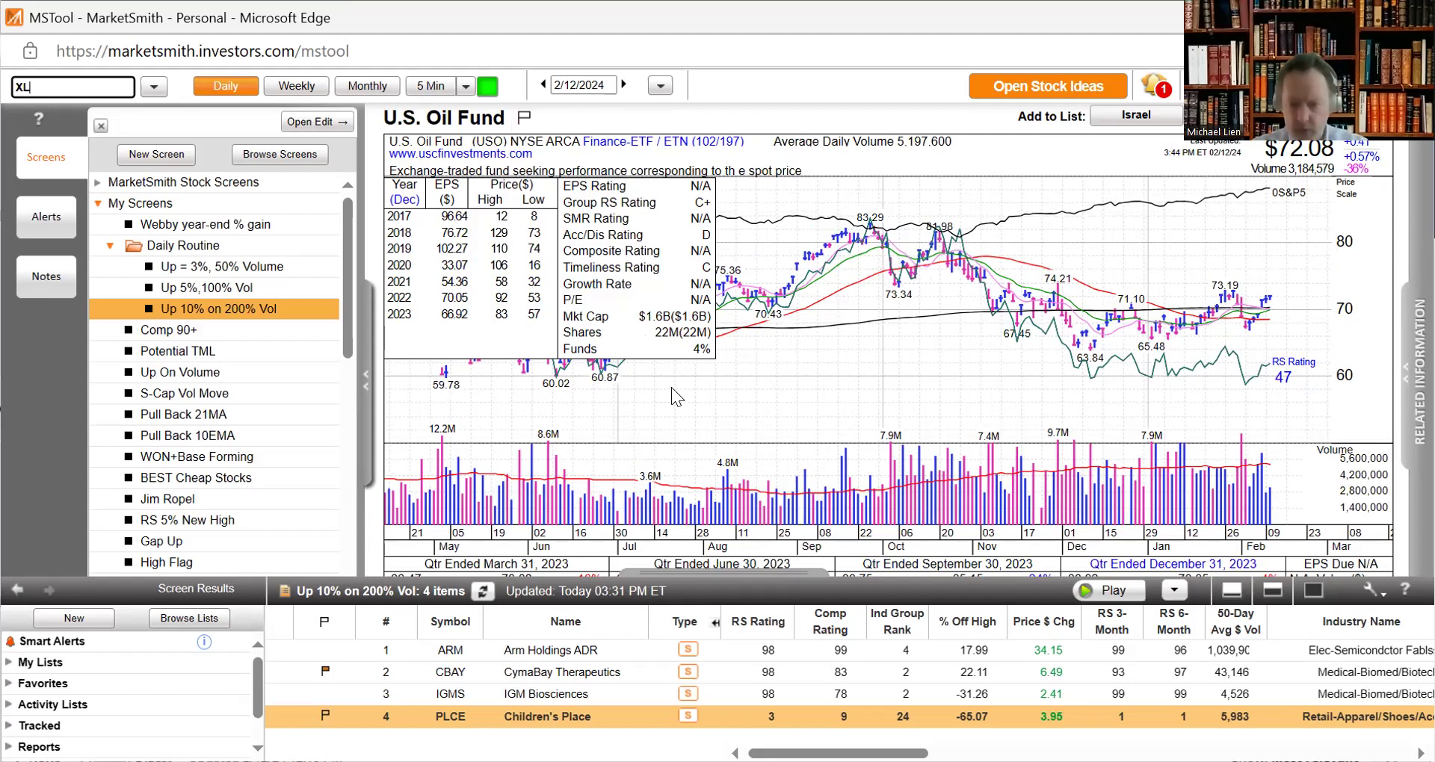
type("U")
key("Return")
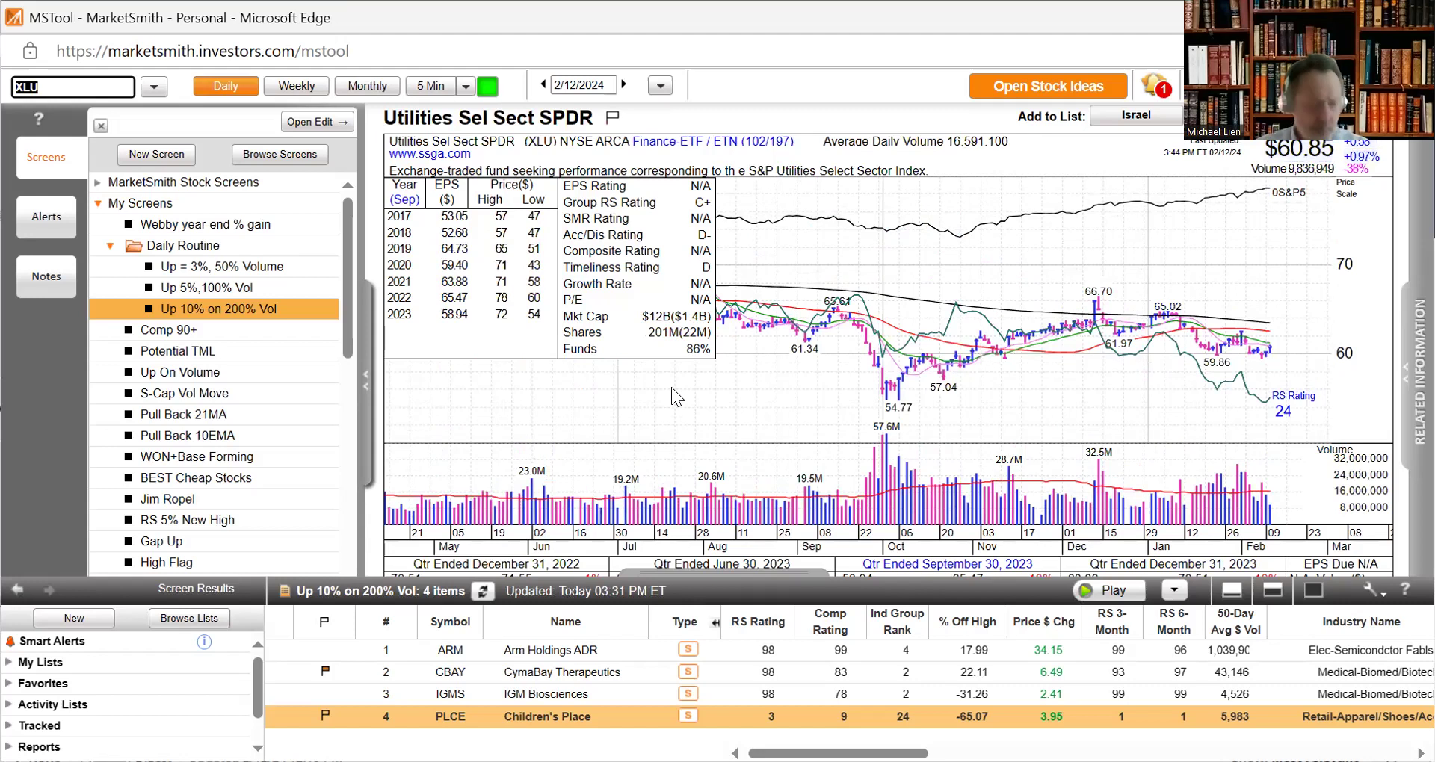
type("XLRE")
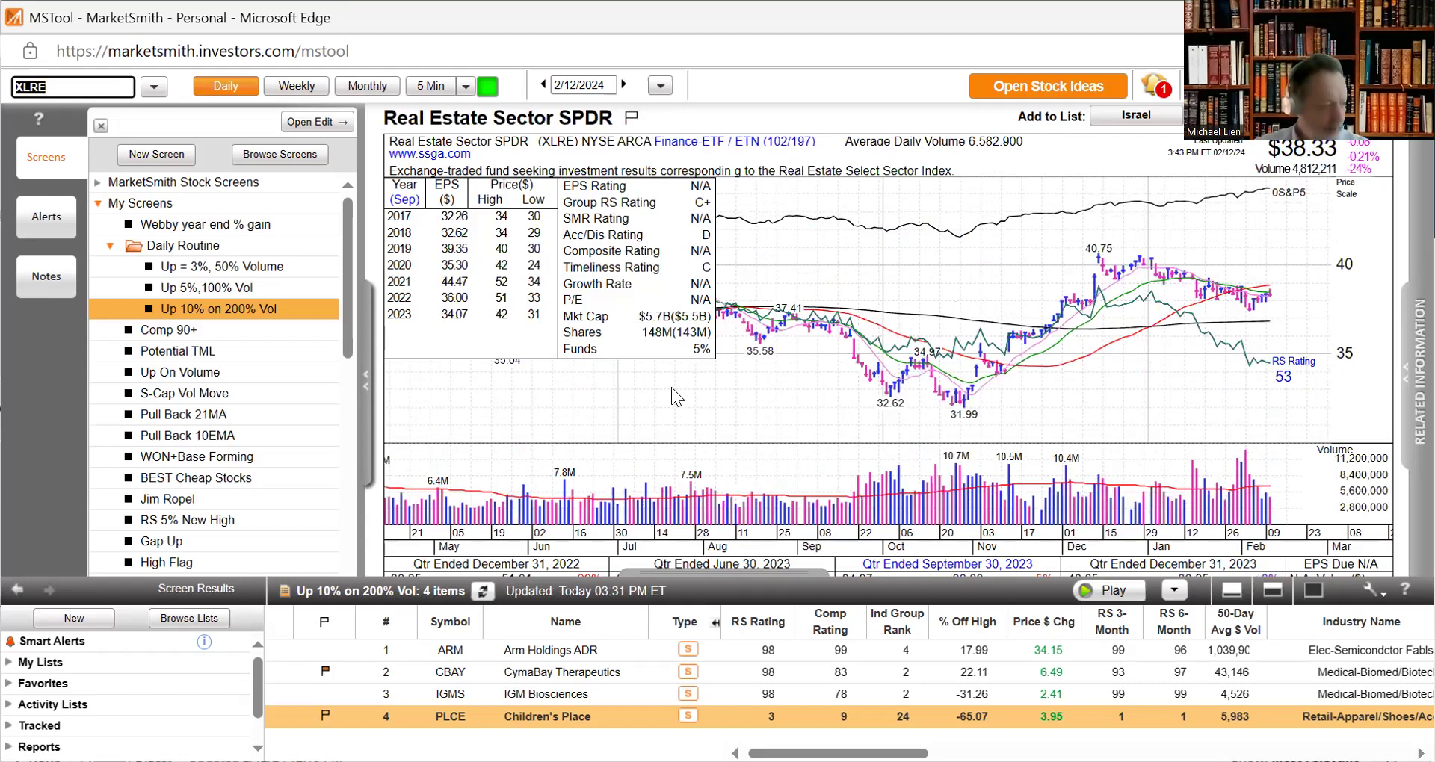
- Compare the two biotech ETFs by loading the XBI chart and the IBB chart
type("X")
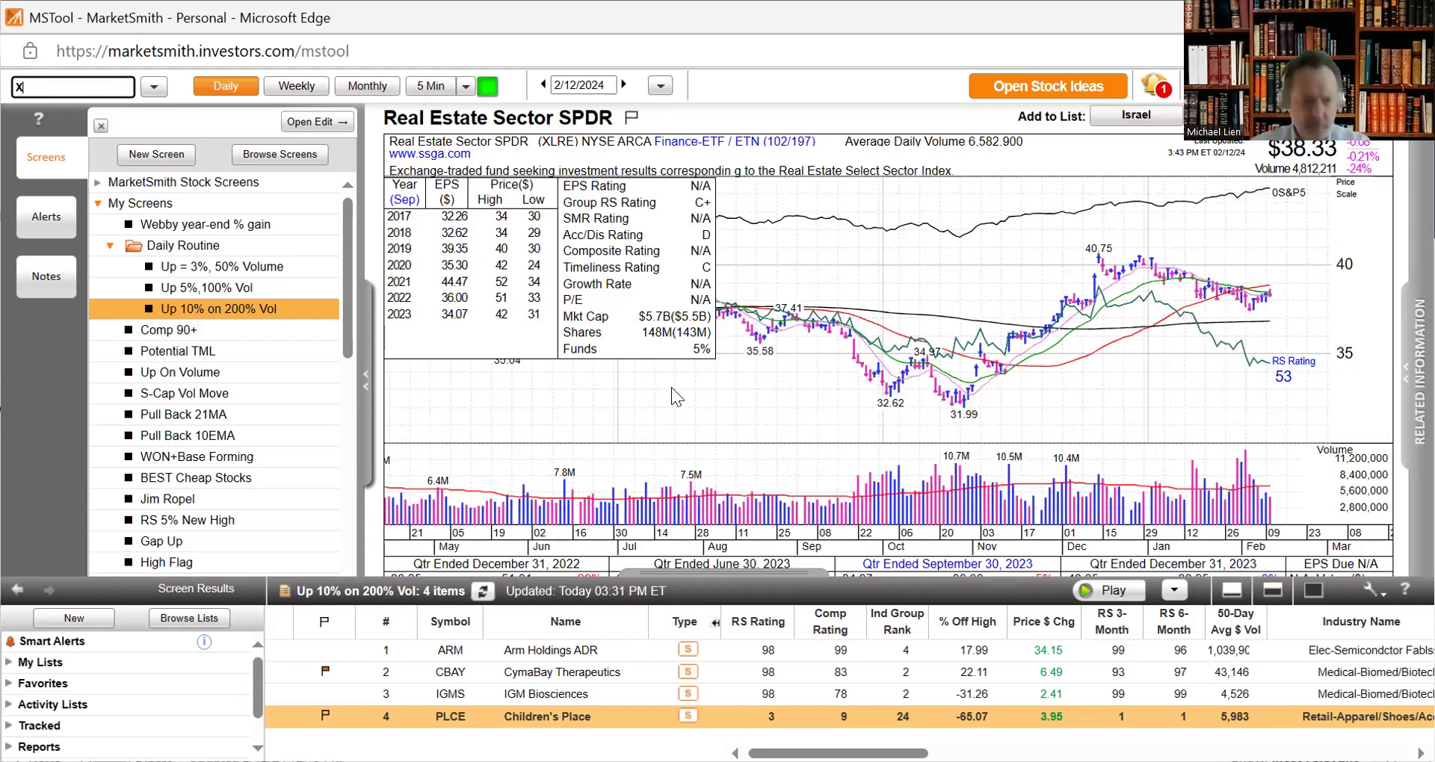
type("BI")
key("Return")
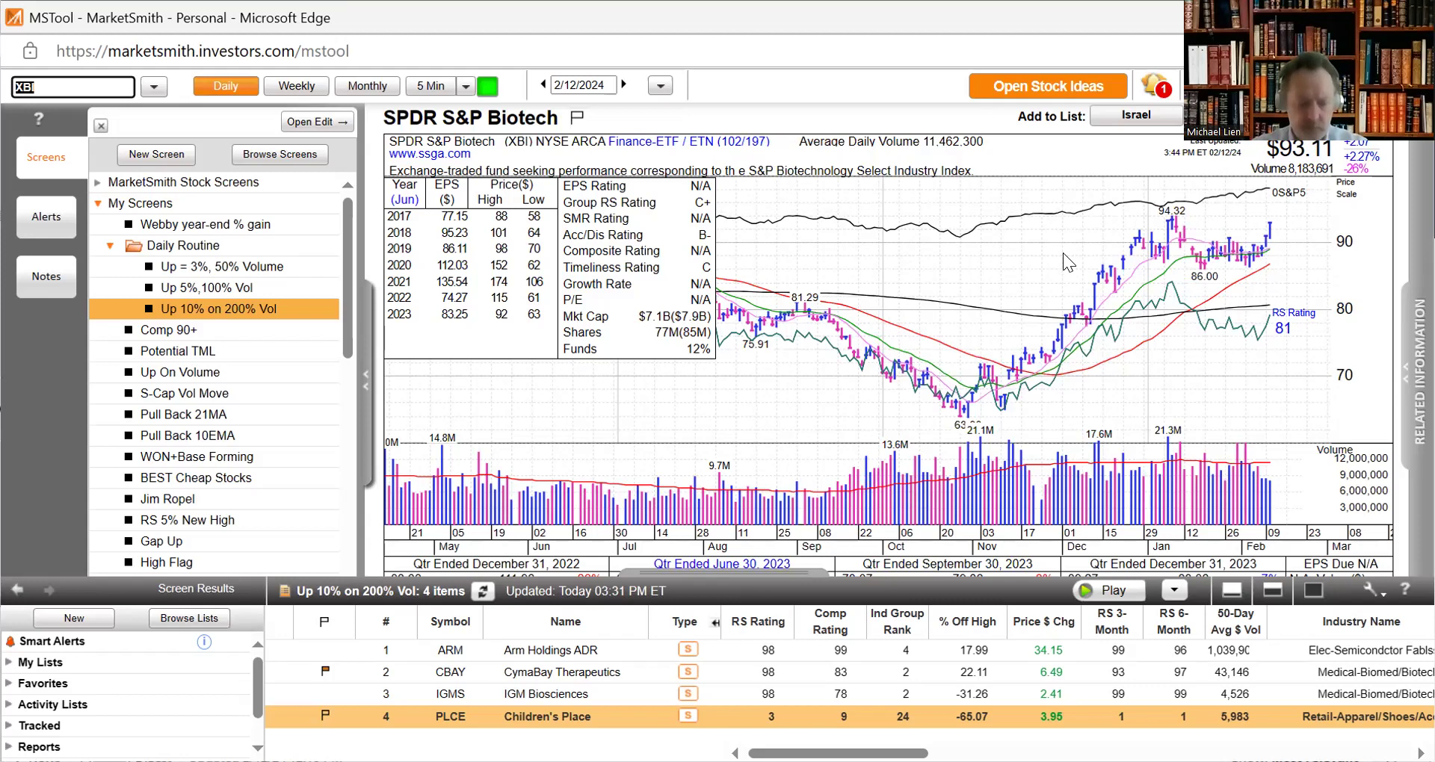
key("BackSpace")
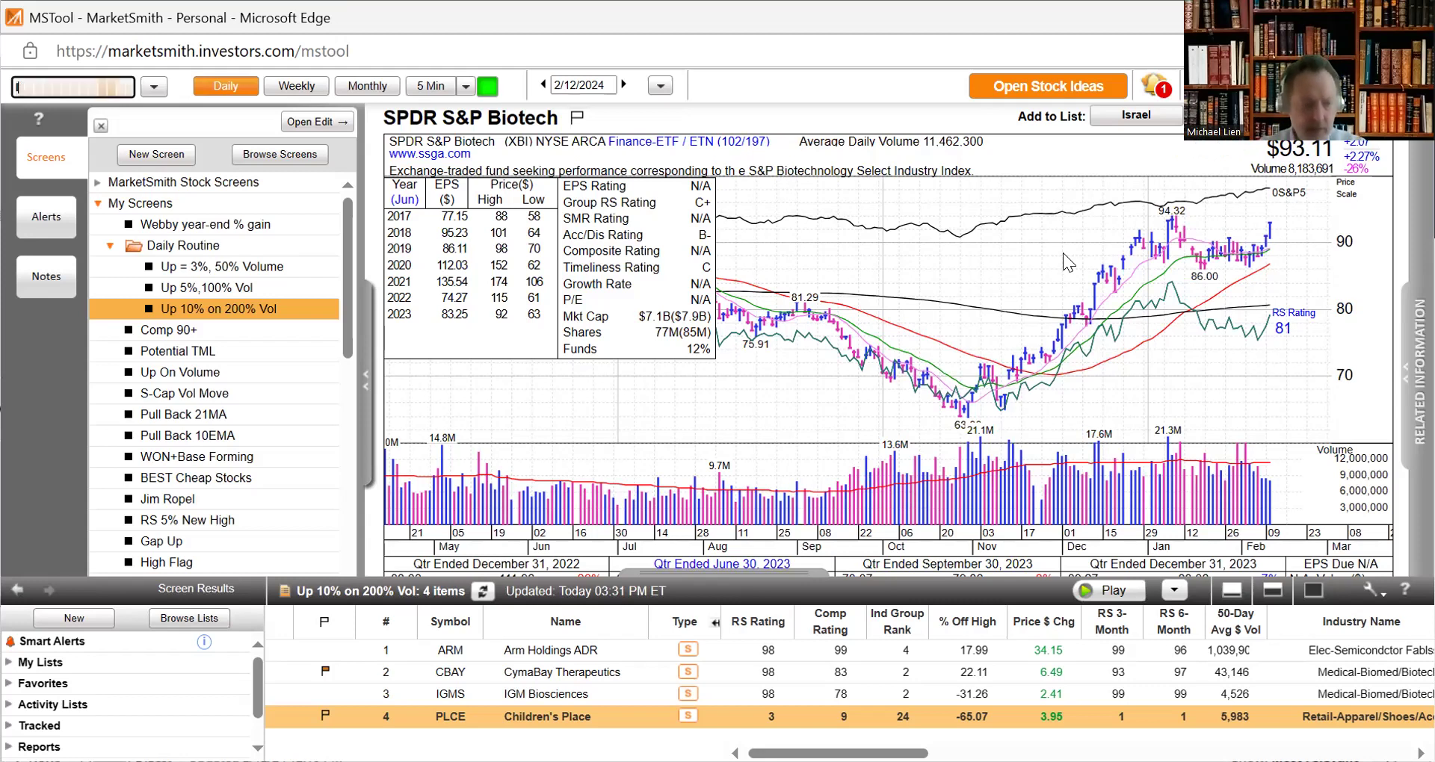
type("IBB")
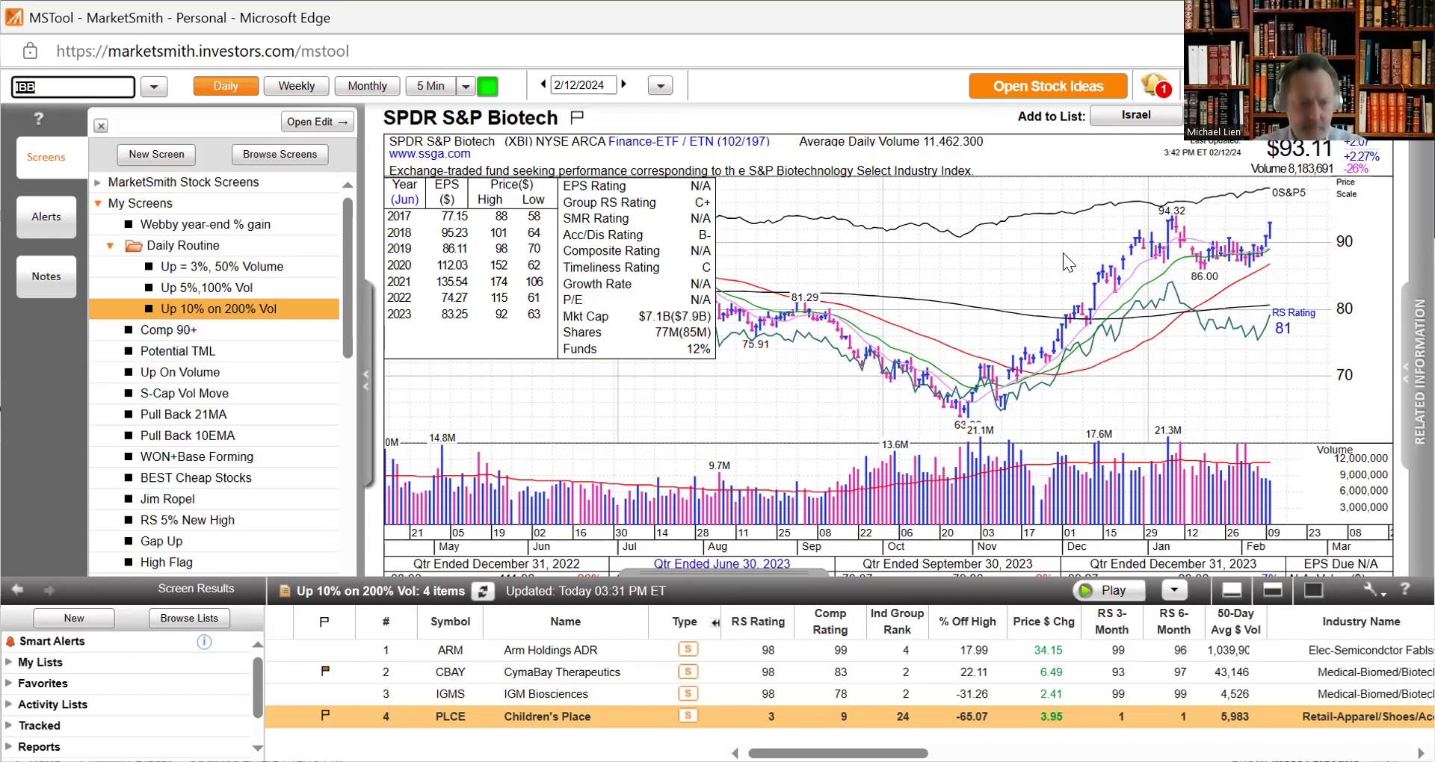
key("Return")
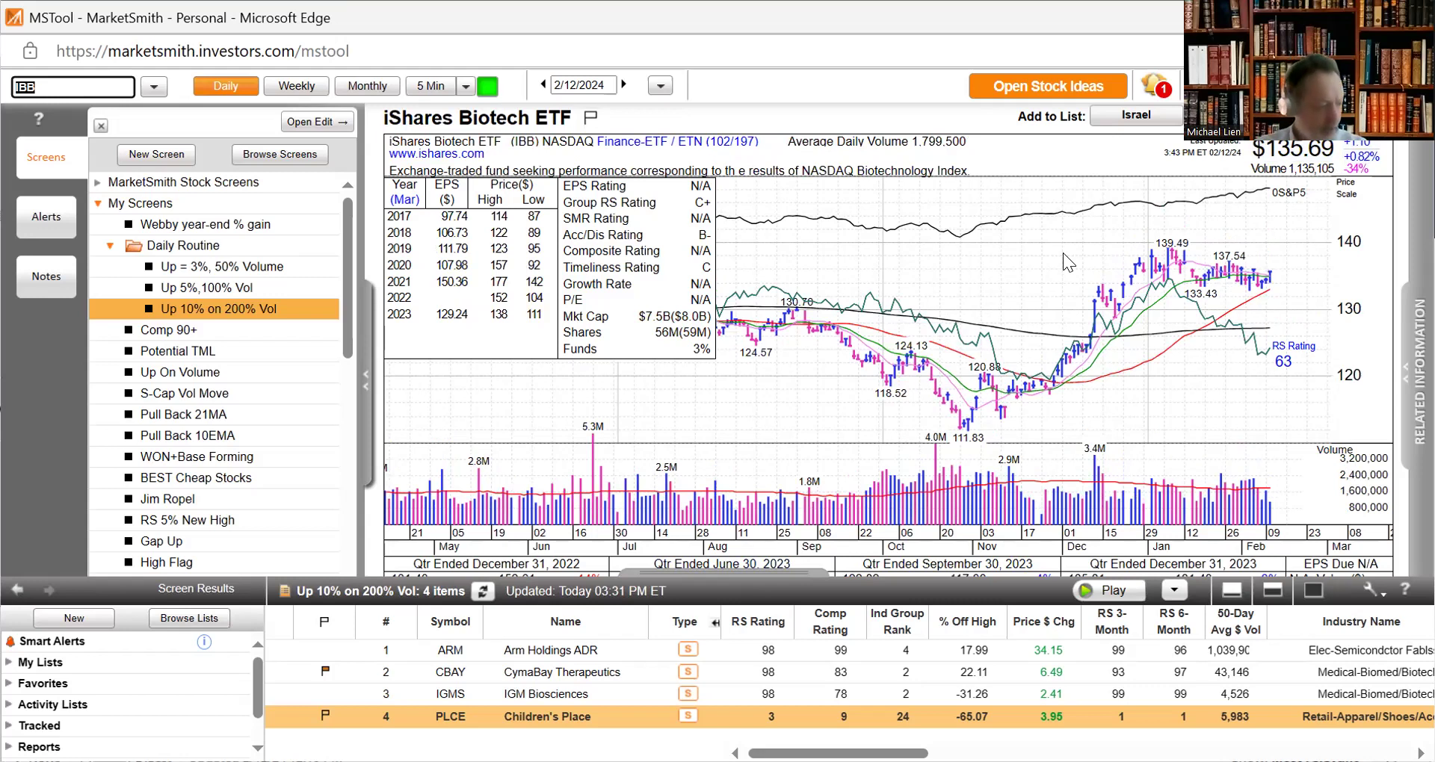
- Load the chart of the IGV software ETF, followed by the XLK technology sector ETF
type("I")
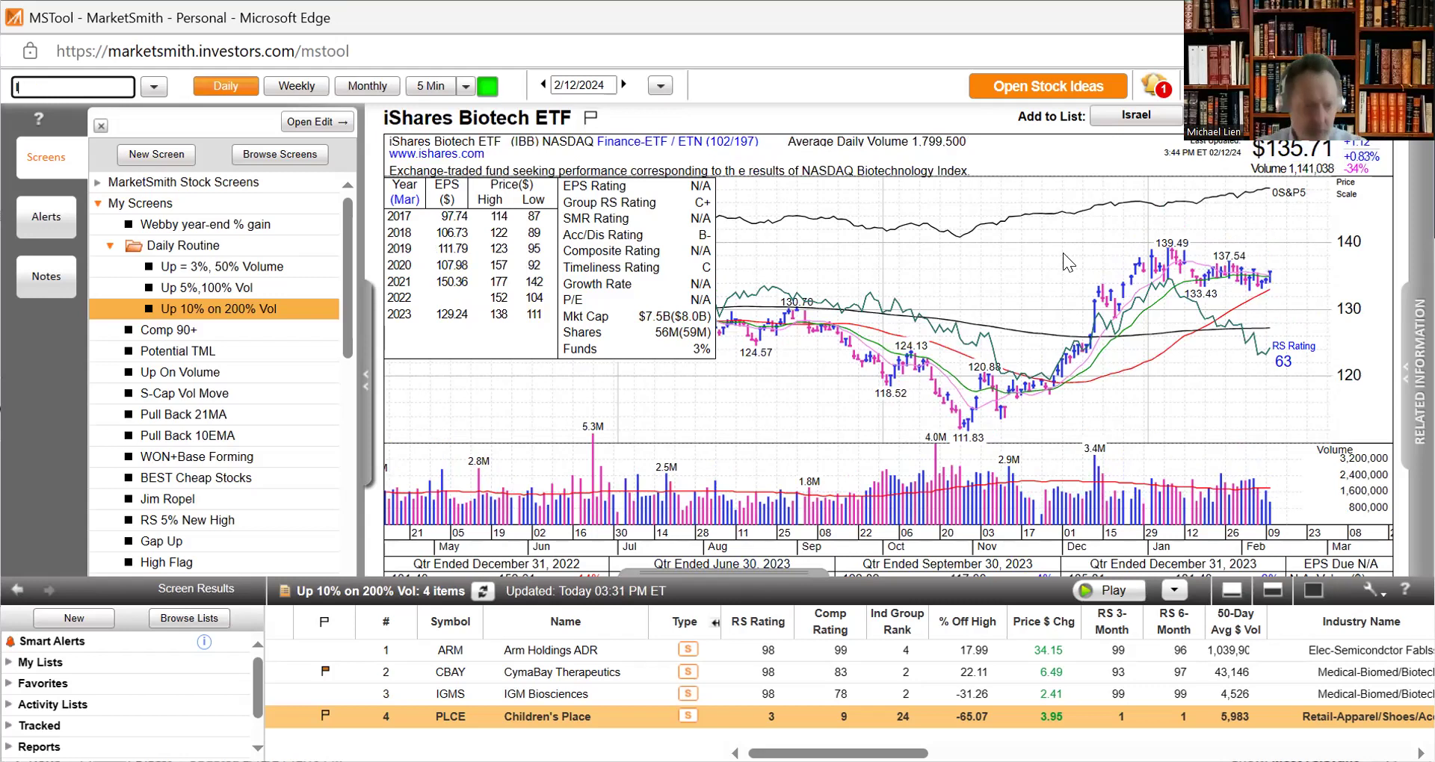
type("GV")
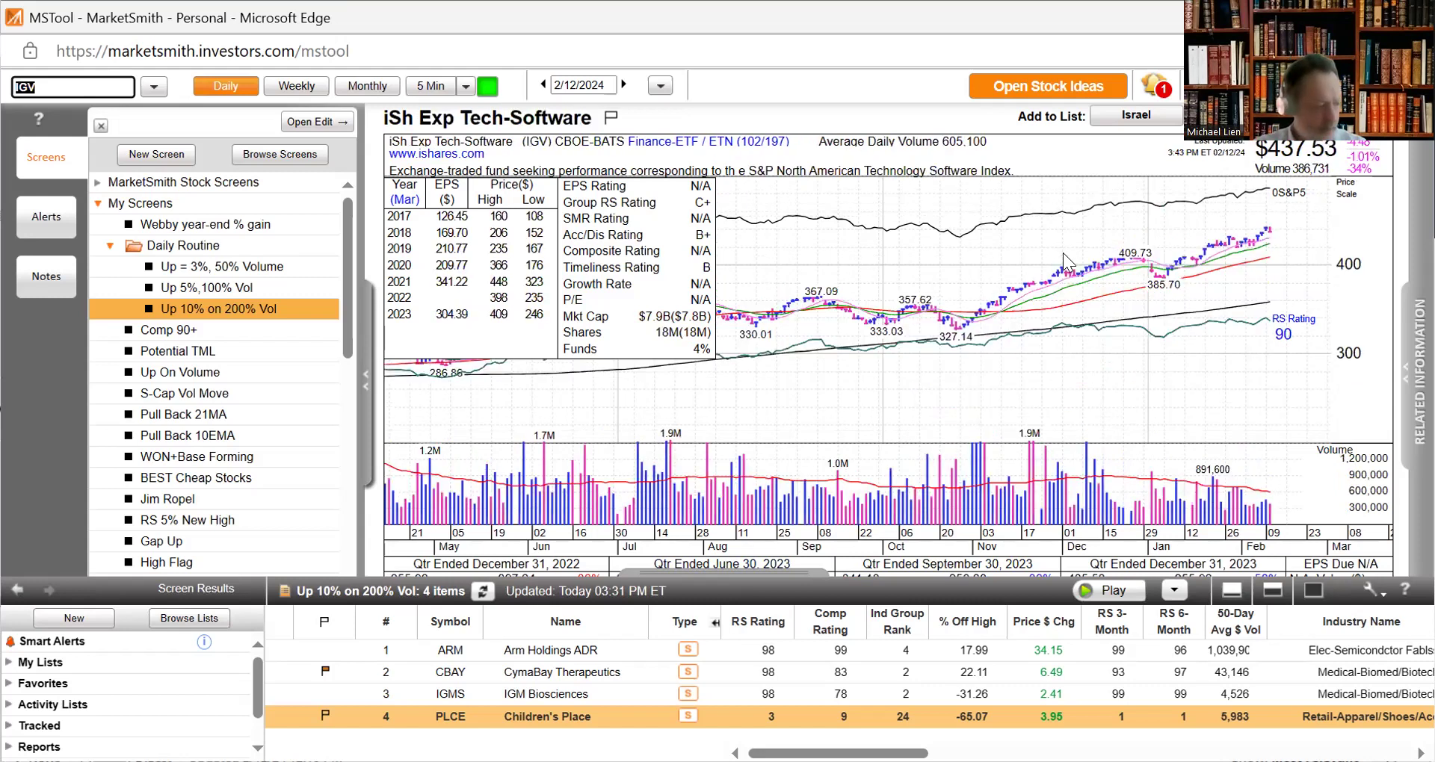
type("XL")
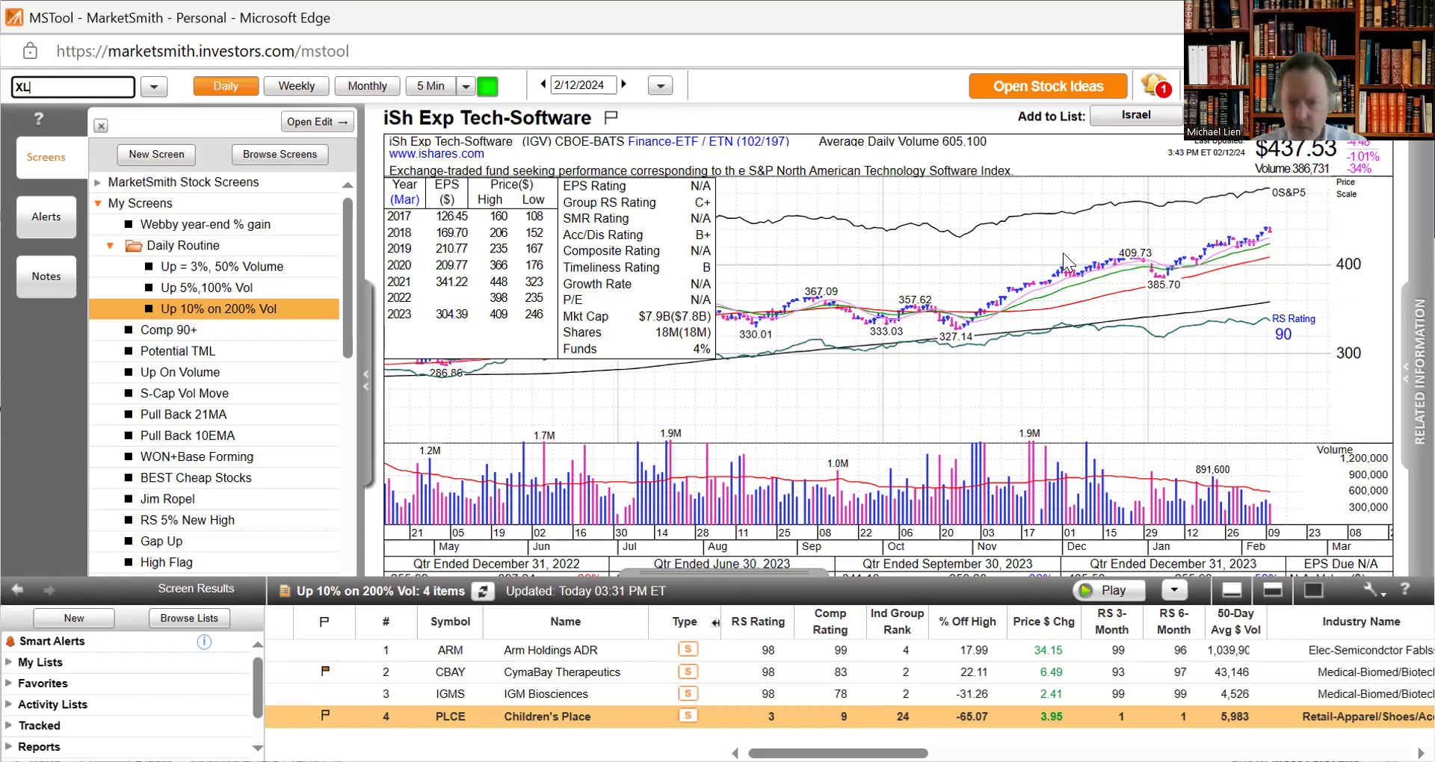
type("K")
key("Return")
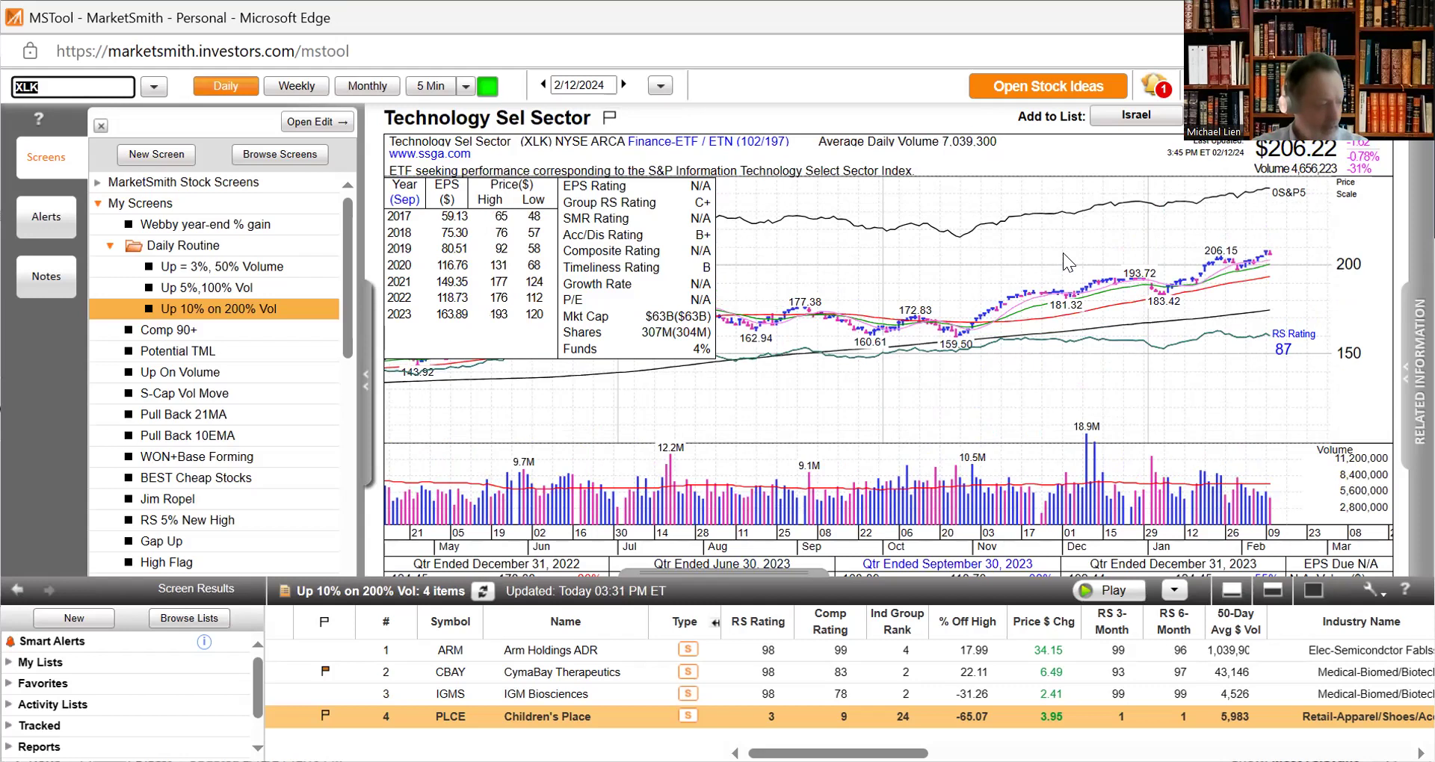
- Bring up the chart of the PAVE infrastructure development ETF
type("PA")
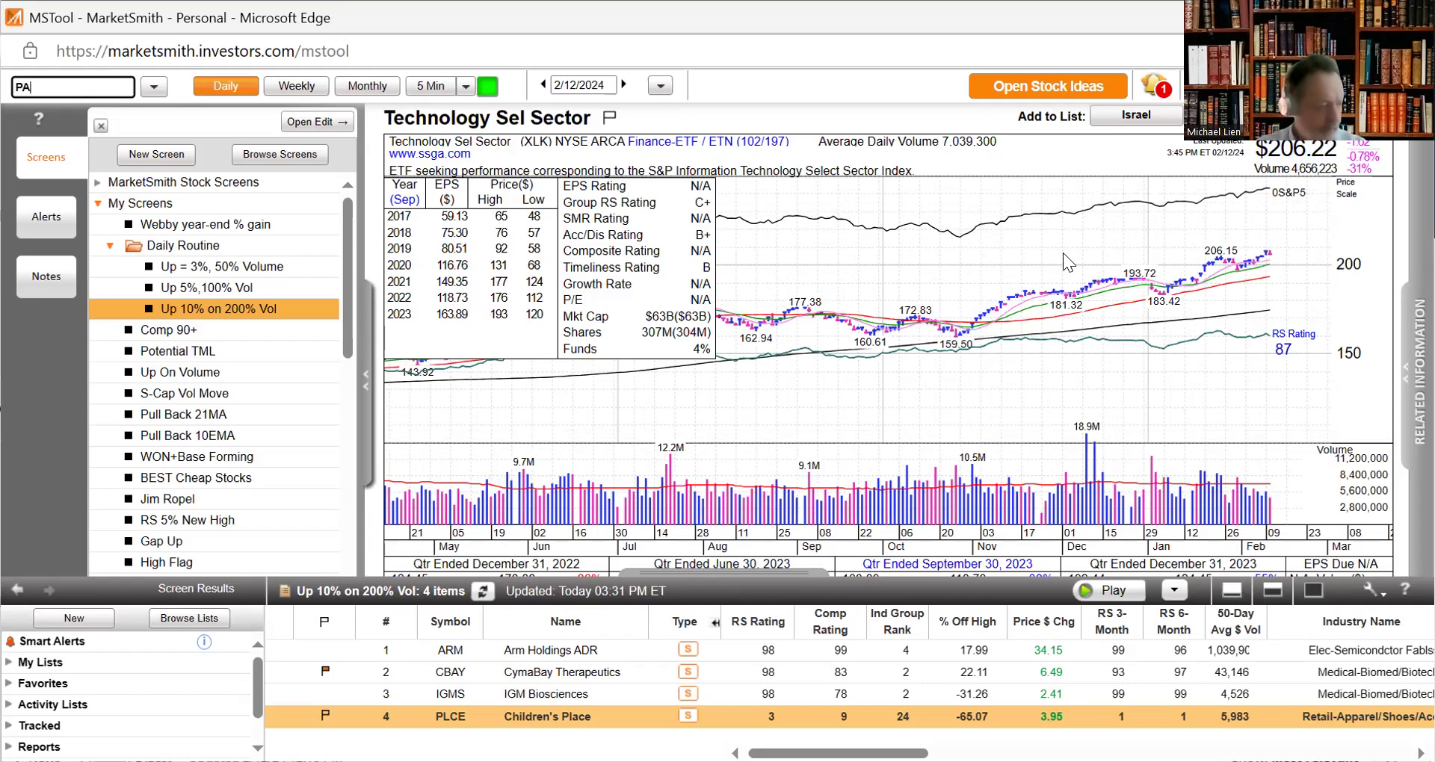
type("VE")
key("Return")
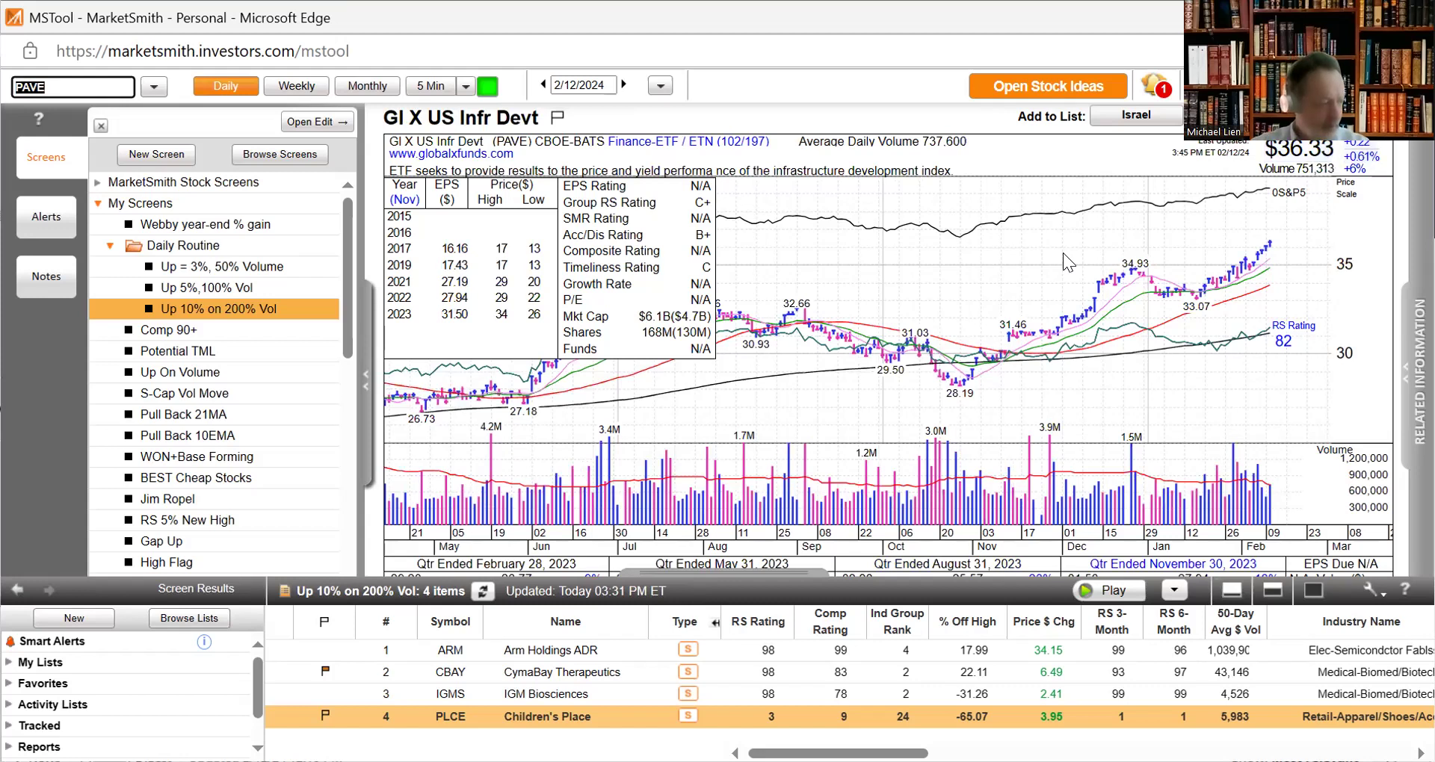
- View the SMH semiconductor ETF chart and the chart of NVIDIA (NVDA)
type("SM")
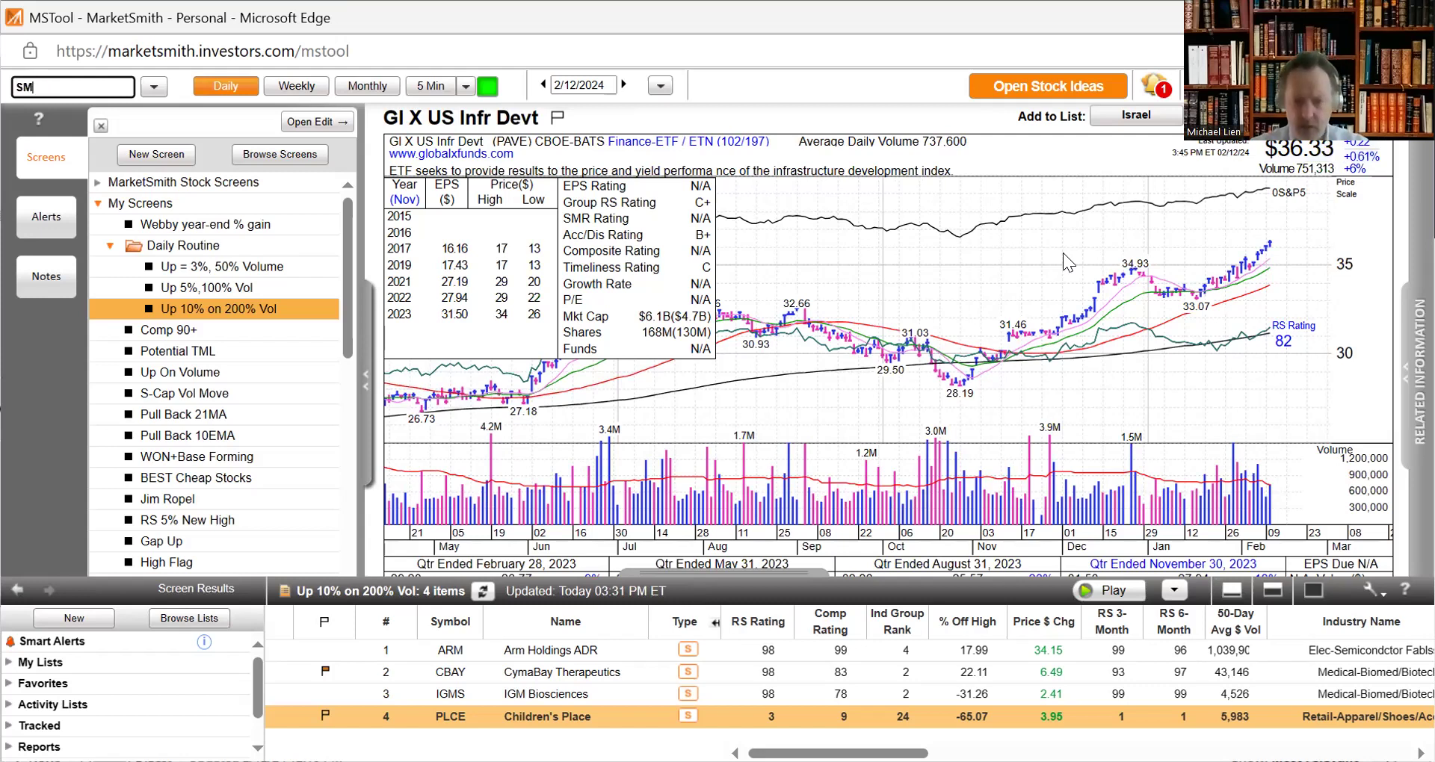
type("H")
key("Return")
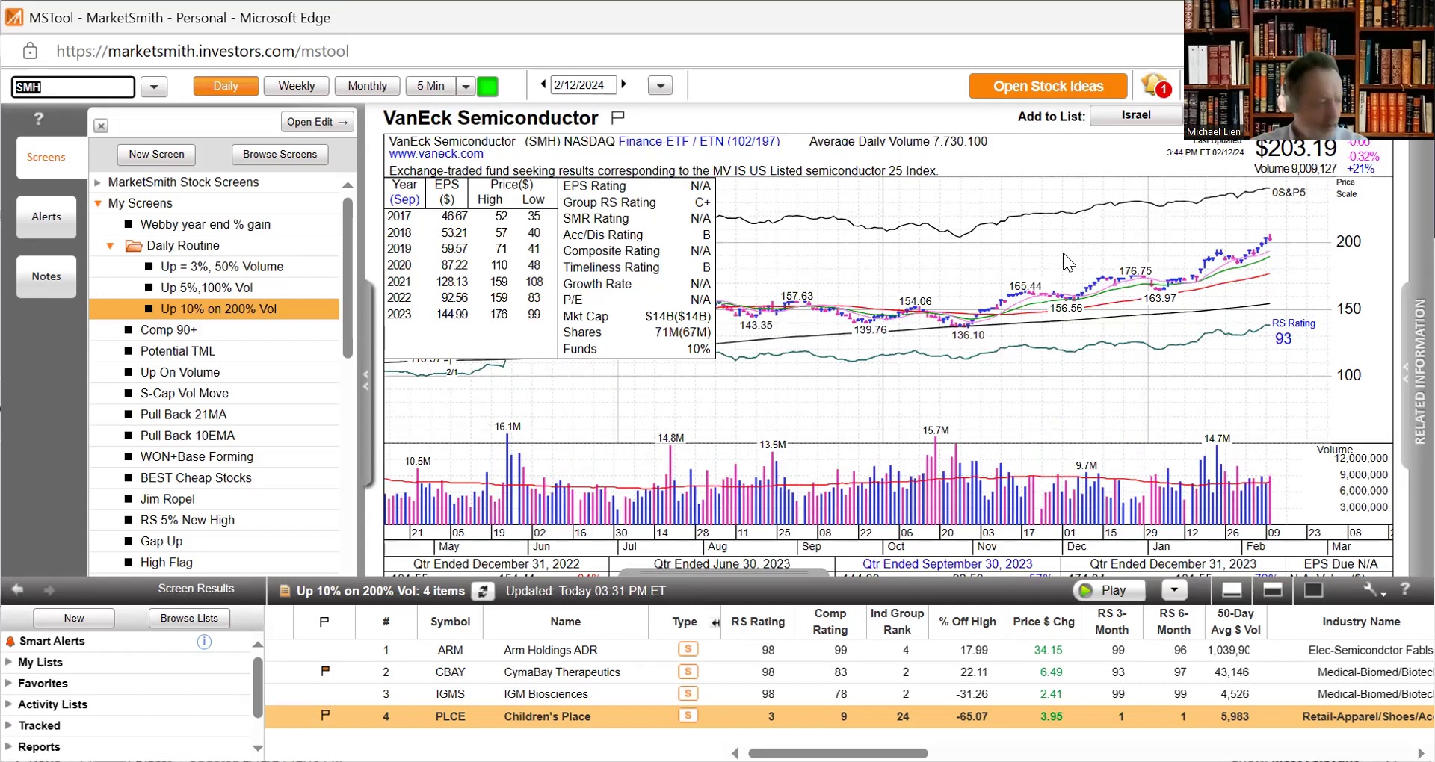
type("NV")
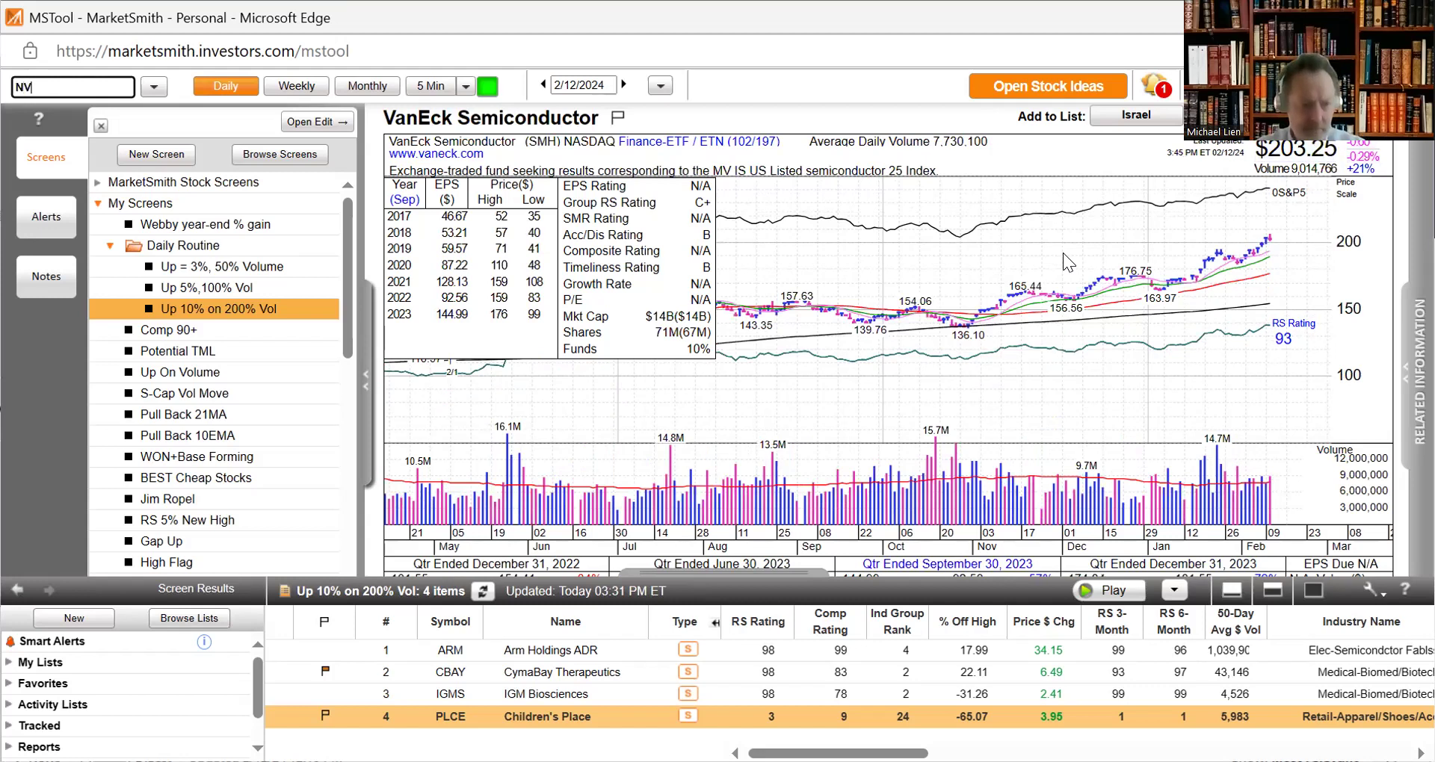
type("DA")
key("Return")
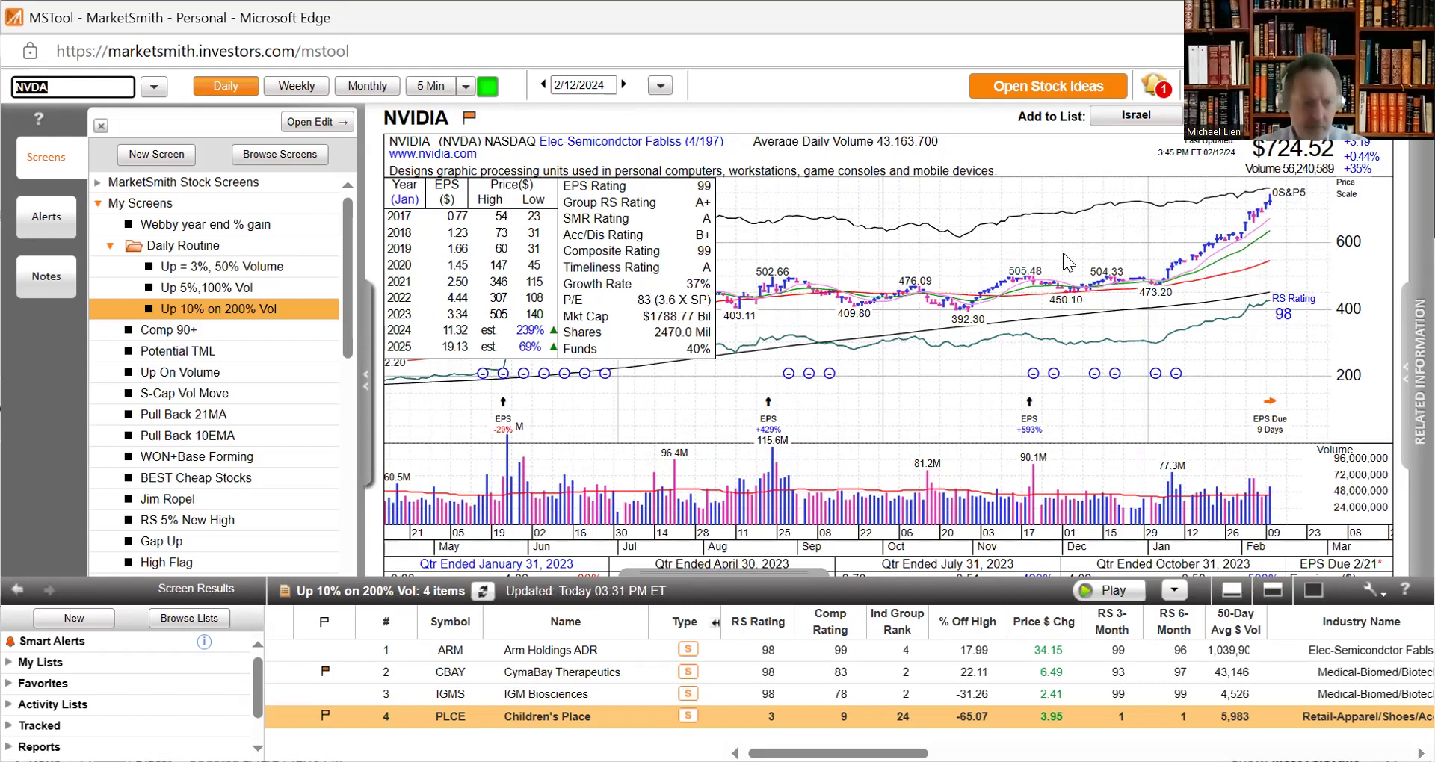
- Check the travel-related funds by loading the JETS airline ETF chart and the leveraged OOTO travel ETF chart
type("JETS")
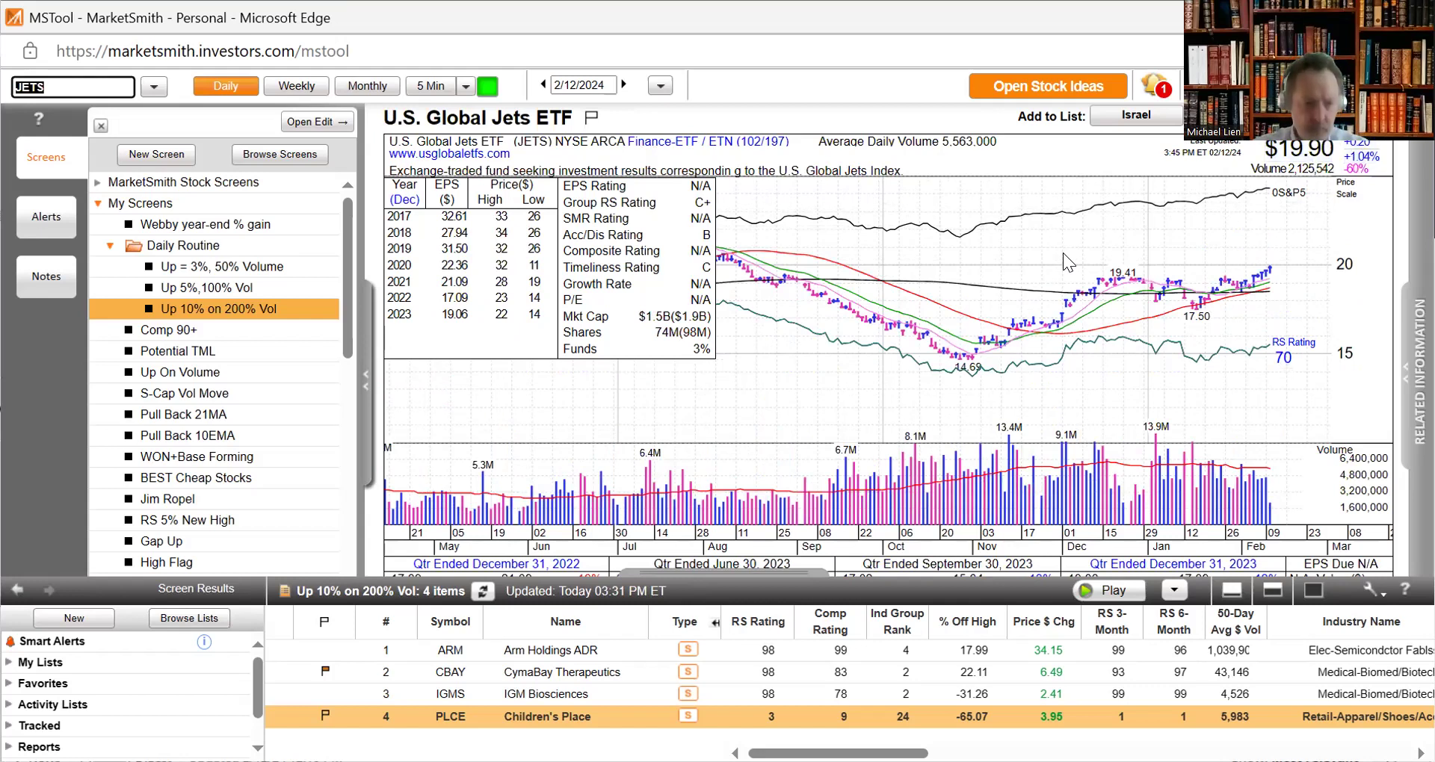
type("O")
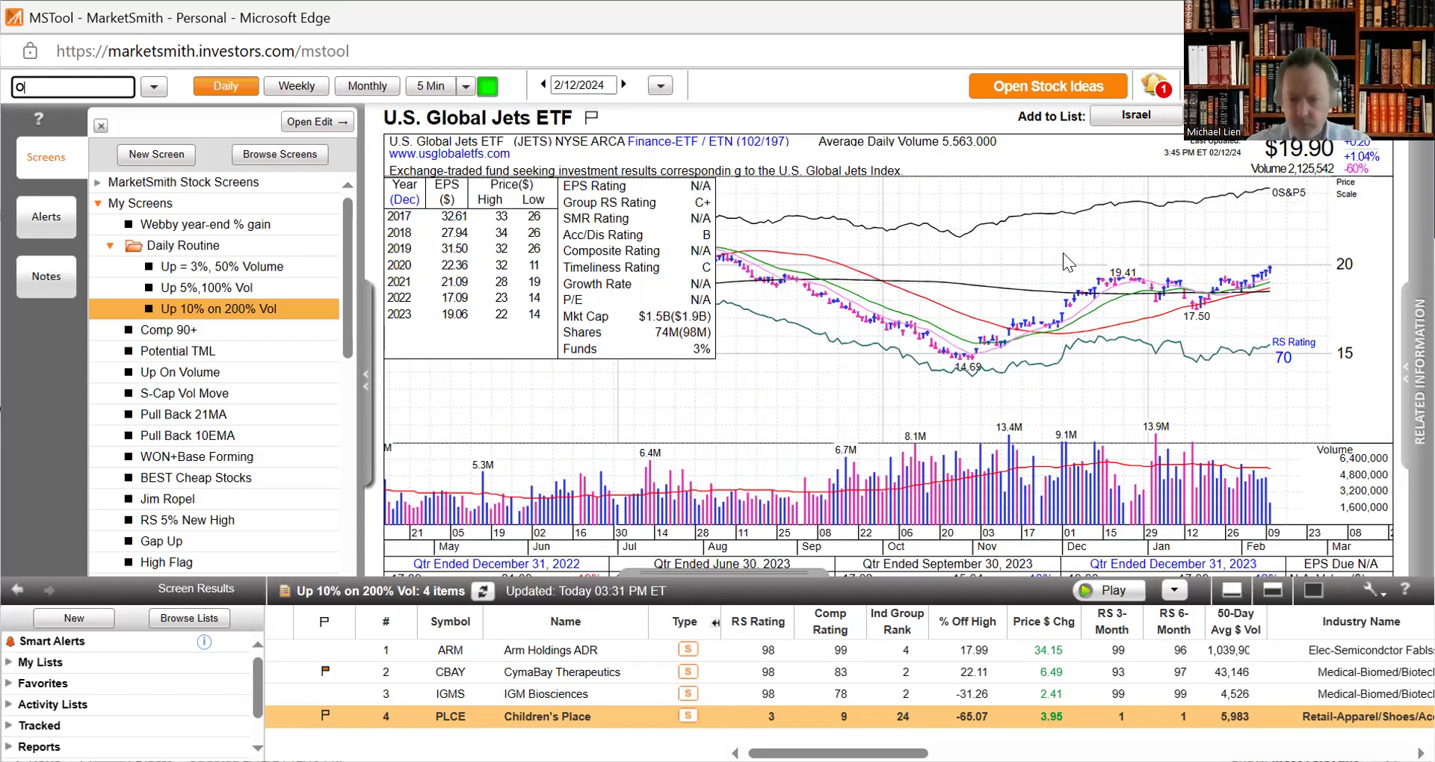
type("OTO")
key("Return")
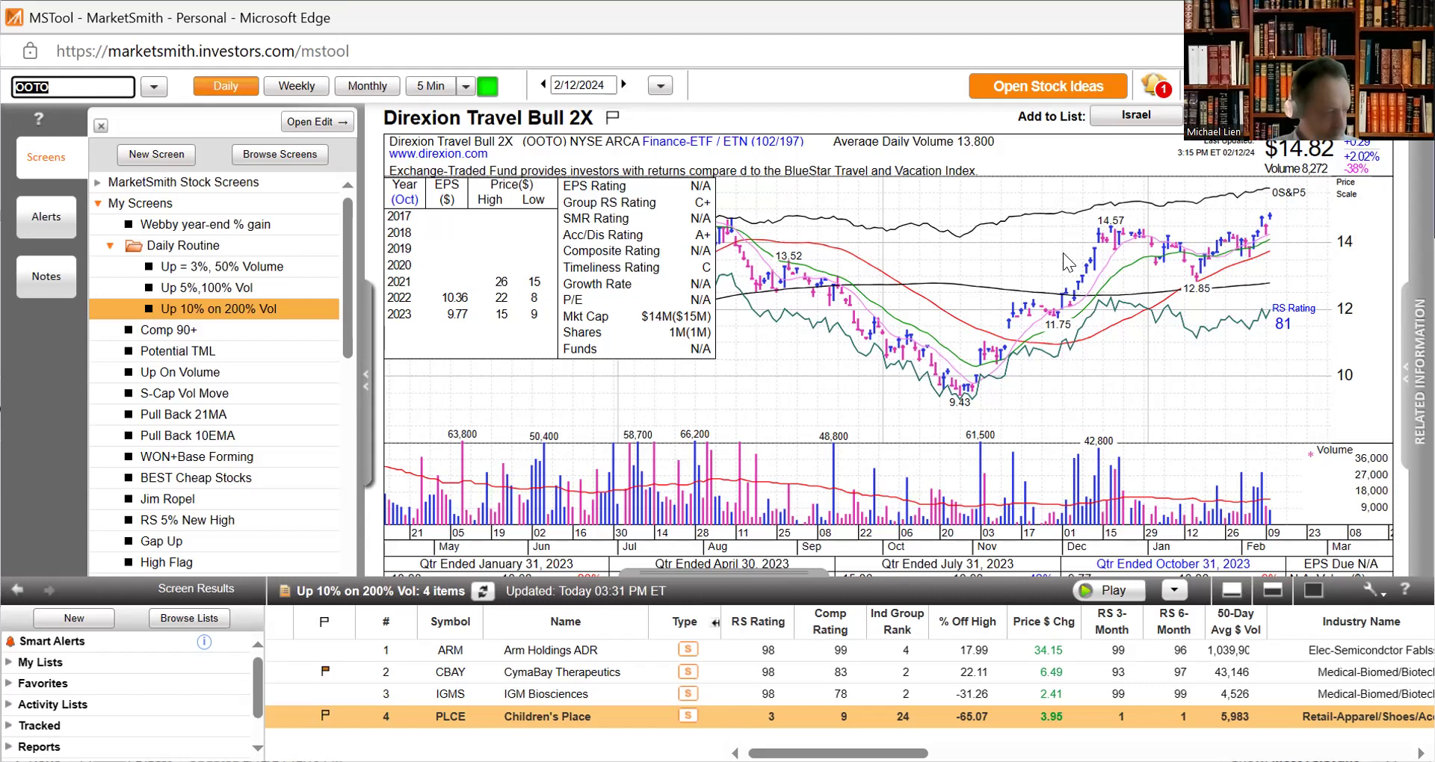
- Load the chart of the XLI industrial sector ETF
type("XL")
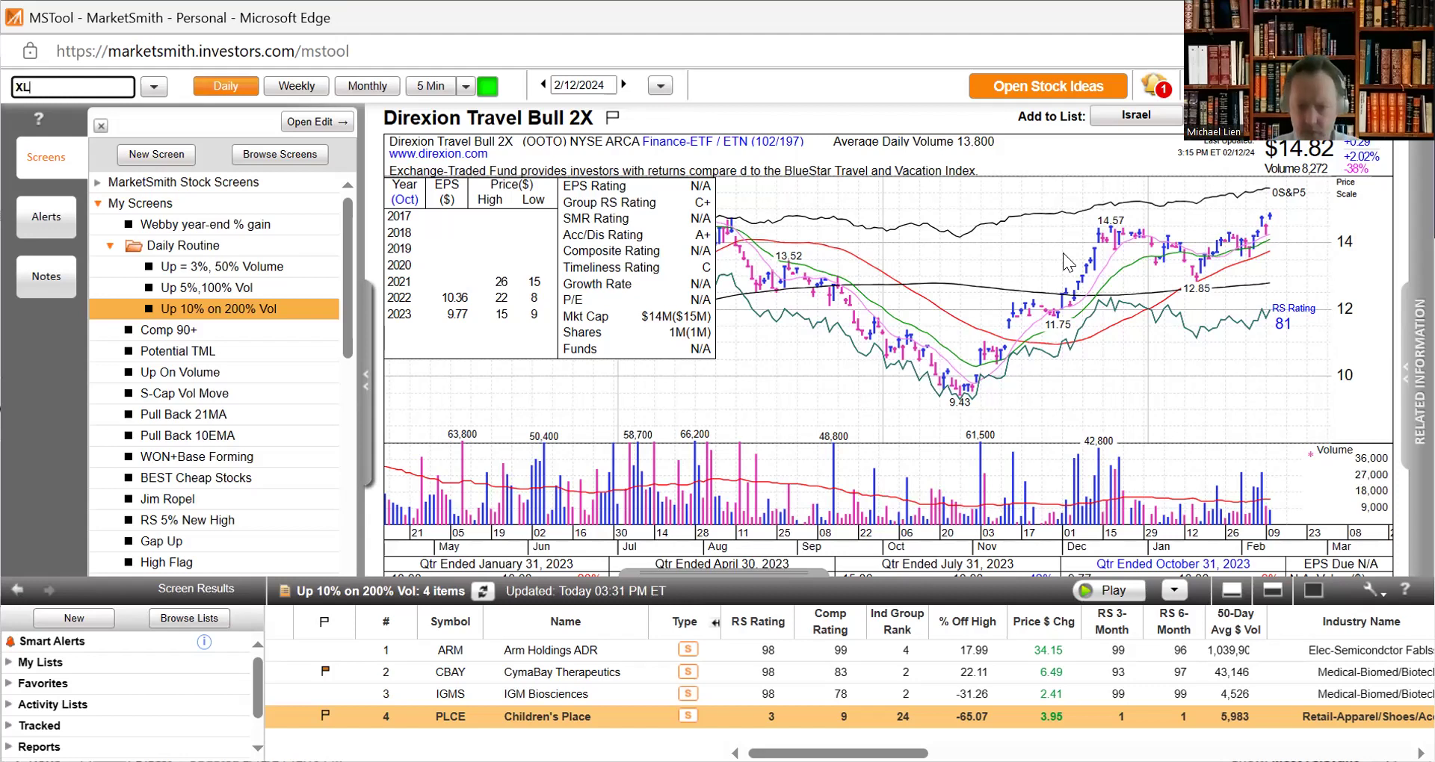
type("I")
key("Return")
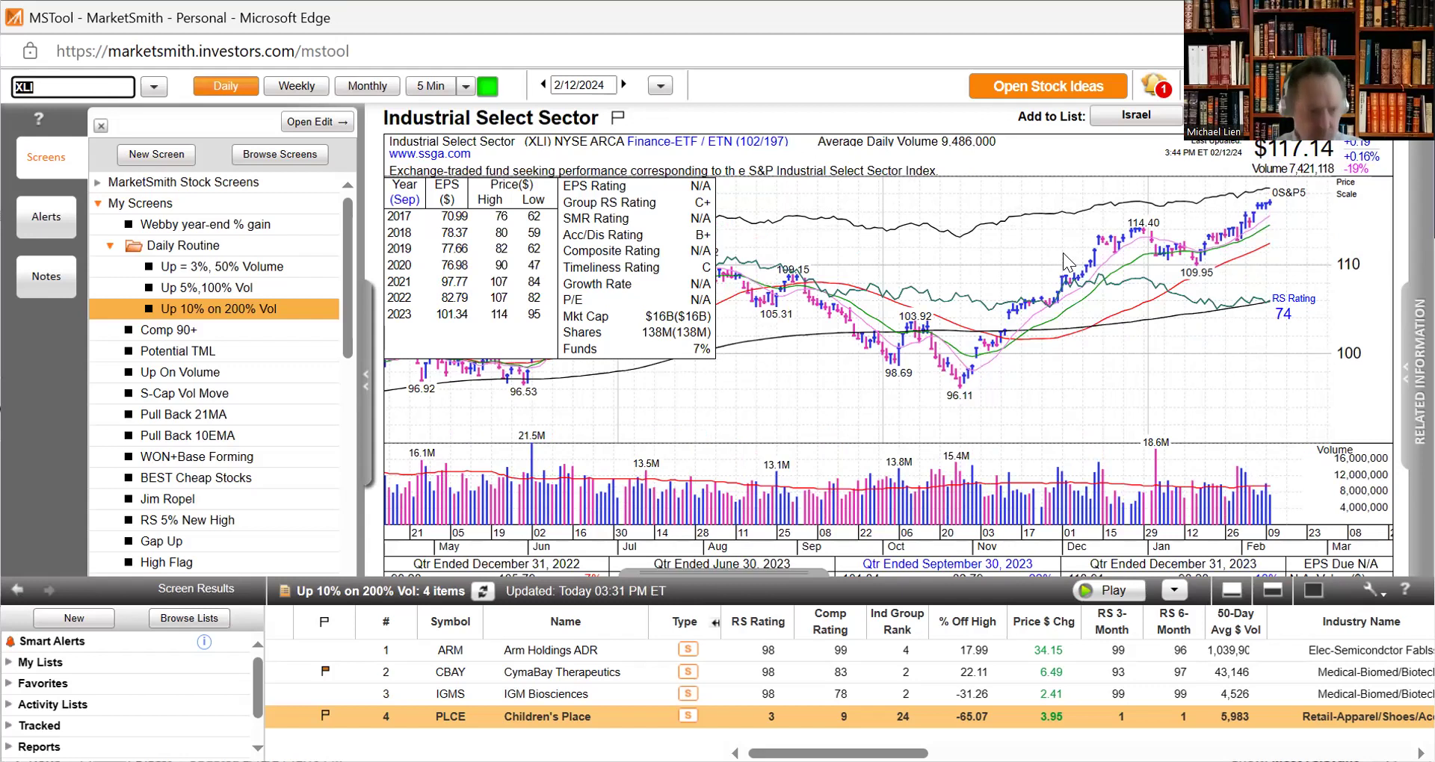
- Review the charts of the XLV health care ETF and the XLP consumer staples ETF in turn
type("XLV")
key("Return")
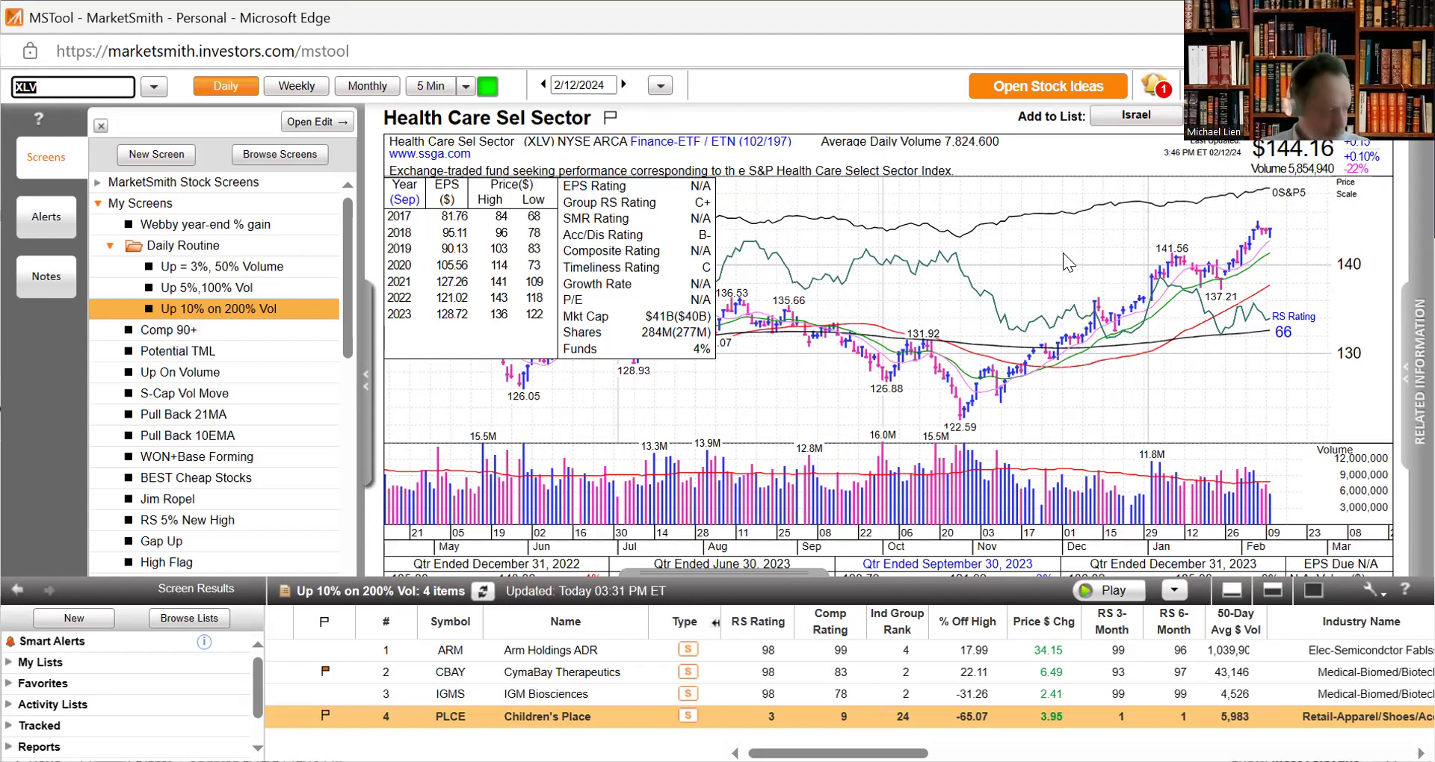
type("XL")
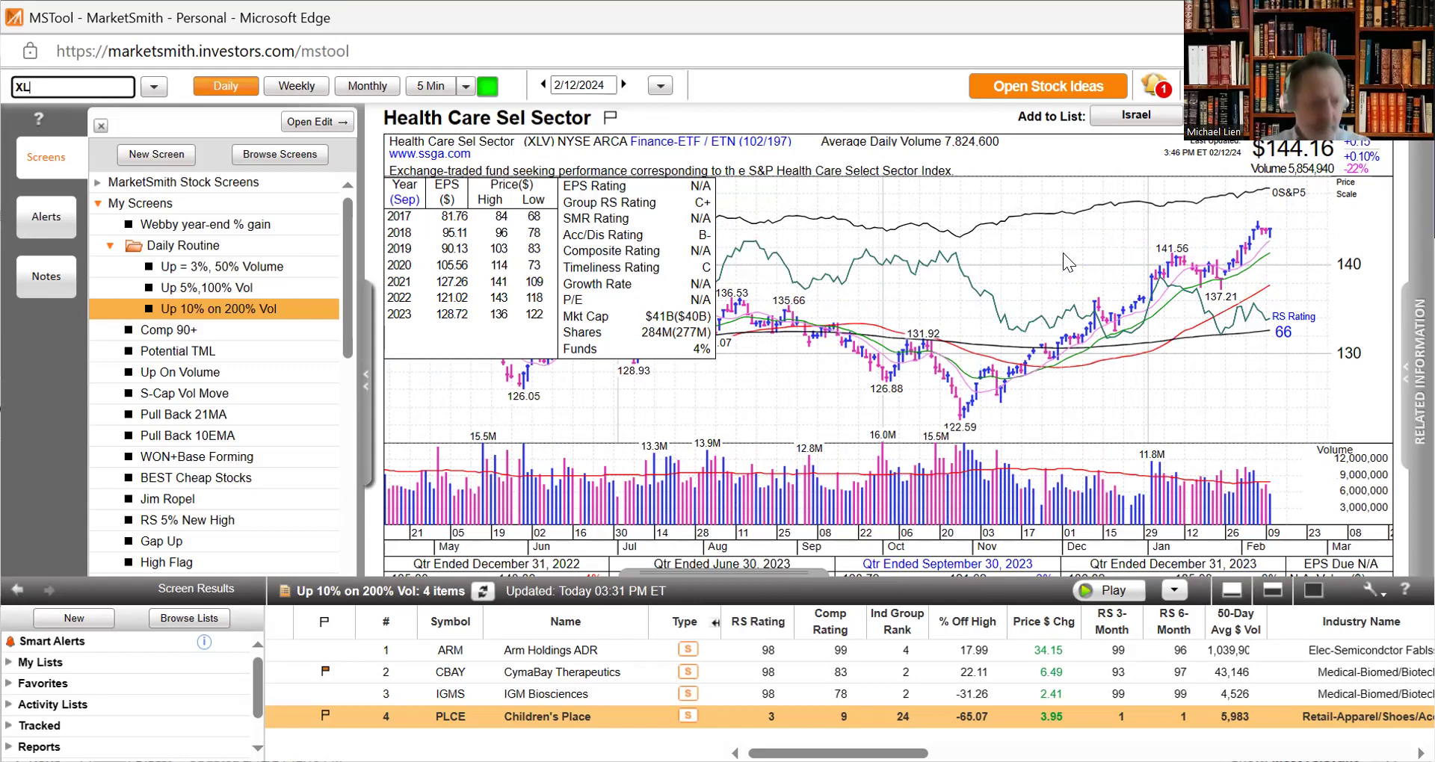
type("P")
key("Return")
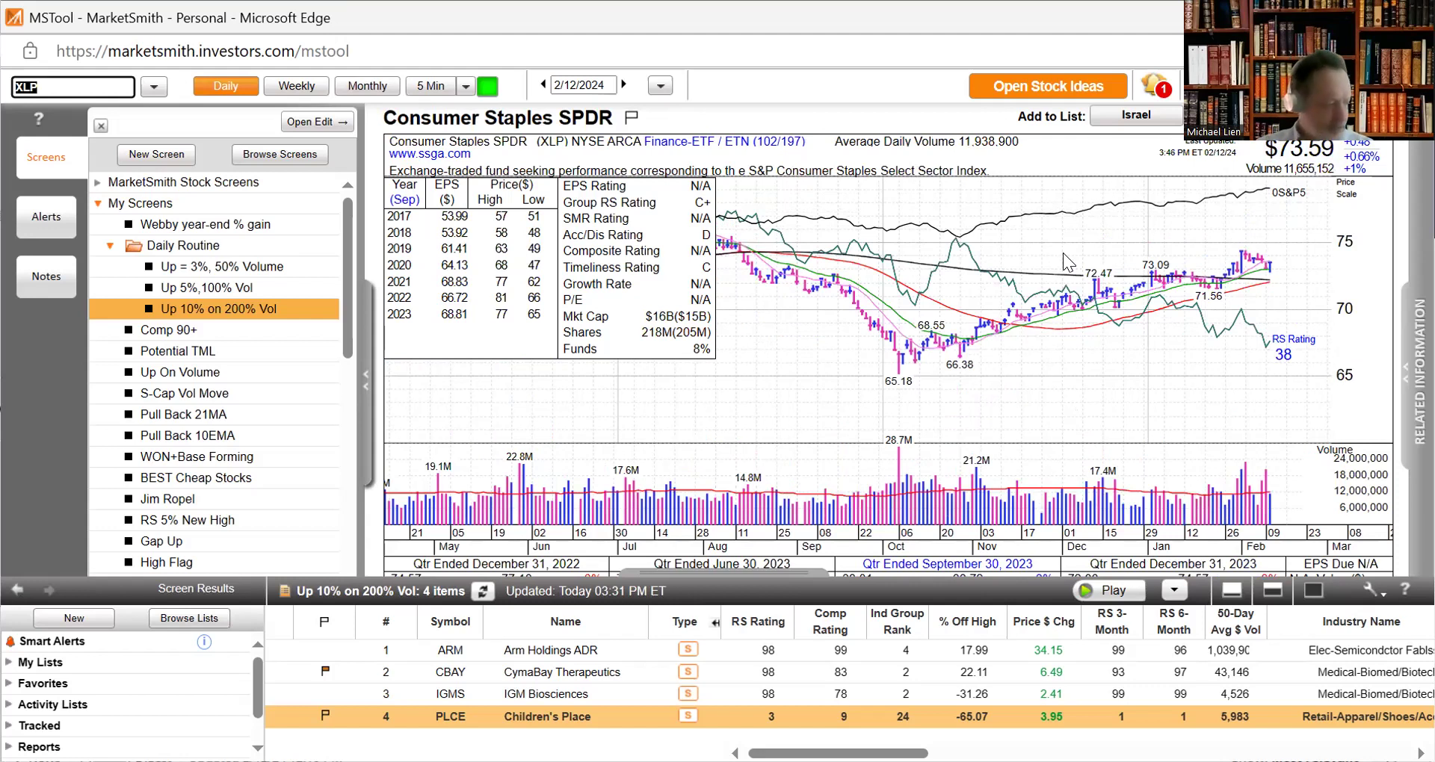
- Look at the XME metals and mining ETF chart and the XLB materials sector ETF chart
type("XM")
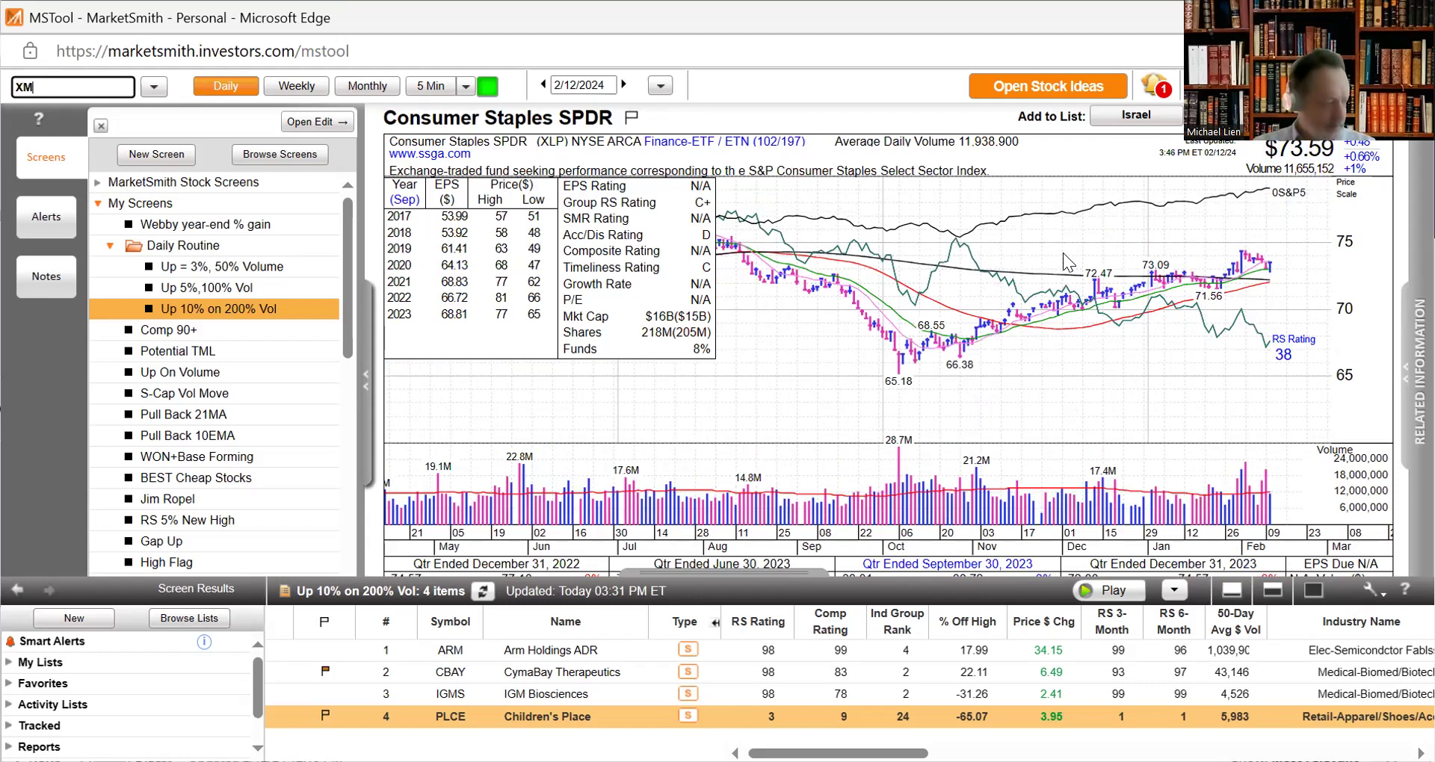
type("E")
key("Return")
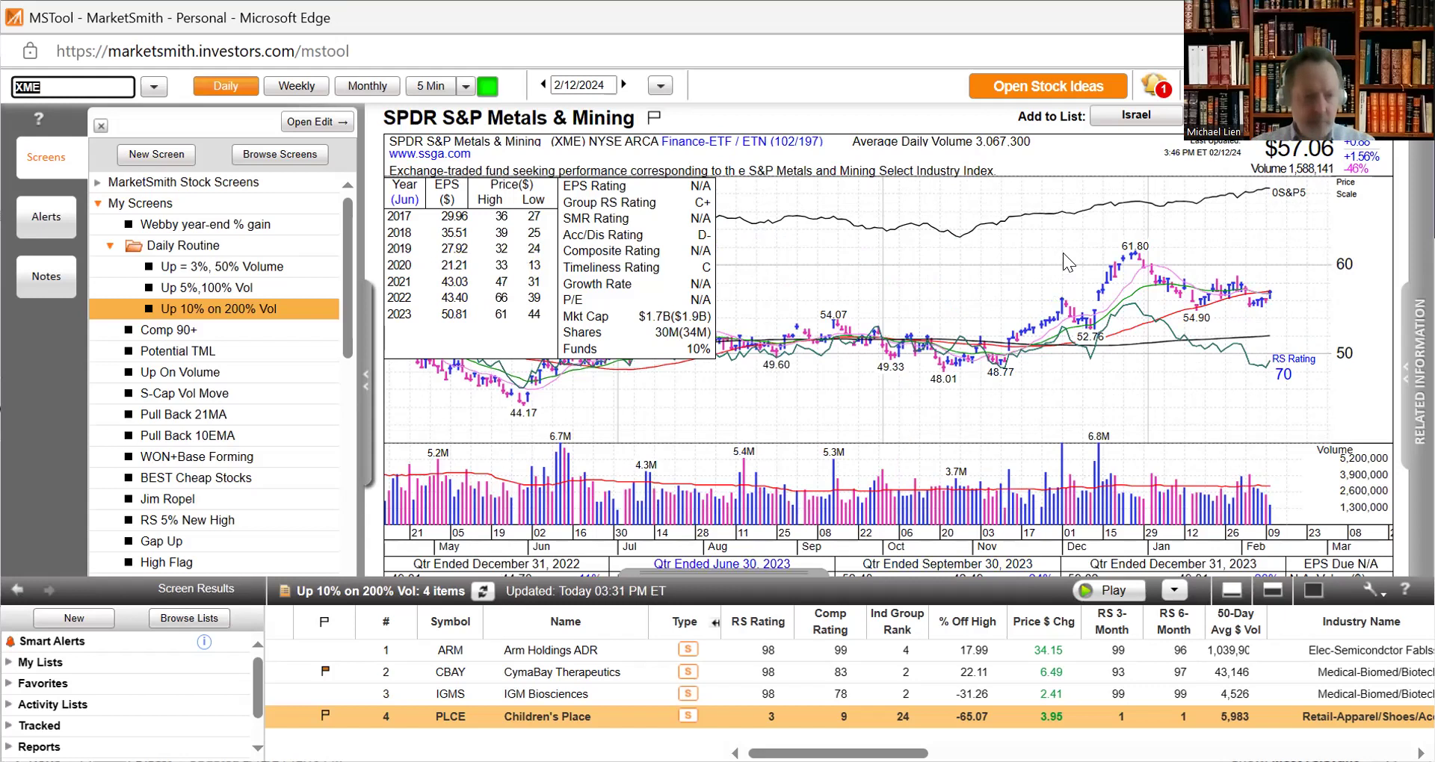
type("XLB")
key("Return")
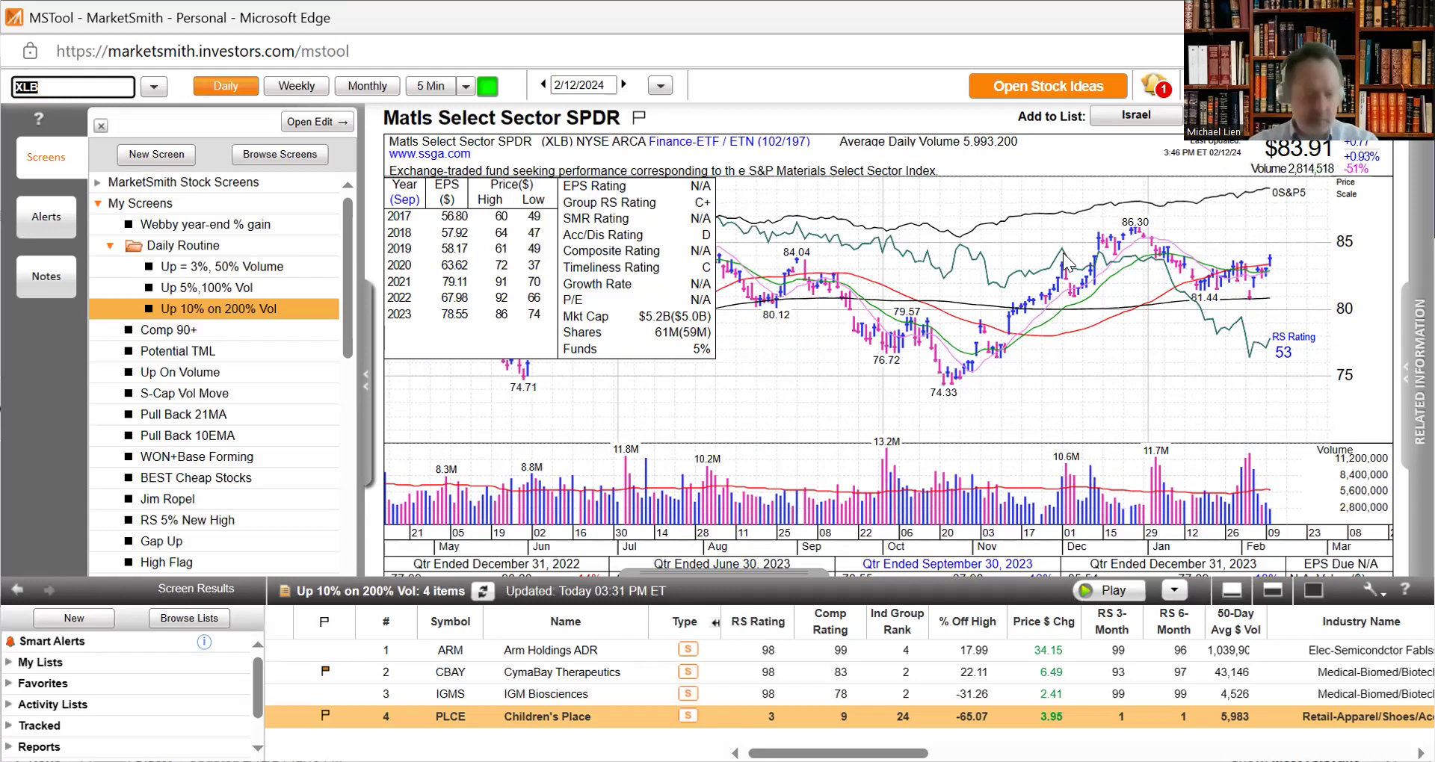
- Display the chart of the XHB homebuilders ETF, followed by the leveraged FNGU FANG+ 3X fund
type("XHB")
key("Return")
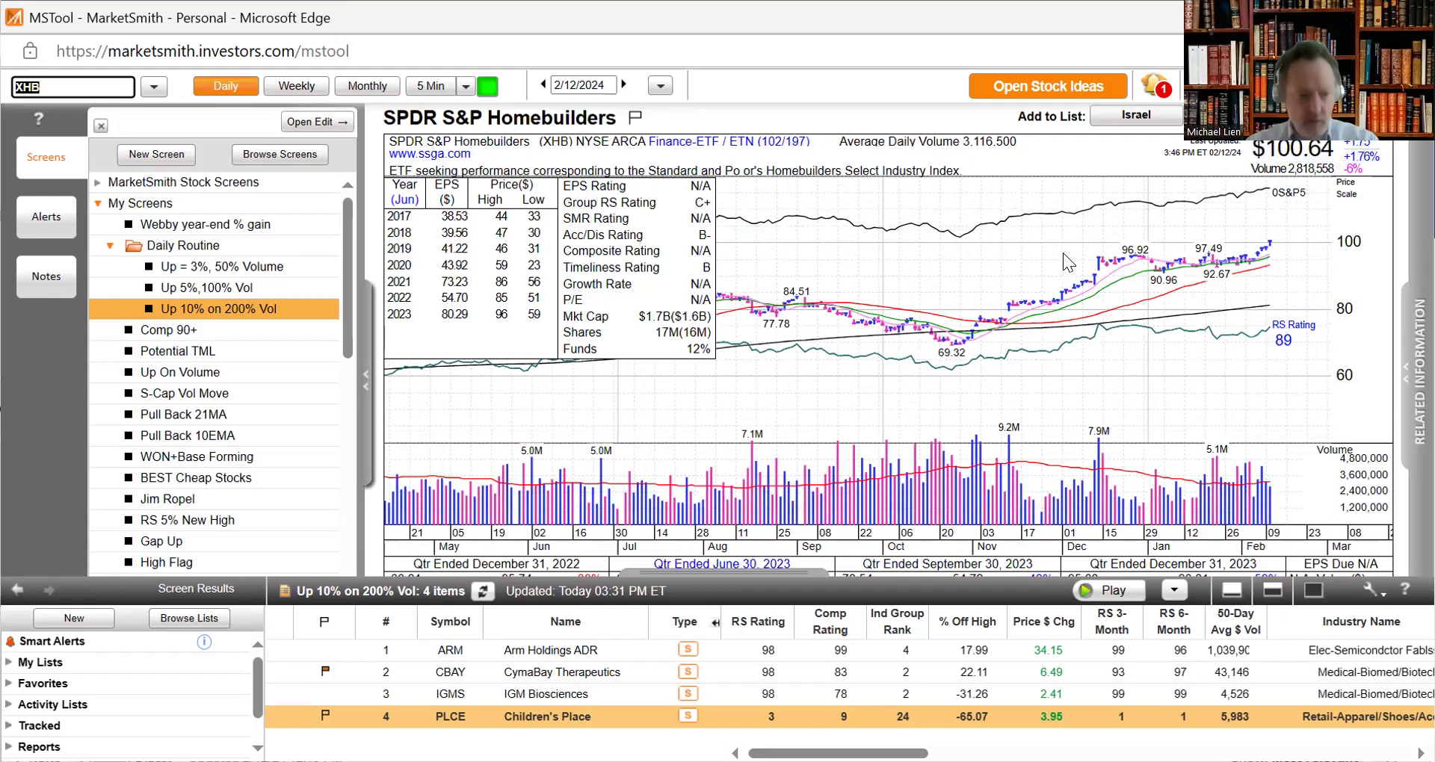
type("FNGU")
key("Return")
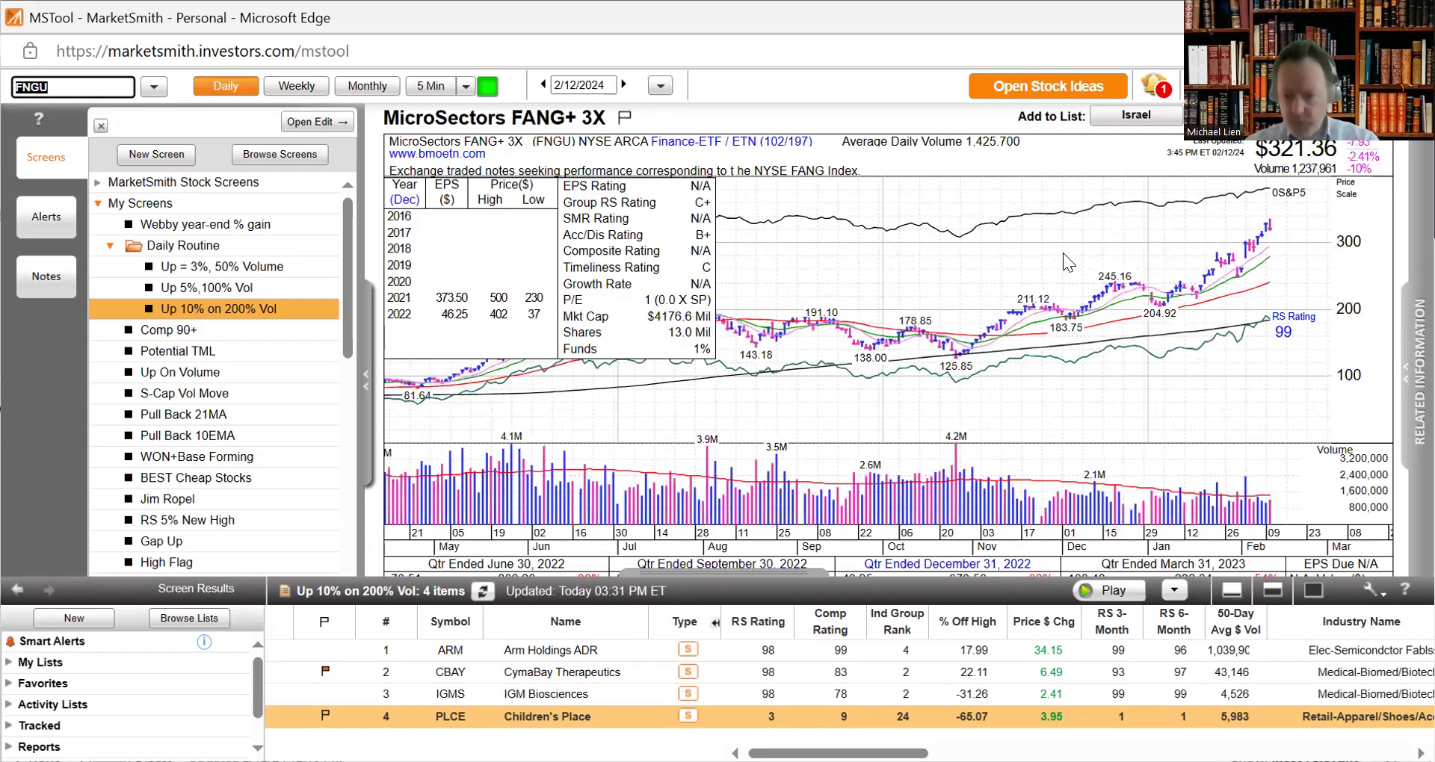